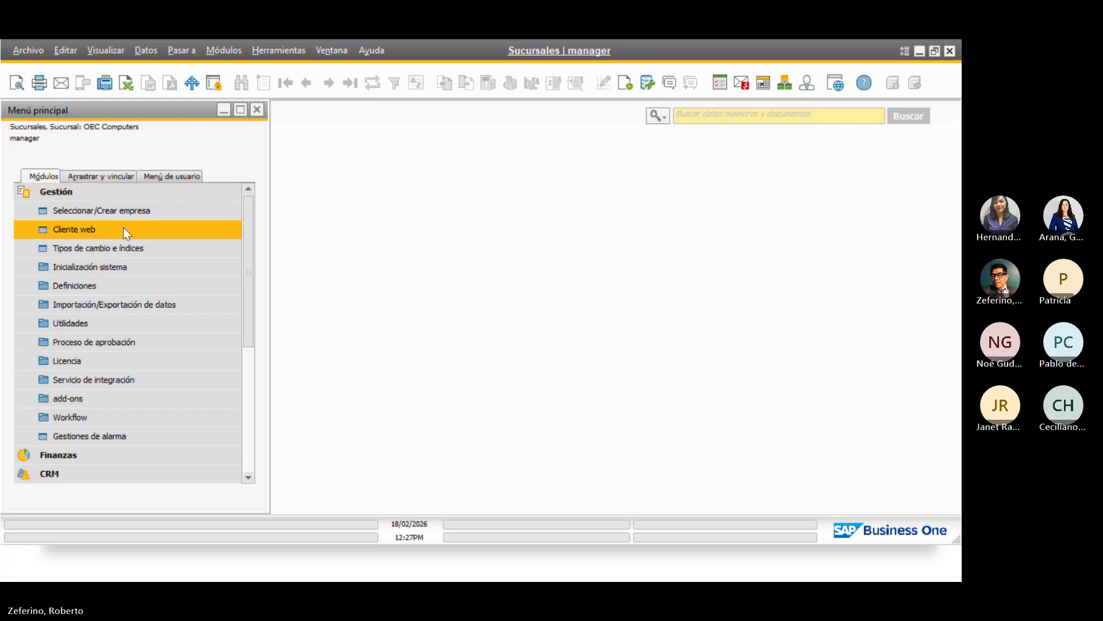
Review the company details under system initialization, then close them
{"action": "left_click", "coordinate": [138, 270]}
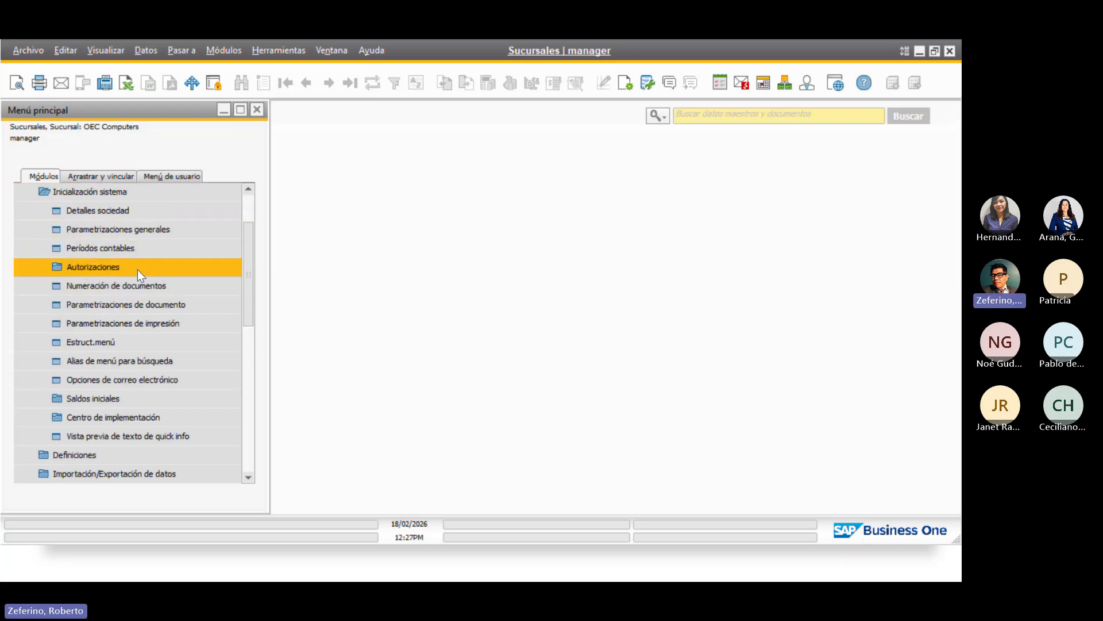
{"action": "left_click", "coordinate": [198, 212]}
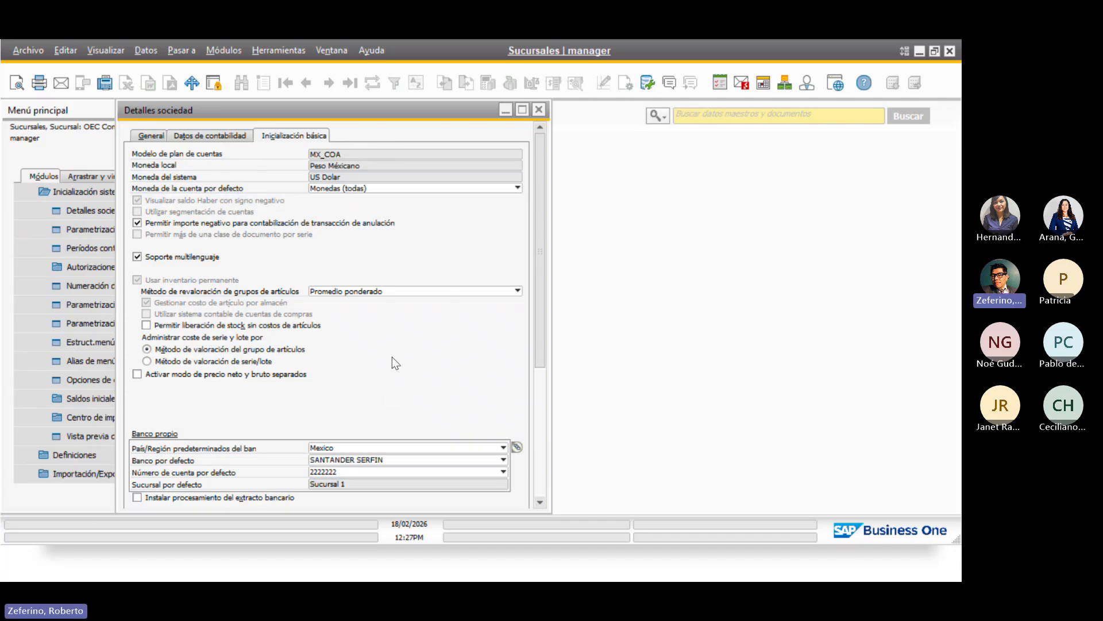
{"action": "scroll", "coordinate": [392, 357], "scroll_direction": "down", "scroll_amount": 5}
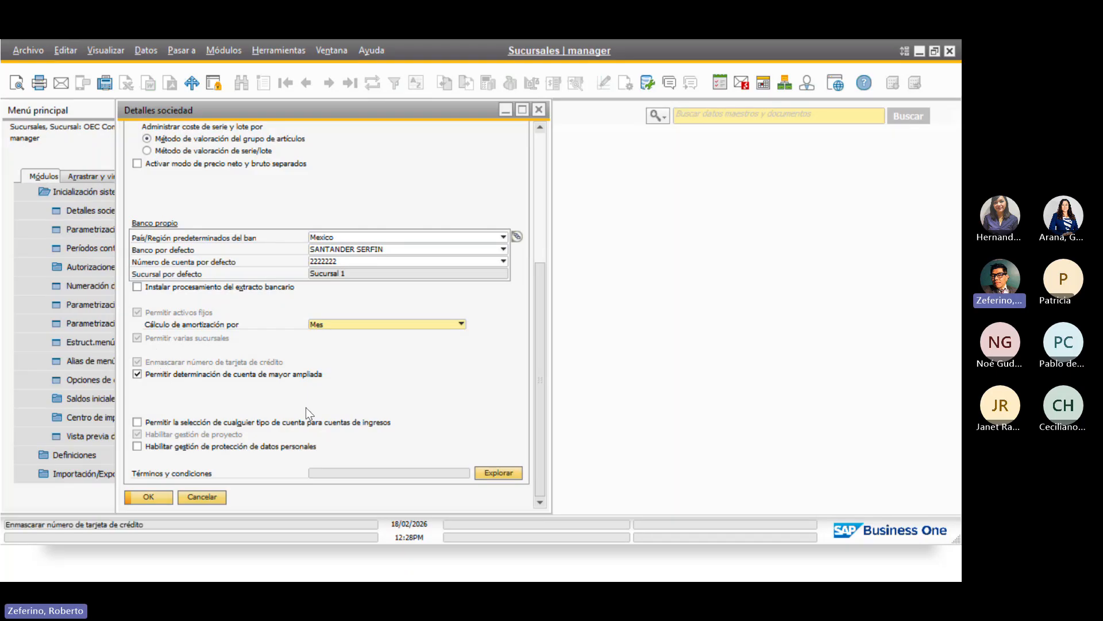
{"action": "left_click", "coordinate": [147, 496]}
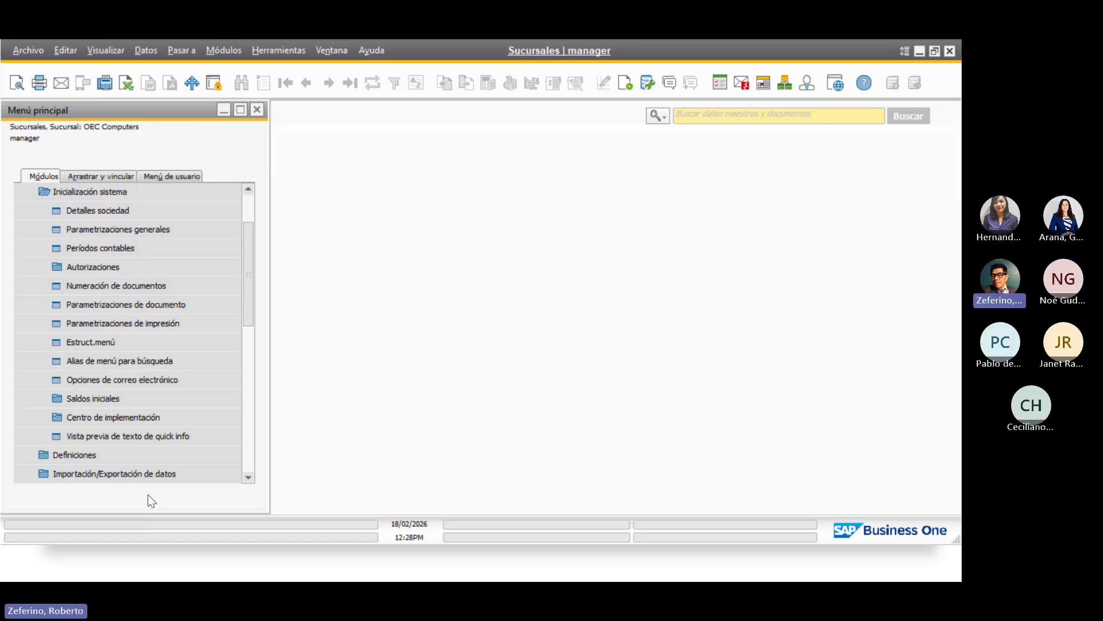
{"action": "left_click", "coordinate": [207, 323]}
Open Sucursales from Definiciones > Finanzas in the main menu
{"action": "left_click", "coordinate": [131, 193]}
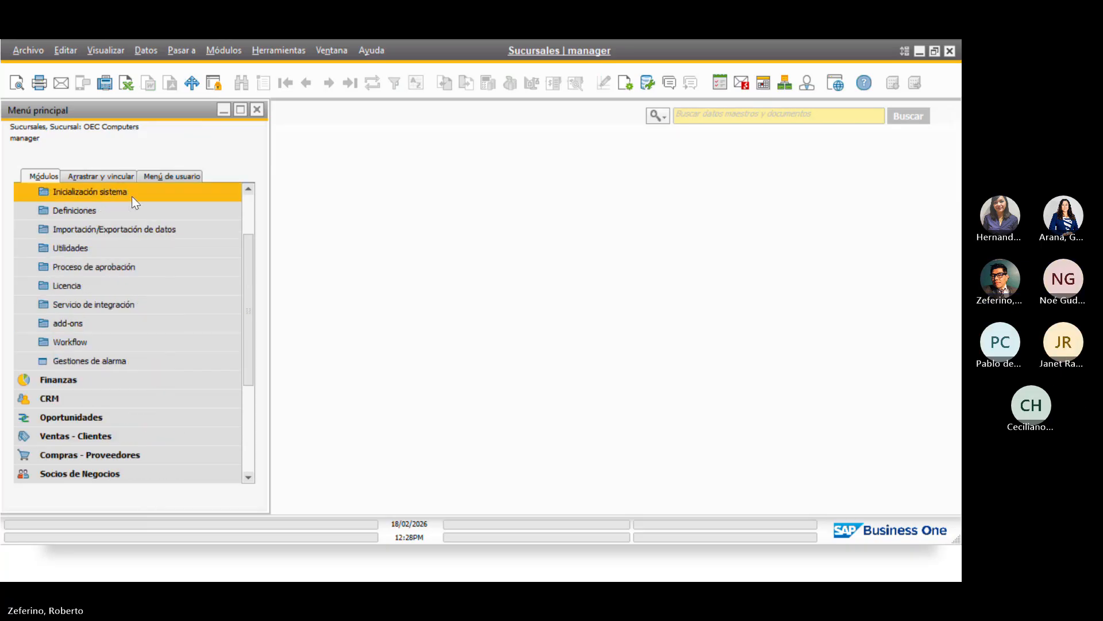
{"action": "left_click", "coordinate": [133, 212]}
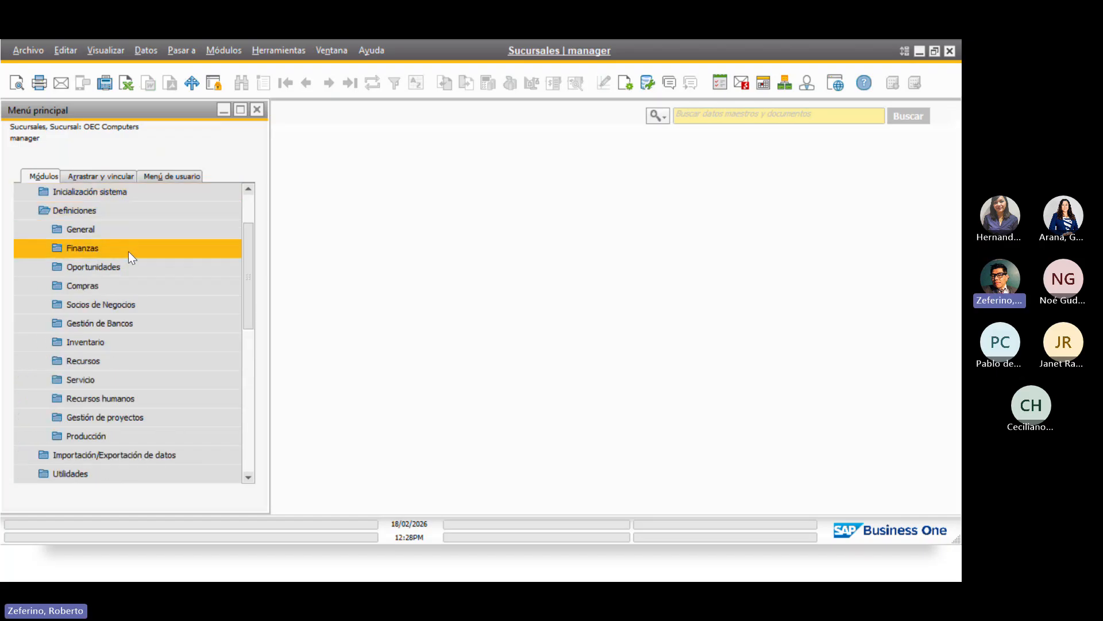
{"action": "left_click", "coordinate": [128, 251]}
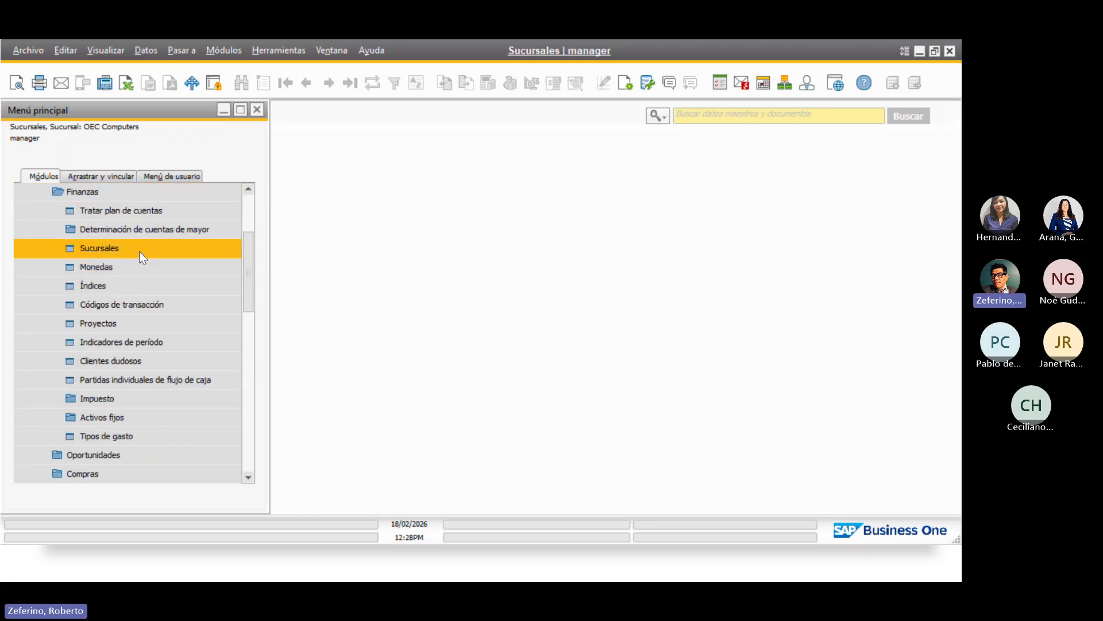
{"action": "left_click", "coordinate": [139, 252]}
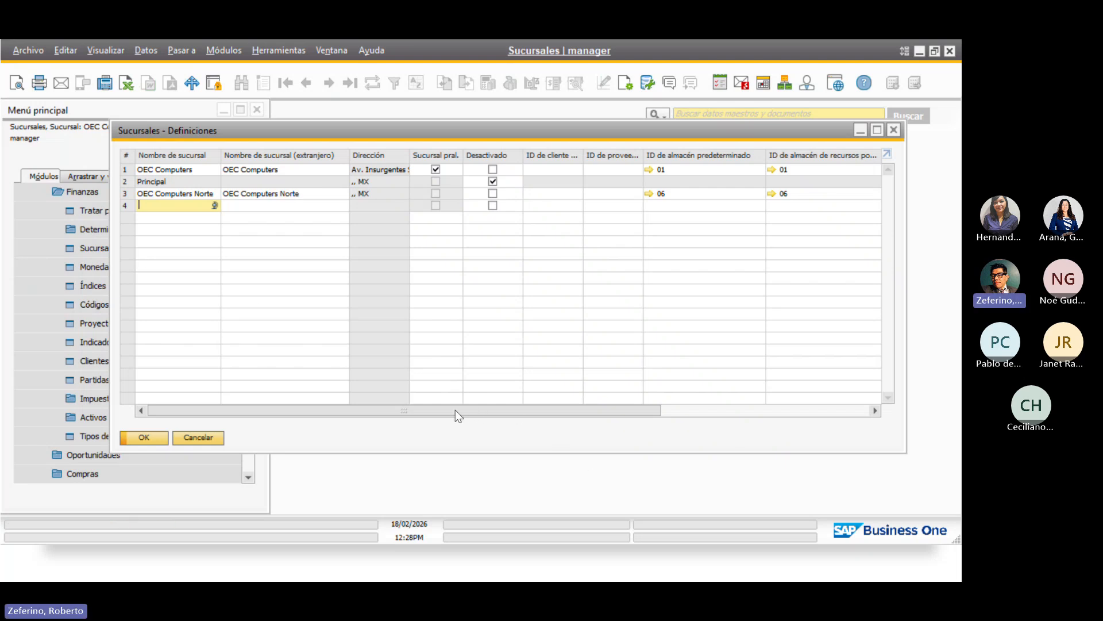
Enter 'OEC Computer Sur' as row 4's branch name and copy it into the foreign name
{"action": "left_click_drag", "start_coordinate": [455, 409], "coordinate": [431, 423]}
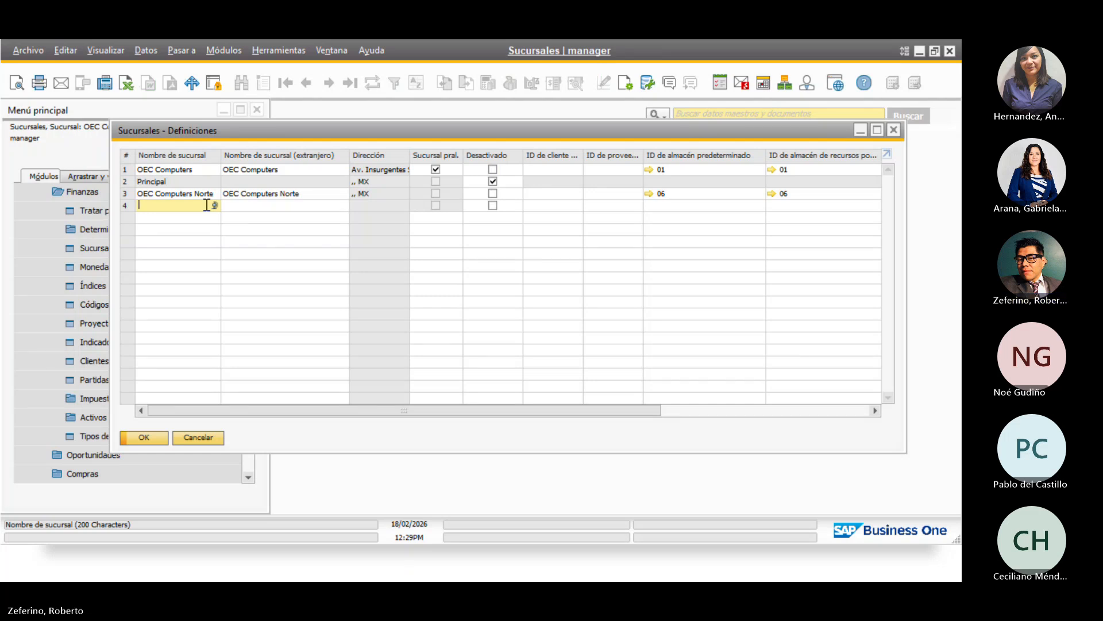
{"action": "type", "text": "OEC"}
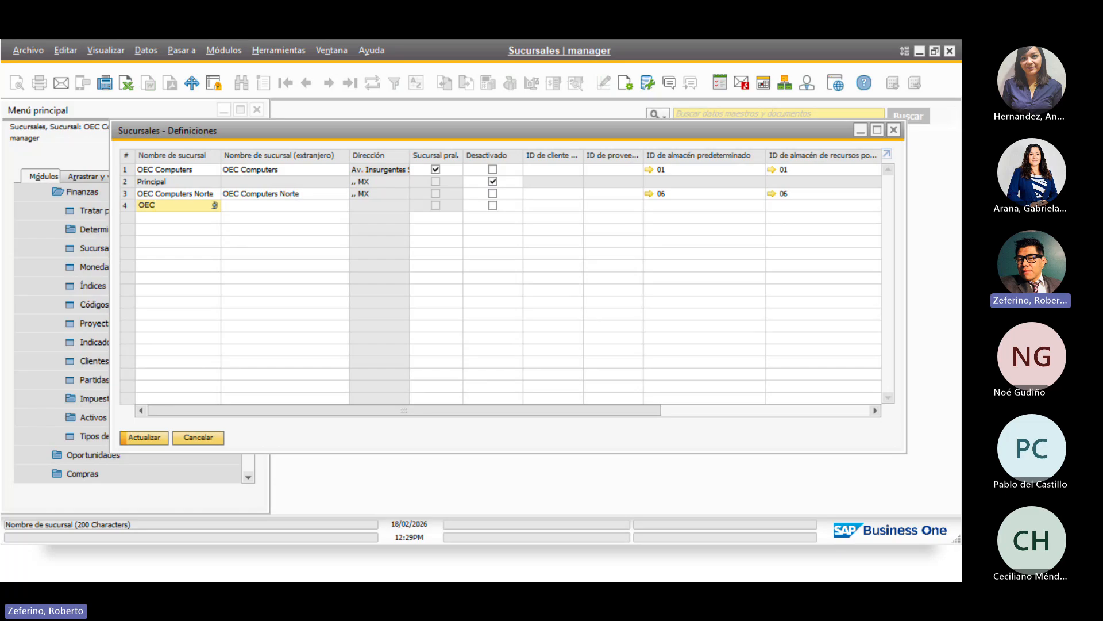
{"action": "type", "text": " Computer Sur"}
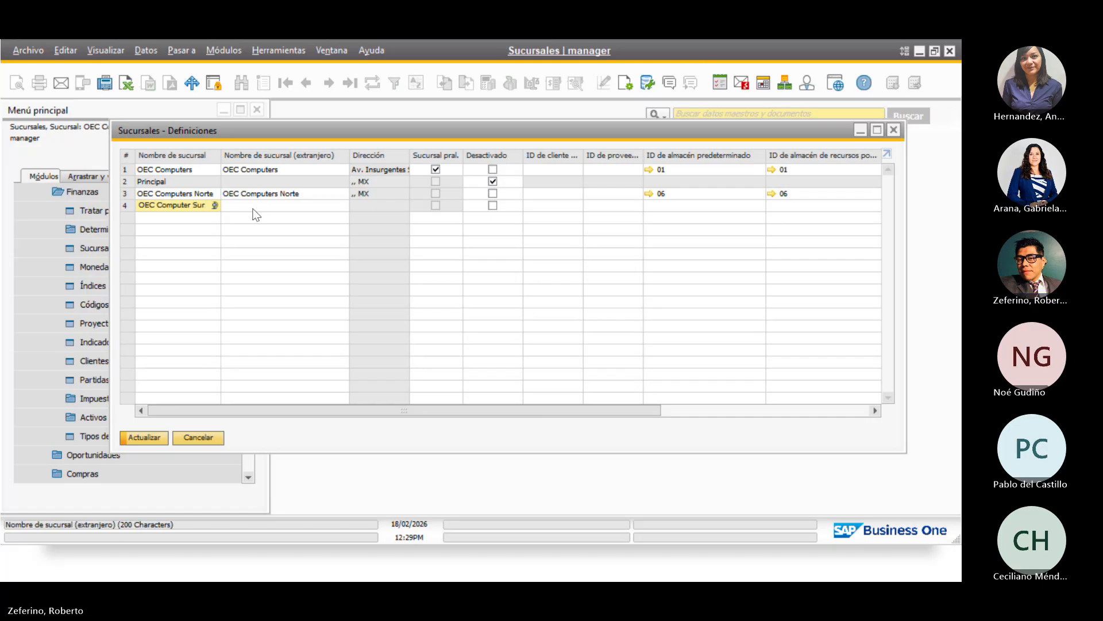
{"action": "left_click_drag", "start_coordinate": [208, 205], "coordinate": [113, 205]}
{"action": "key", "text": "ctrl+c"}
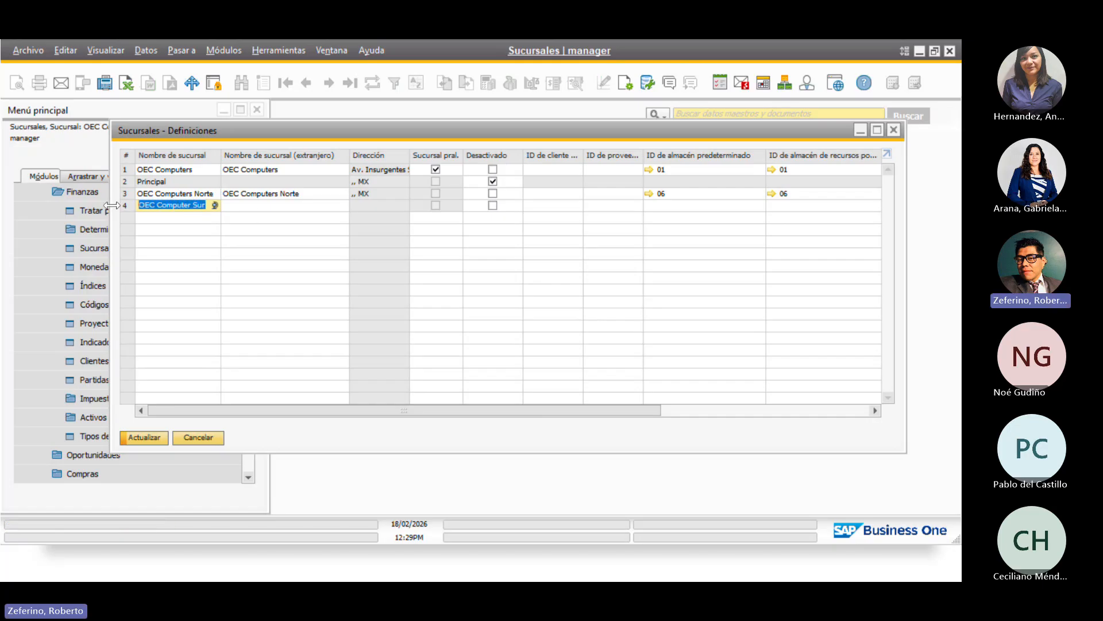
{"action": "left_click", "coordinate": [303, 205]}
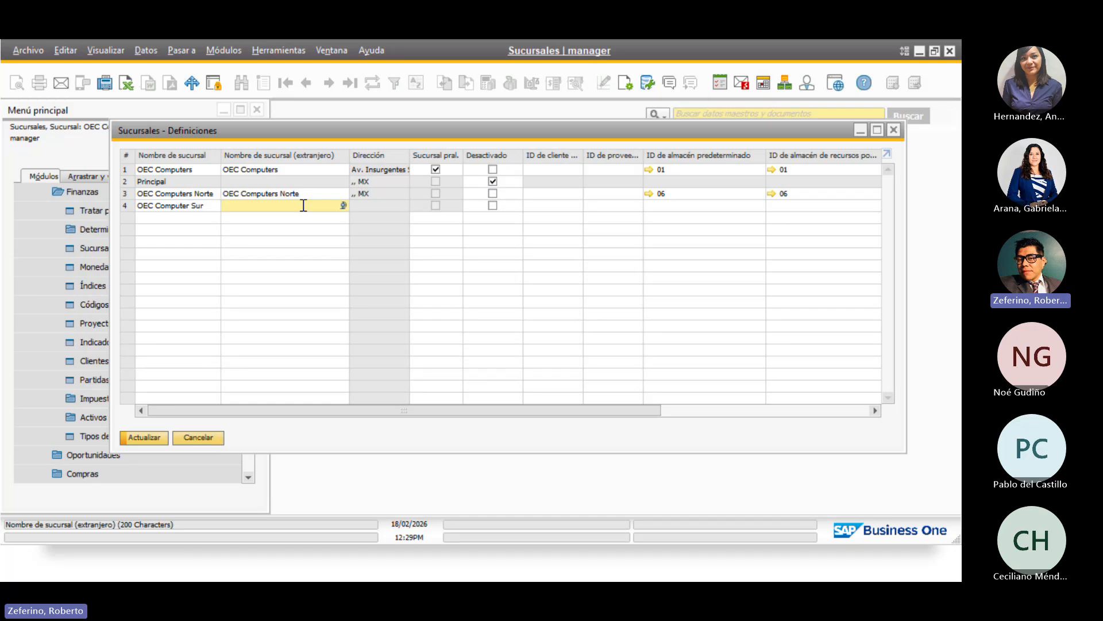
{"action": "key", "text": "ctrl+v"}
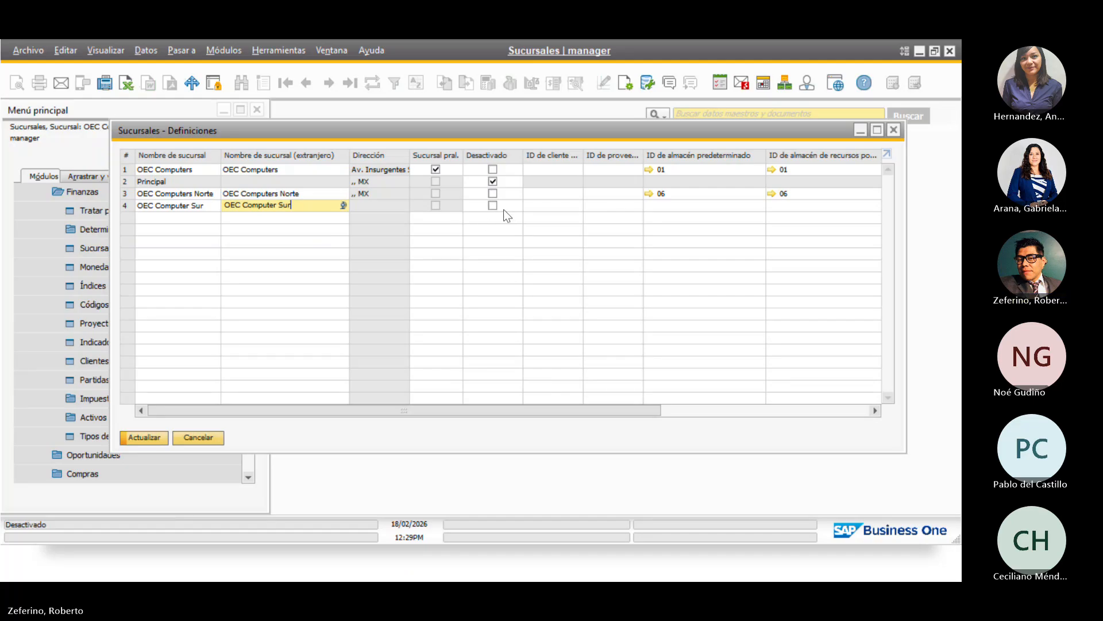
{"action": "left_click", "coordinate": [671, 205]}
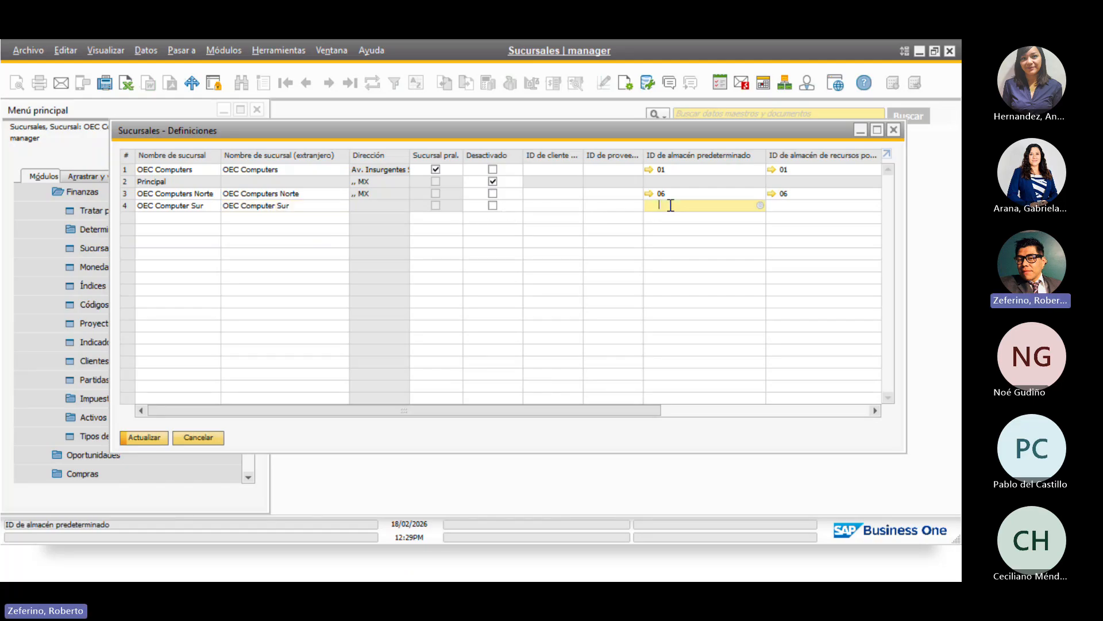
Set warehouse 07 Sur as both the default and resources warehouse for OEC Computer Sur
{"action": "left_click", "coordinate": [760, 206]}
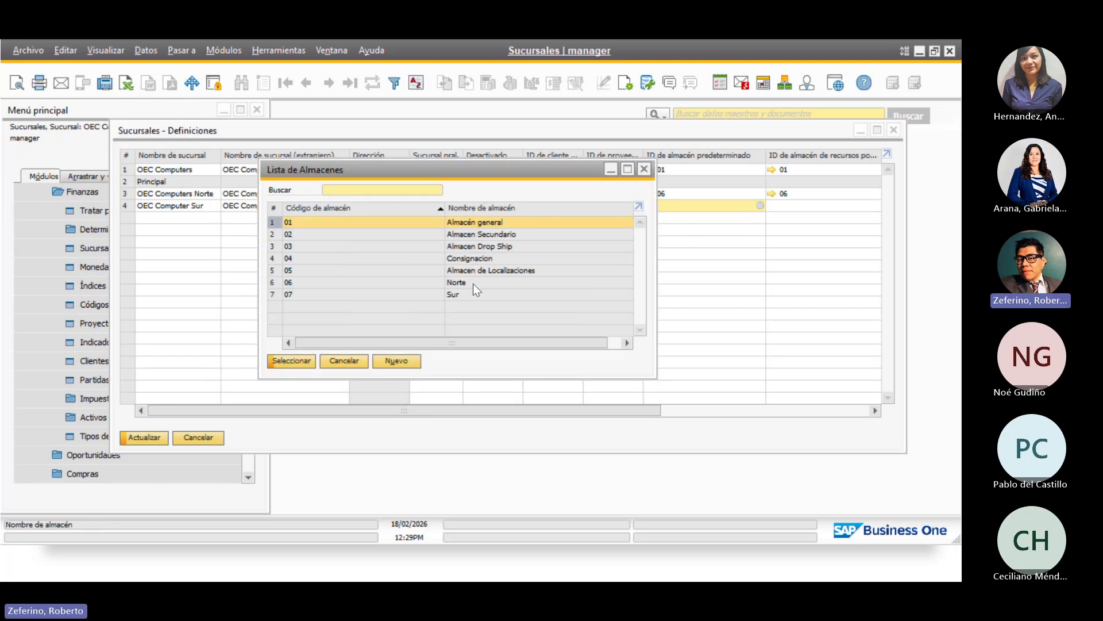
{"action": "left_click", "coordinate": [326, 297]}
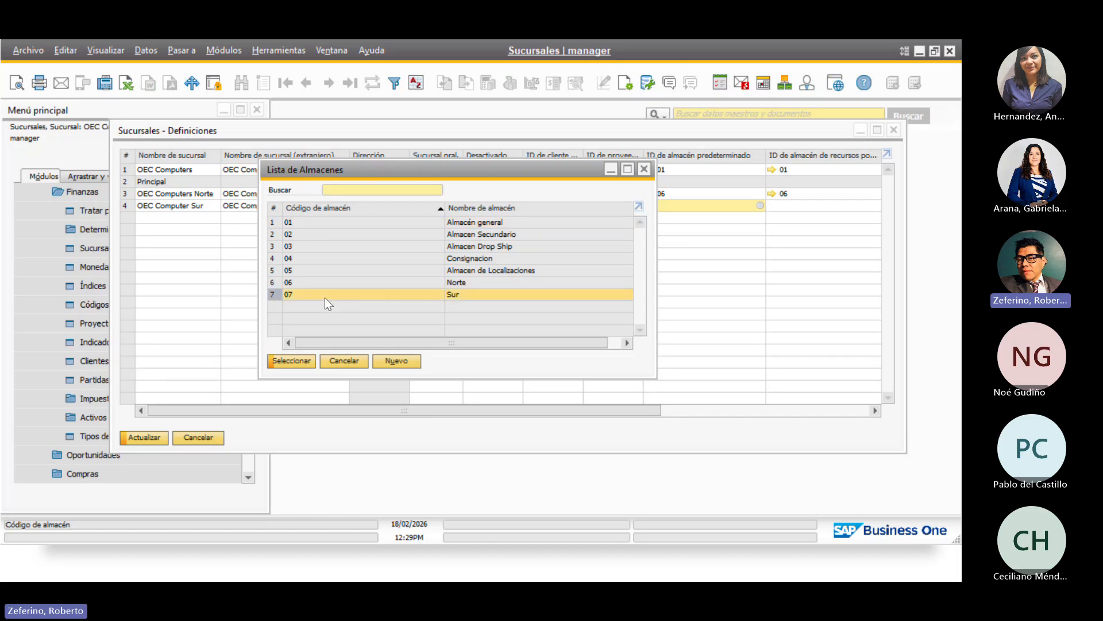
{"action": "left_click", "coordinate": [292, 361]}
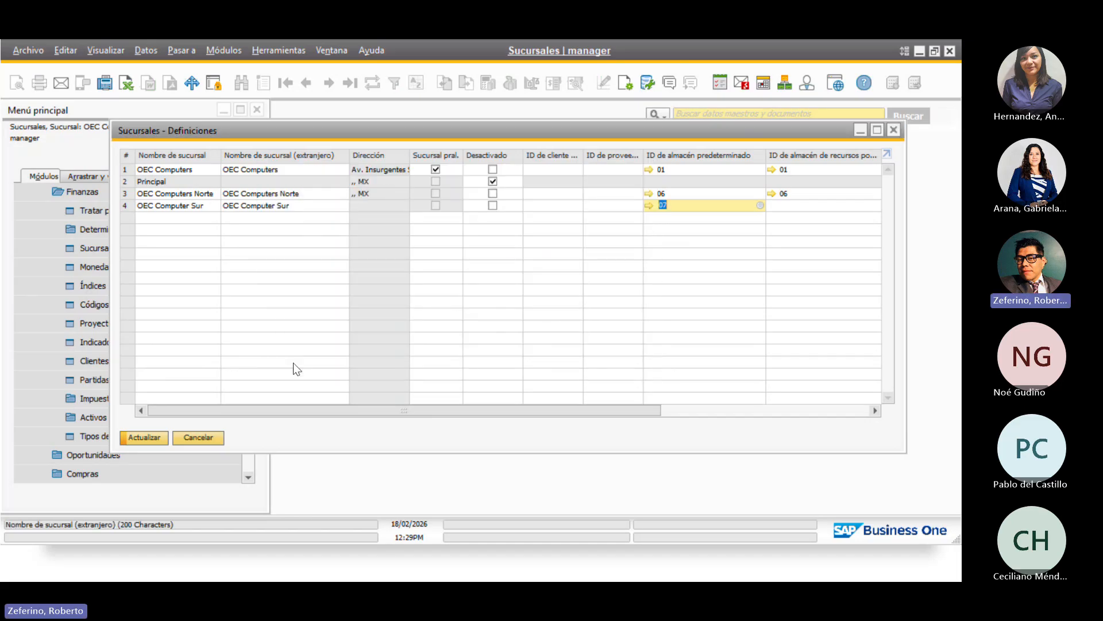
{"action": "left_click", "coordinate": [815, 209]}
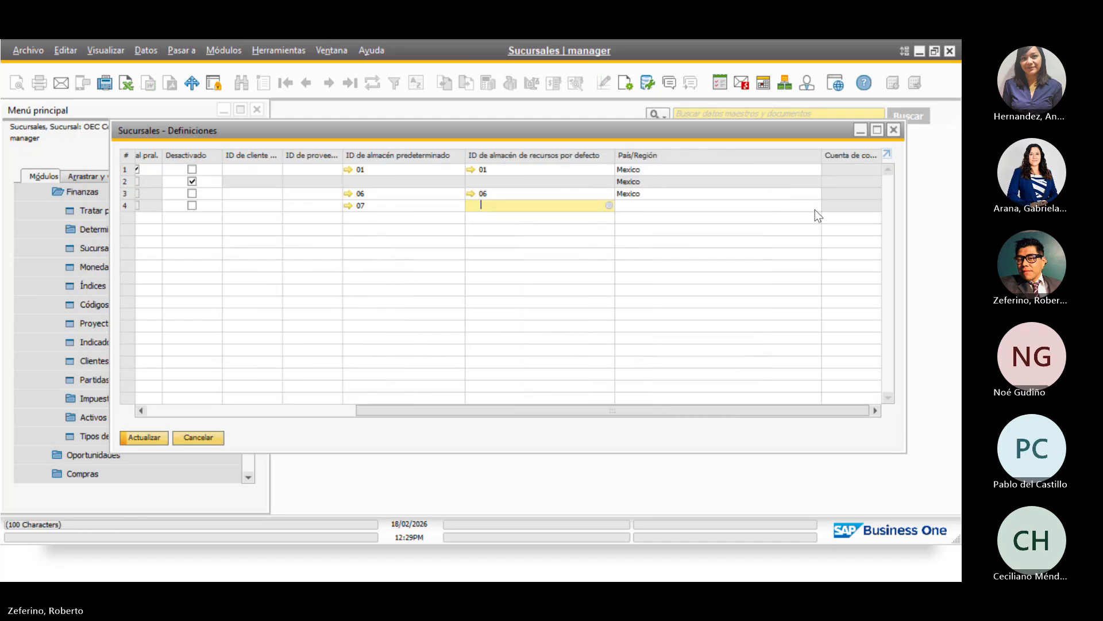
{"action": "left_click", "coordinate": [609, 205]}
{"action": "left_click", "coordinate": [460, 294]}
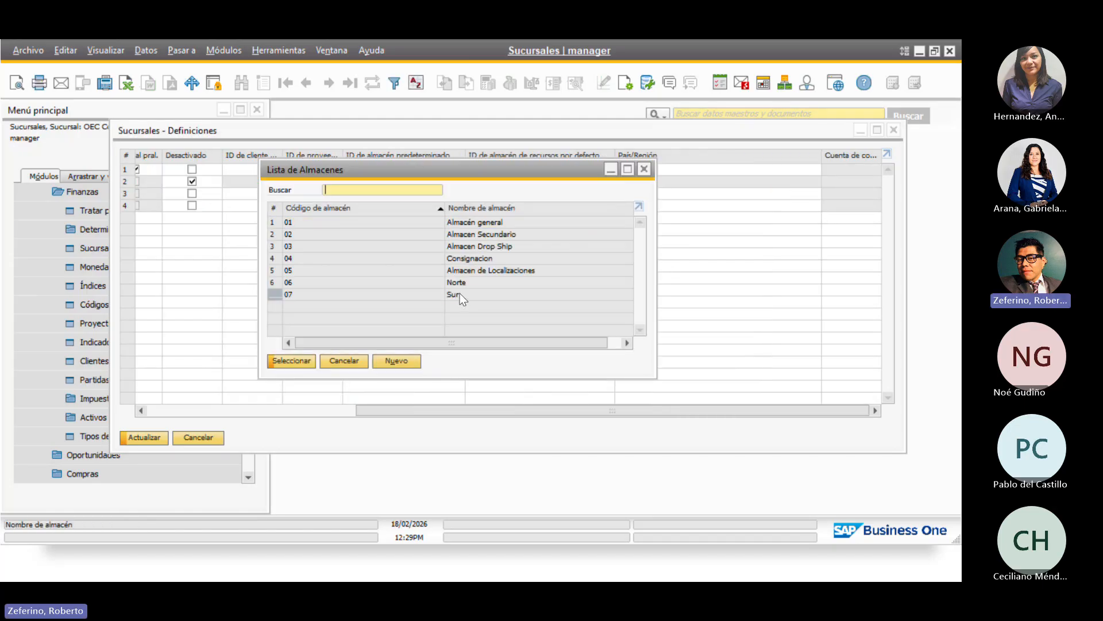
{"action": "left_click", "coordinate": [277, 361]}
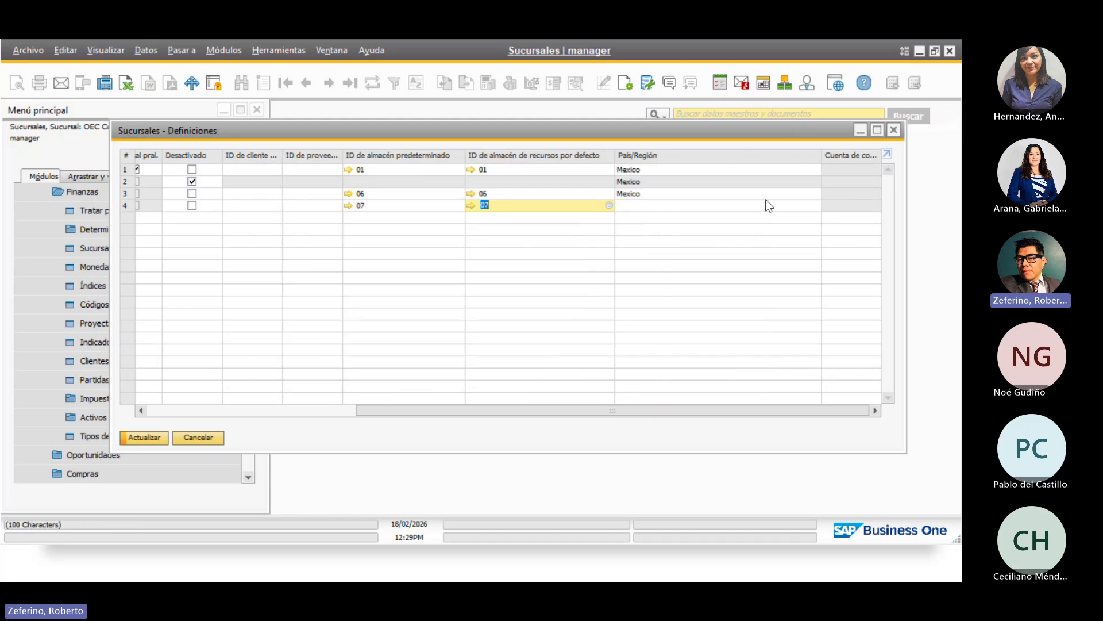
Set the branch country to Mexico and save the new branch
{"action": "key", "text": "Tab"}
{"action": "left_click", "coordinate": [816, 206]}
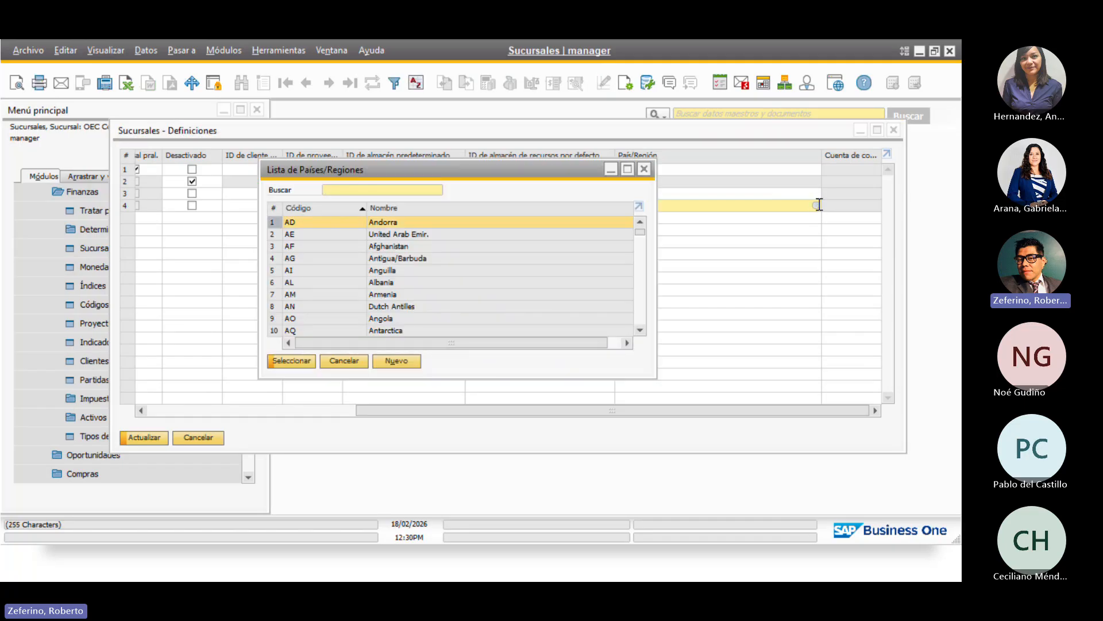
{"action": "type", "text": "mx"}
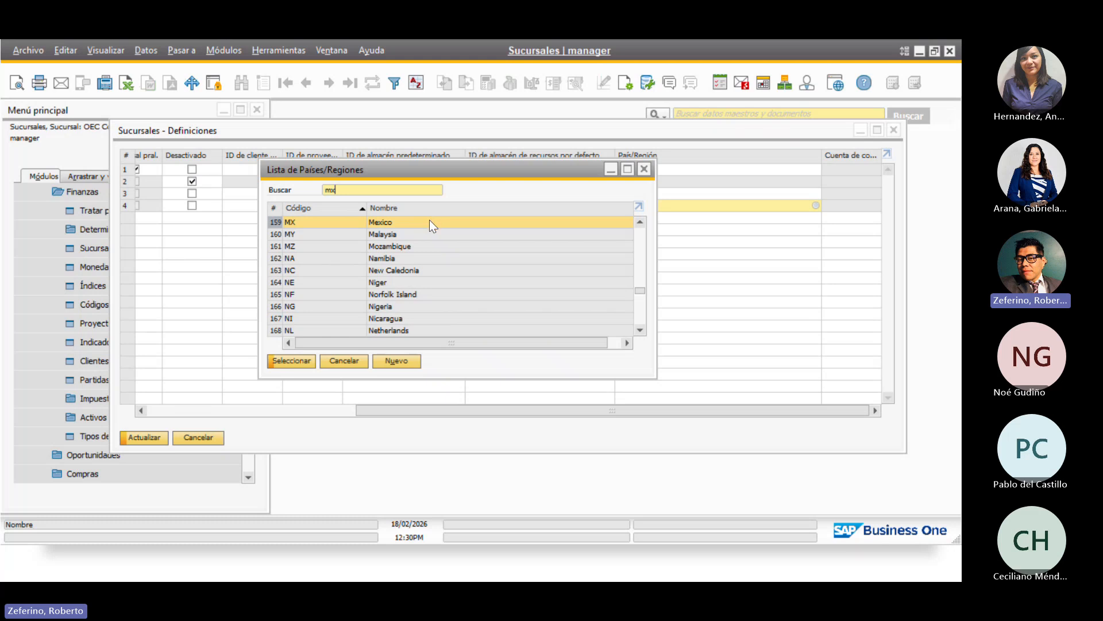
{"action": "left_click", "coordinate": [283, 362]}
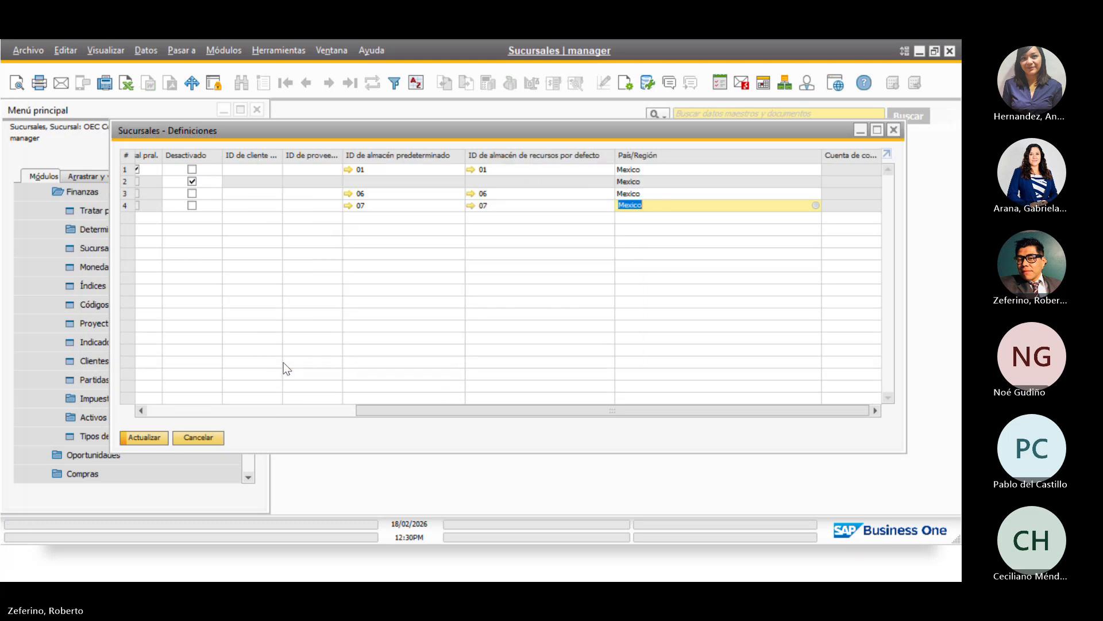
{"action": "left_click", "coordinate": [148, 439]}
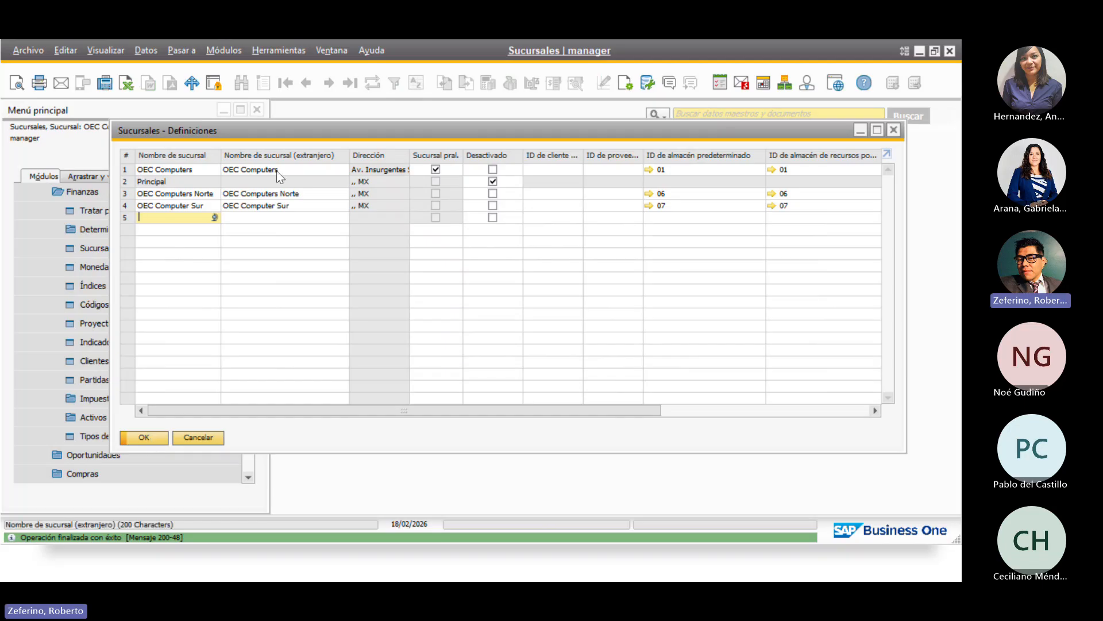
Close Sucursales and open Usuarios under General definitions
{"action": "left_click", "coordinate": [144, 437]}
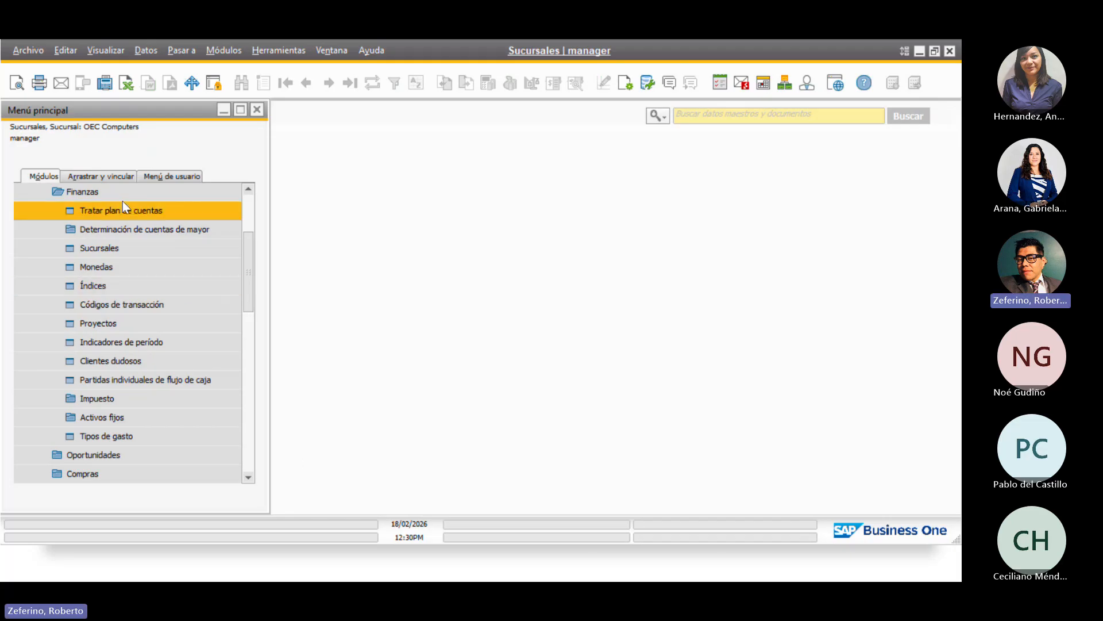
{"action": "left_click_drag", "start_coordinate": [250, 269], "coordinate": [240, 204]}
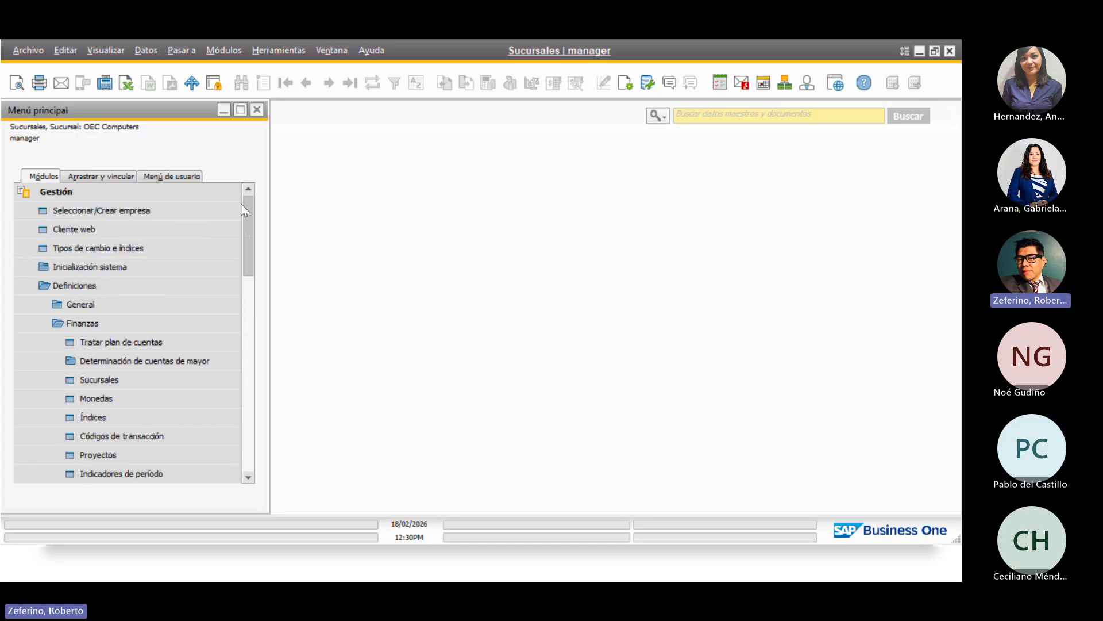
{"action": "left_click", "coordinate": [101, 309]}
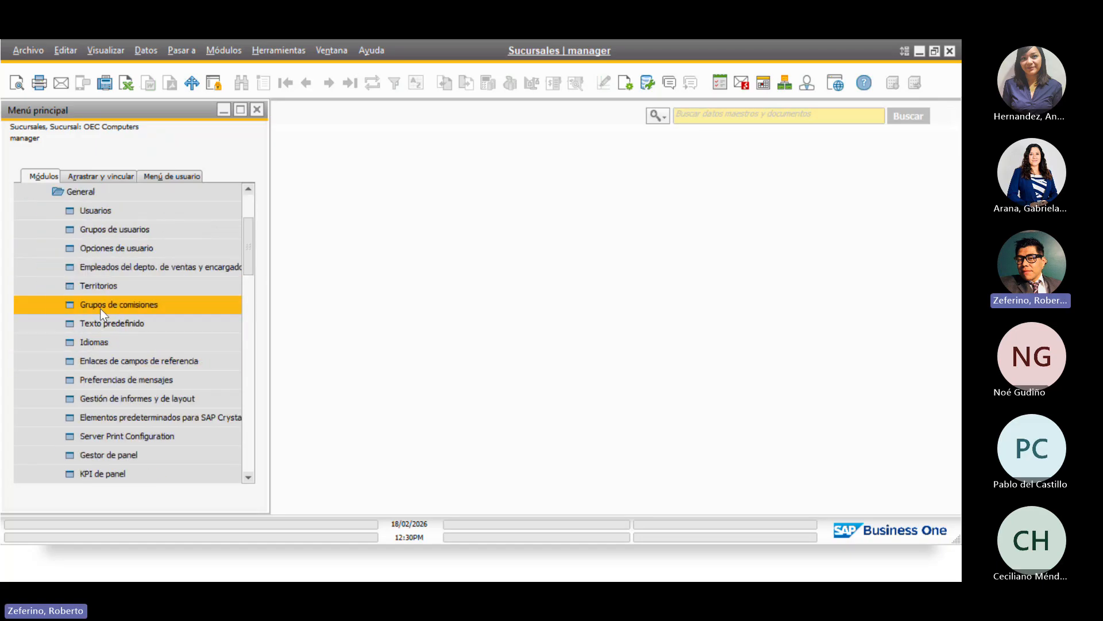
{"action": "left_click", "coordinate": [151, 208]}
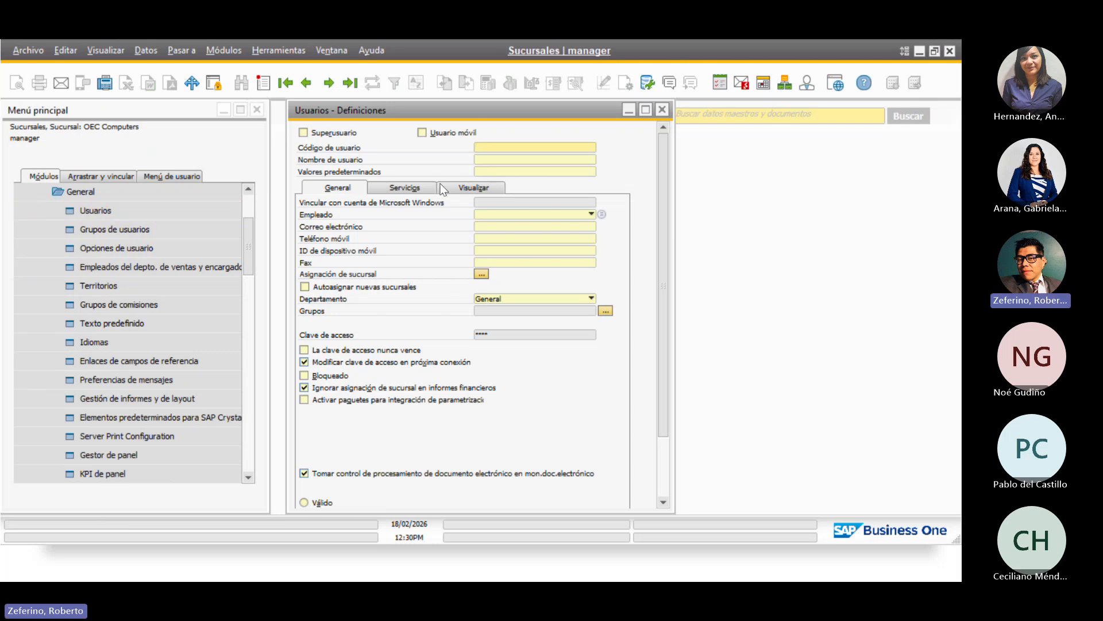
Load the user in row 38 of the user list and show their branch assignments
{"action": "type", "text": "*"}
{"action": "key", "text": "Tab"}
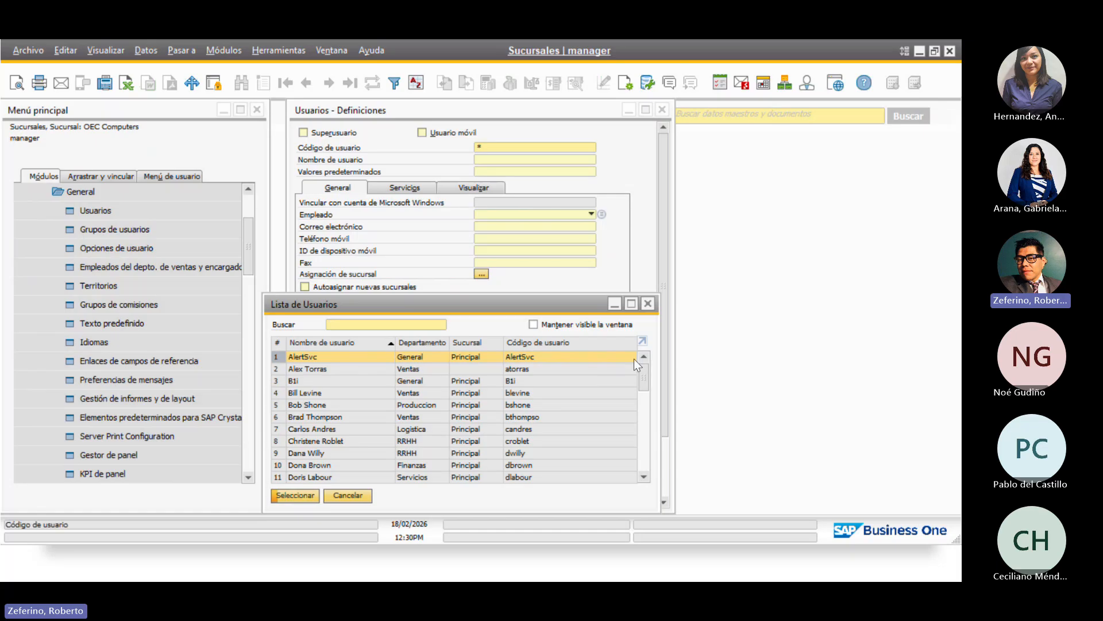
{"action": "left_click_drag", "start_coordinate": [641, 375], "coordinate": [648, 465]}
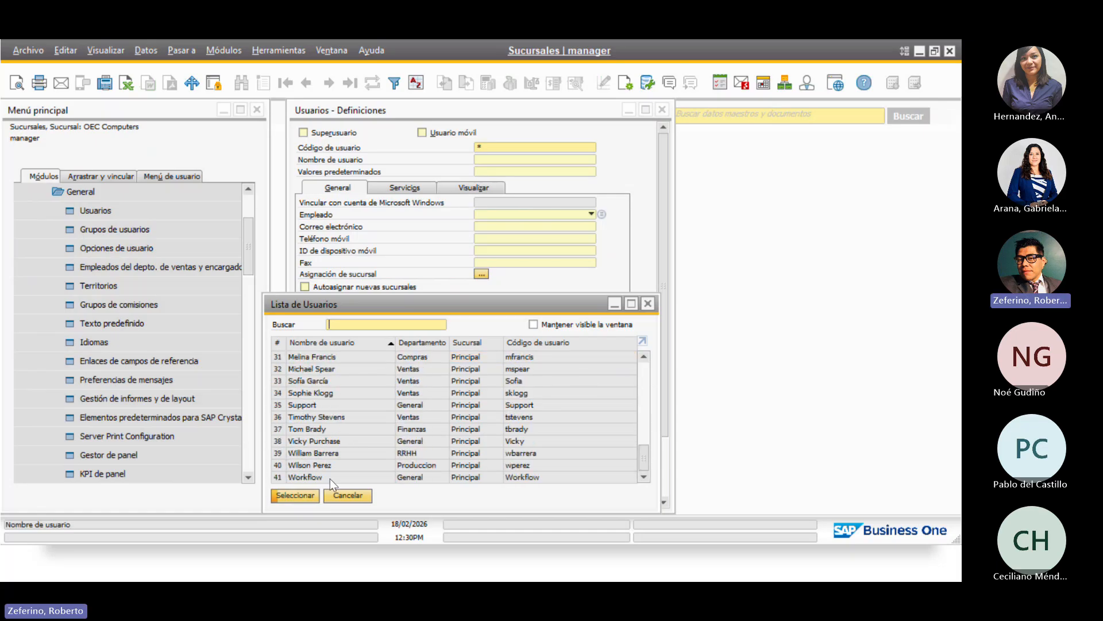
{"action": "left_click", "coordinate": [343, 442]}
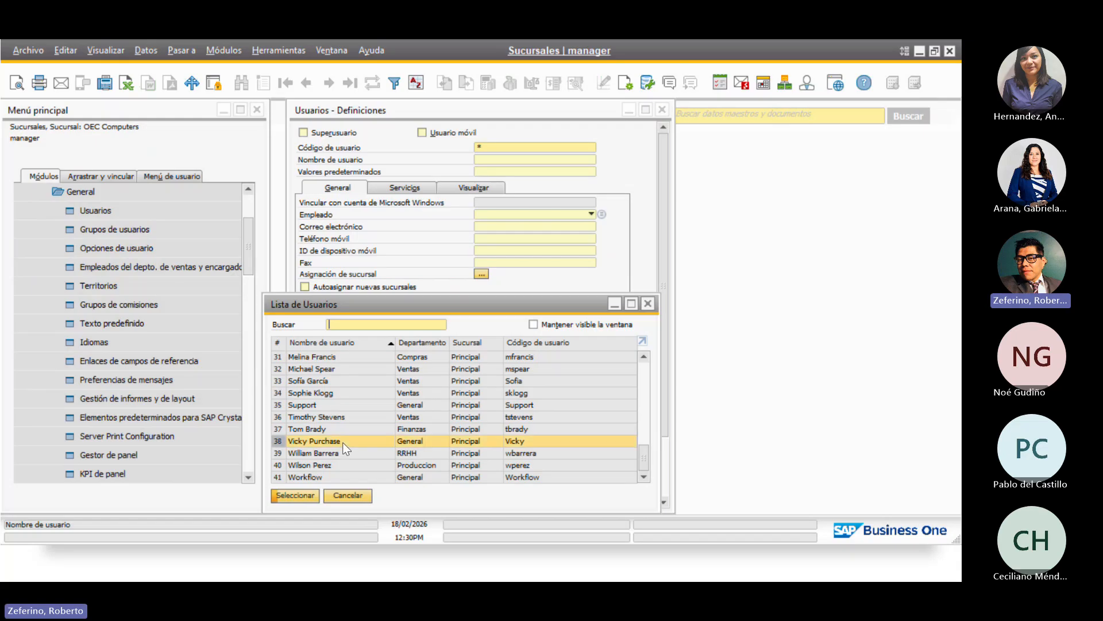
{"action": "left_click", "coordinate": [287, 495]}
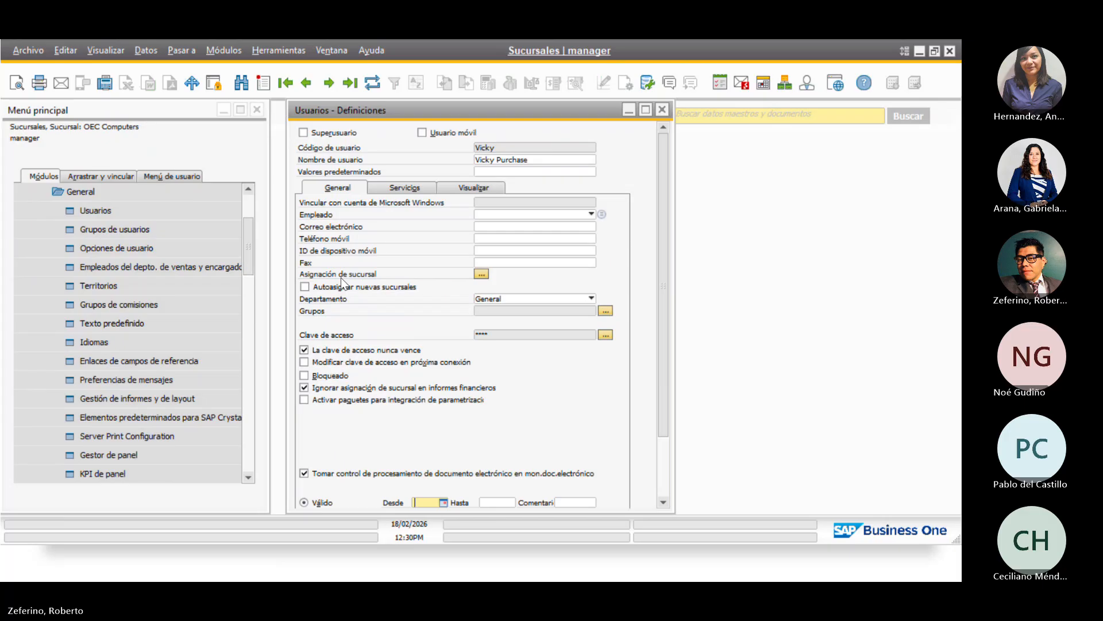
{"action": "left_click", "coordinate": [482, 274]}
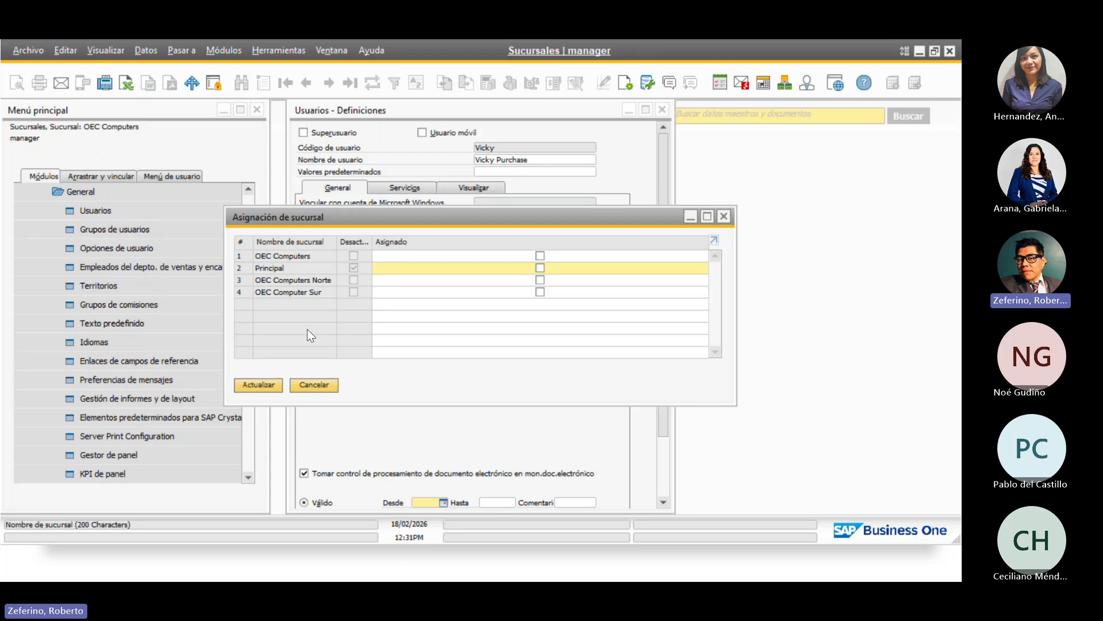
Mark OEC Computer Sur as assigned for this user, apply it, and update the user record
{"action": "left_click", "coordinate": [540, 292]}
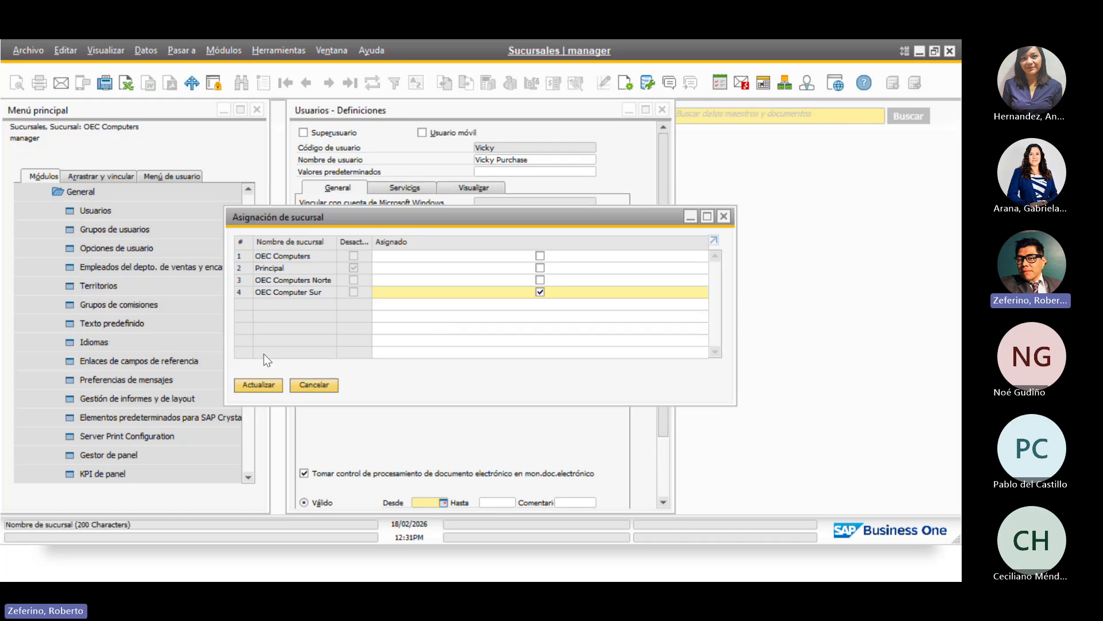
{"action": "left_click", "coordinate": [258, 386]}
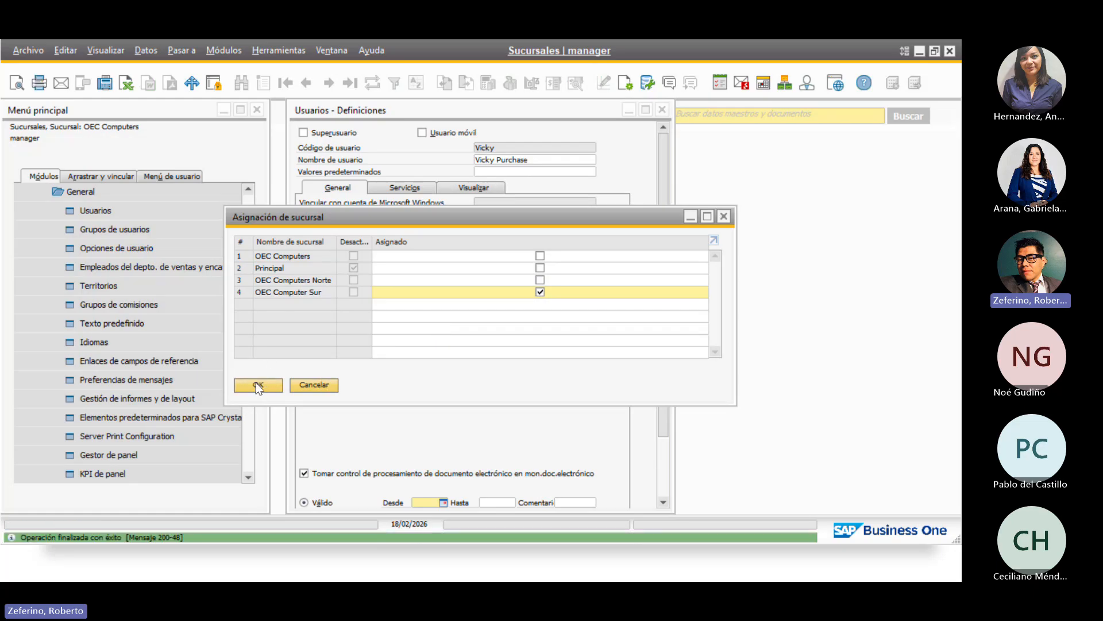
{"action": "left_click", "coordinate": [257, 384]}
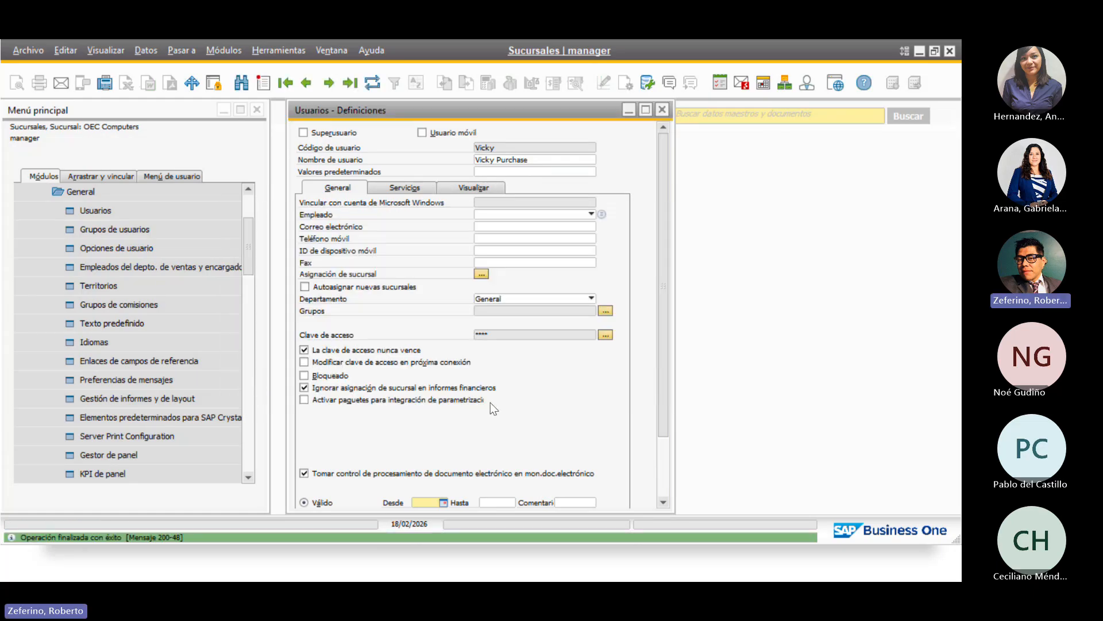
{"action": "scroll", "coordinate": [491, 403], "scroll_direction": "down", "scroll_amount": 3}
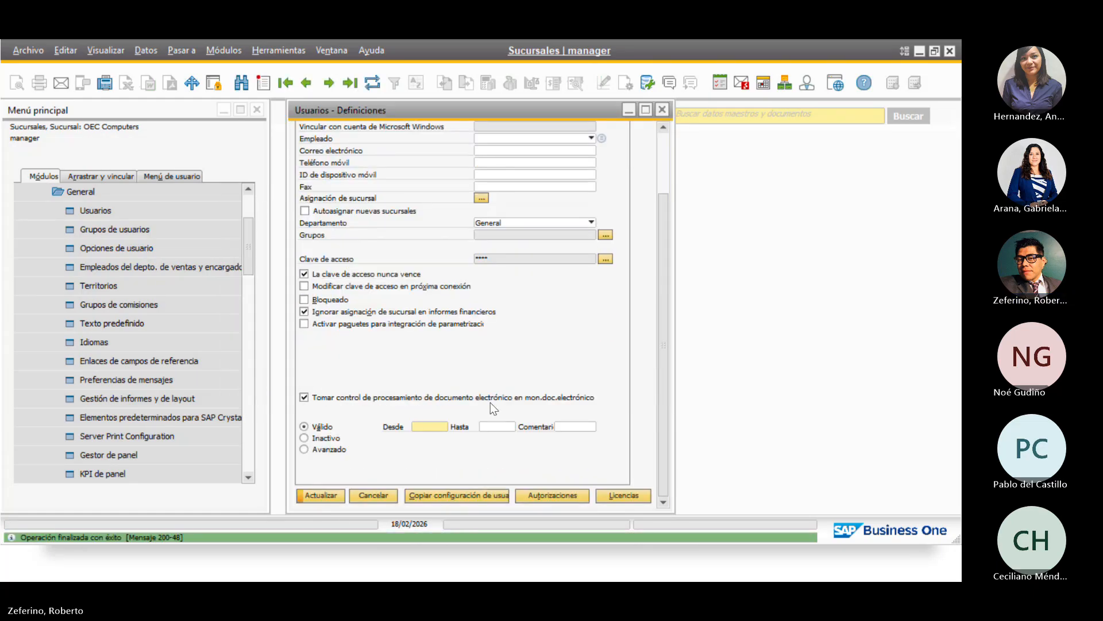
{"action": "left_click", "coordinate": [311, 498]}
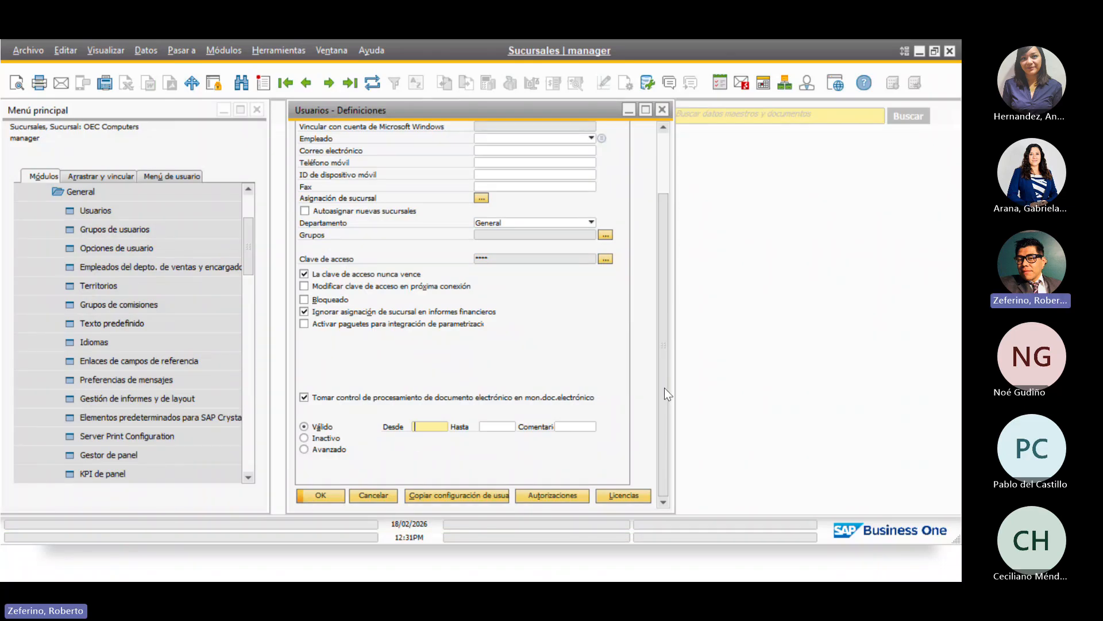
{"action": "left_click_drag", "start_coordinate": [664, 387], "coordinate": [664, 297]}
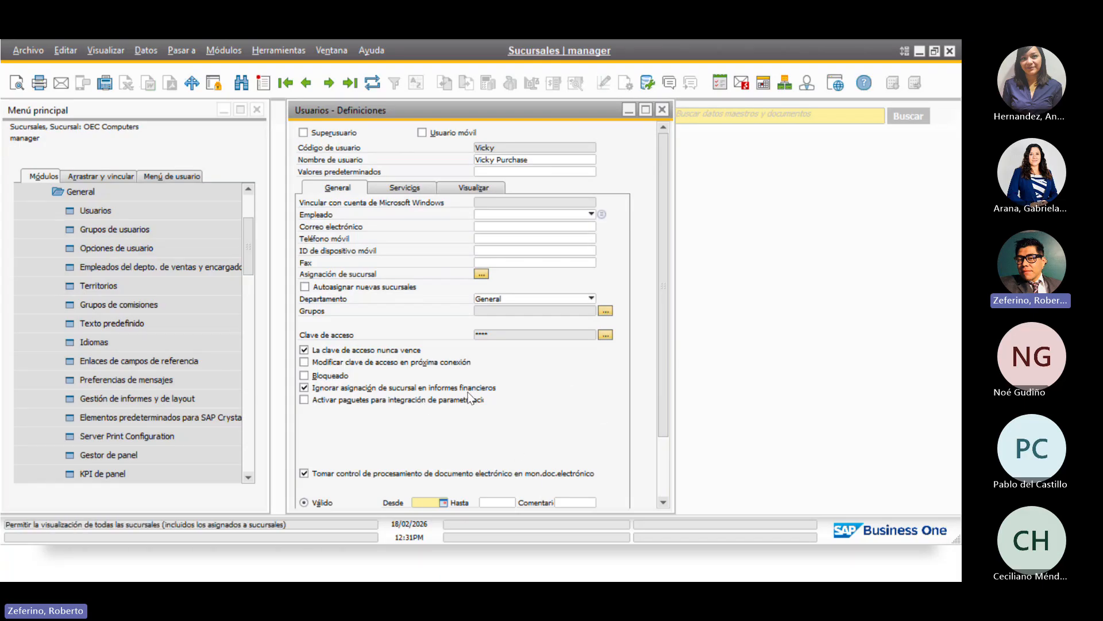
Start a user options entry described 'Sur' with default branch OEC Computer Sur
{"action": "left_click", "coordinate": [108, 252]}
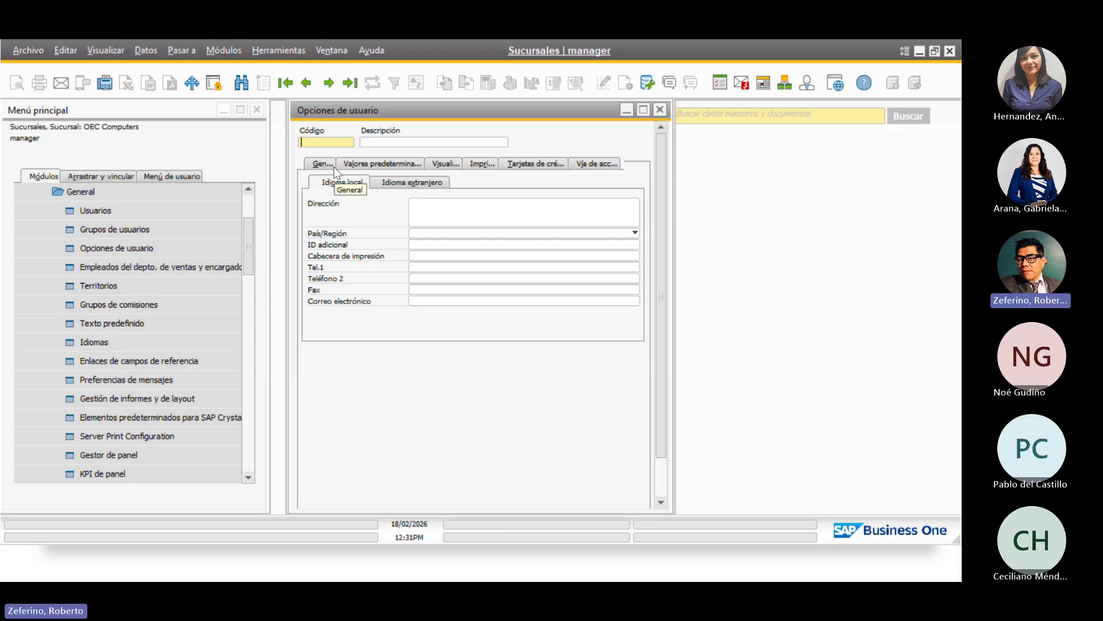
{"action": "left_click", "coordinate": [401, 141]}
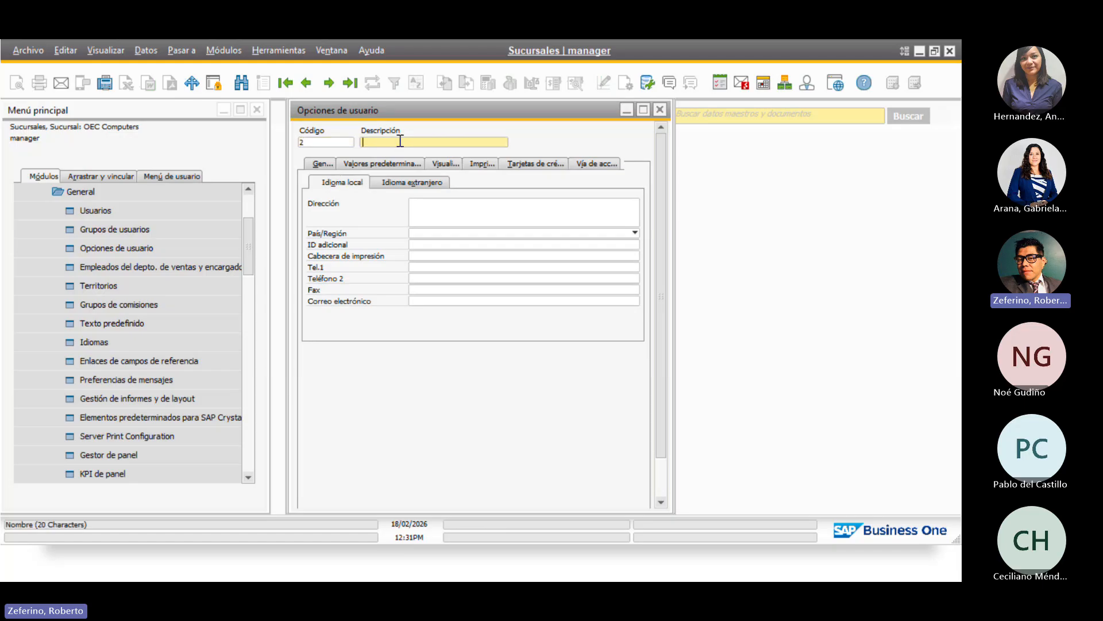
{"action": "type", "text": "Sur"}
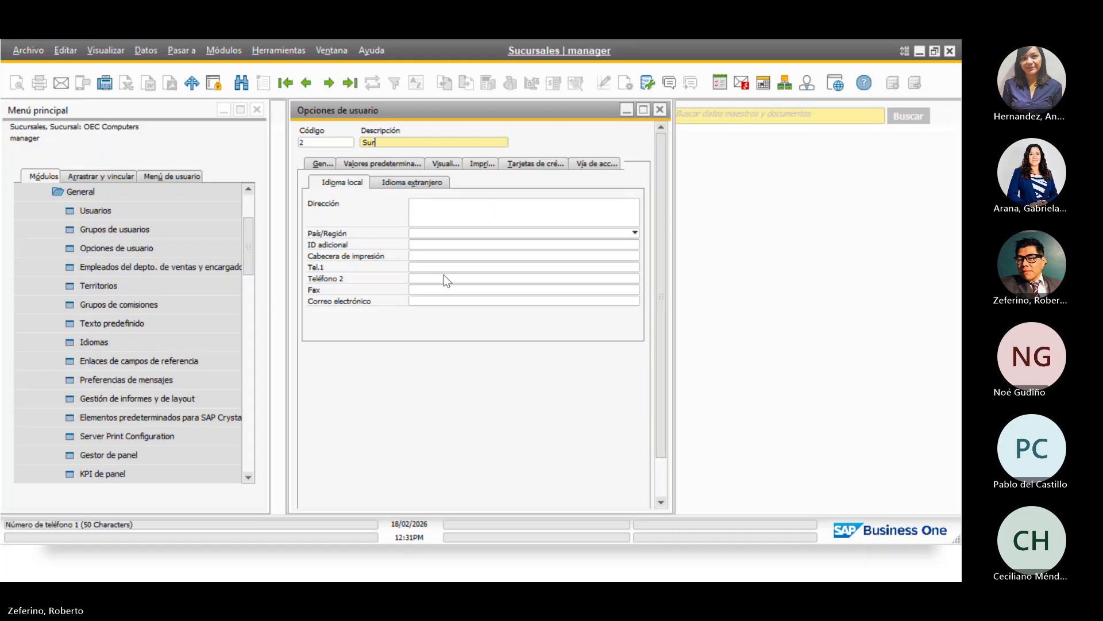
{"action": "left_click", "coordinate": [370, 165]}
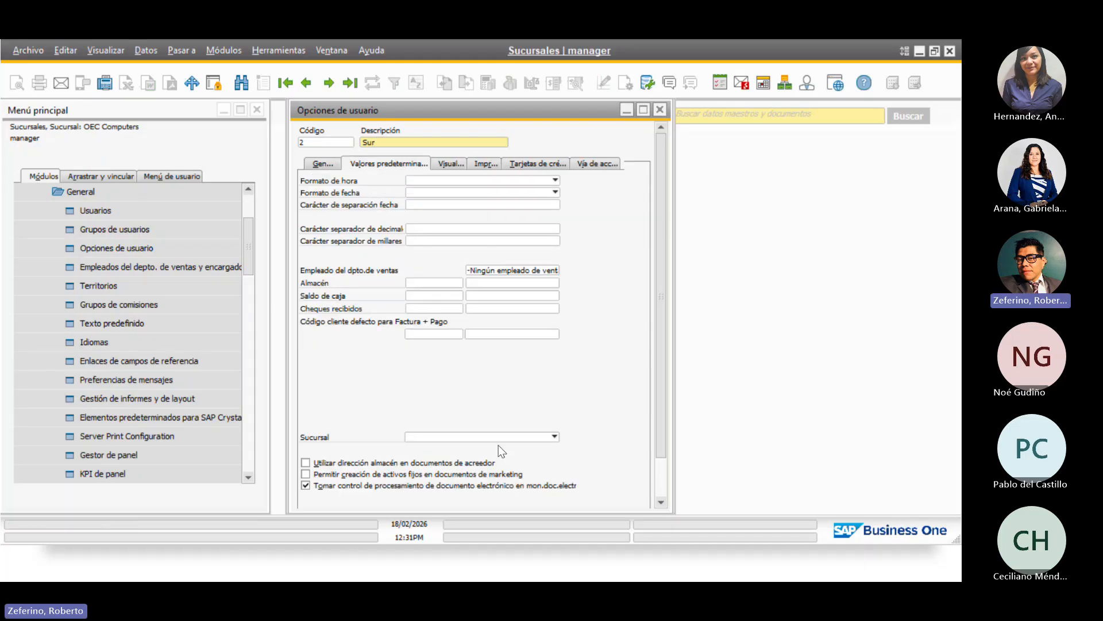
{"action": "scroll", "coordinate": [416, 368], "scroll_direction": "down", "scroll_amount": 1}
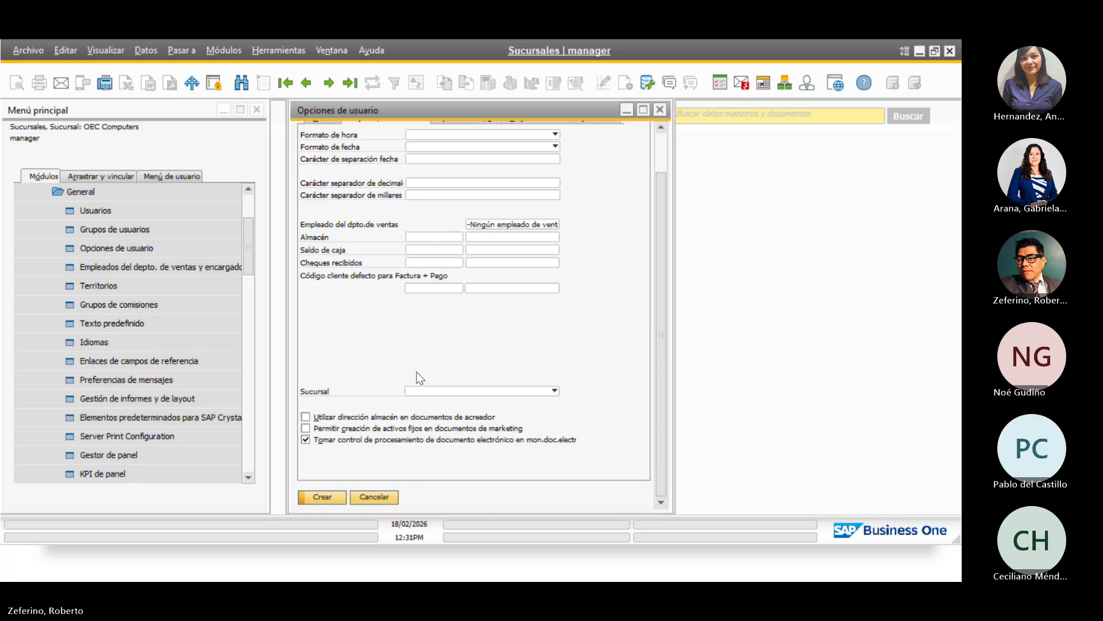
{"action": "scroll", "coordinate": [418, 378], "scroll_direction": "up", "scroll_amount": 1}
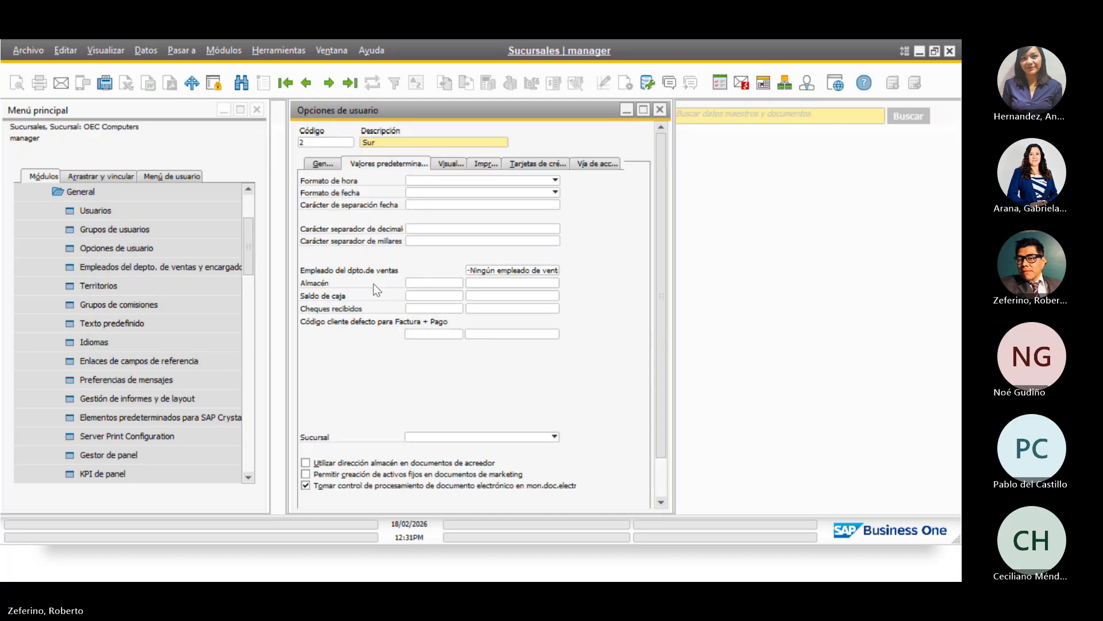
{"action": "left_click", "coordinate": [315, 167]}
{"action": "left_click", "coordinate": [396, 163]}
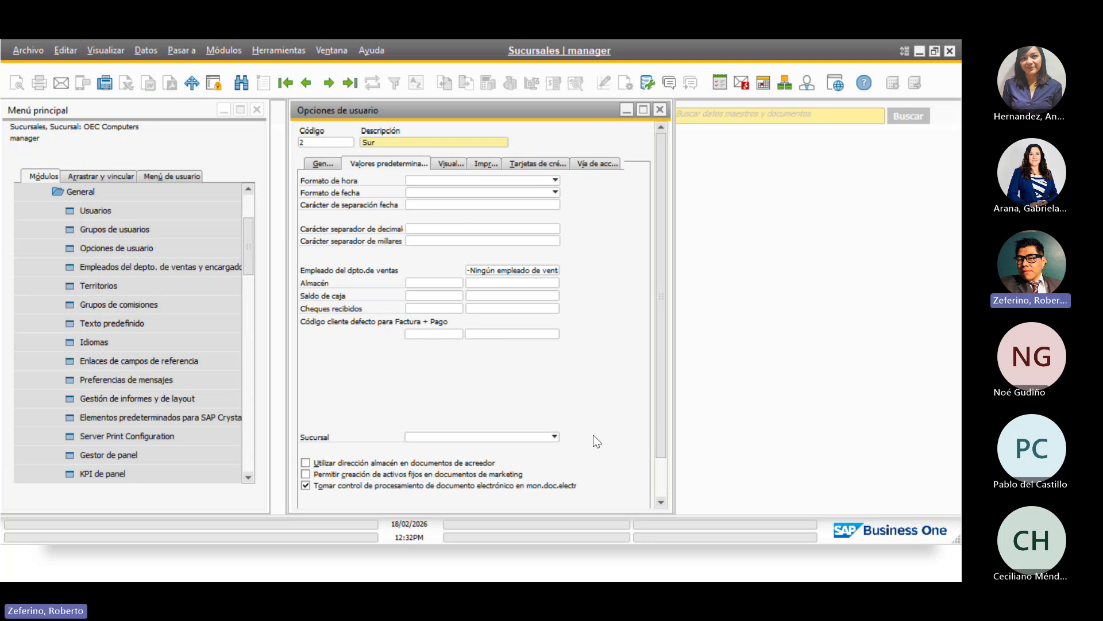
{"action": "left_click", "coordinate": [519, 438]}
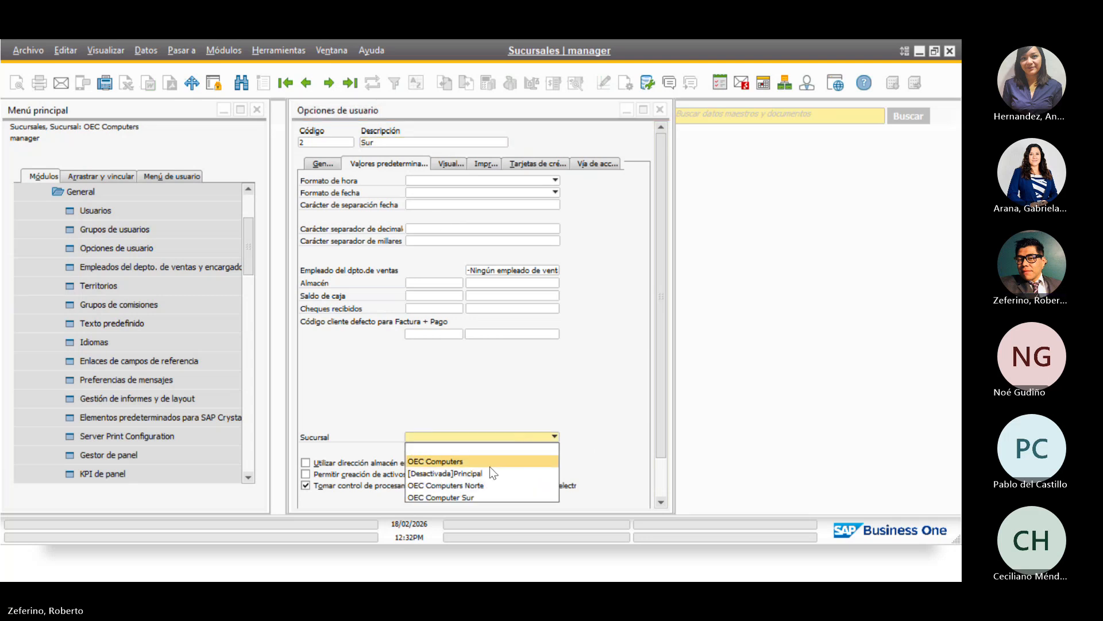
{"action": "left_click", "coordinate": [478, 498]}
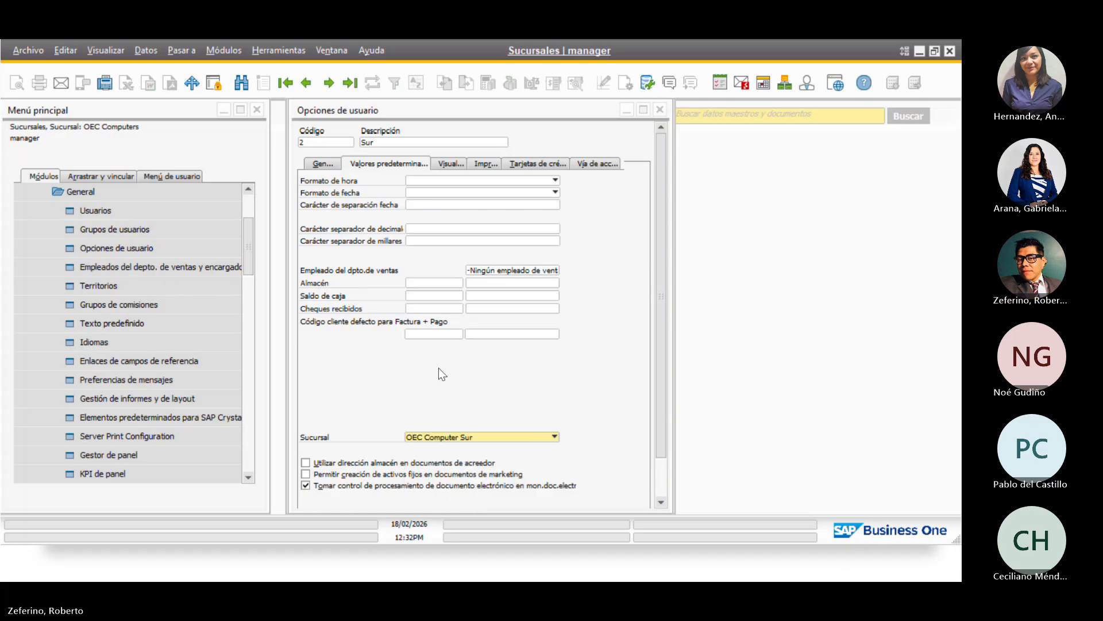
Change the entry's code from 2 to 3, create it, and close user options
{"action": "scroll", "coordinate": [433, 354], "scroll_direction": "down", "scroll_amount": 2}
{"action": "left_click", "coordinate": [317, 497]}
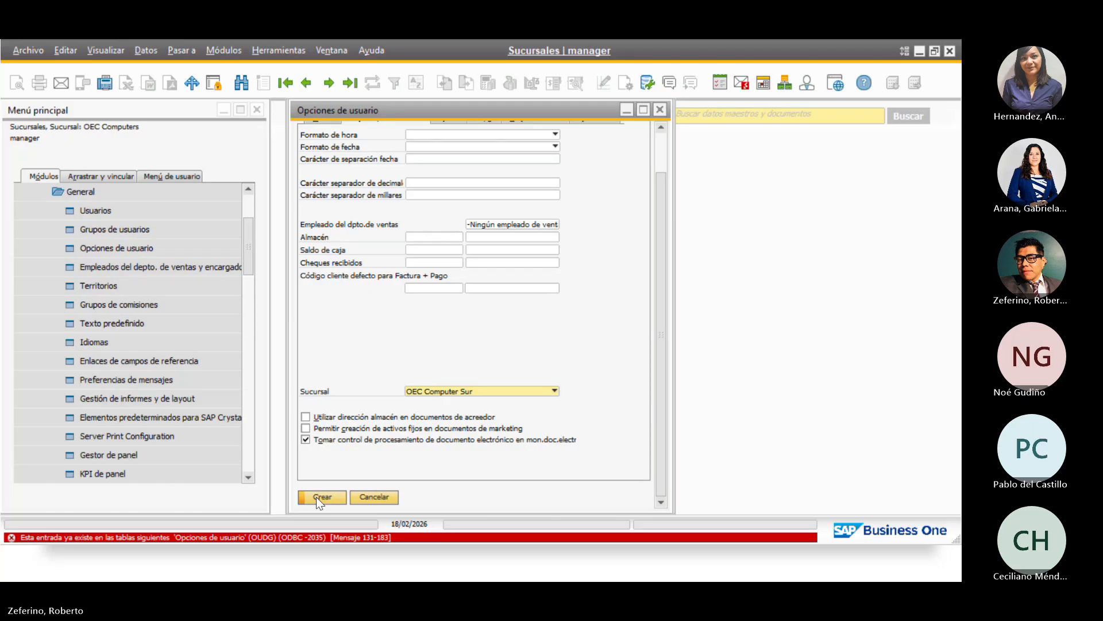
{"action": "scroll", "coordinate": [316, 497], "scroll_direction": "up", "scroll_amount": 1}
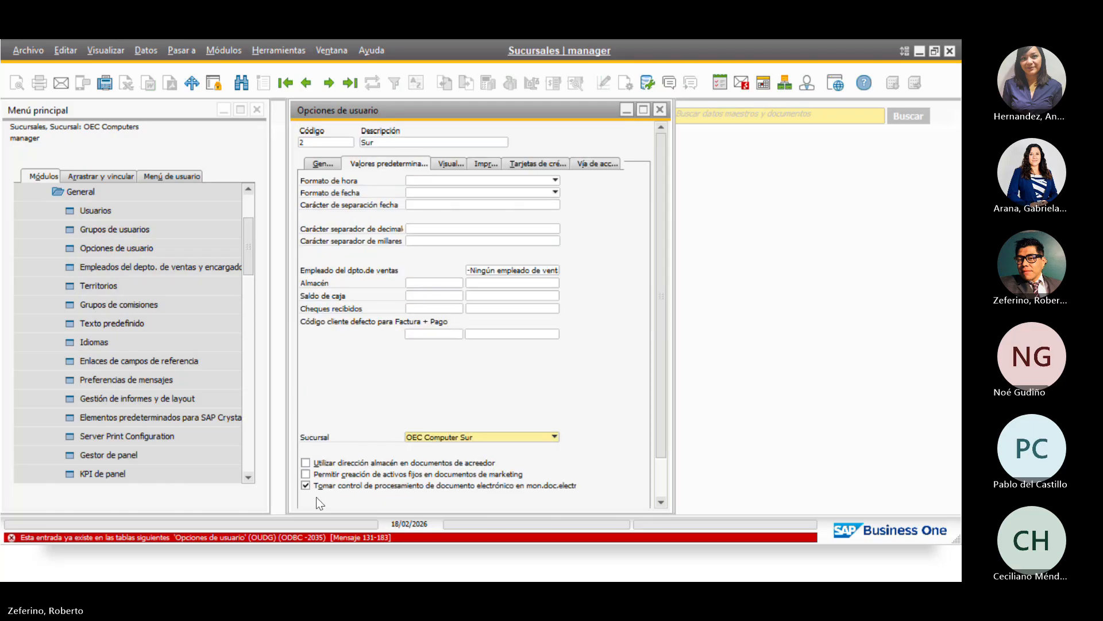
{"action": "double_click", "coordinate": [317, 142]}
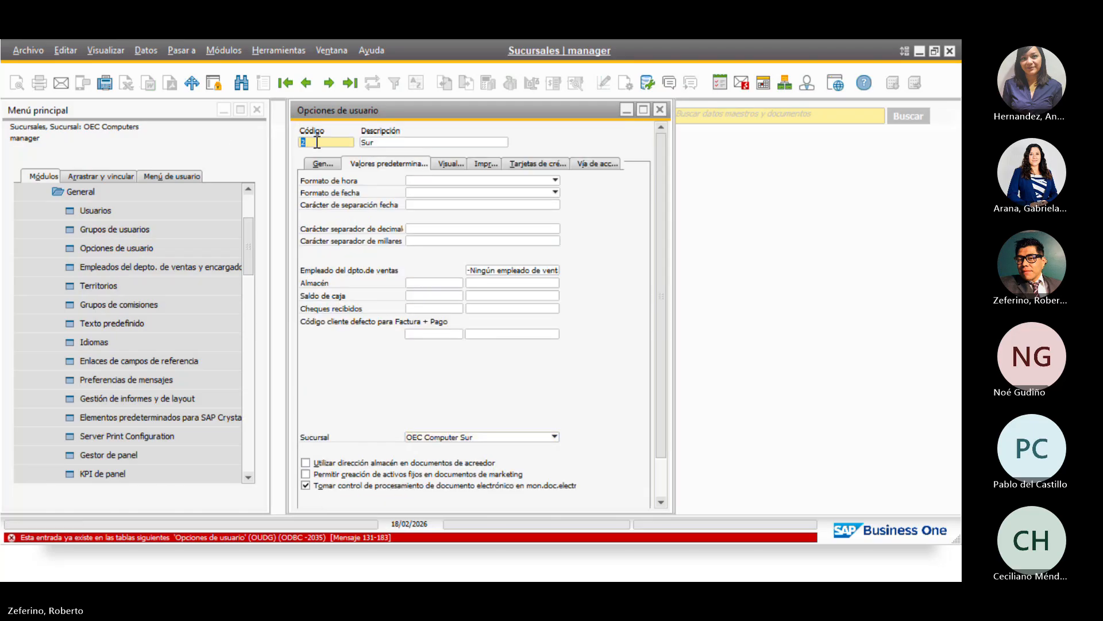
{"action": "type", "text": "3"}
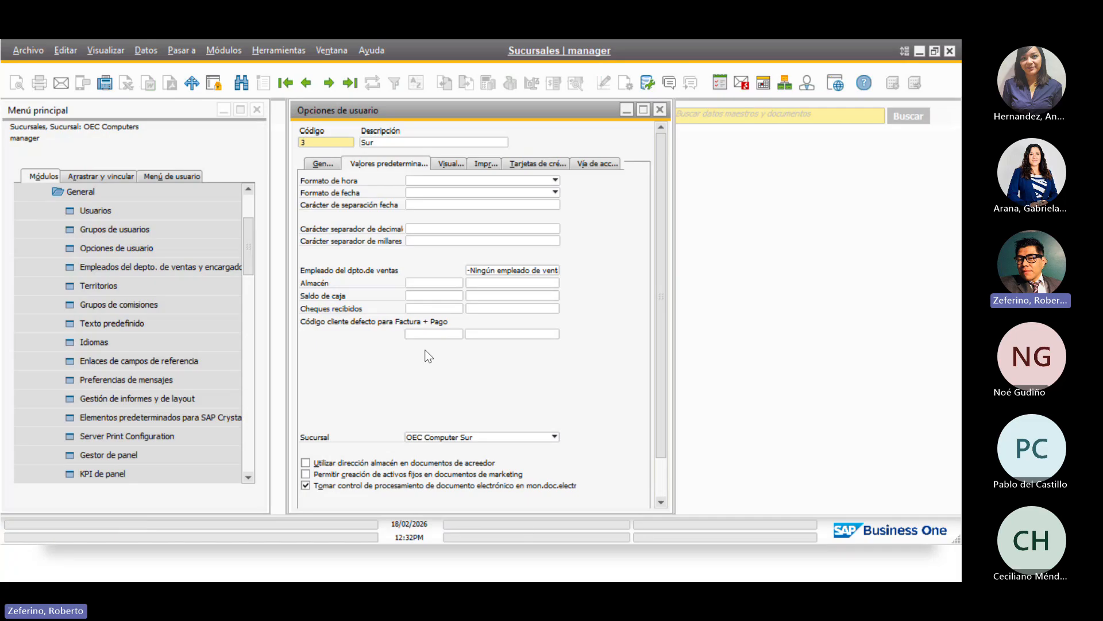
{"action": "scroll", "coordinate": [372, 361], "scroll_direction": "down", "scroll_amount": 1}
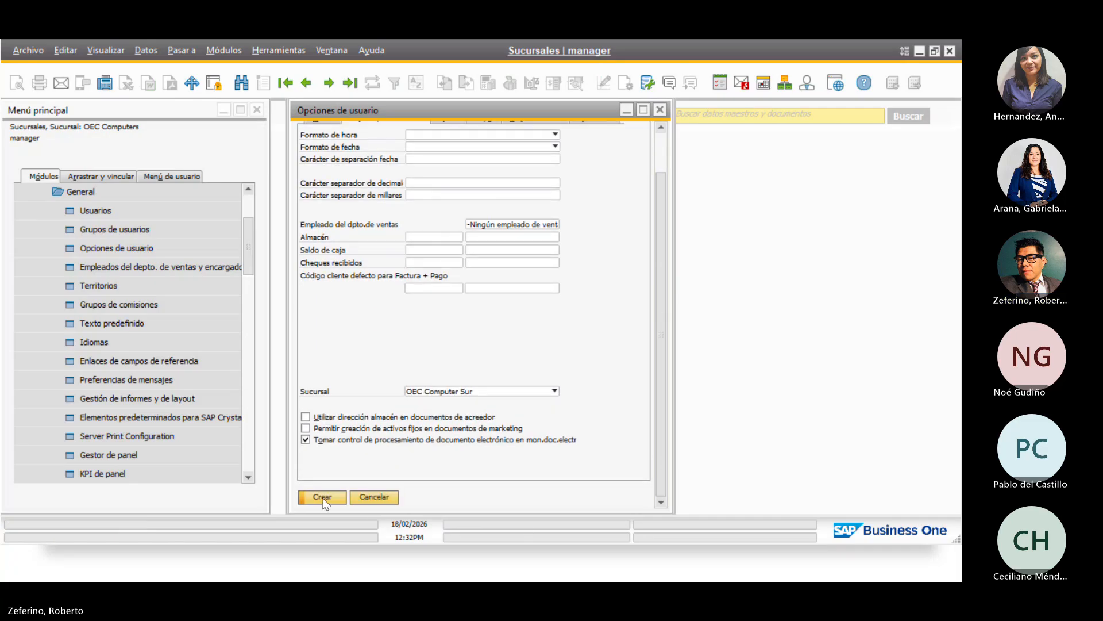
{"action": "left_click", "coordinate": [322, 498]}
{"action": "scroll", "coordinate": [391, 347], "scroll_direction": "up", "scroll_amount": 1}
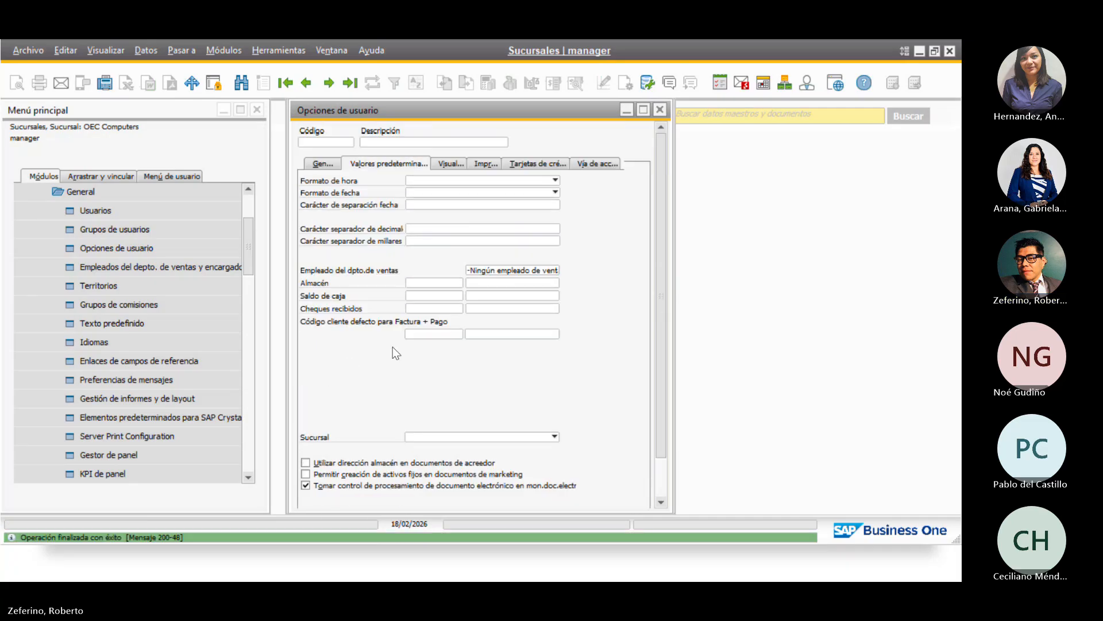
{"action": "left_click", "coordinate": [299, 85]}
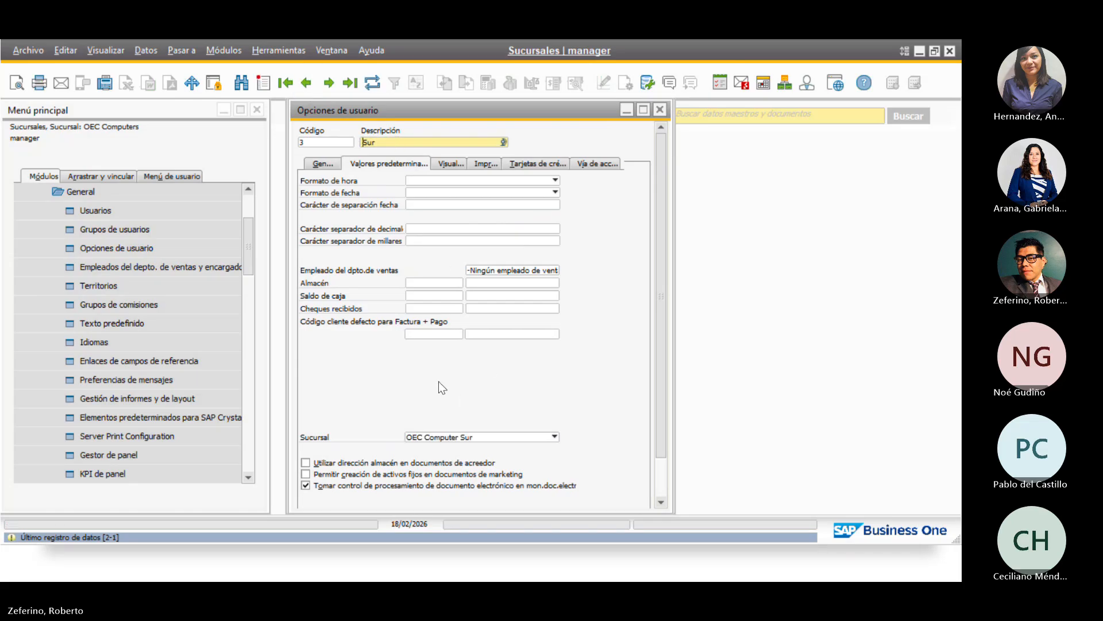
{"action": "left_click", "coordinate": [659, 109]}
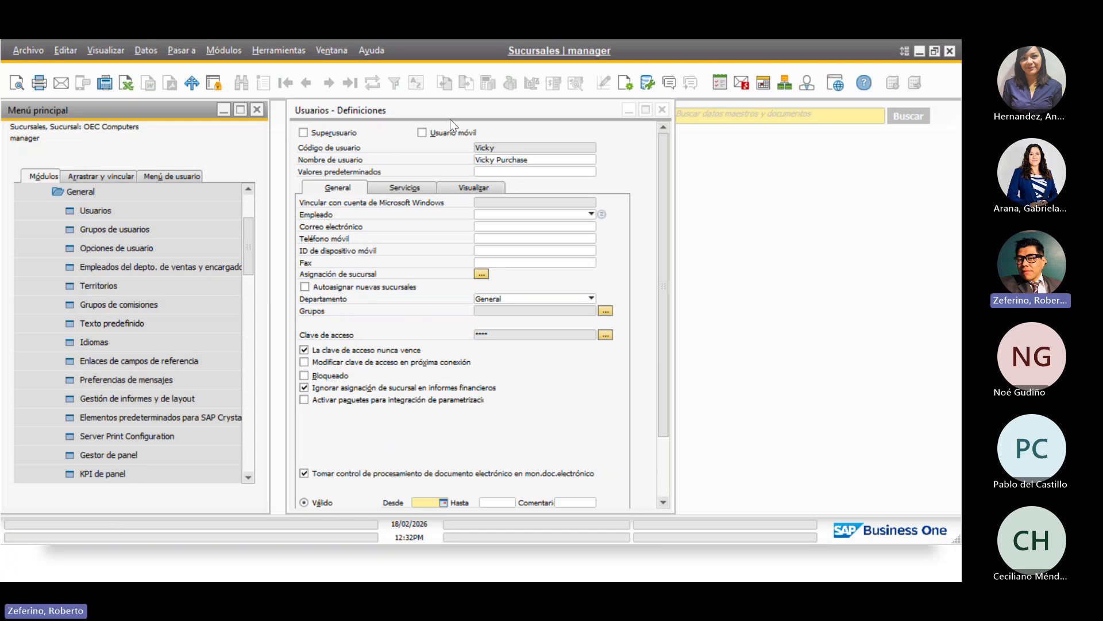
Give the user default values set 3 'Sur', save, and close the user definitions
{"action": "left_click", "coordinate": [405, 109]}
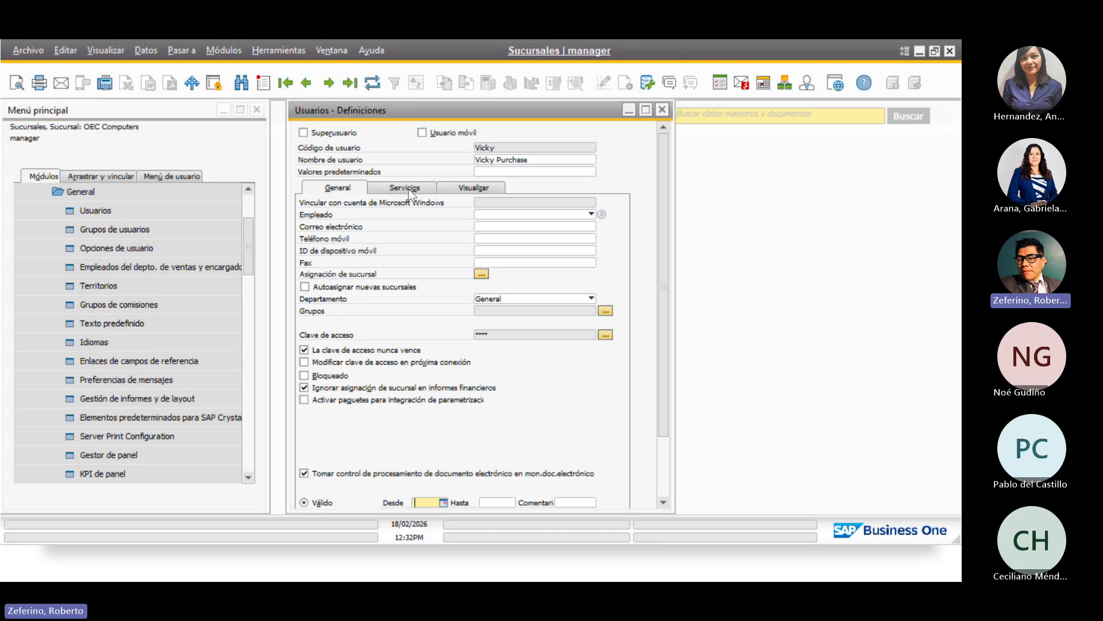
{"action": "left_click", "coordinate": [588, 172]}
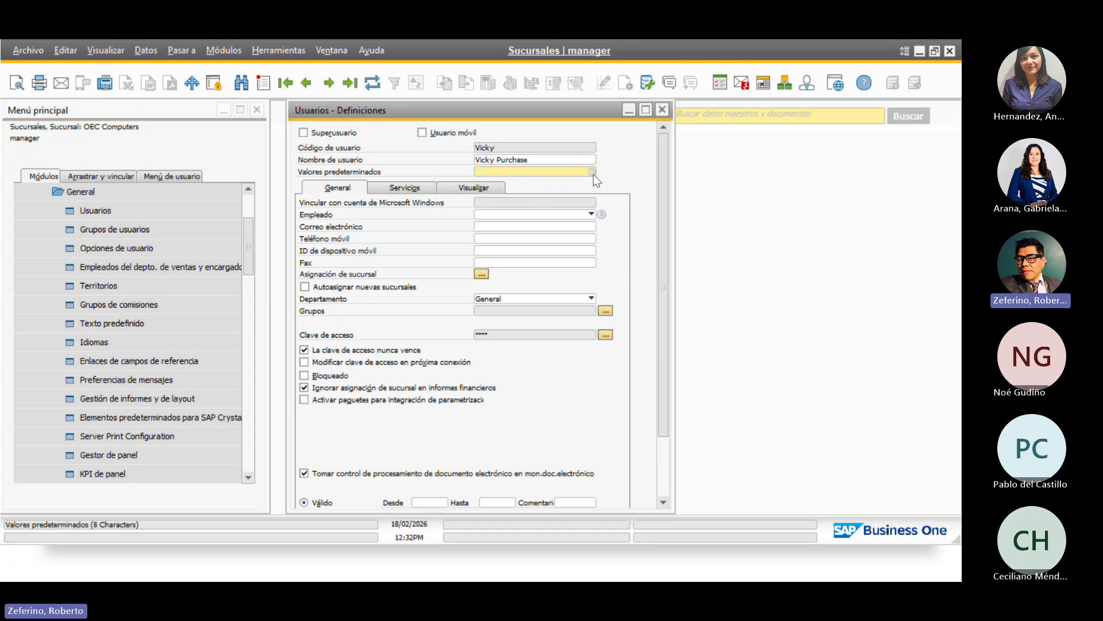
{"action": "left_click", "coordinate": [593, 172]}
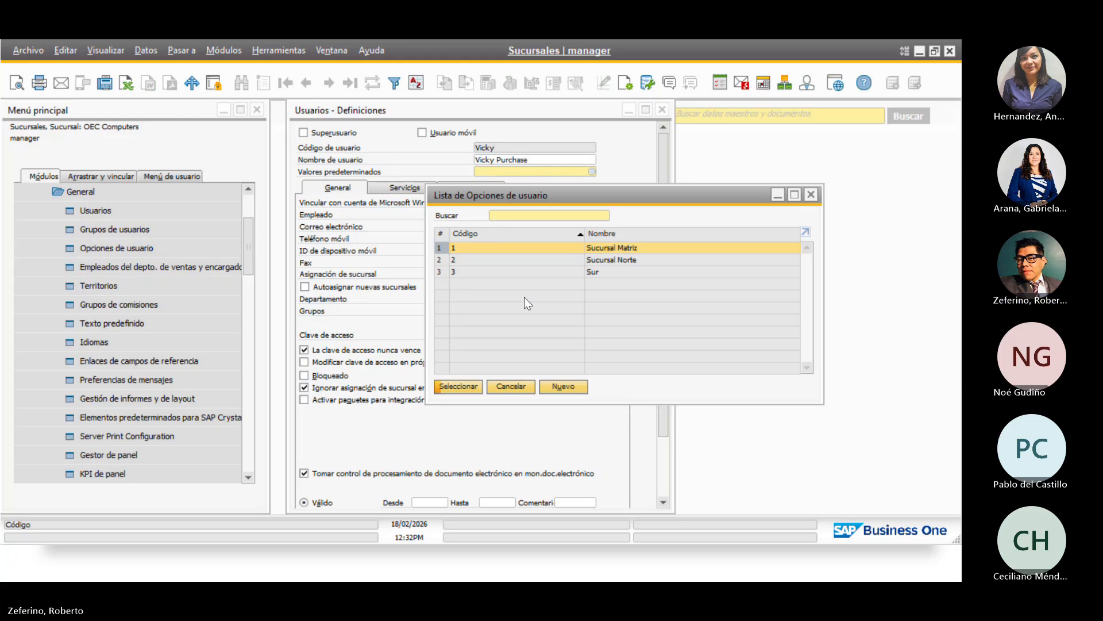
{"action": "left_click", "coordinate": [520, 273]}
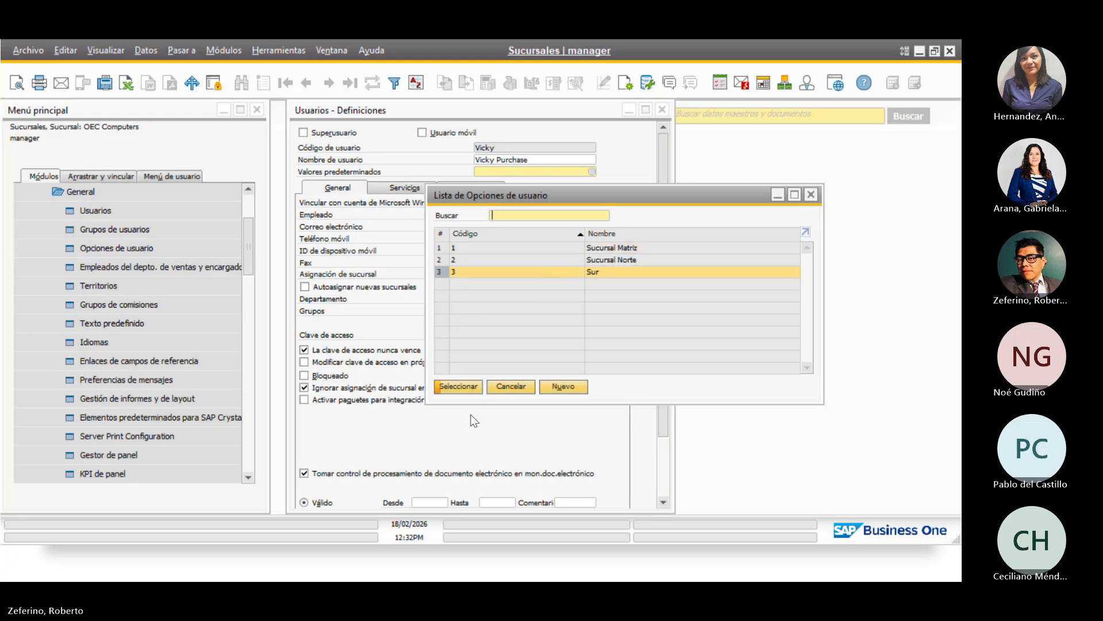
{"action": "left_click", "coordinate": [458, 387]}
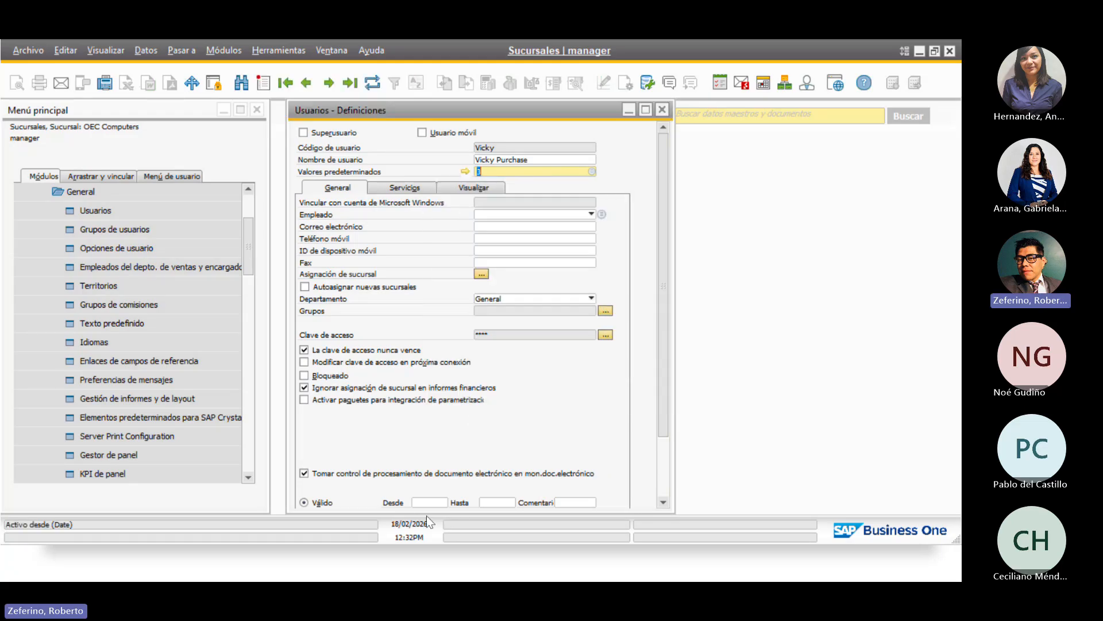
{"action": "scroll", "coordinate": [460, 431], "scroll_direction": "down", "scroll_amount": 2}
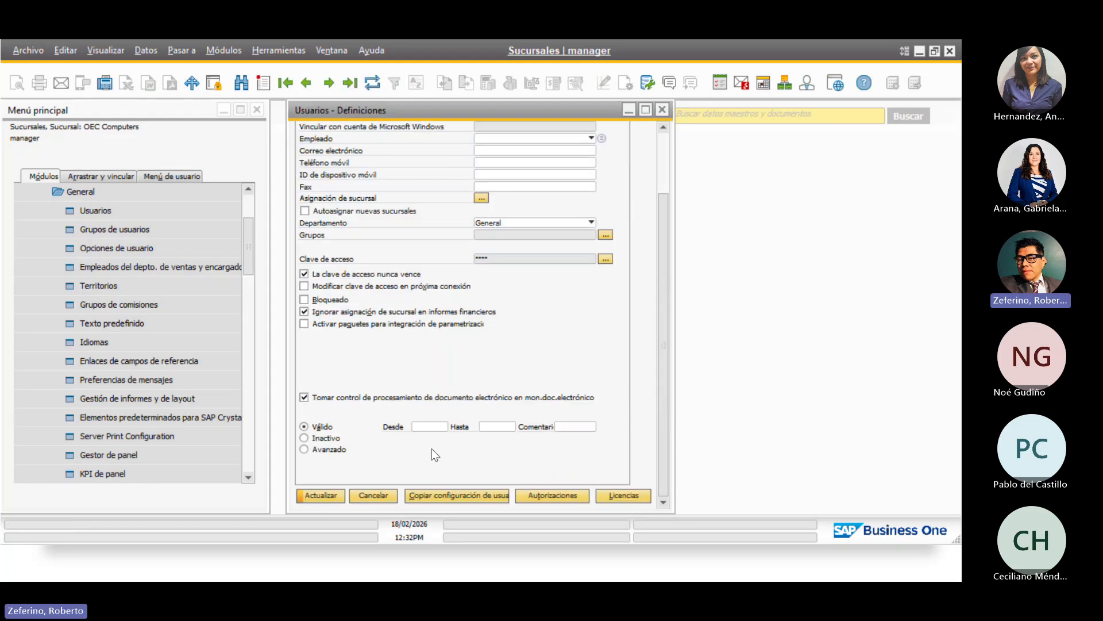
{"action": "left_click", "coordinate": [318, 499]}
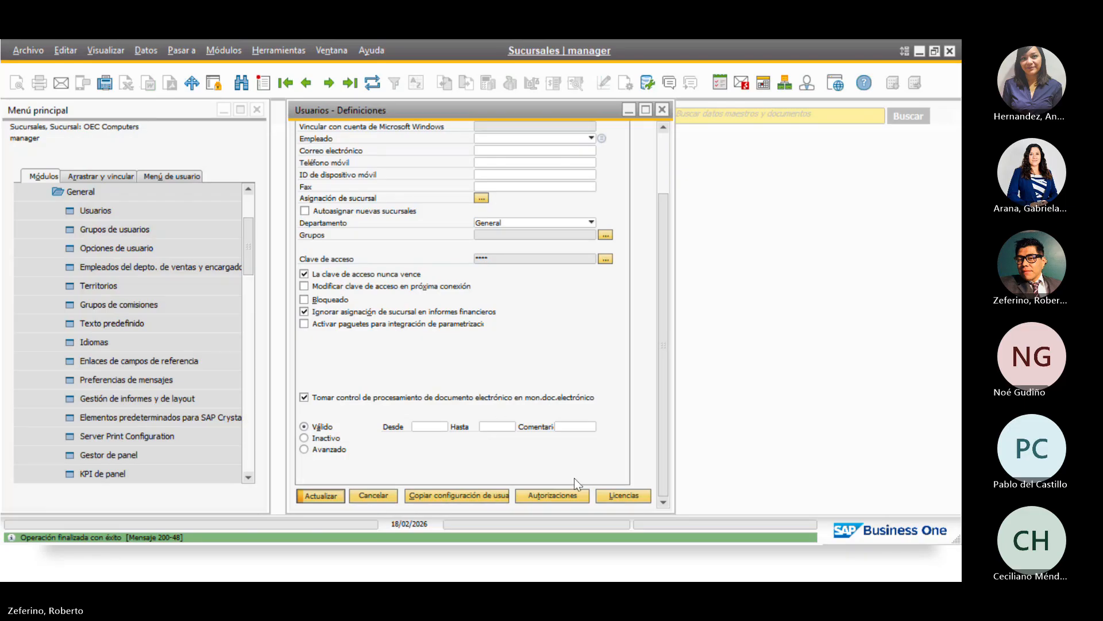
{"action": "key", "text": "Escape"}
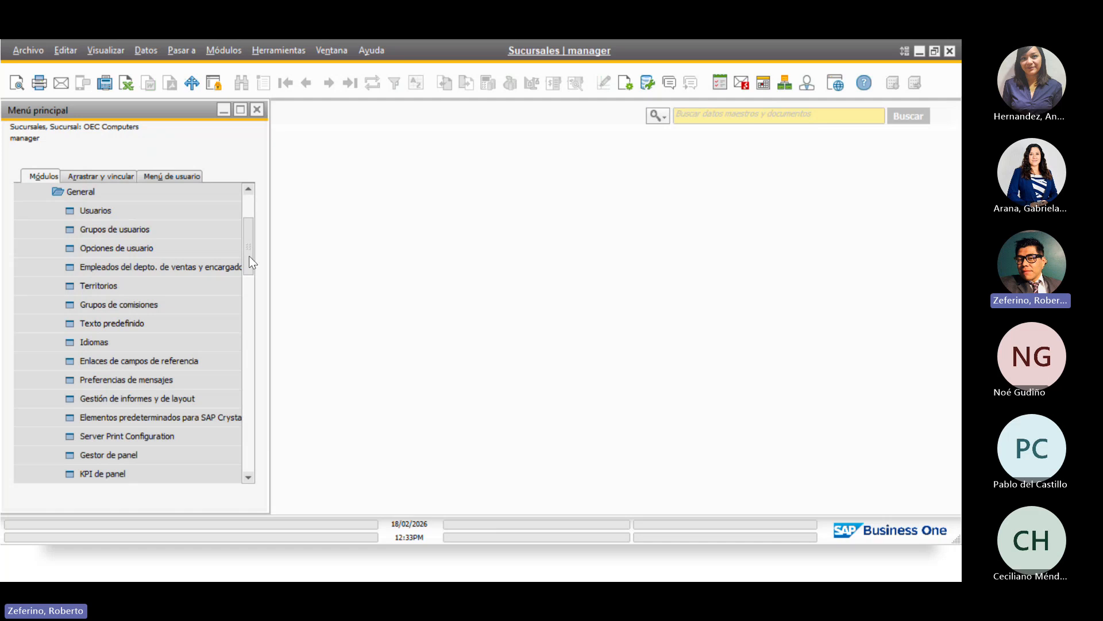
Open Almacenes from Definiciones > Inventario and look up warehouse 07
{"action": "left_click", "coordinate": [134, 196]}
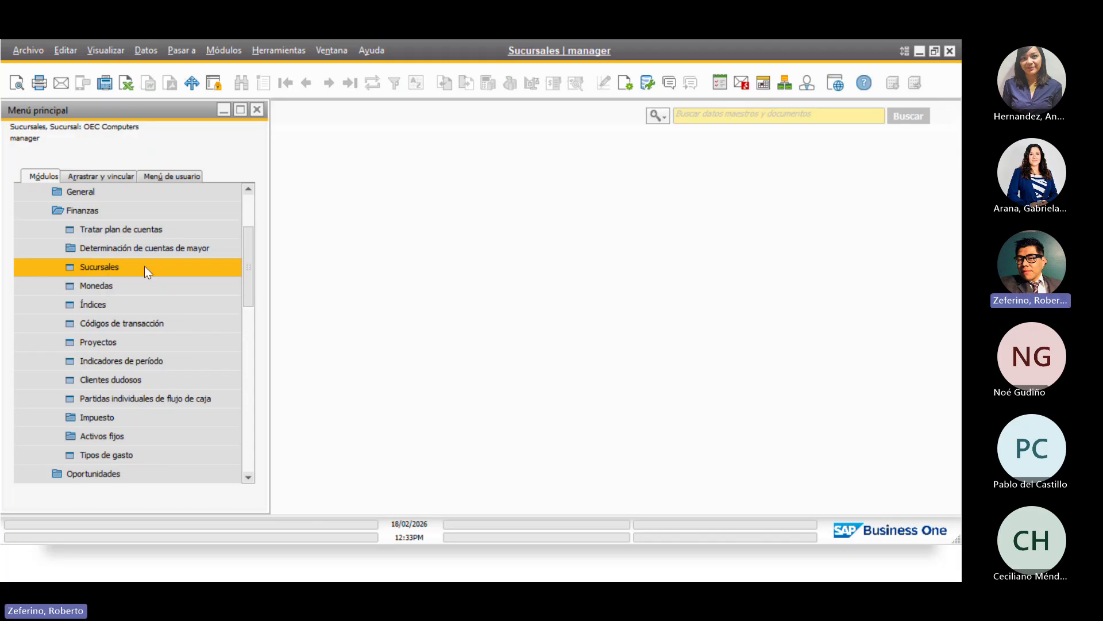
{"action": "left_click", "coordinate": [123, 211]}
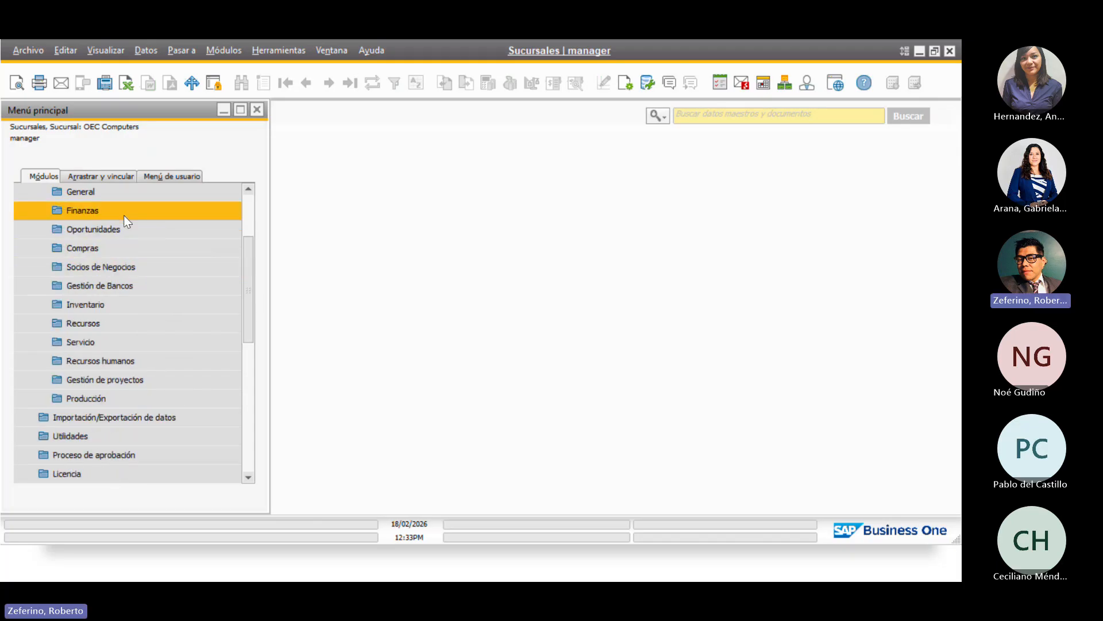
{"action": "left_click", "coordinate": [113, 305]}
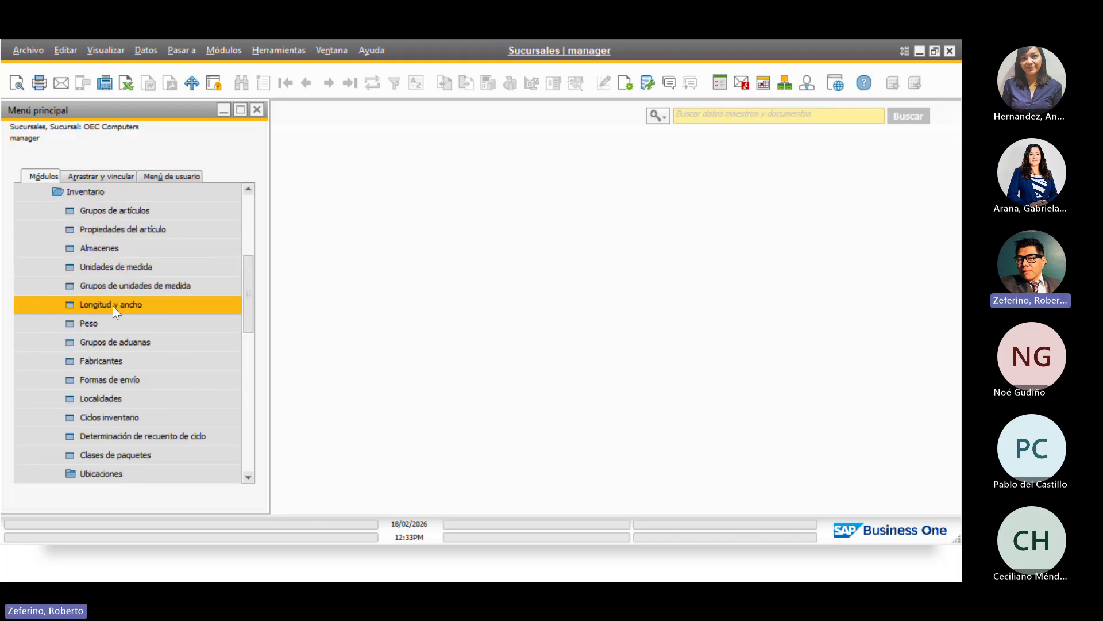
{"action": "left_click", "coordinate": [114, 244]}
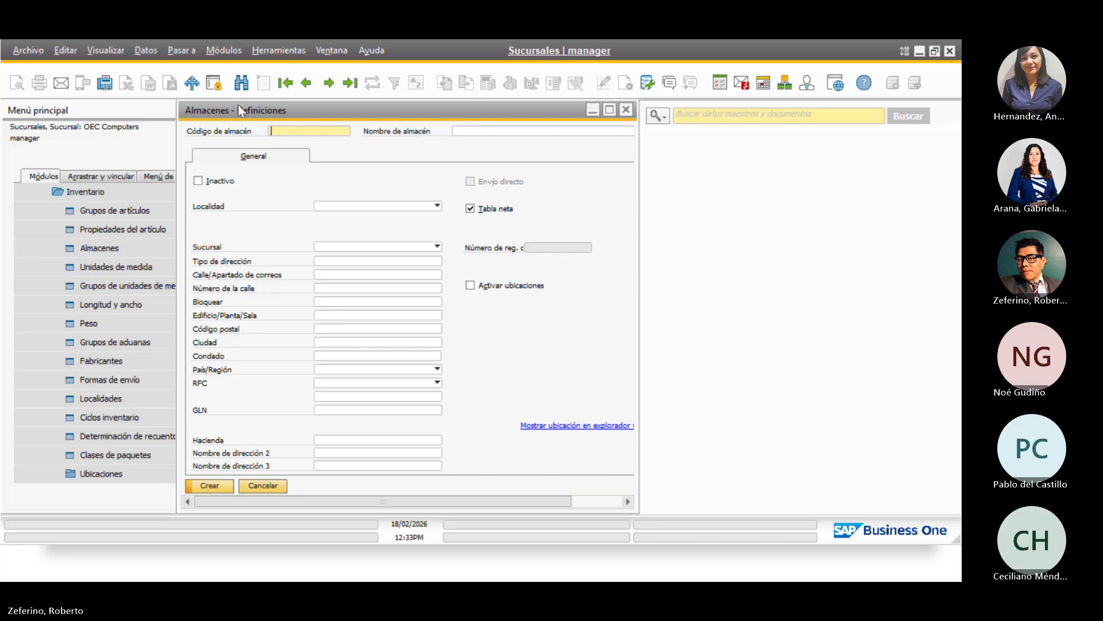
{"action": "left_click", "coordinate": [240, 82]}
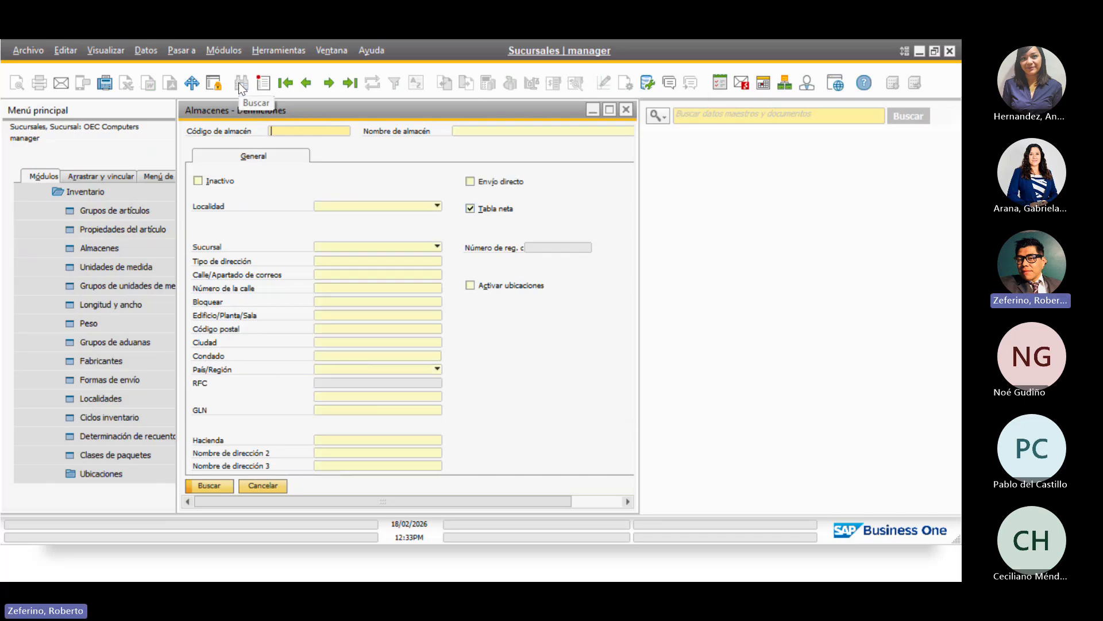
{"action": "type", "text": "07"}
{"action": "key", "text": "Return"}
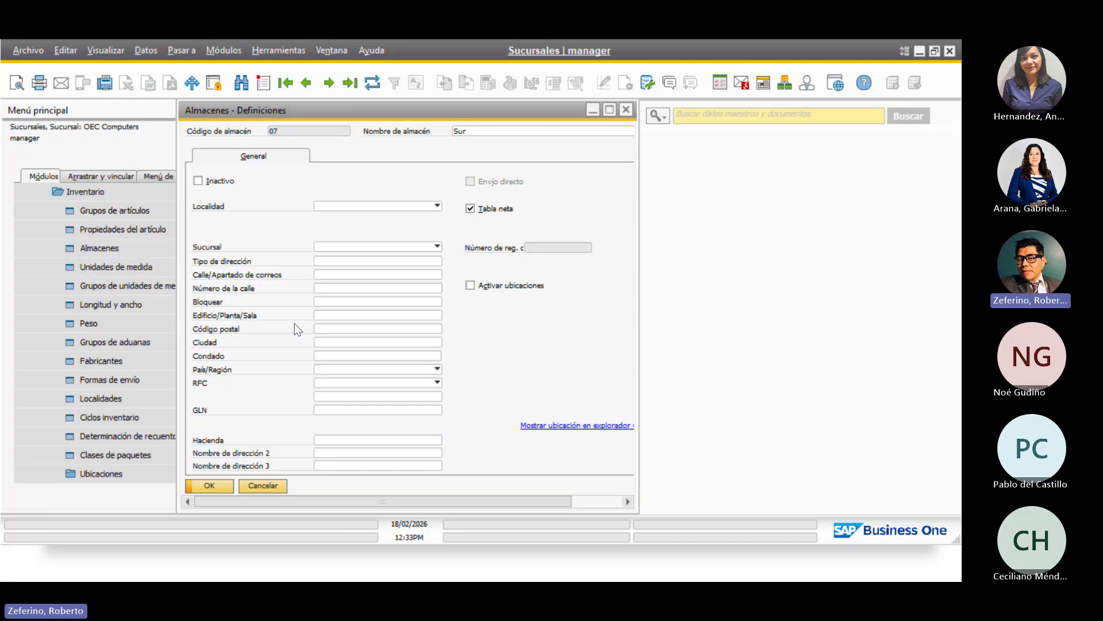
Set warehouse 07's branch to OEC Computer Sur, save, and step back to warehouse 05
{"action": "left_click", "coordinate": [425, 247]}
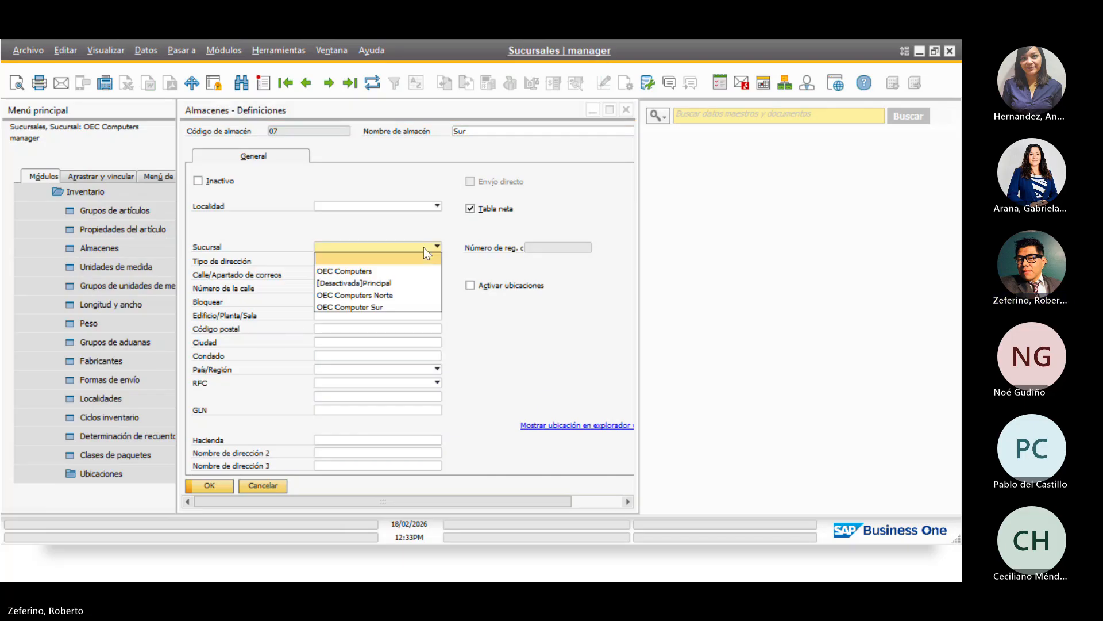
{"action": "left_click", "coordinate": [360, 309]}
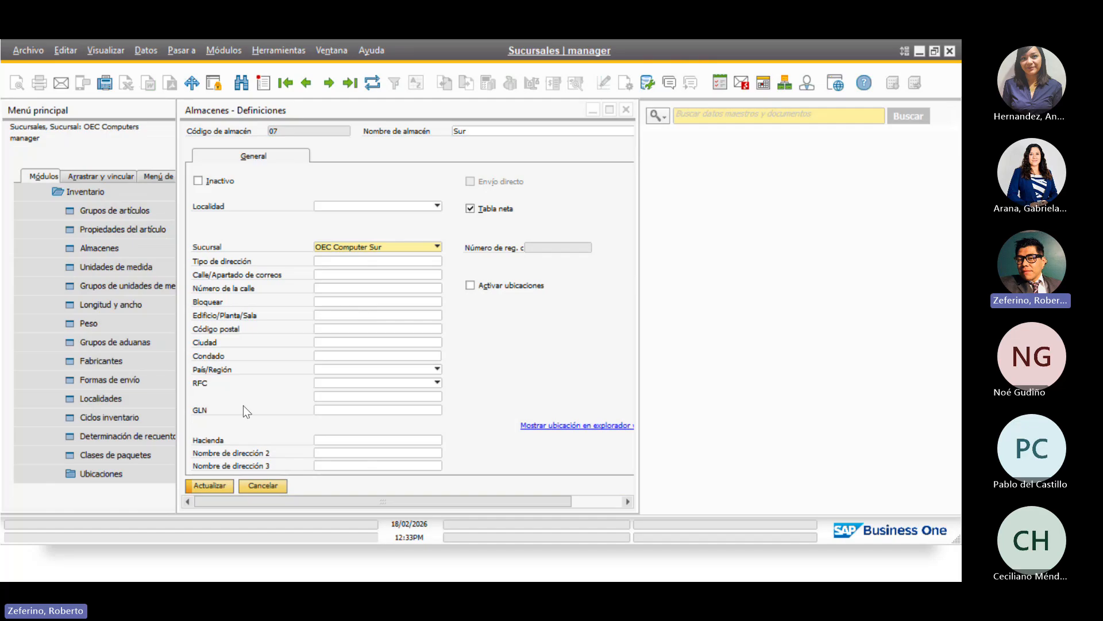
{"action": "left_click", "coordinate": [204, 486]}
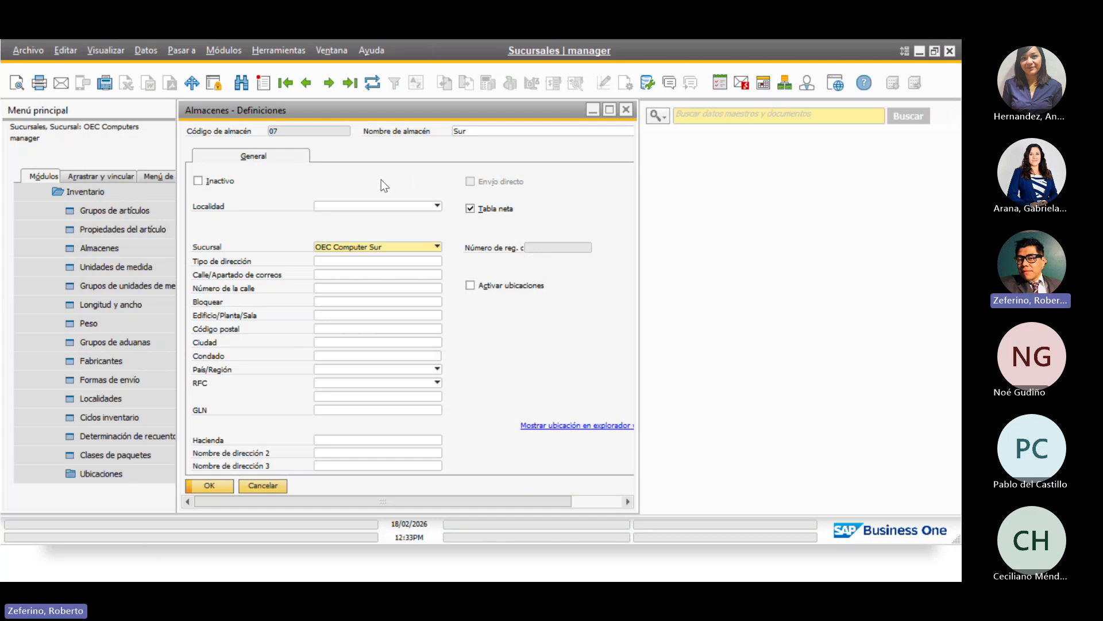
{"action": "left_click", "coordinate": [304, 89]}
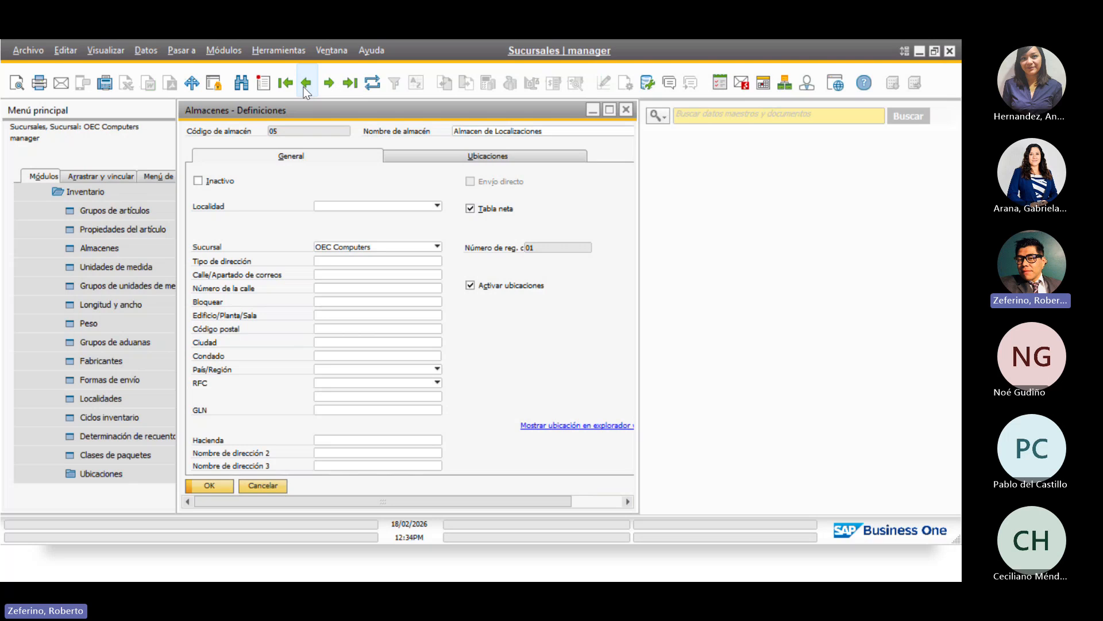
Step back through warehouses 04 Consignacion and 03 Almacen Drop Ship without changes
{"action": "left_click", "coordinate": [305, 83]}
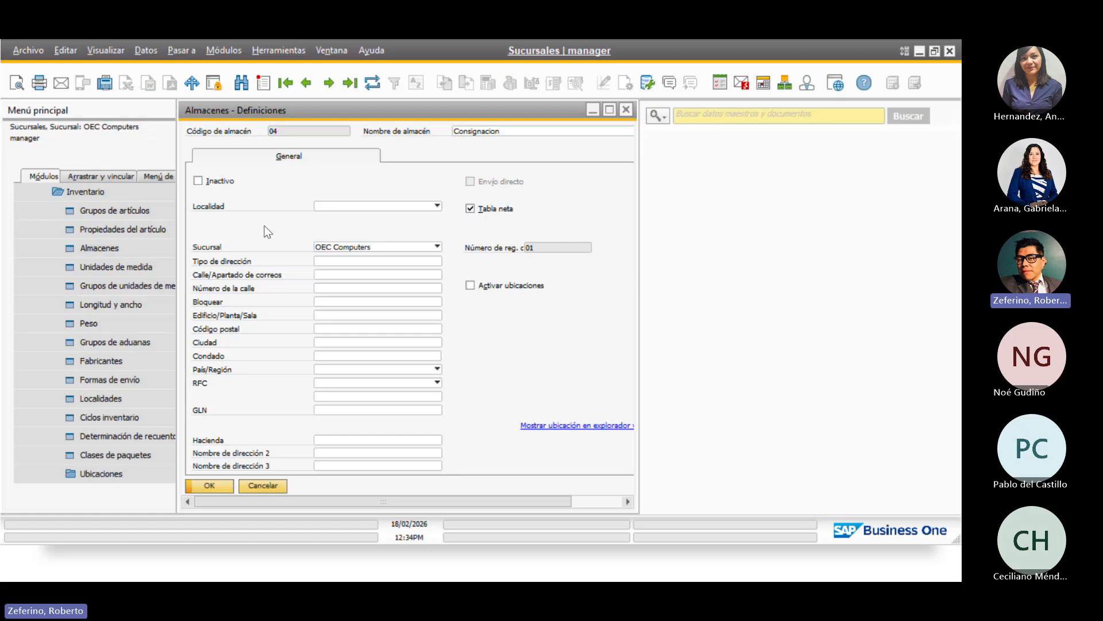
{"action": "left_click", "coordinate": [370, 247]}
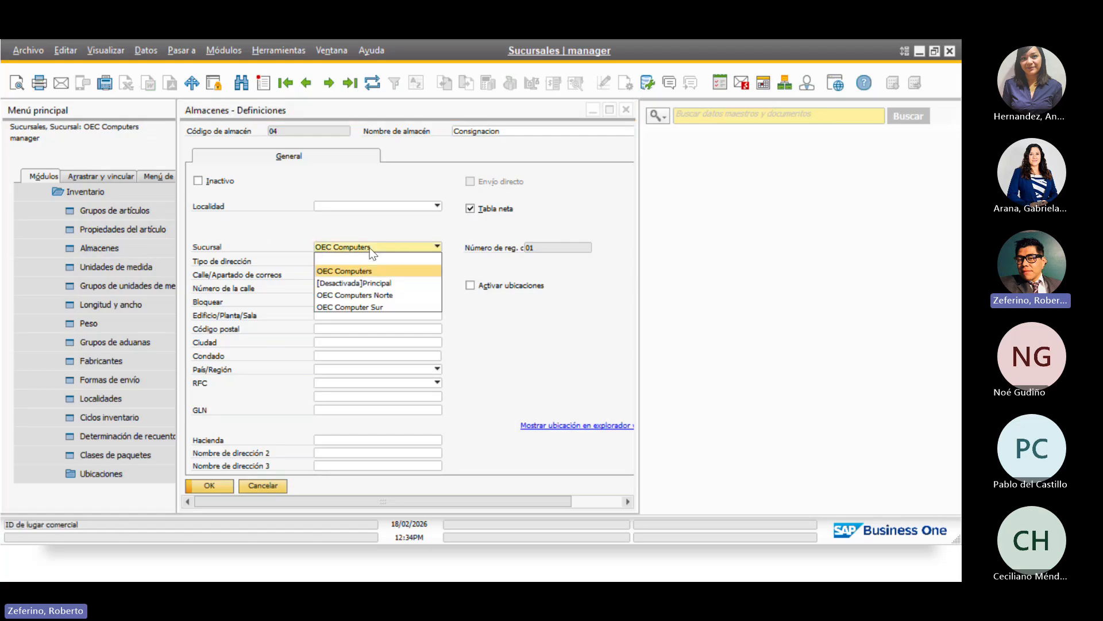
{"action": "left_click", "coordinate": [305, 90]}
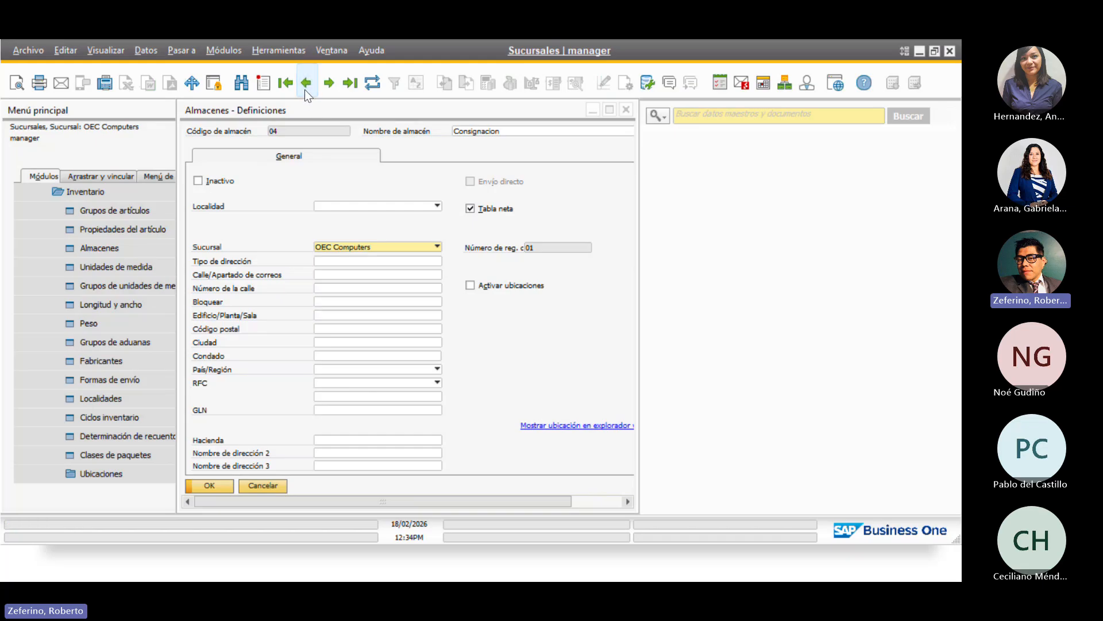
{"action": "left_click", "coordinate": [305, 91]}
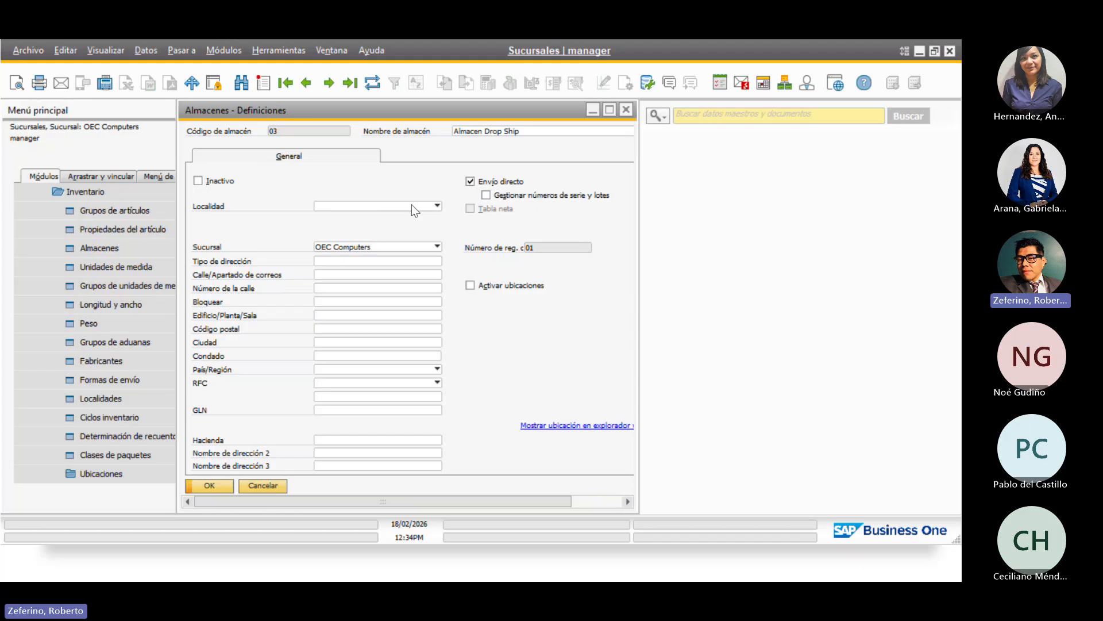
Close the warehouse definitions and expand Inicialización sistema in the menu
{"action": "left_click", "coordinate": [629, 112]}
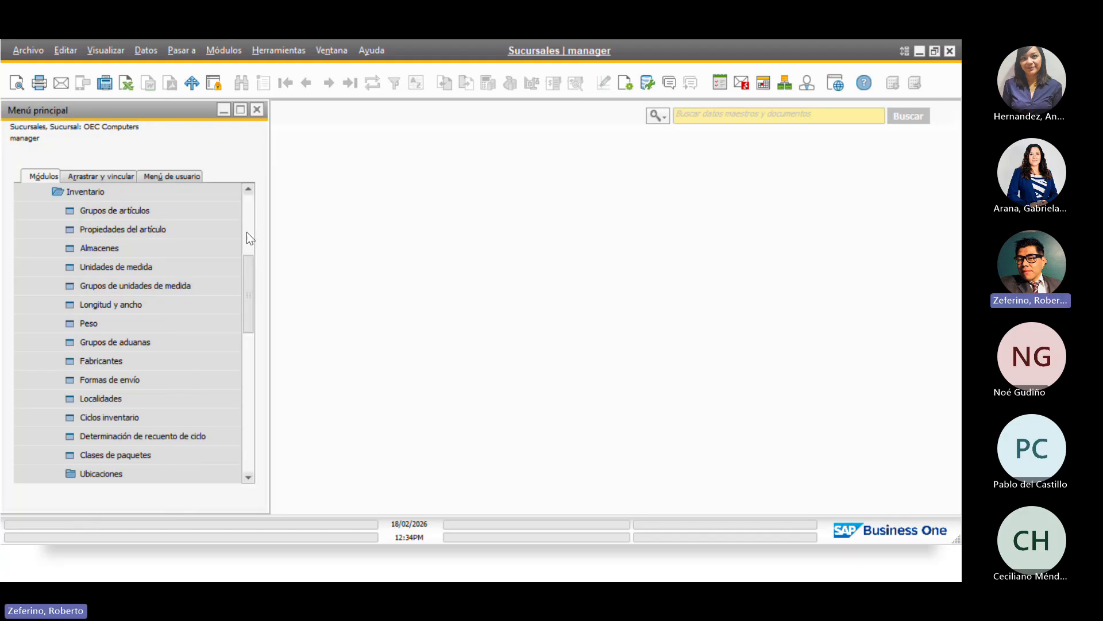
{"action": "left_click", "coordinate": [121, 191]}
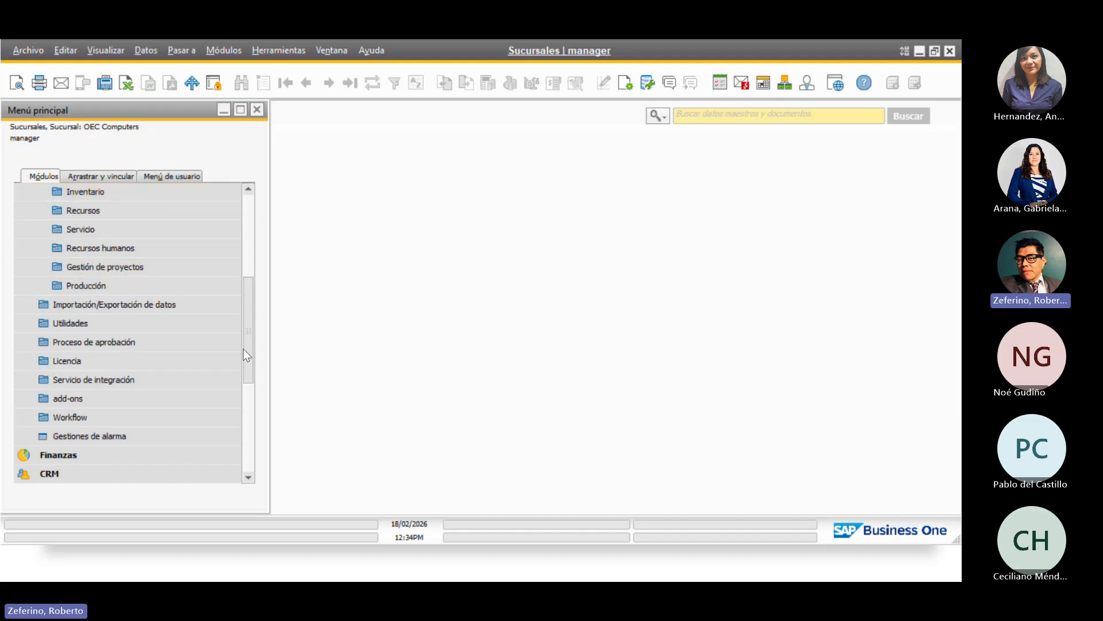
{"action": "left_click_drag", "start_coordinate": [247, 351], "coordinate": [242, 265]}
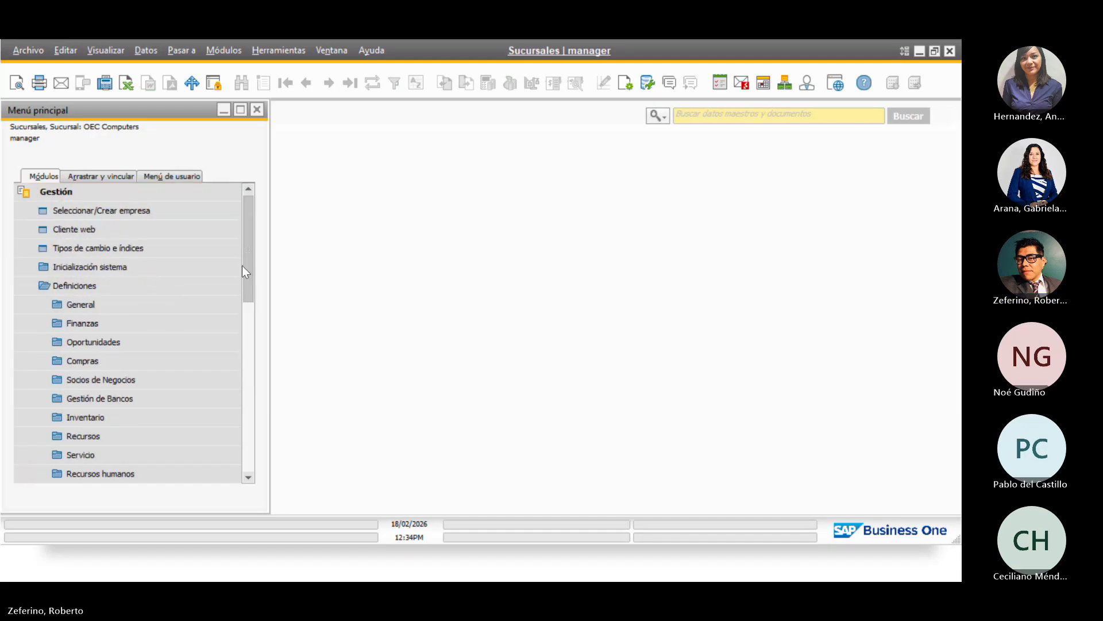
{"action": "left_click", "coordinate": [163, 284]}
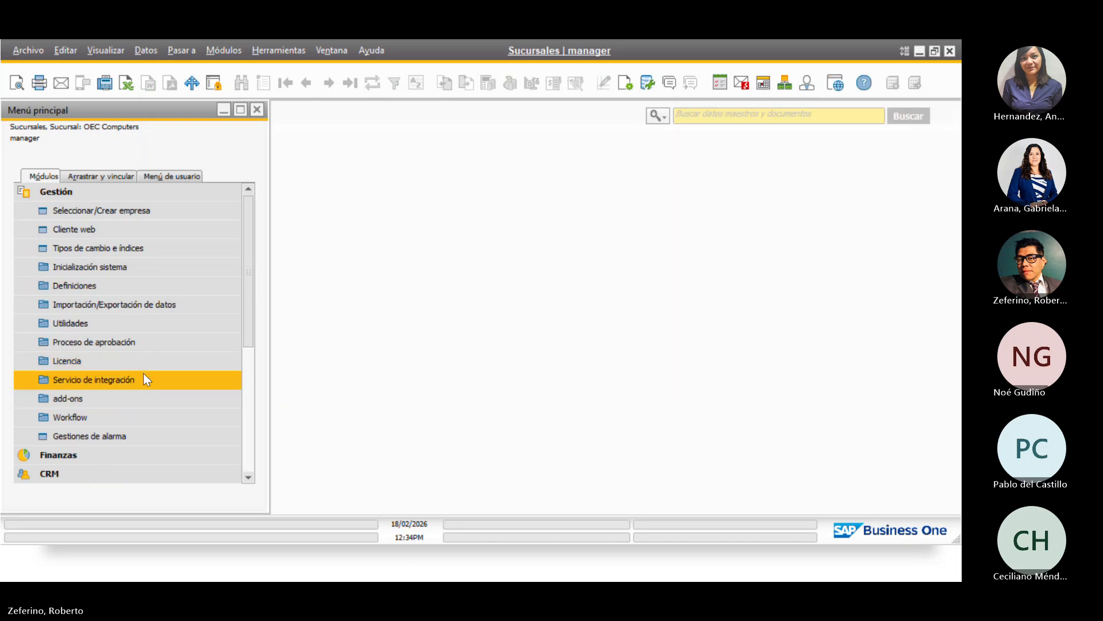
{"action": "left_click", "coordinate": [106, 269]}
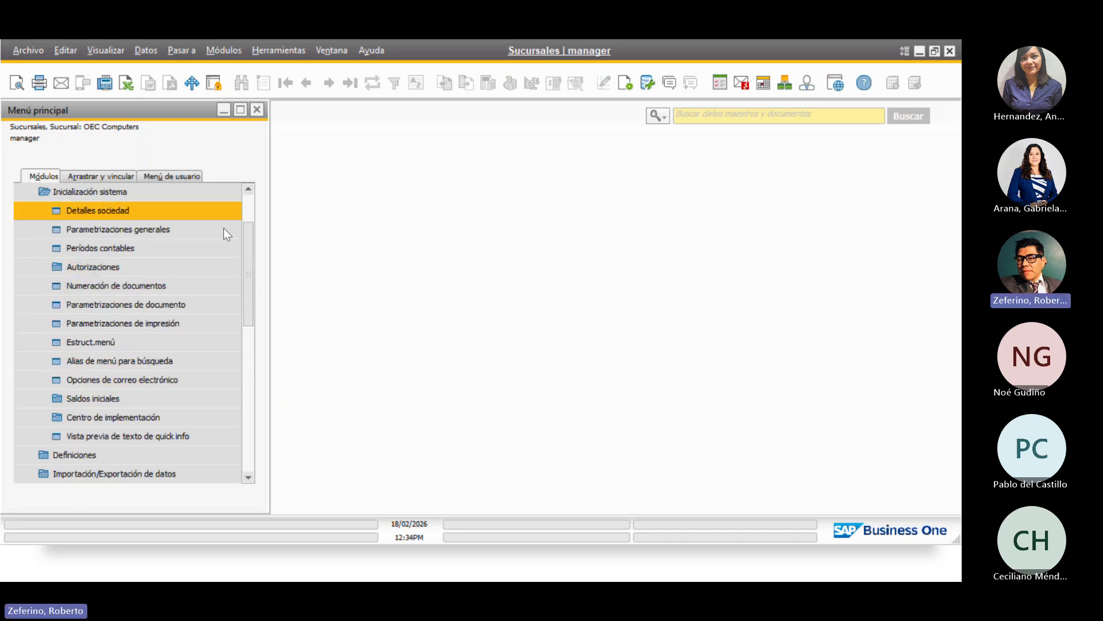
Add a new series line named Sur to the Facturas clientes numbering
{"action": "left_click", "coordinate": [144, 288]}
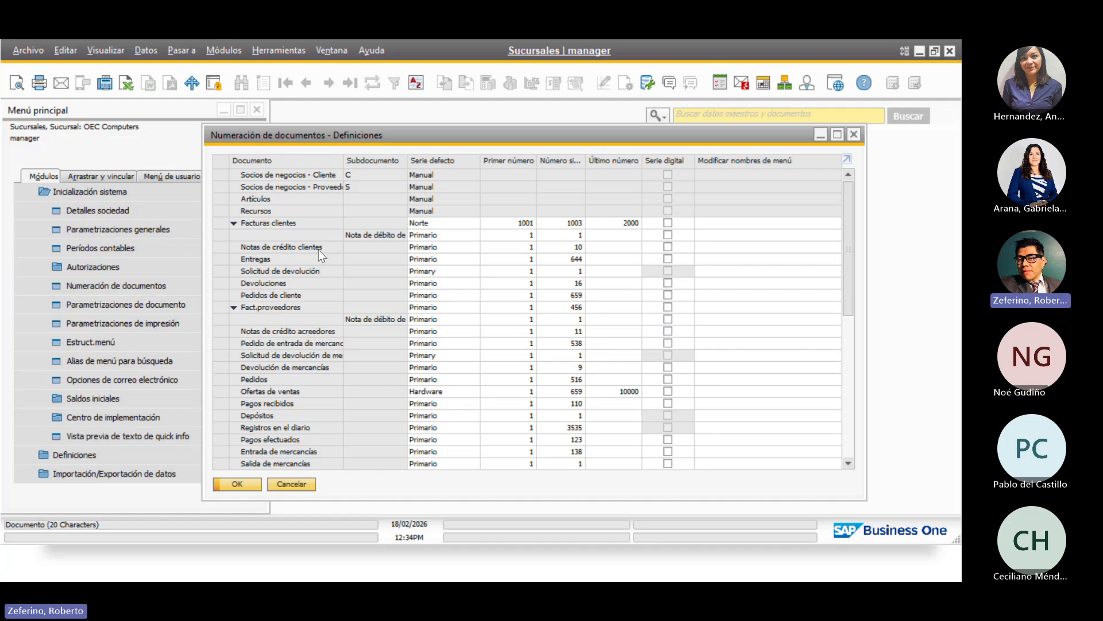
{"action": "double_click", "coordinate": [216, 223]}
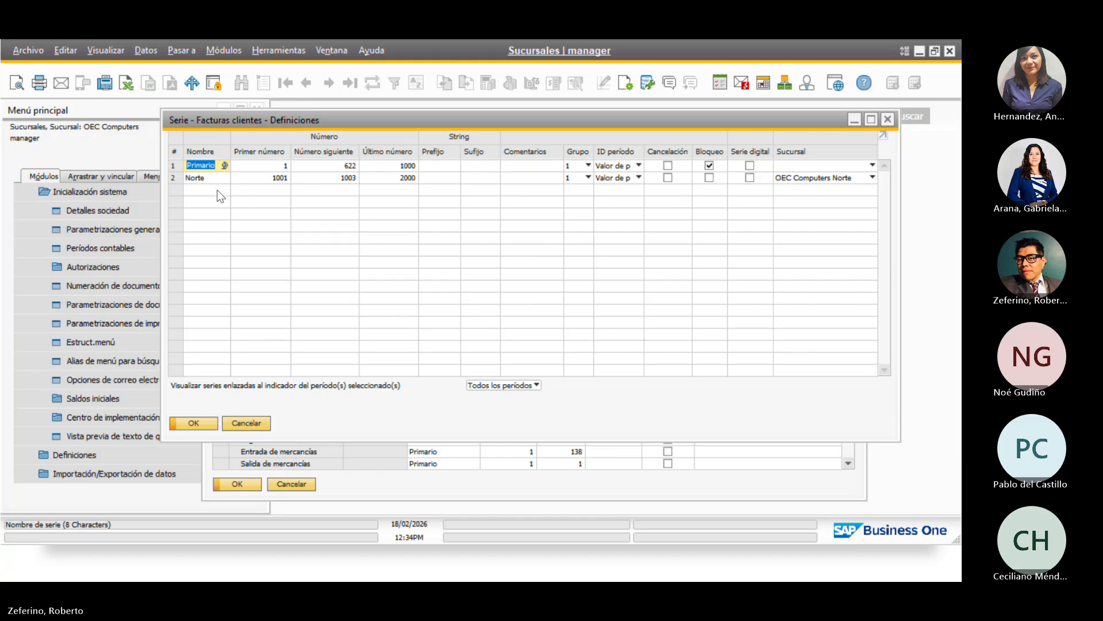
{"action": "left_click", "coordinate": [177, 181]}
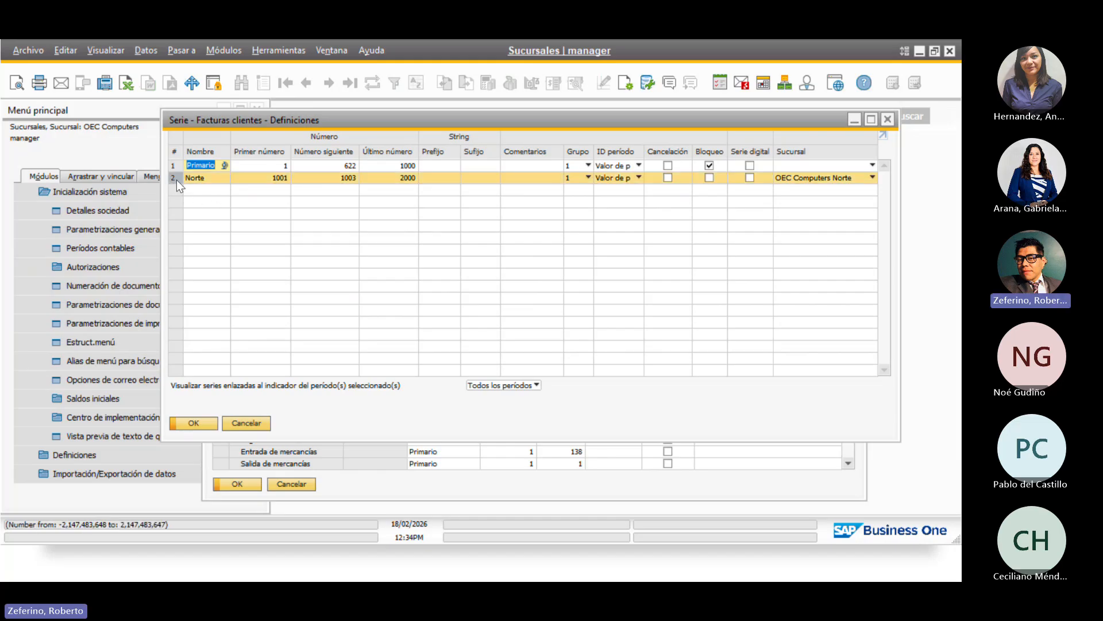
{"action": "right_click", "coordinate": [177, 180]}
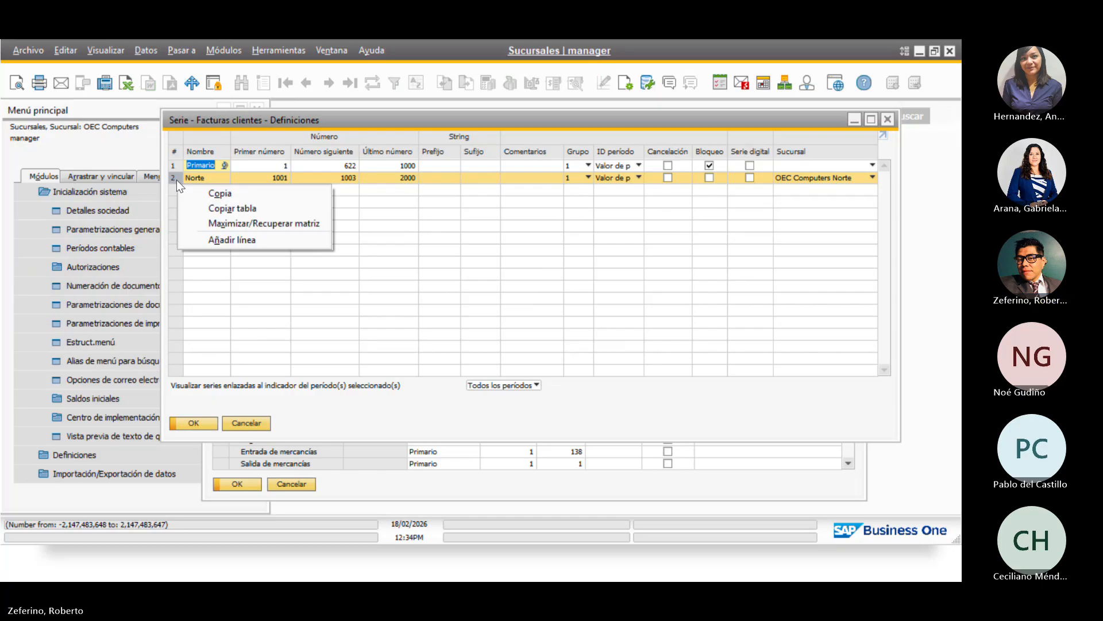
{"action": "left_click", "coordinate": [284, 242]}
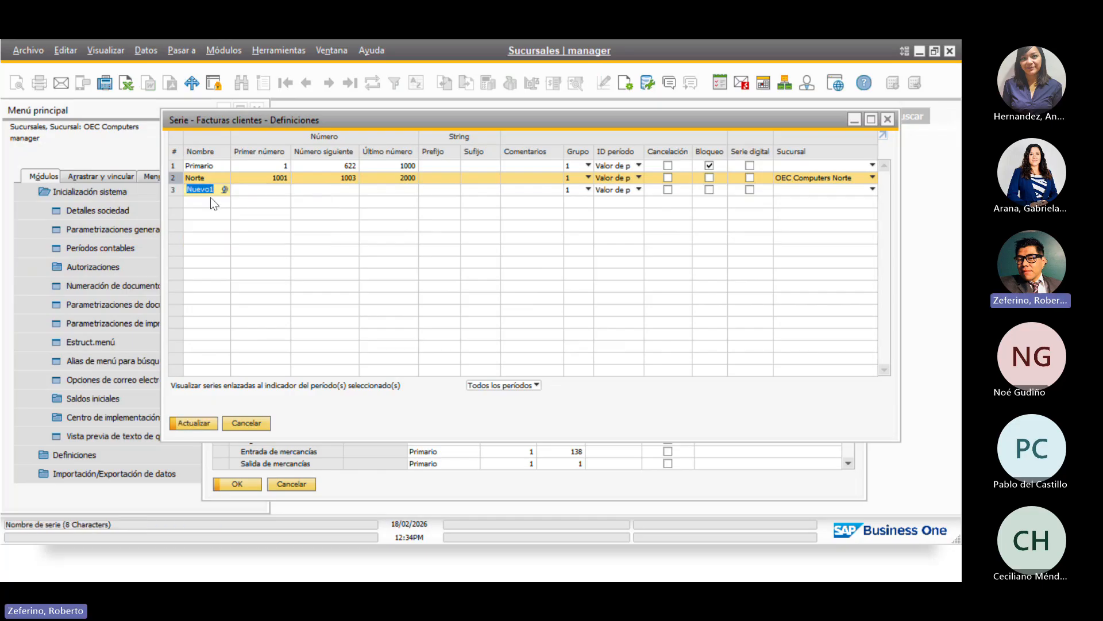
{"action": "type", "text": "Sur"}
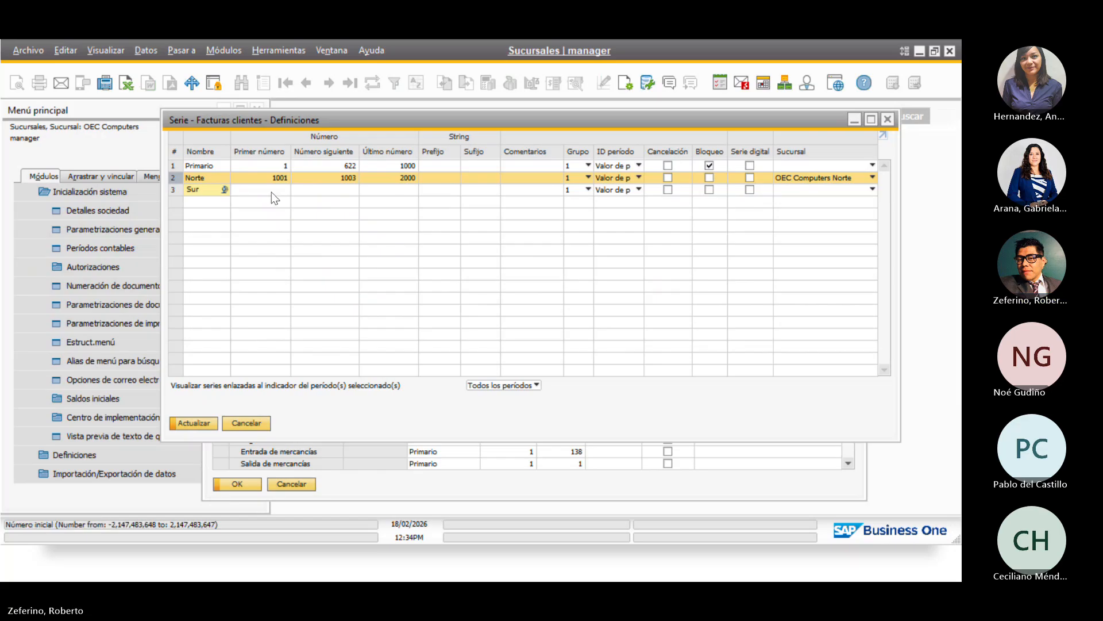
Give series Sur numbers 3000 to 4000 and branch OEC Computer Sur, then save the numbering
{"action": "left_click", "coordinate": [274, 191]}
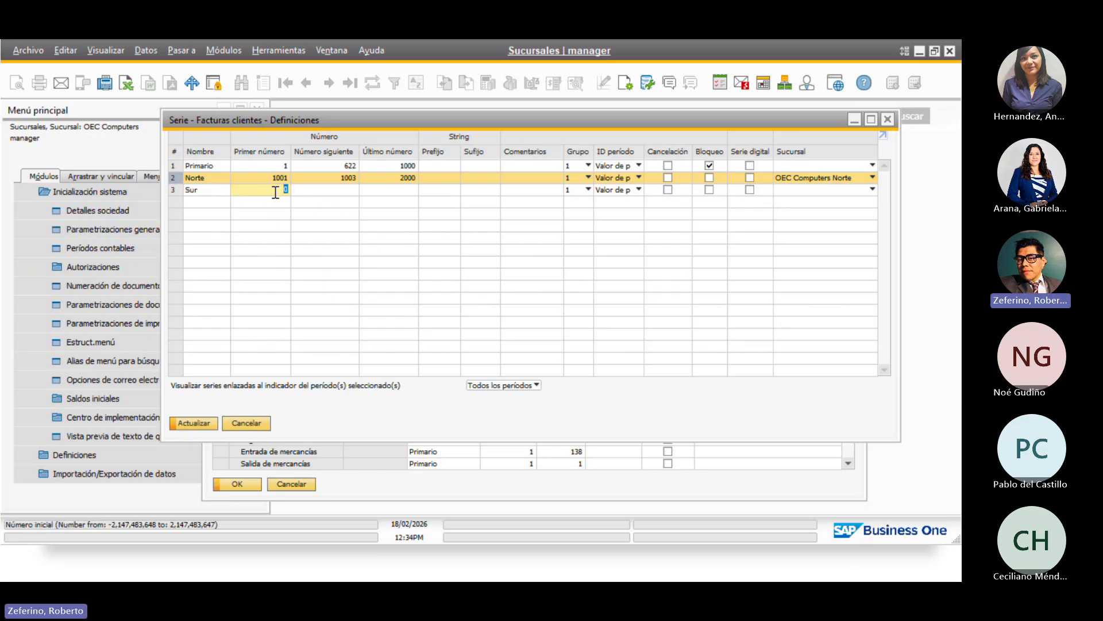
{"action": "type", "text": "3000"}
{"action": "left_click", "coordinate": [397, 191]}
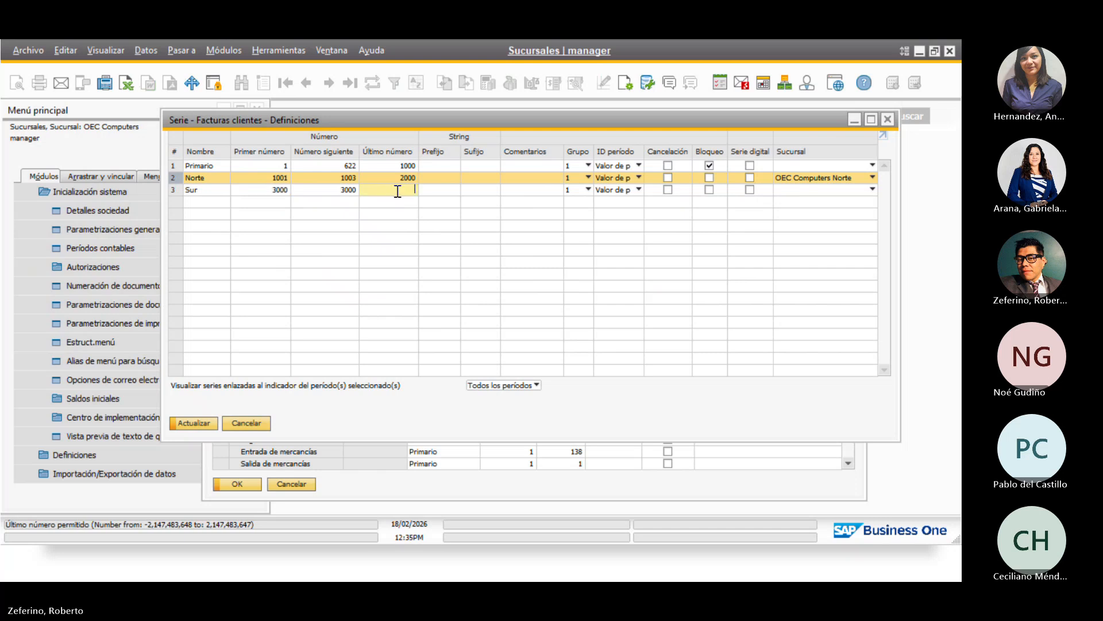
{"action": "type", "text": "4000"}
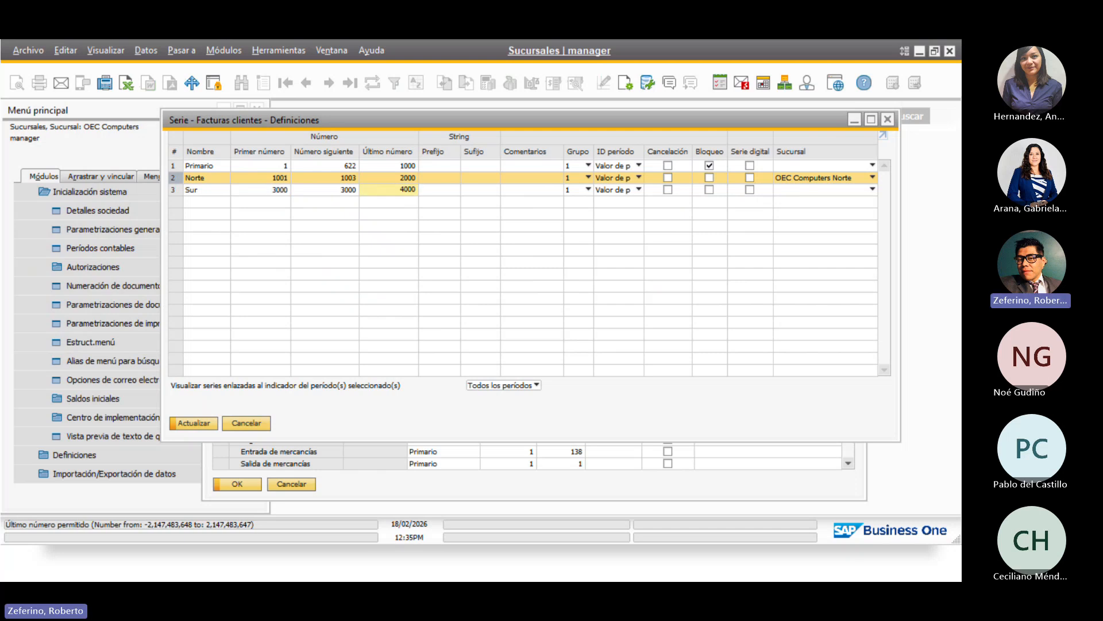
{"action": "left_click", "coordinate": [797, 190]}
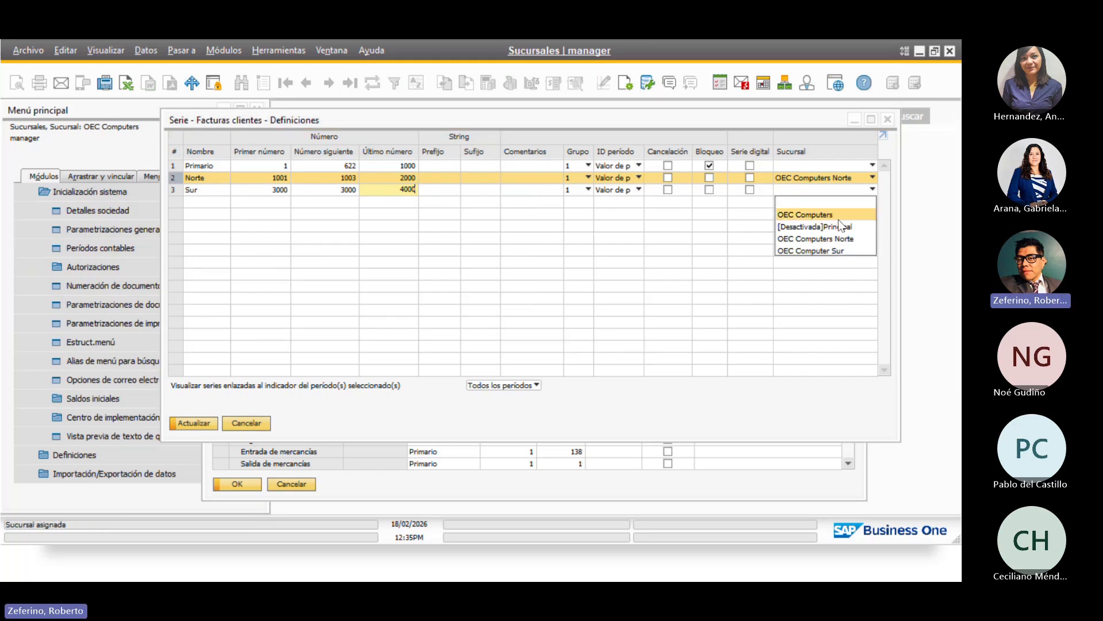
{"action": "left_click", "coordinate": [829, 250]}
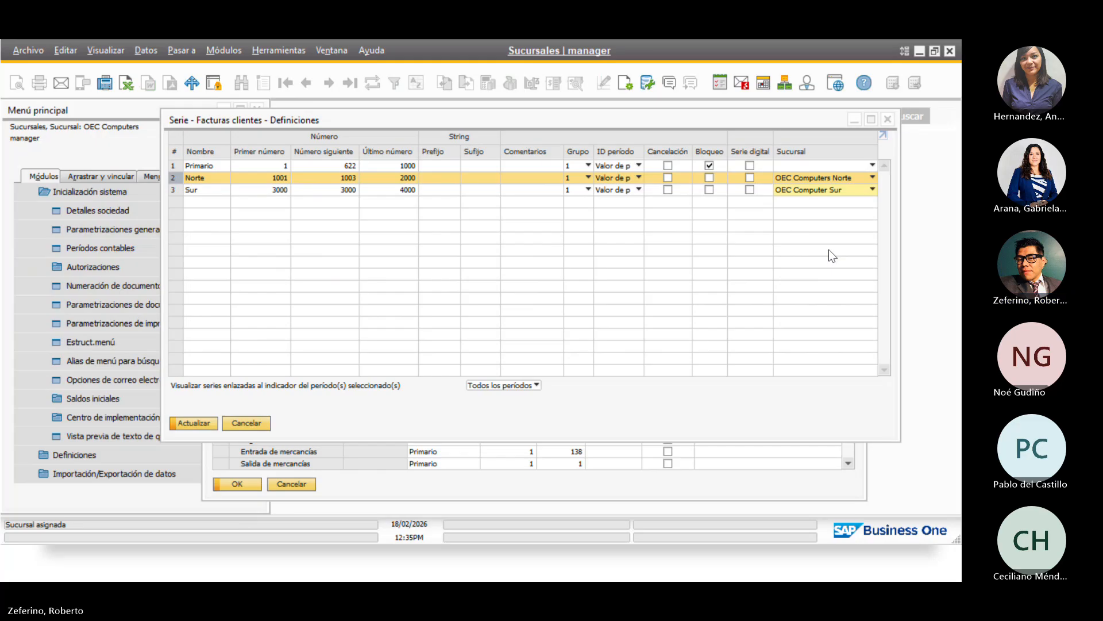
{"action": "left_click", "coordinate": [205, 429]}
{"action": "left_click", "coordinate": [206, 429]}
{"action": "left_click", "coordinate": [194, 425]}
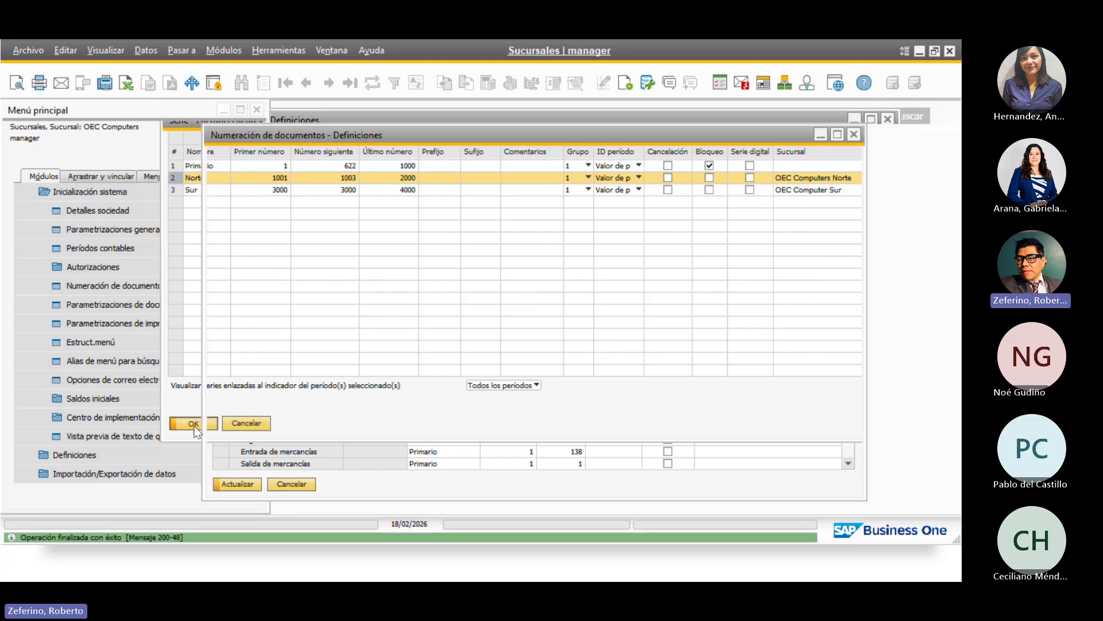
{"action": "left_click", "coordinate": [239, 484]}
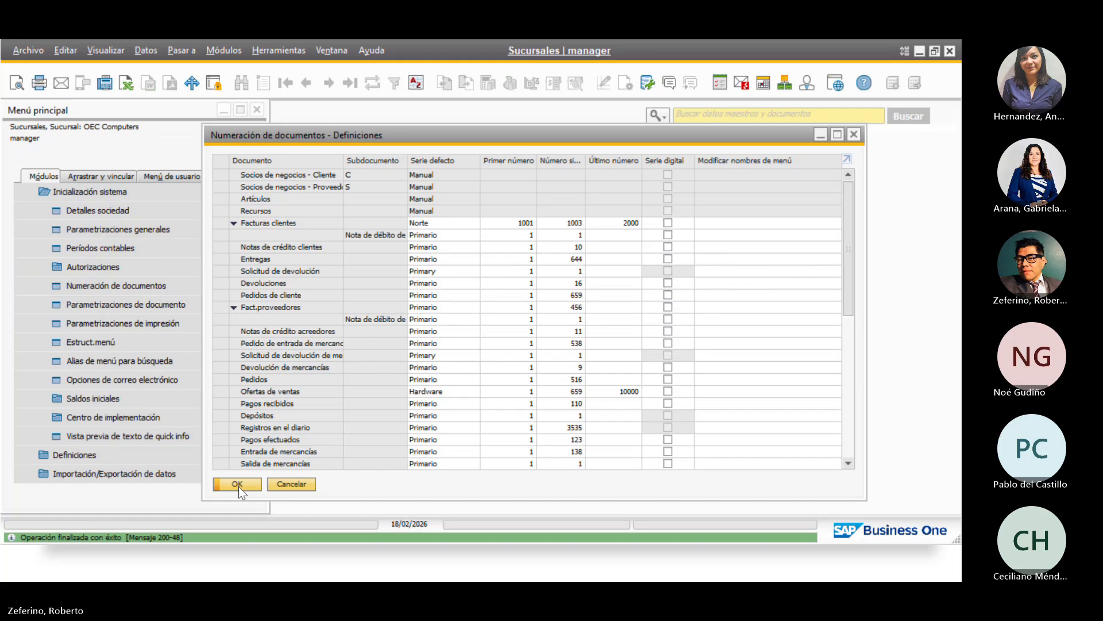
Review the Facturas clientes series, selecting the Primario row, then close the document numbering windows
{"action": "double_click", "coordinate": [218, 223]}
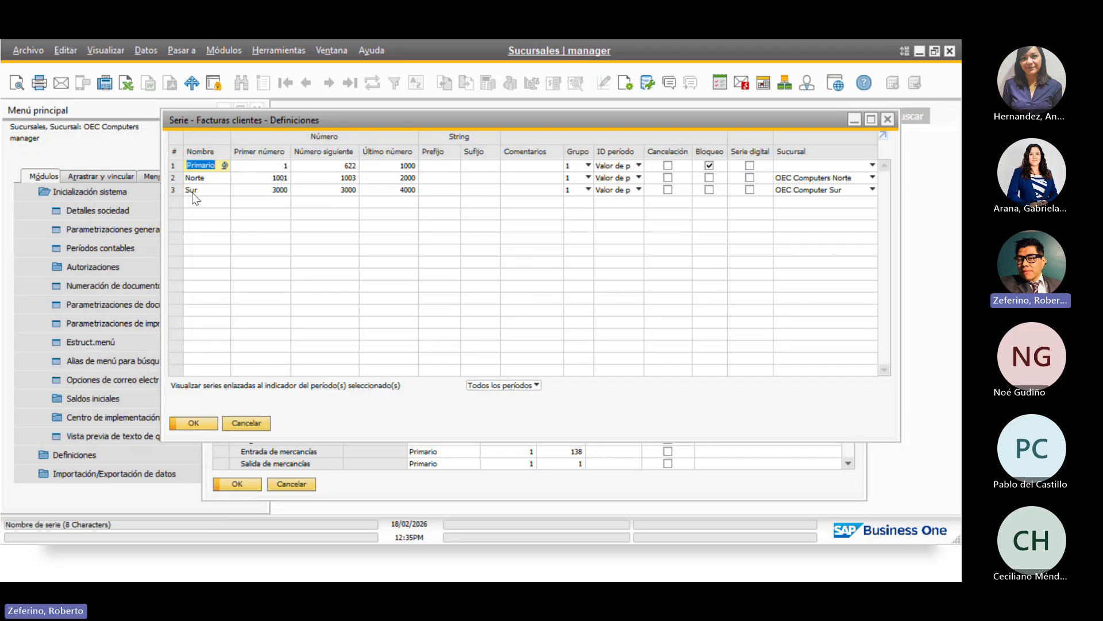
{"action": "left_click", "coordinate": [173, 167]}
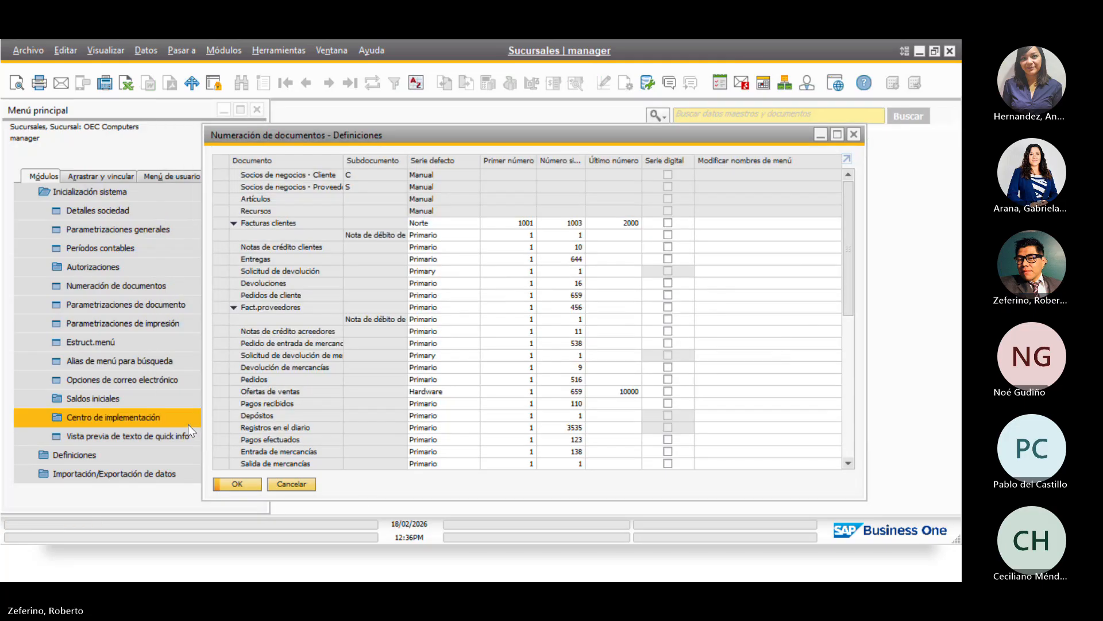
{"action": "left_click", "coordinate": [192, 424]}
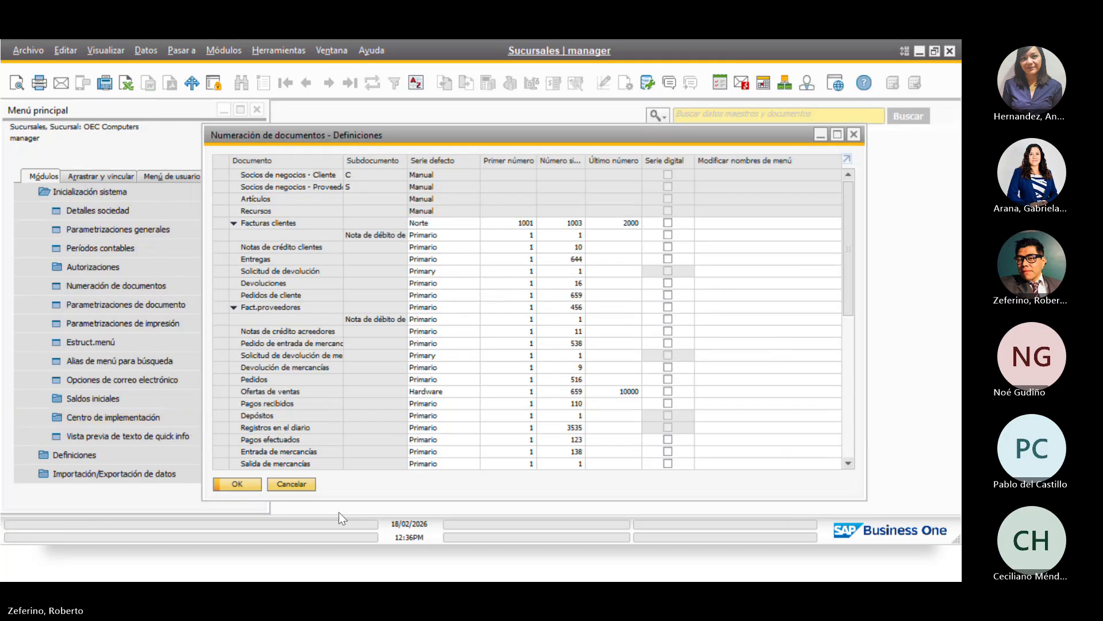
{"action": "left_click", "coordinate": [235, 486]}
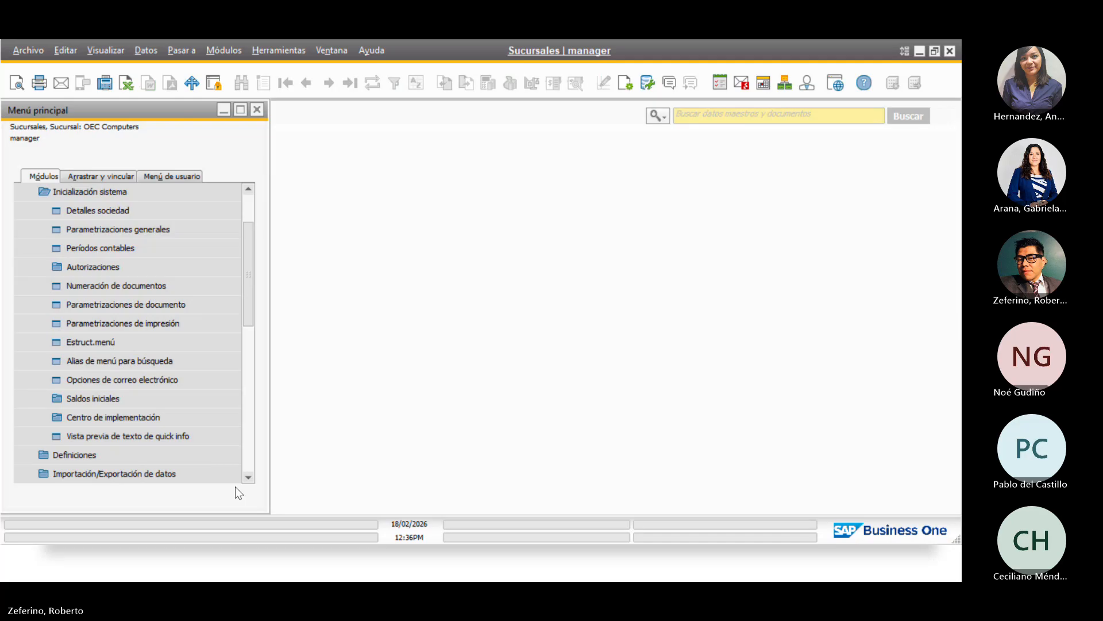
Open the chart of accounts under Finanzas and select income account 41190000 Ingreso de Ventas - Sur
{"action": "left_click", "coordinate": [118, 192]}
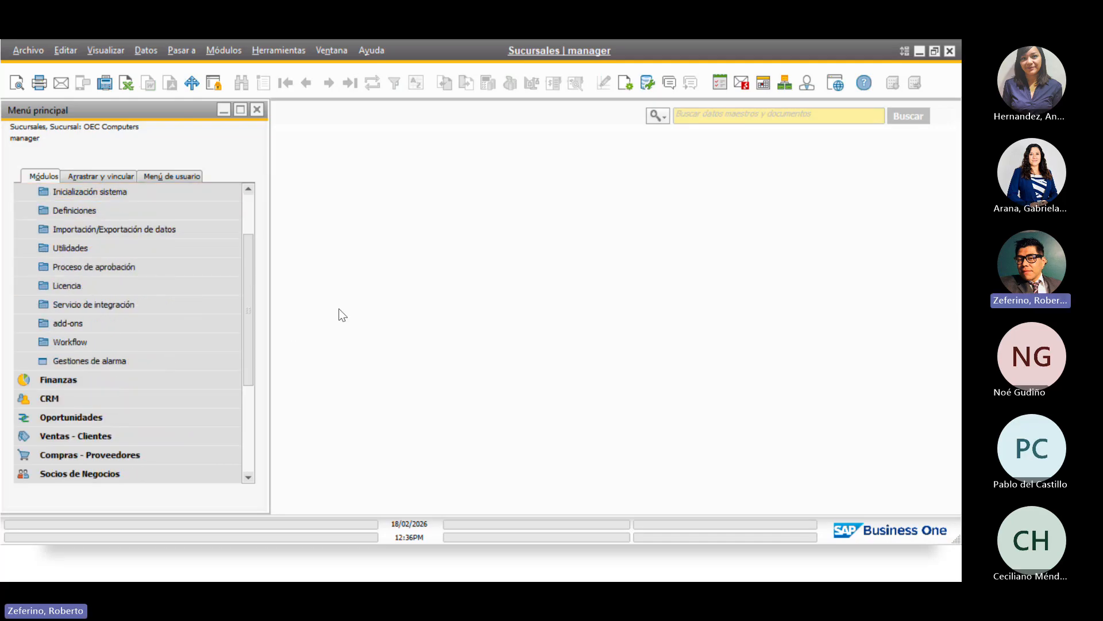
{"action": "scroll", "coordinate": [249, 323], "scroll_direction": "up", "scroll_amount": 2}
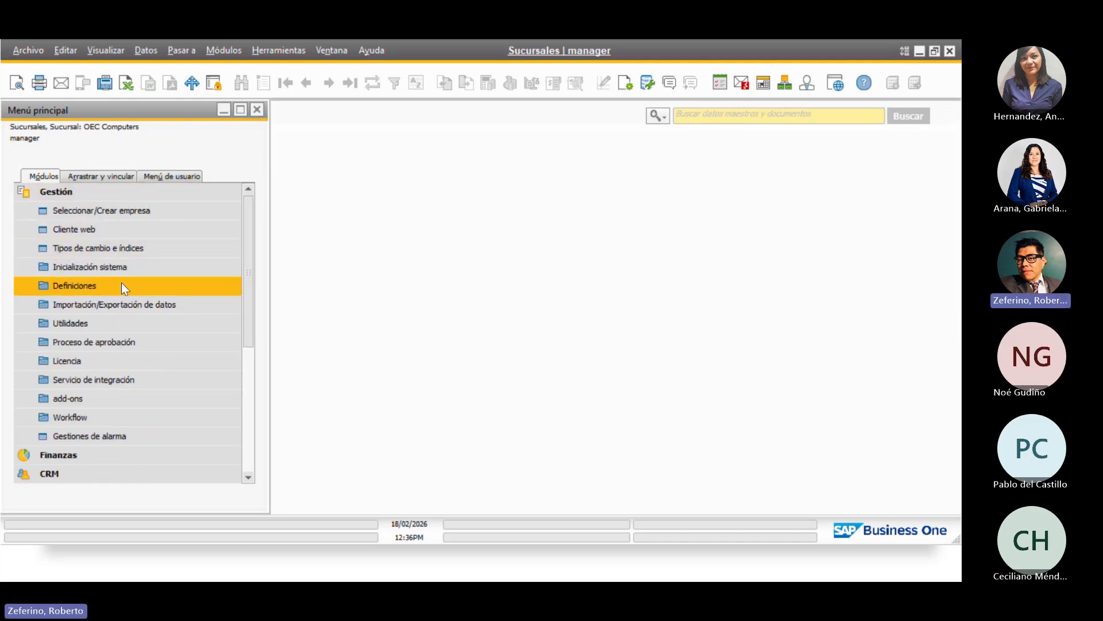
{"action": "left_click", "coordinate": [50, 195]}
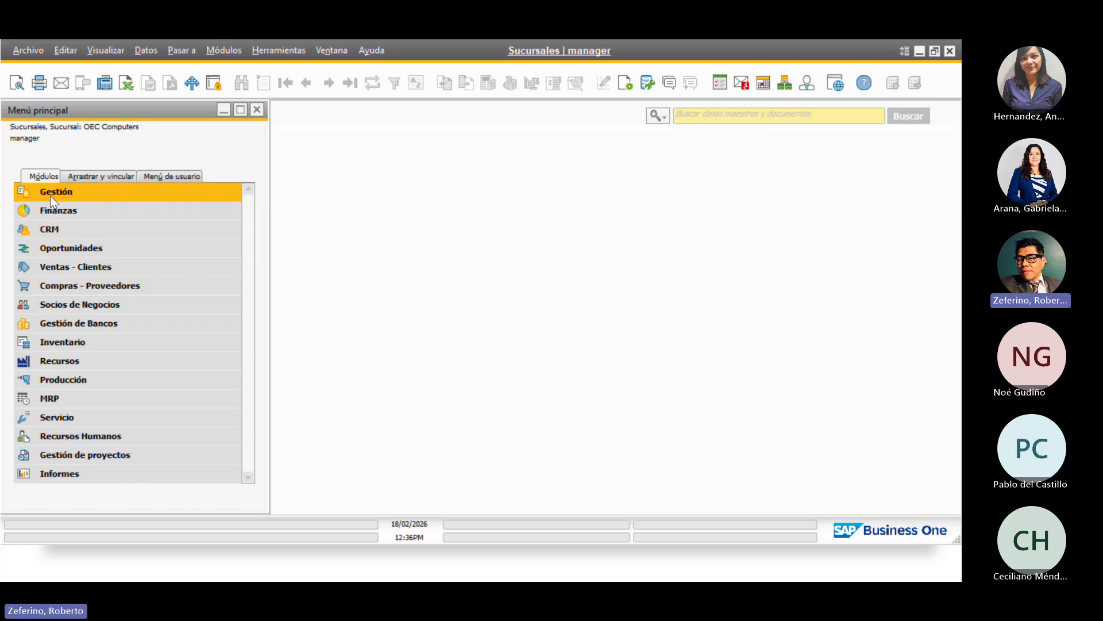
{"action": "left_click", "coordinate": [88, 209]}
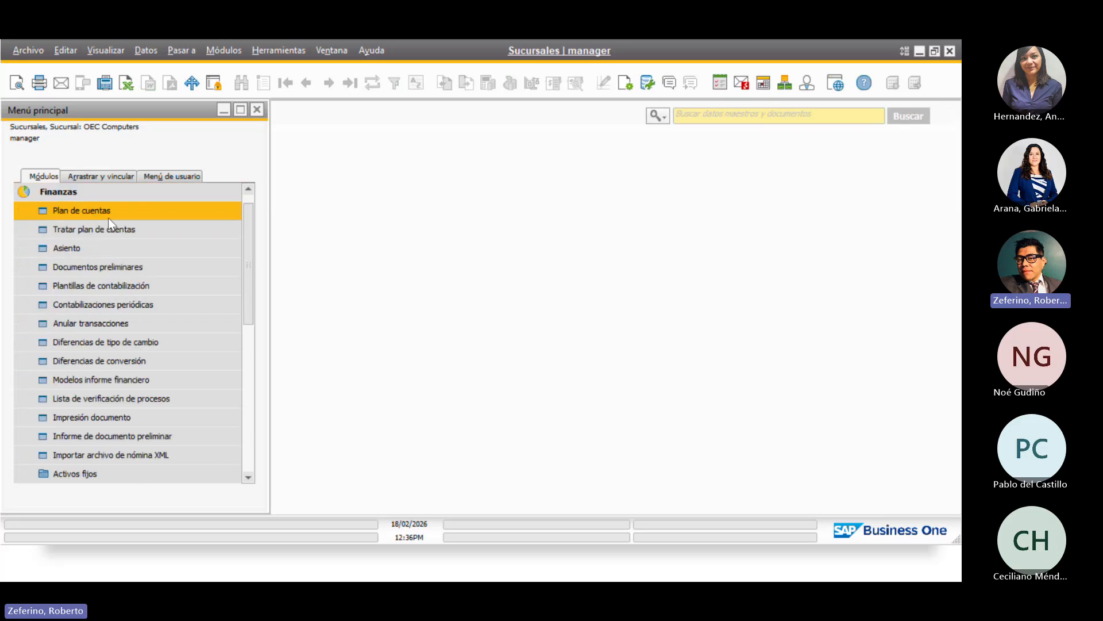
{"action": "left_click", "coordinate": [120, 213]}
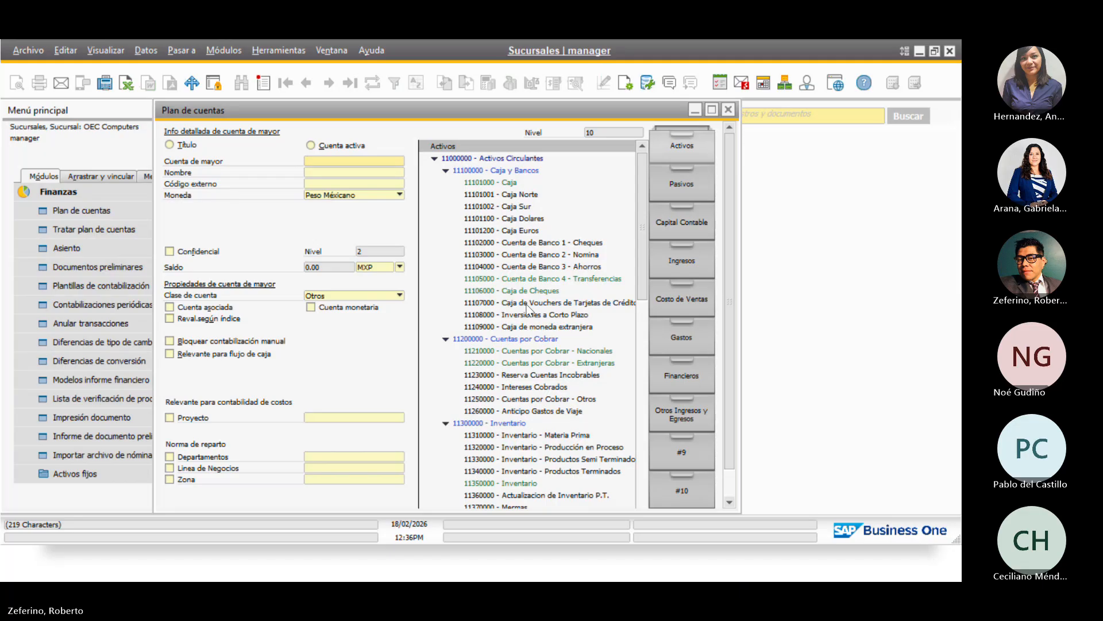
{"action": "left_click", "coordinate": [677, 263]}
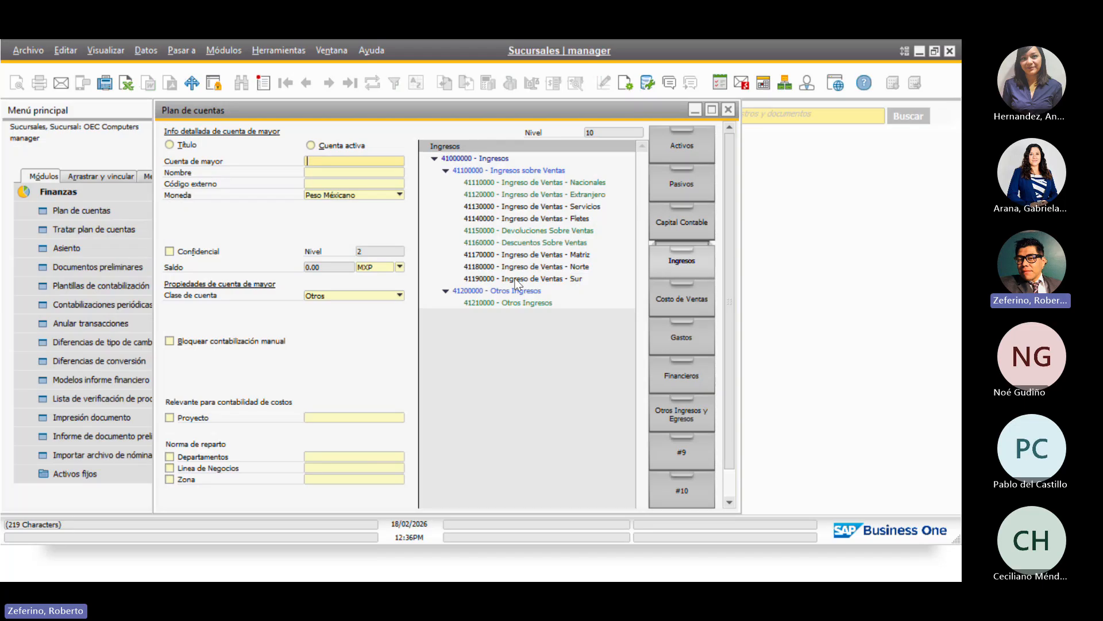
{"action": "left_click", "coordinate": [515, 279]}
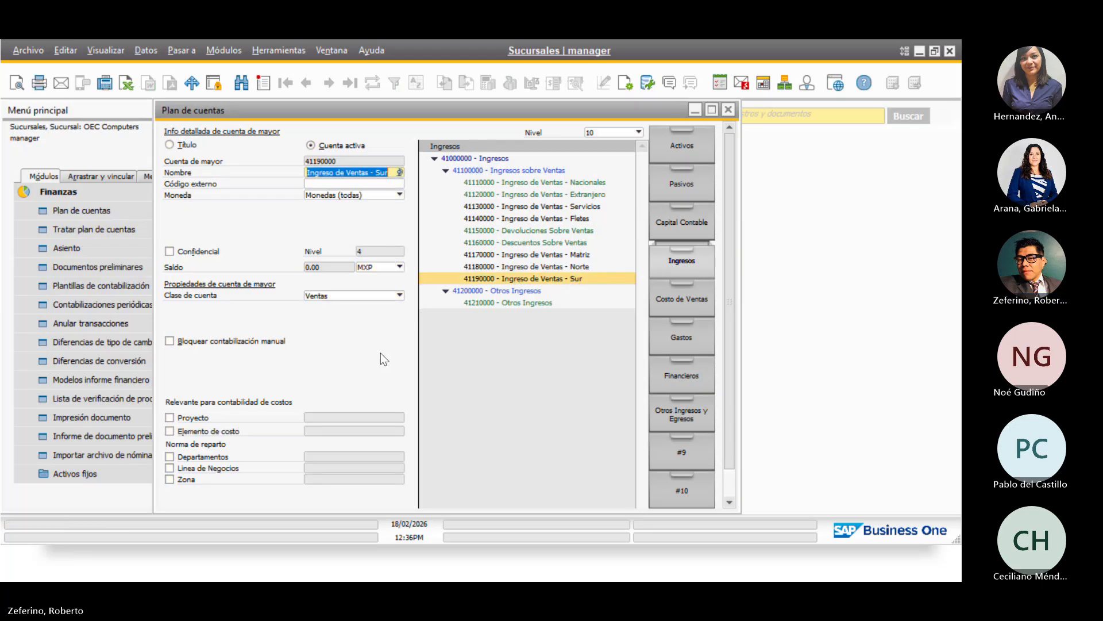
Set the account's Sucursal to OEC Computer Sur in detailed info and save the account
{"action": "scroll", "coordinate": [381, 353], "scroll_direction": "down", "scroll_amount": 1}
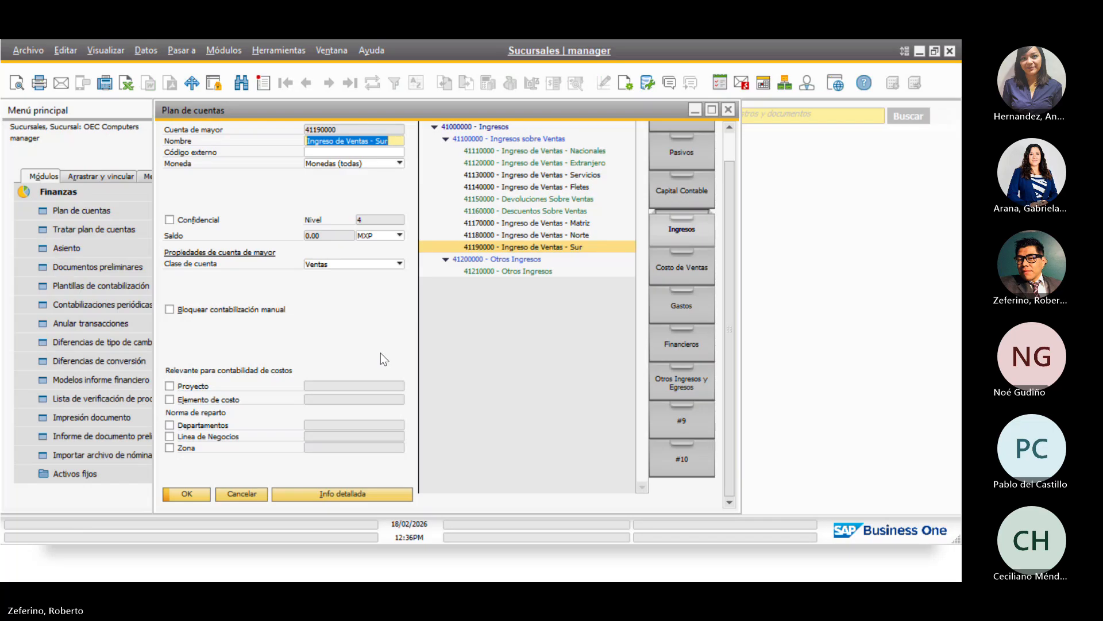
{"action": "left_click", "coordinate": [333, 494]}
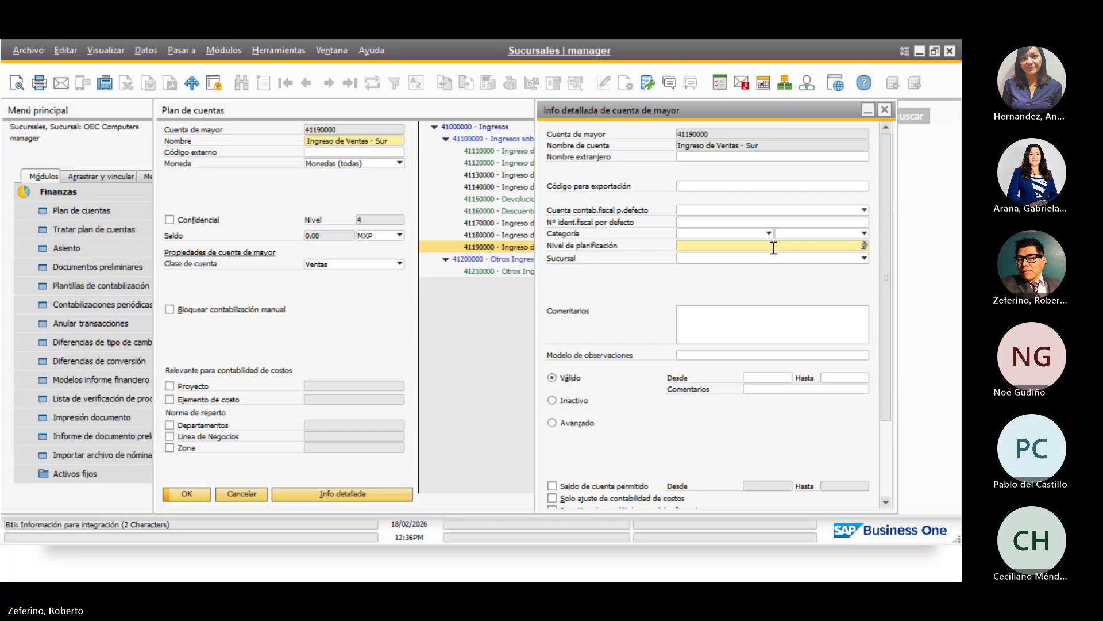
{"action": "left_click", "coordinate": [795, 258]}
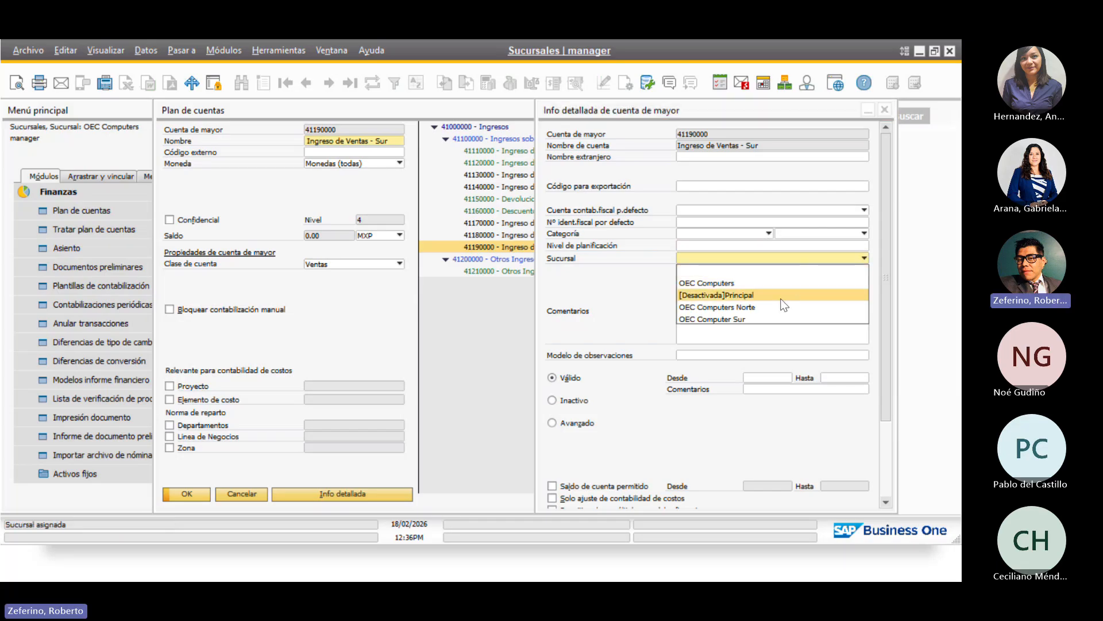
{"action": "left_click", "coordinate": [724, 320]}
{"action": "scroll", "coordinate": [660, 446], "scroll_direction": "down", "scroll_amount": 3}
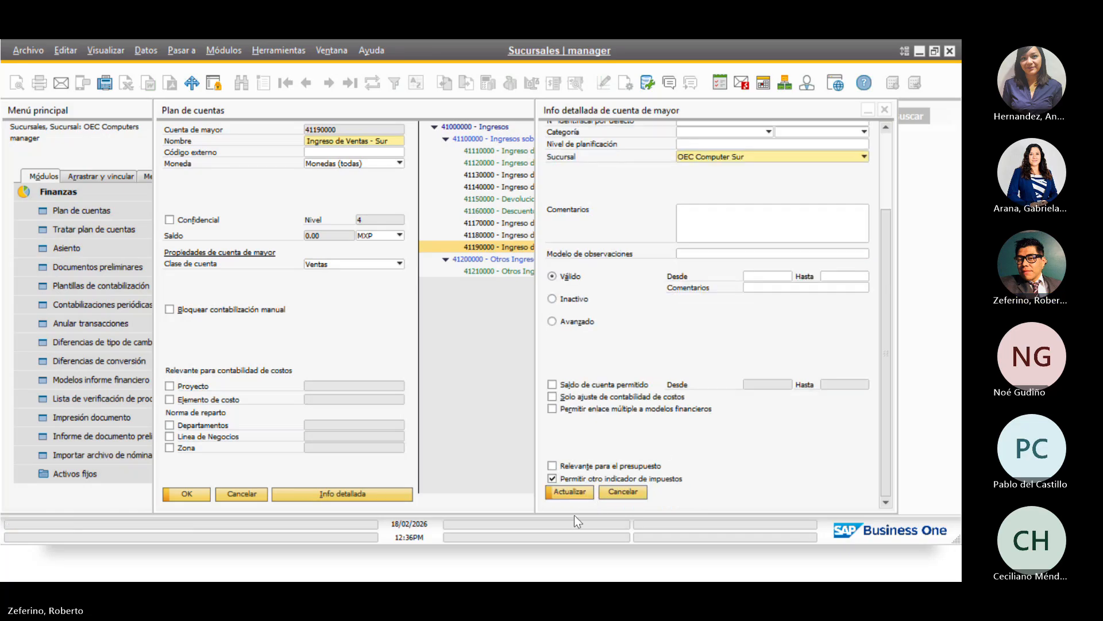
{"action": "left_click", "coordinate": [563, 493]}
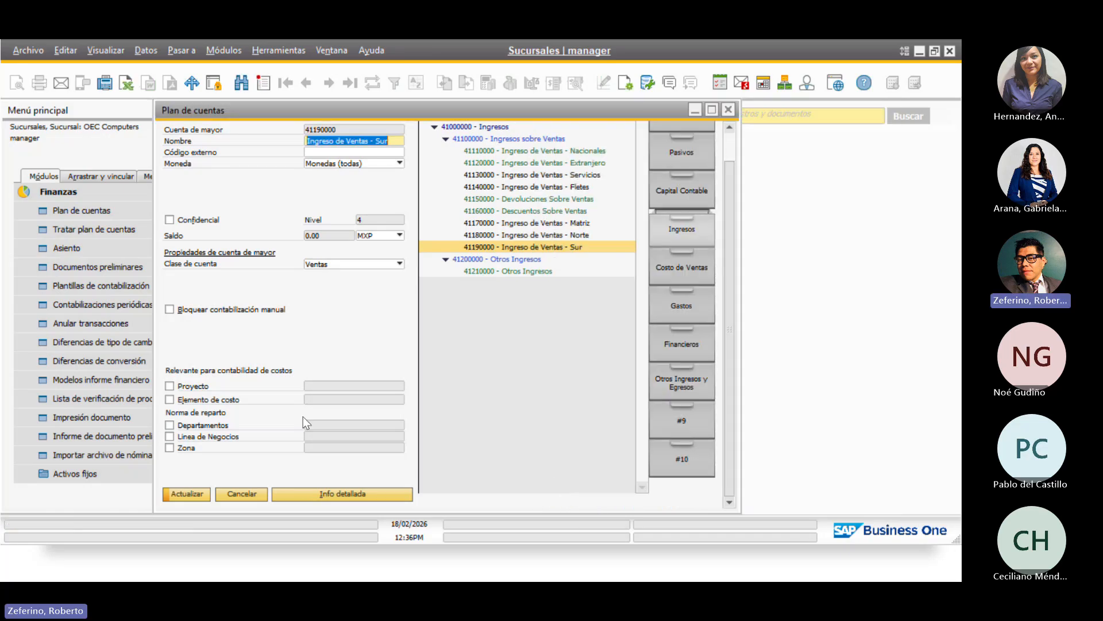
{"action": "left_click", "coordinate": [184, 496]}
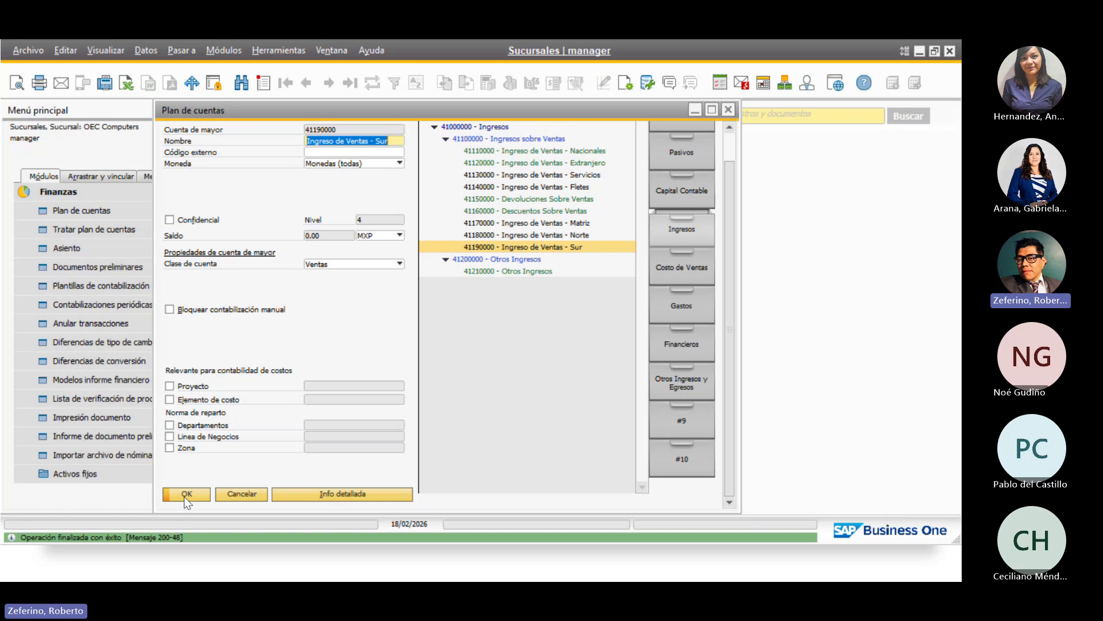
Open Determinación de cuentas de mayor from Gestión > Definiciones > Finanzas, showing 2026 sales accounts
{"action": "left_click", "coordinate": [184, 496]}
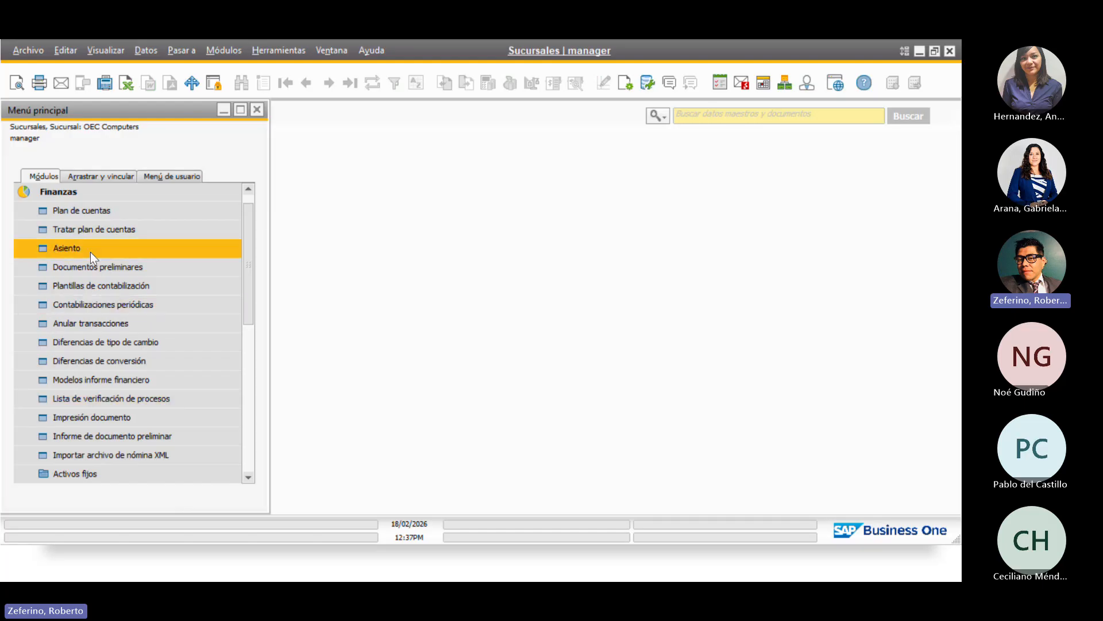
{"action": "left_click", "coordinate": [133, 189]}
{"action": "left_click", "coordinate": [132, 208]}
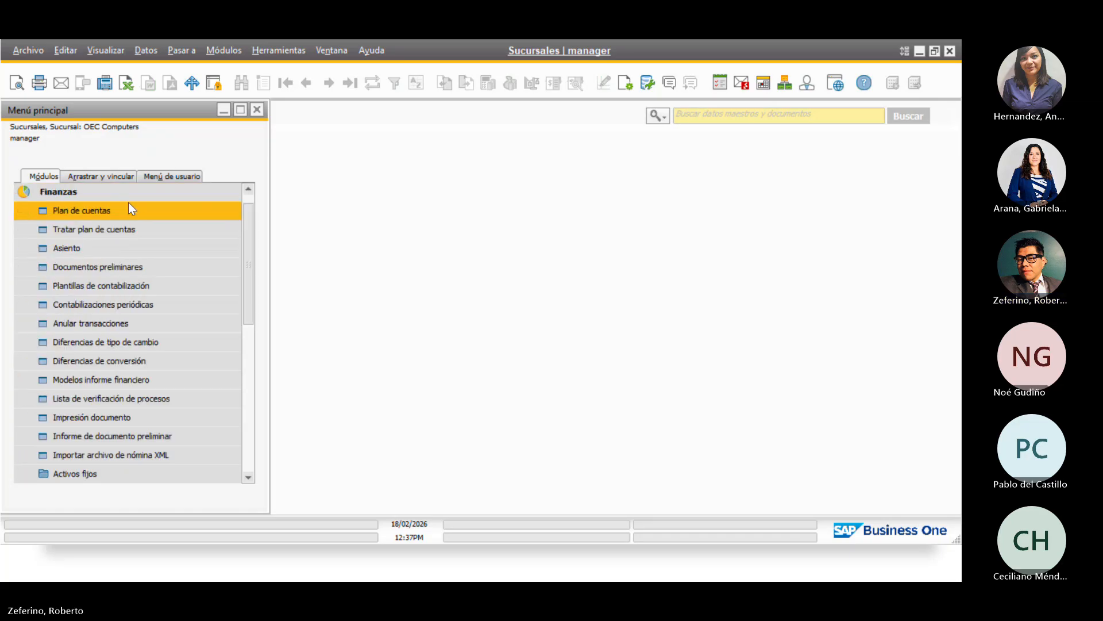
{"action": "left_click", "coordinate": [126, 196]}
{"action": "left_click", "coordinate": [109, 195]}
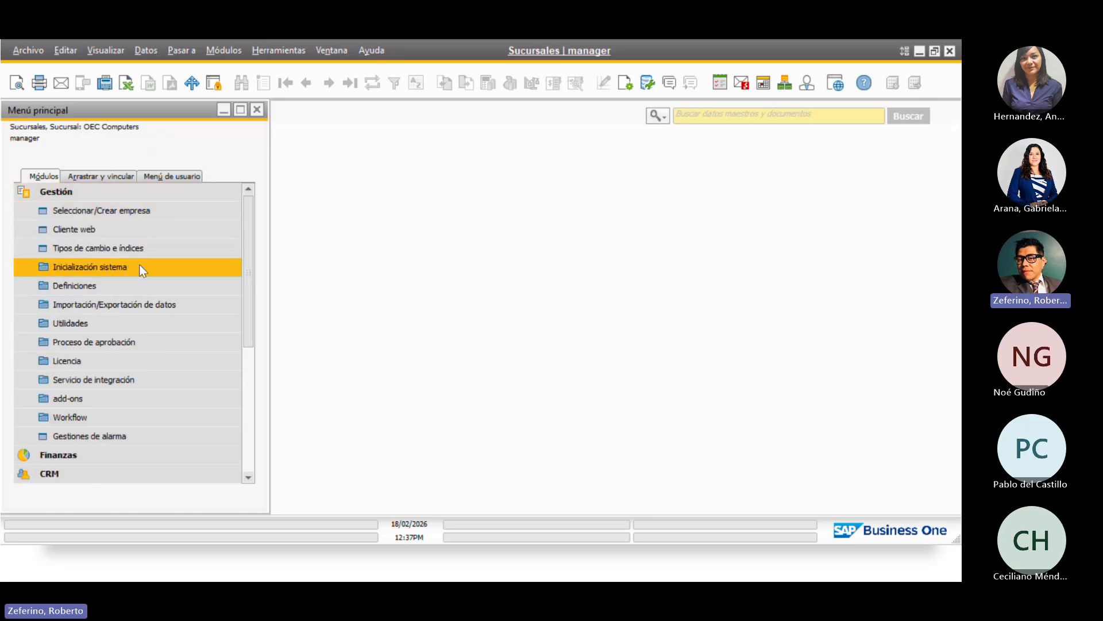
{"action": "left_click", "coordinate": [167, 286]}
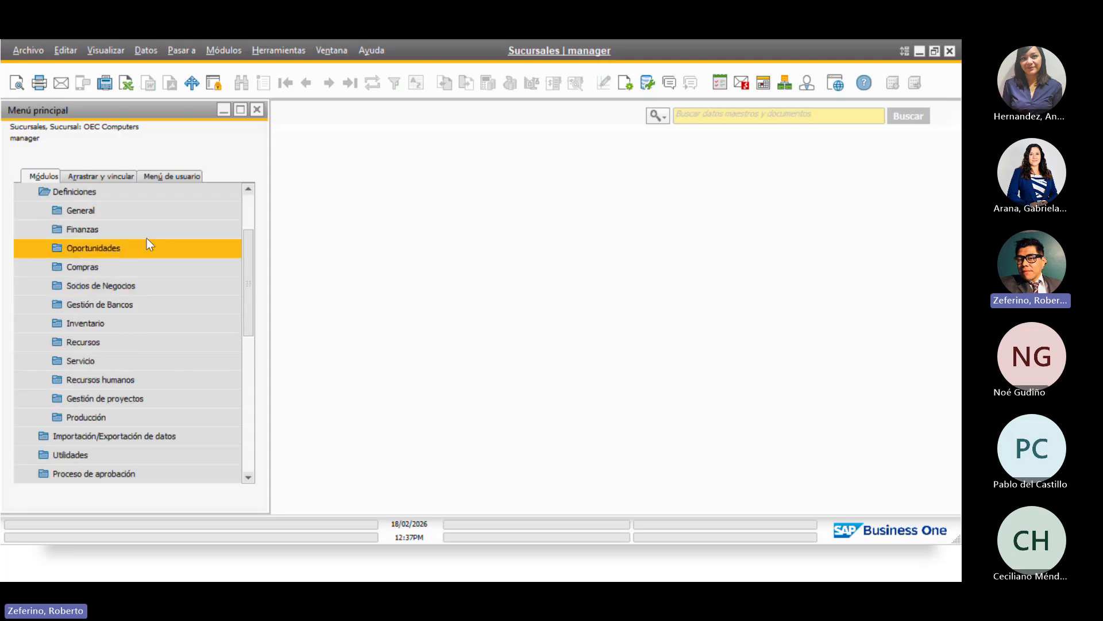
{"action": "left_click", "coordinate": [146, 229]}
{"action": "left_click", "coordinate": [163, 265]}
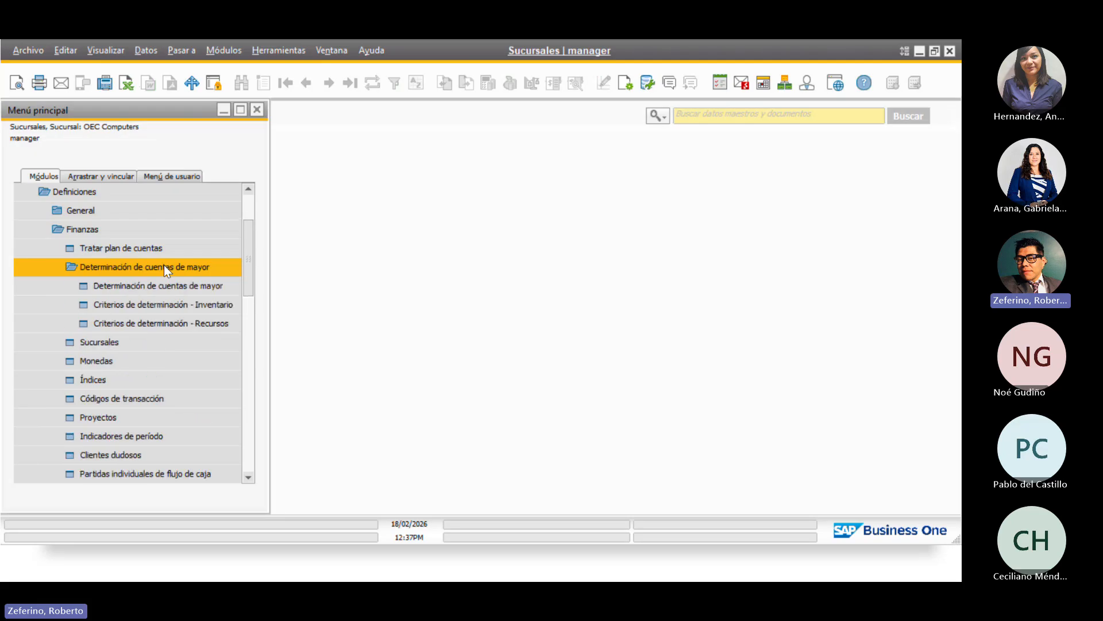
{"action": "left_click", "coordinate": [196, 286]}
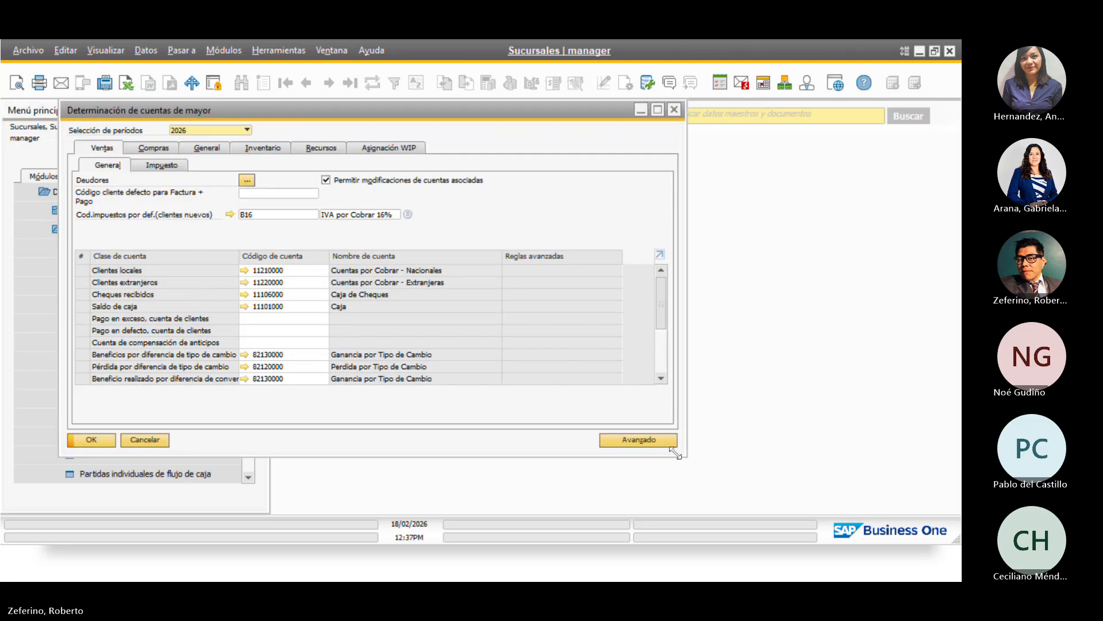
Add advanced inventory rule S2 based on warehouse, assigned to warehouse 07 Sur
{"action": "left_click", "coordinate": [642, 443]}
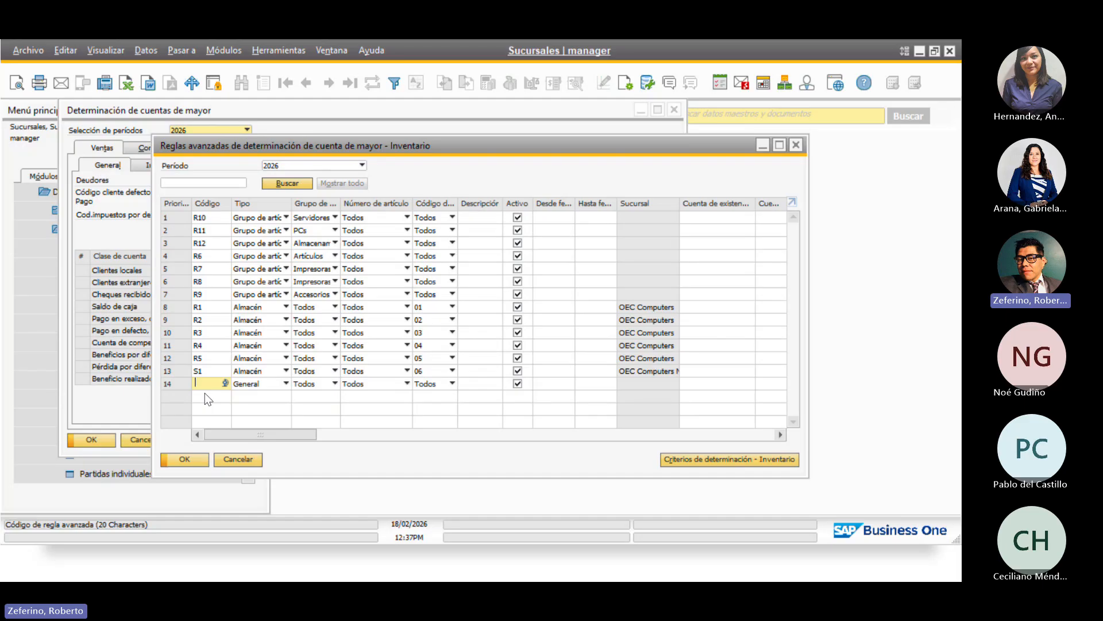
{"action": "type", "text": "S2"}
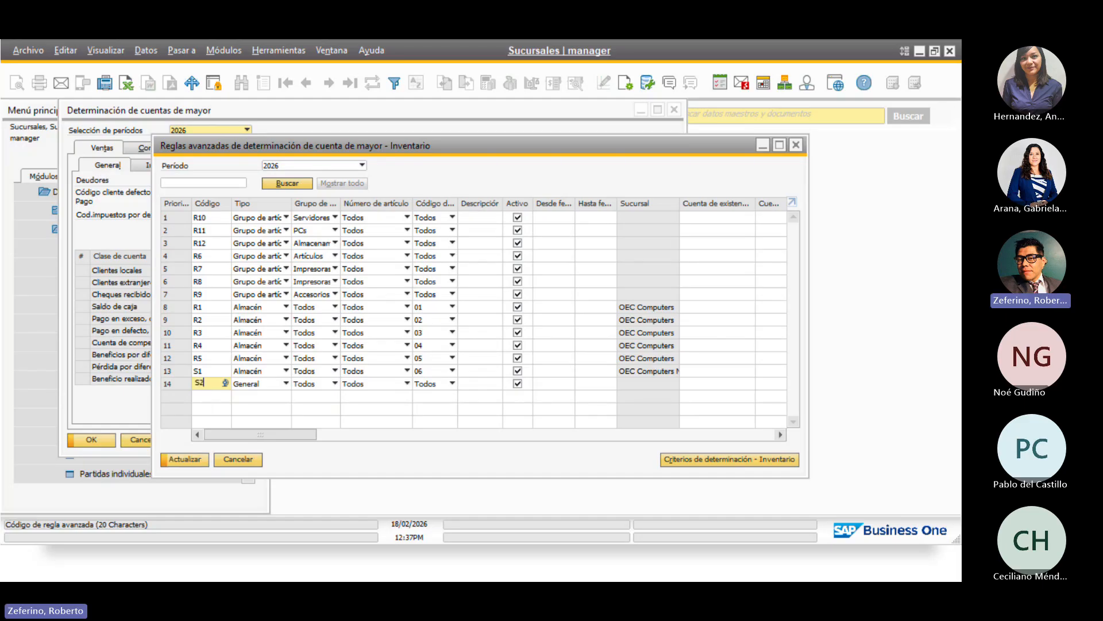
{"action": "left_click", "coordinate": [263, 379]}
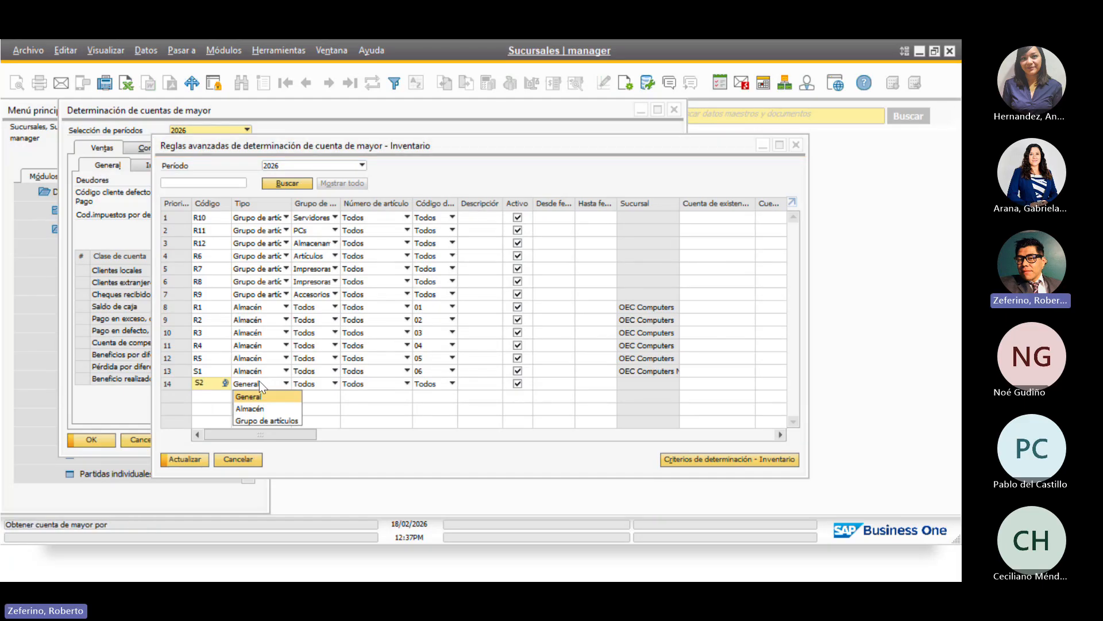
{"action": "left_click", "coordinate": [250, 409]}
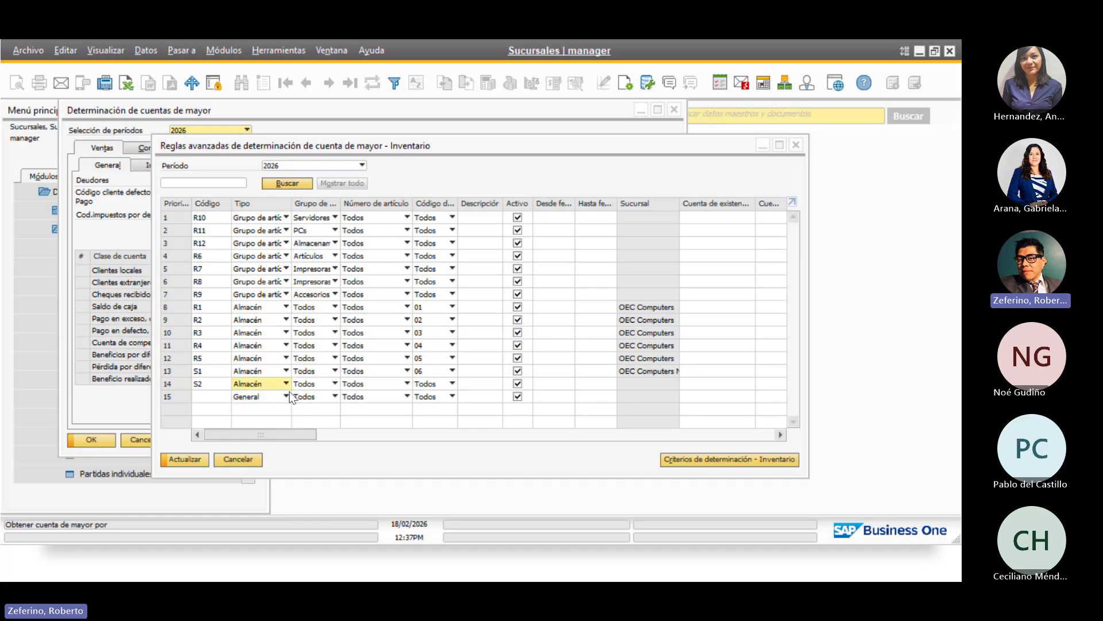
{"action": "left_click", "coordinate": [436, 383]}
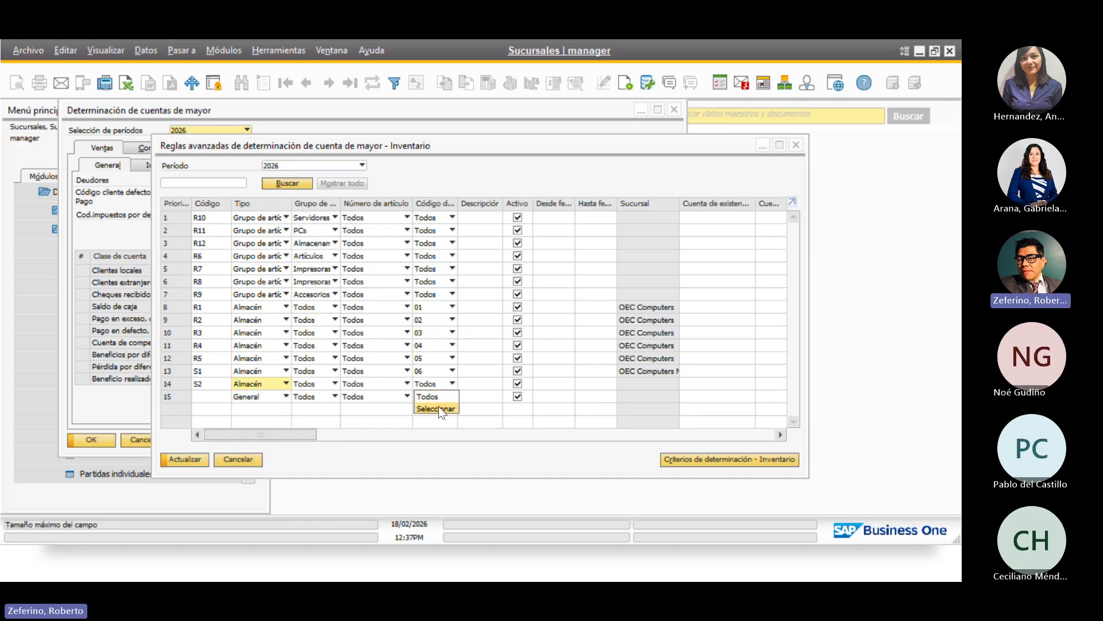
{"action": "left_click", "coordinate": [437, 408]}
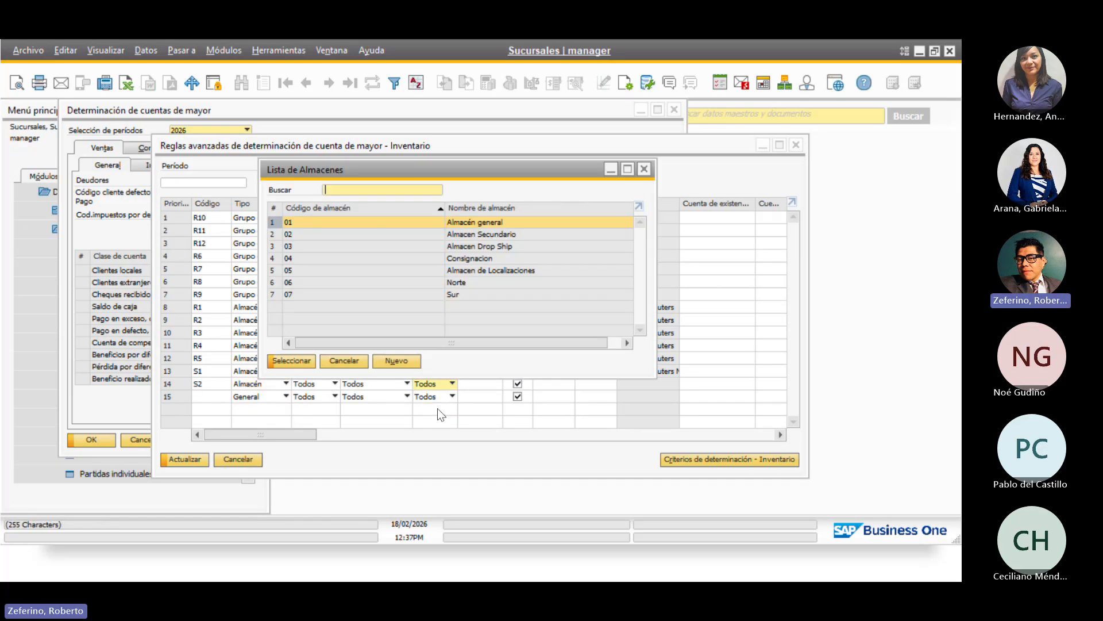
{"action": "left_click", "coordinate": [291, 294]}
{"action": "left_click", "coordinate": [301, 363]}
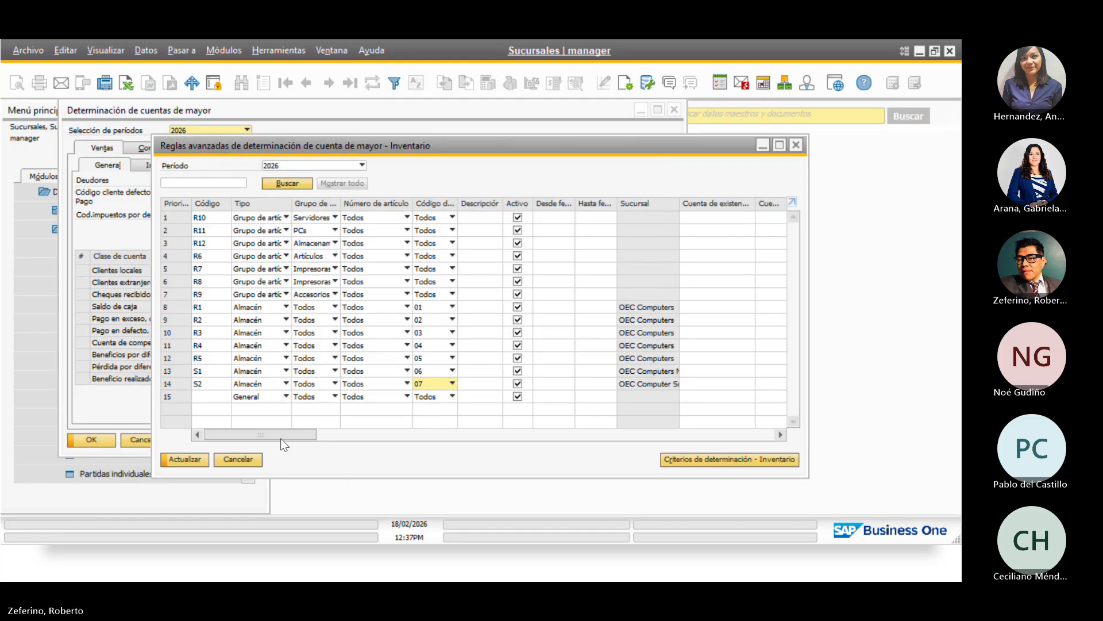
{"action": "left_click_drag", "start_coordinate": [281, 435], "coordinate": [342, 435]}
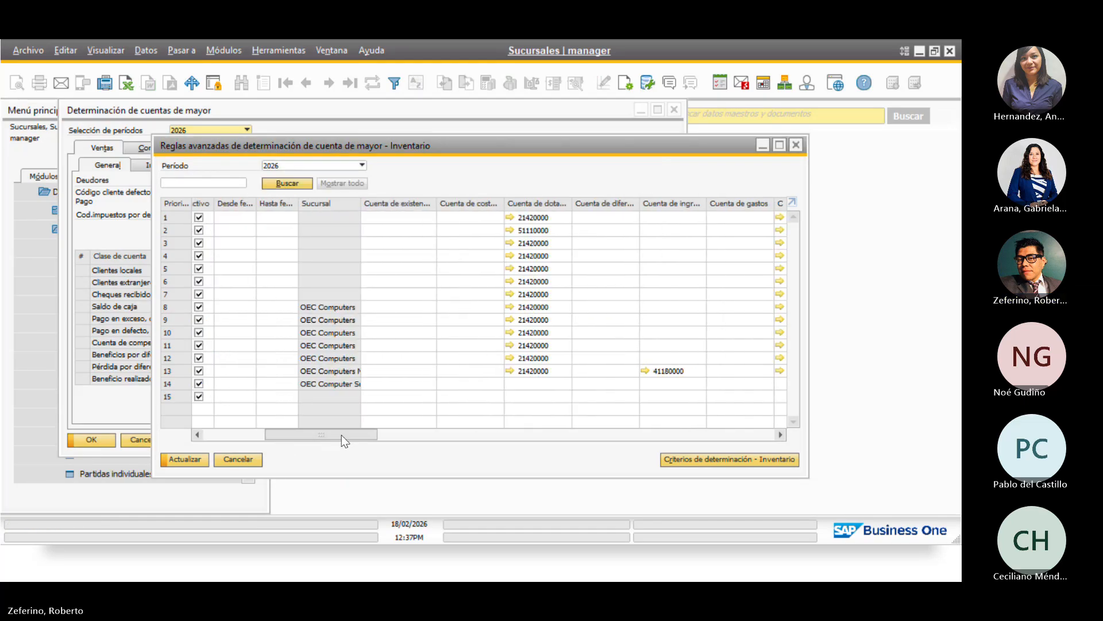
Give rule S2 income account 41190000, allocation 21420000 and variance 52110000
{"action": "left_click", "coordinate": [662, 383]}
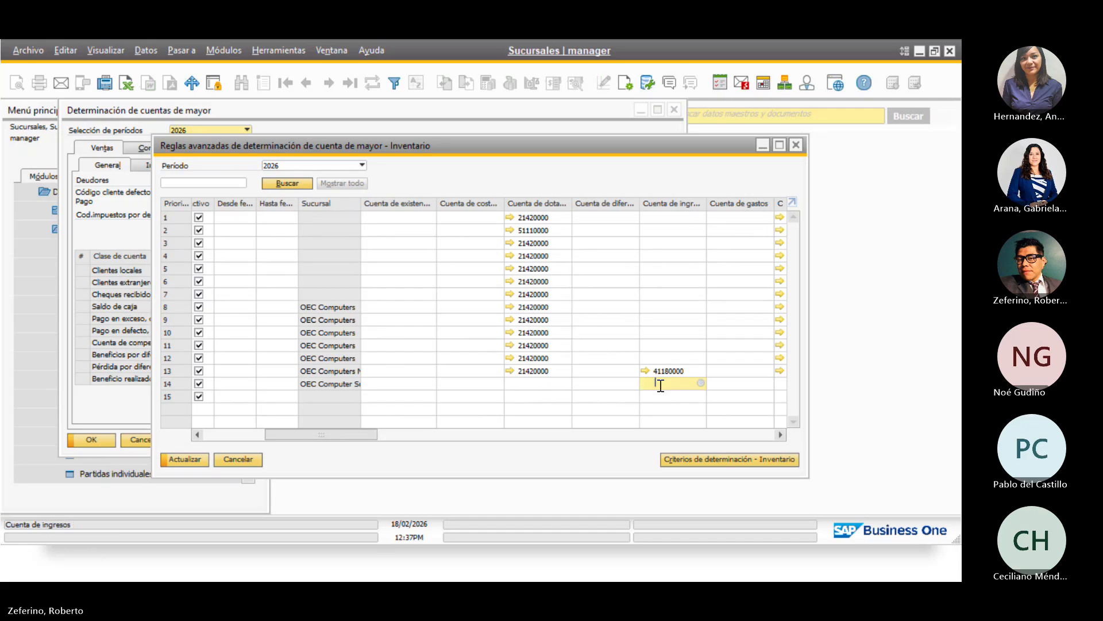
{"action": "left_click", "coordinate": [701, 384]}
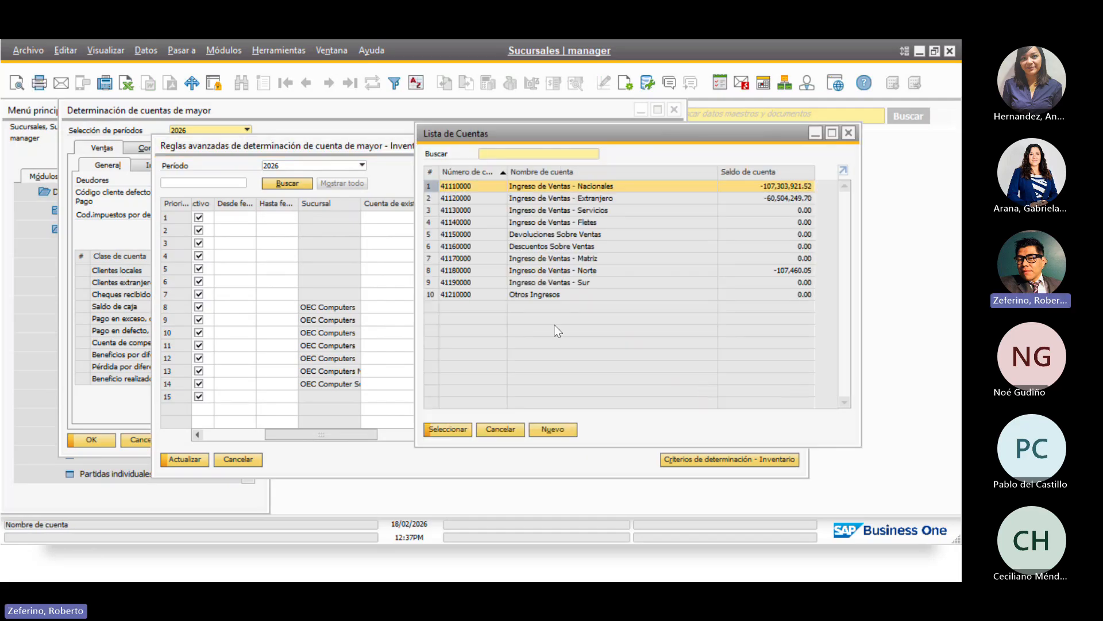
{"action": "left_click", "coordinate": [535, 282]}
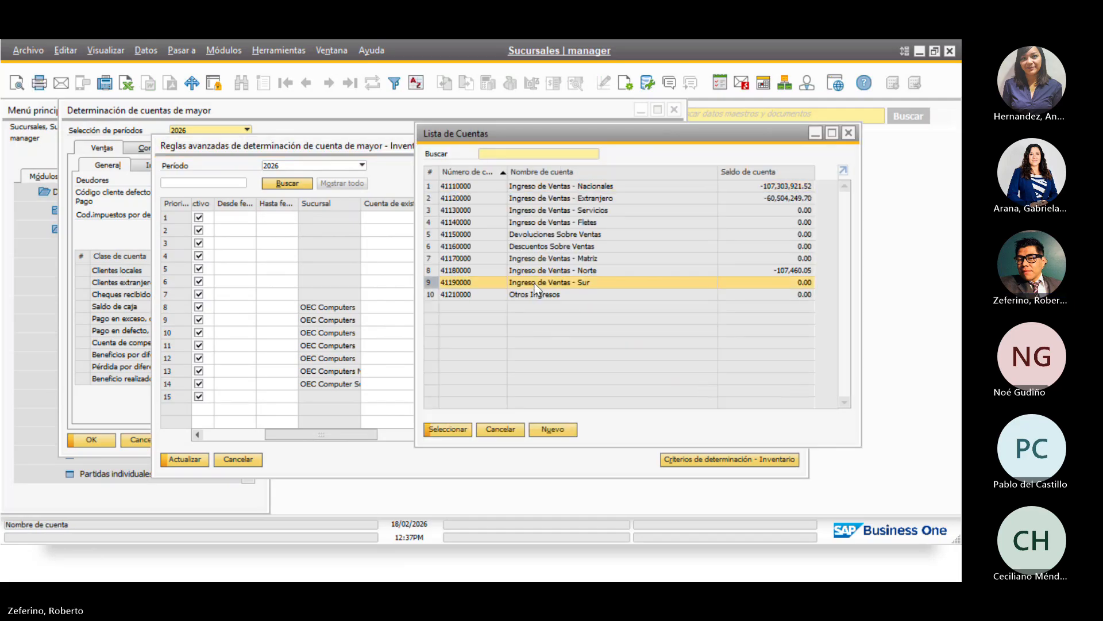
{"action": "left_click", "coordinate": [457, 430]}
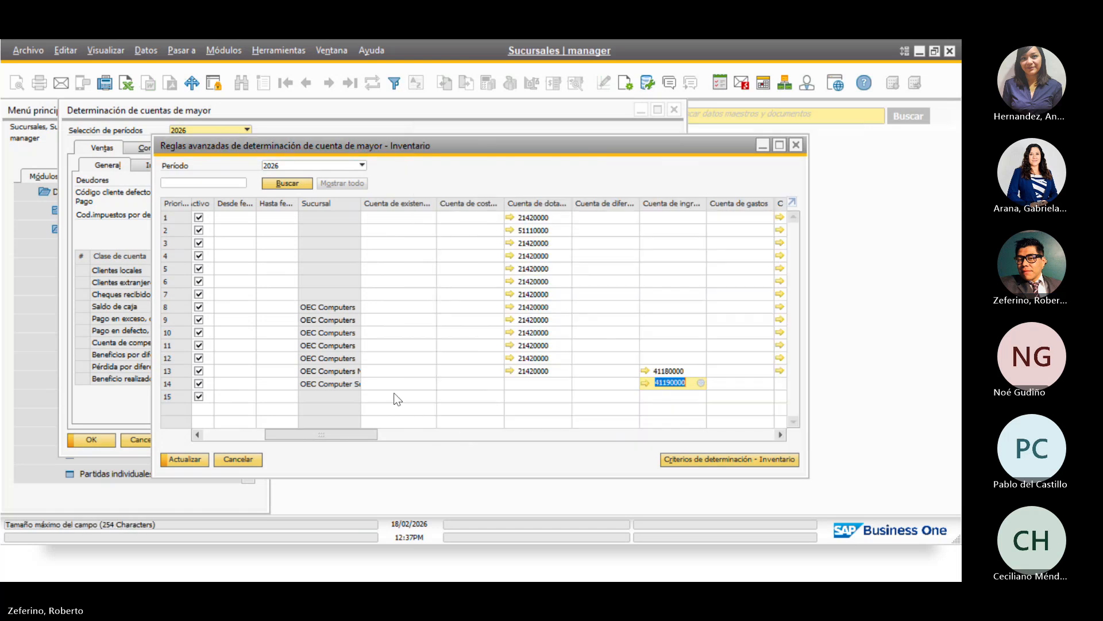
{"action": "left_click", "coordinate": [554, 370]}
{"action": "key", "text": "ctrl+c"}
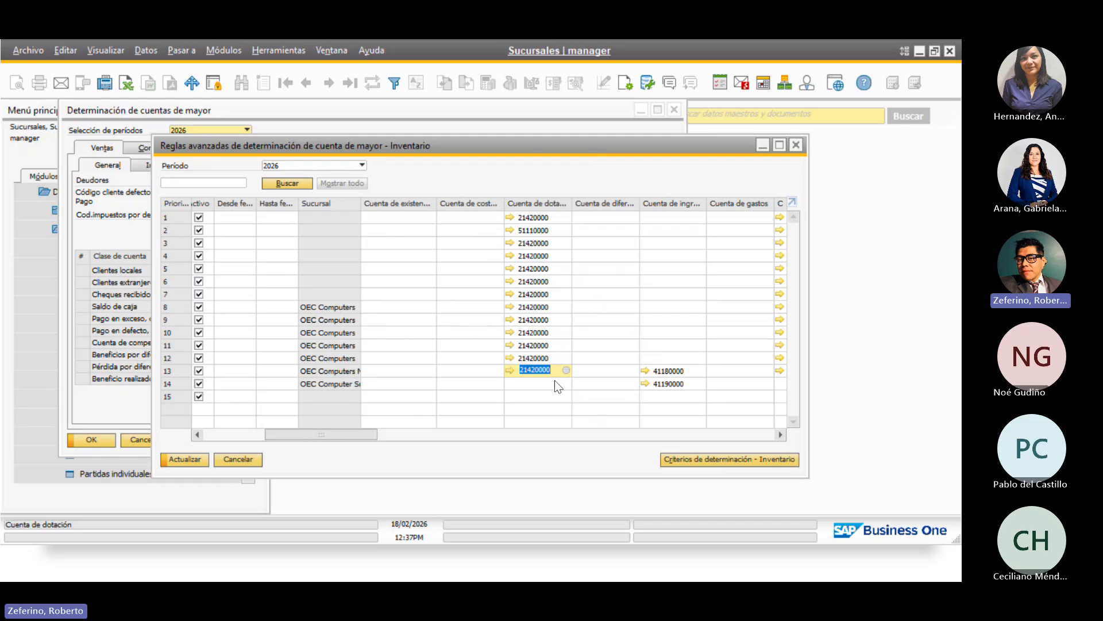
{"action": "left_click", "coordinate": [555, 383]}
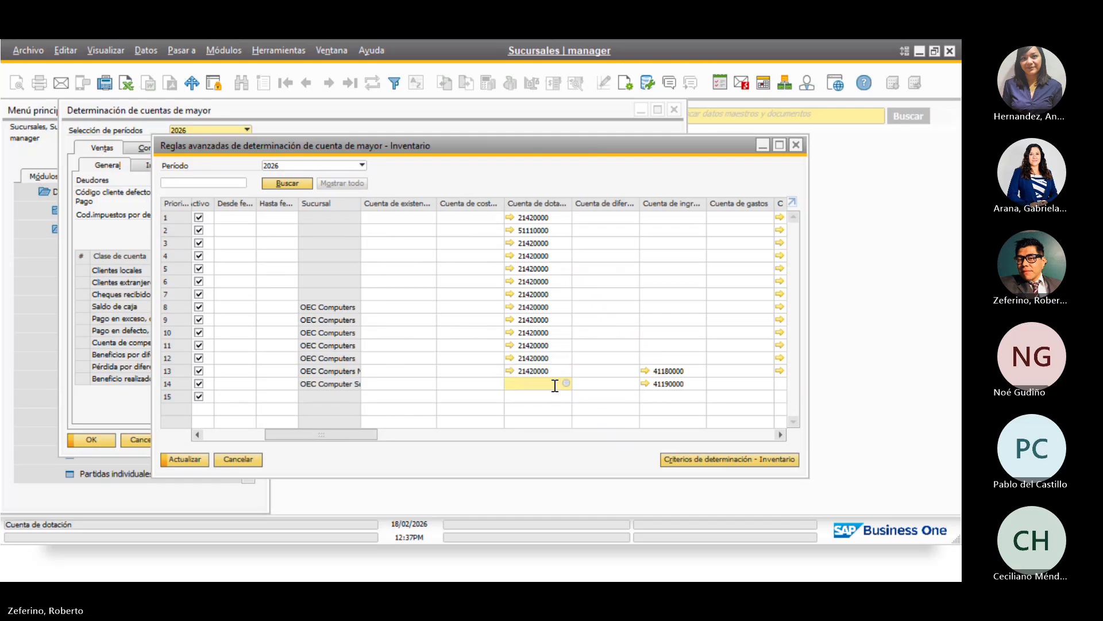
{"action": "key", "text": "ctrl+v"}
{"action": "left_click_drag", "start_coordinate": [337, 433], "coordinate": [388, 436]}
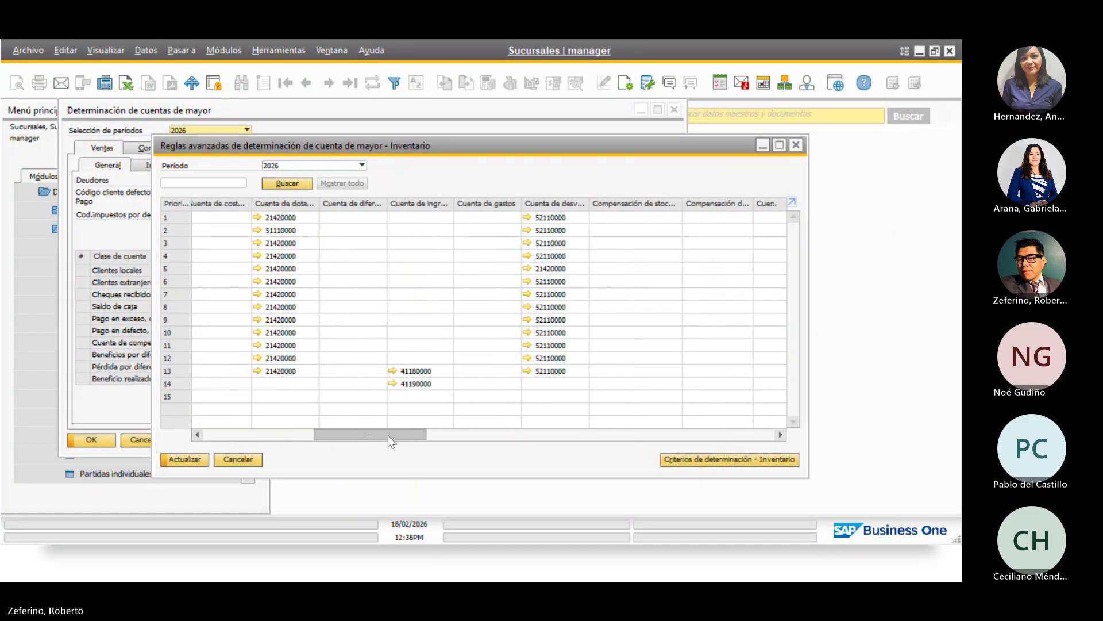
{"action": "left_click", "coordinate": [563, 370]}
{"action": "key", "text": "ctrl+c"}
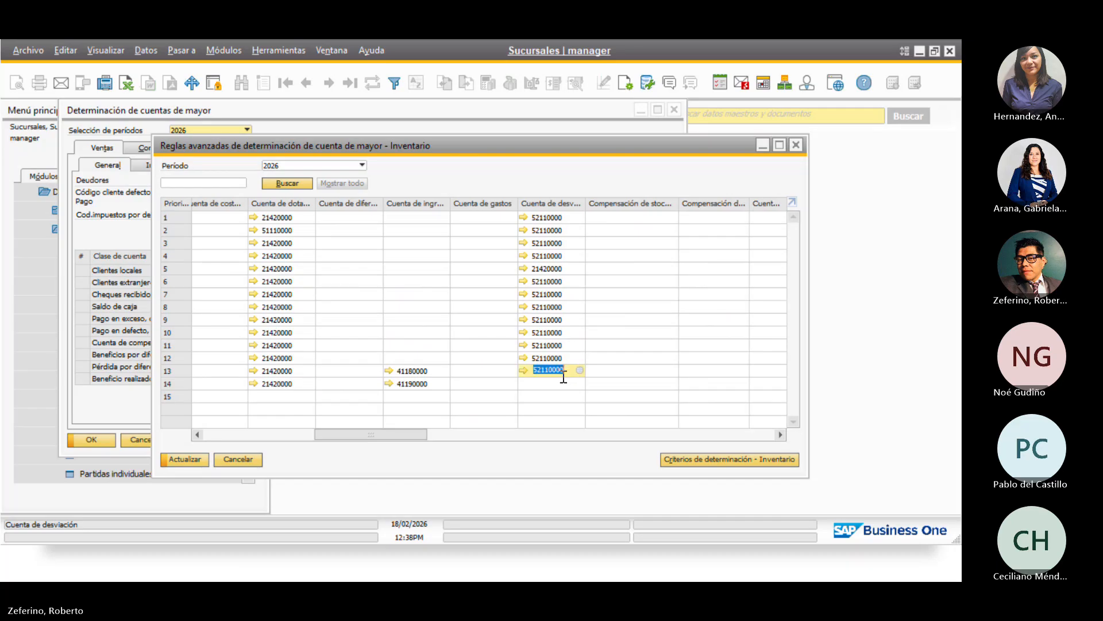
{"action": "left_click", "coordinate": [563, 384]}
{"action": "key", "text": "ctrl+v"}
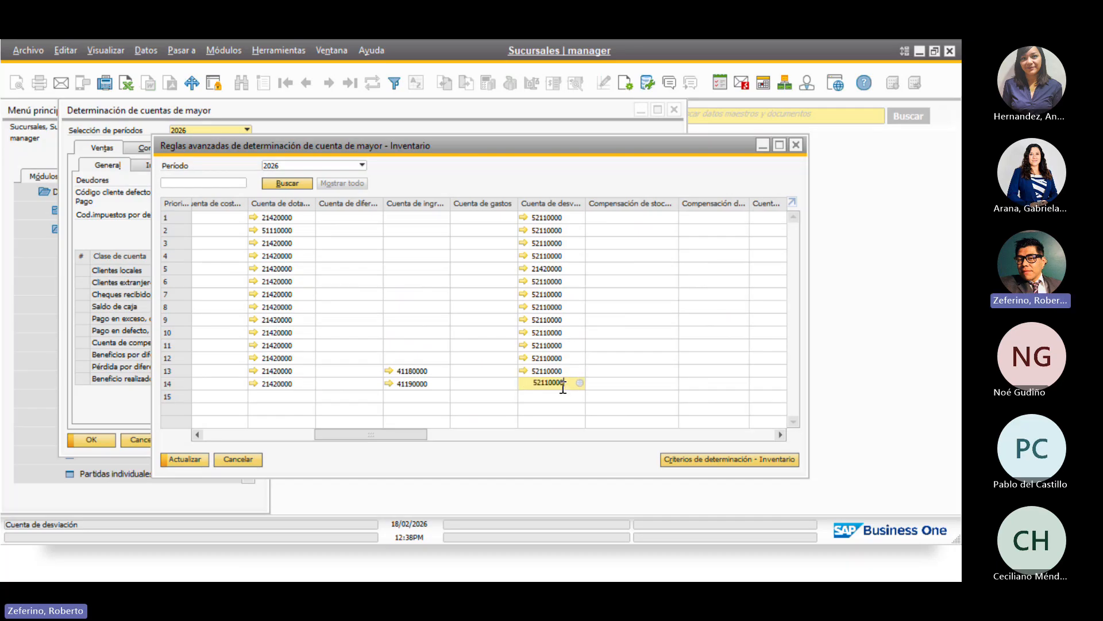
{"action": "left_click_drag", "start_coordinate": [379, 433], "coordinate": [467, 434]}
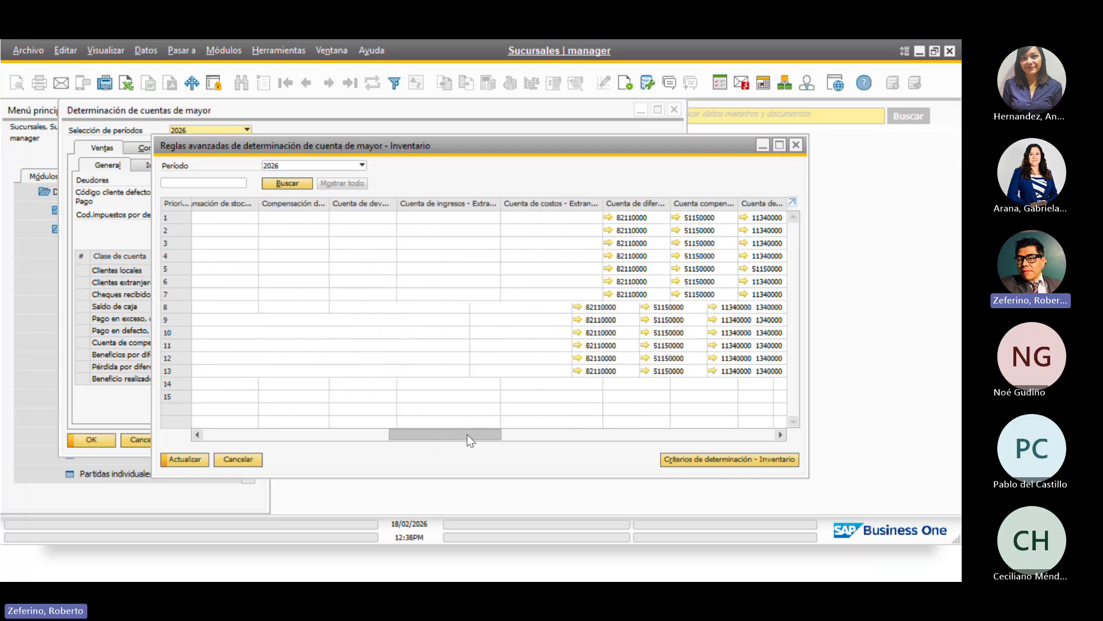
Copy exchange difference 82110000, goods clearing 51150000 and G/L increase 11340000 into rule S2
{"action": "left_click", "coordinate": [610, 372]}
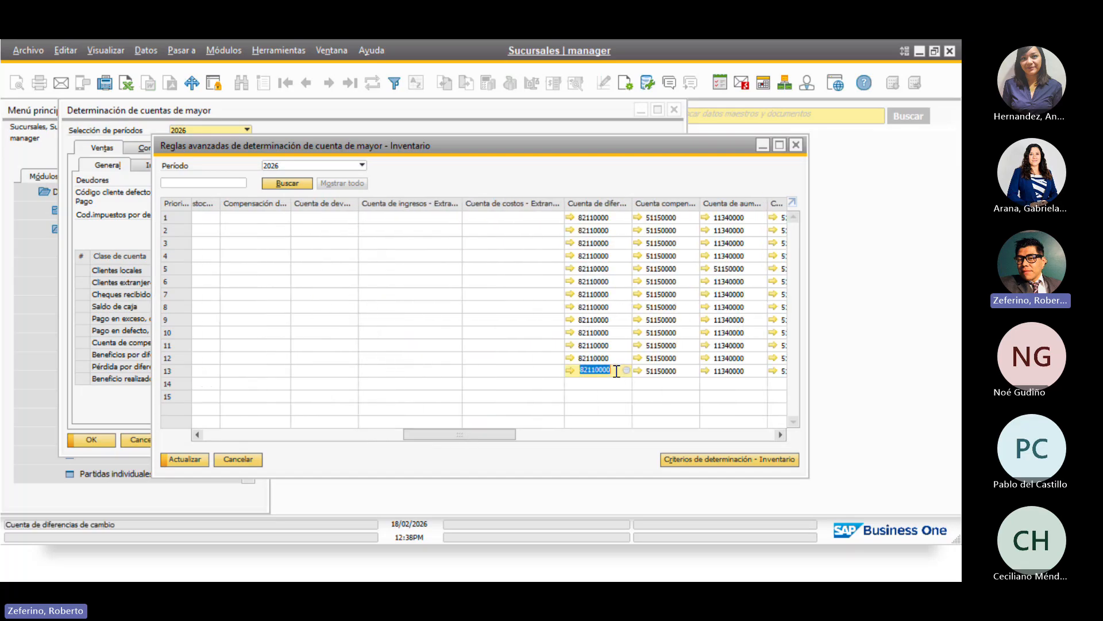
{"action": "key", "text": "ctrl+c"}
{"action": "left_click", "coordinate": [609, 385]}
{"action": "key", "text": "ctrl+v"}
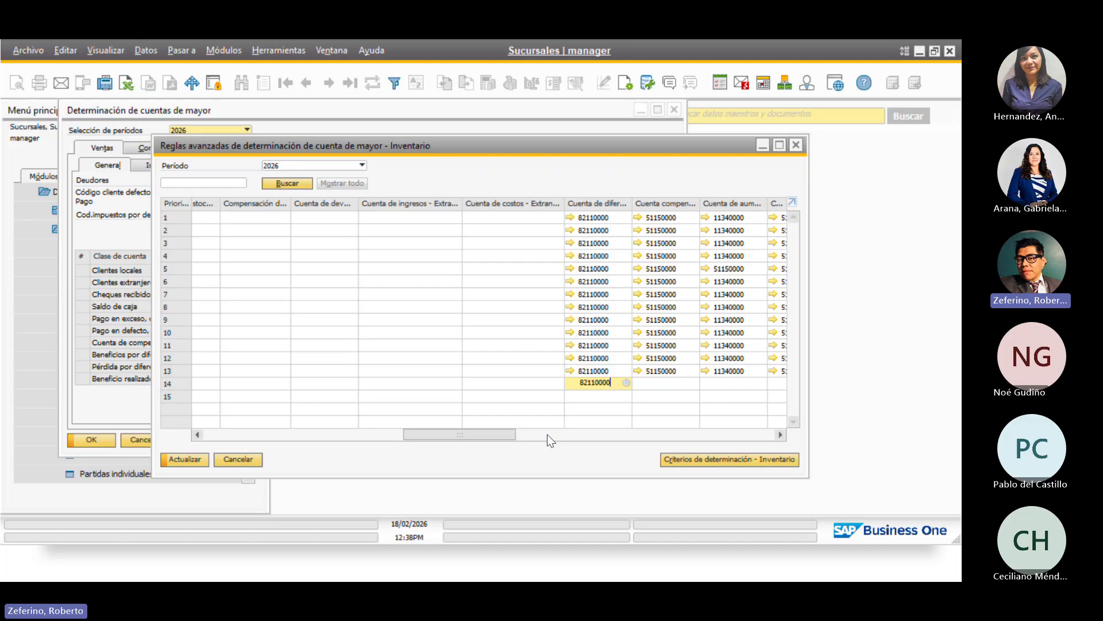
{"action": "left_click", "coordinate": [683, 371]}
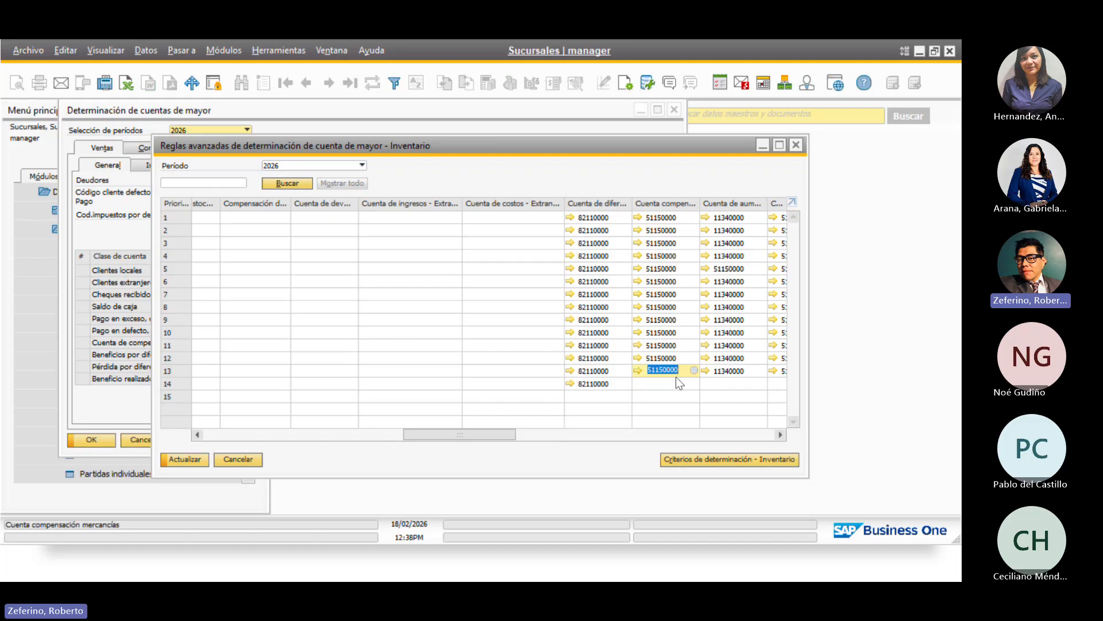
{"action": "key", "text": "ctrl+c"}
{"action": "left_click", "coordinate": [664, 384]}
{"action": "key", "text": "ctrl+v"}
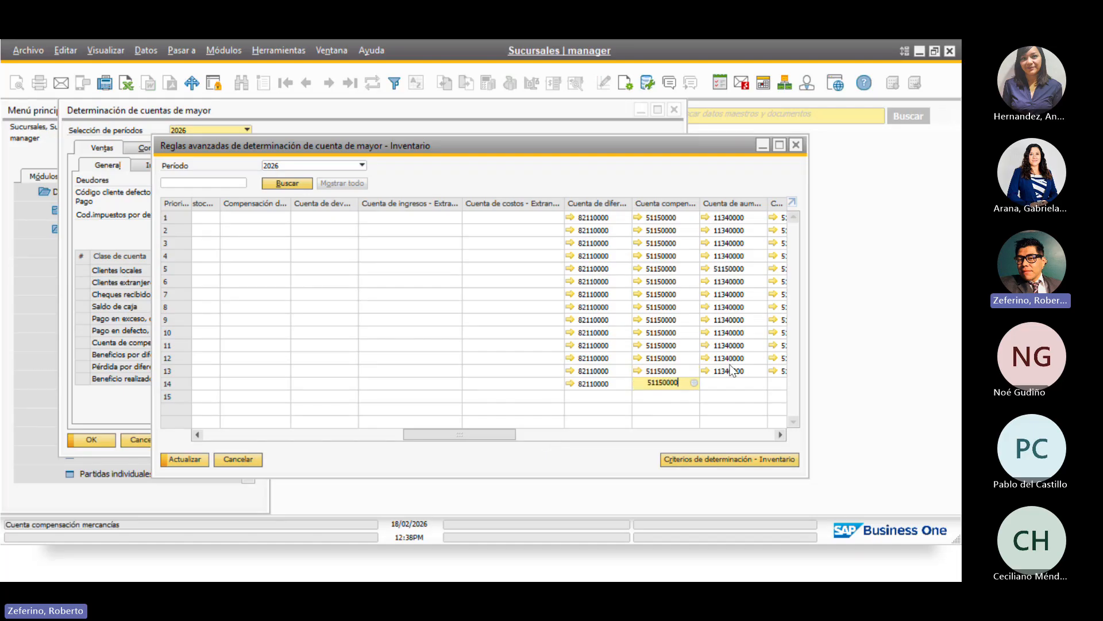
{"action": "left_click", "coordinate": [751, 373]}
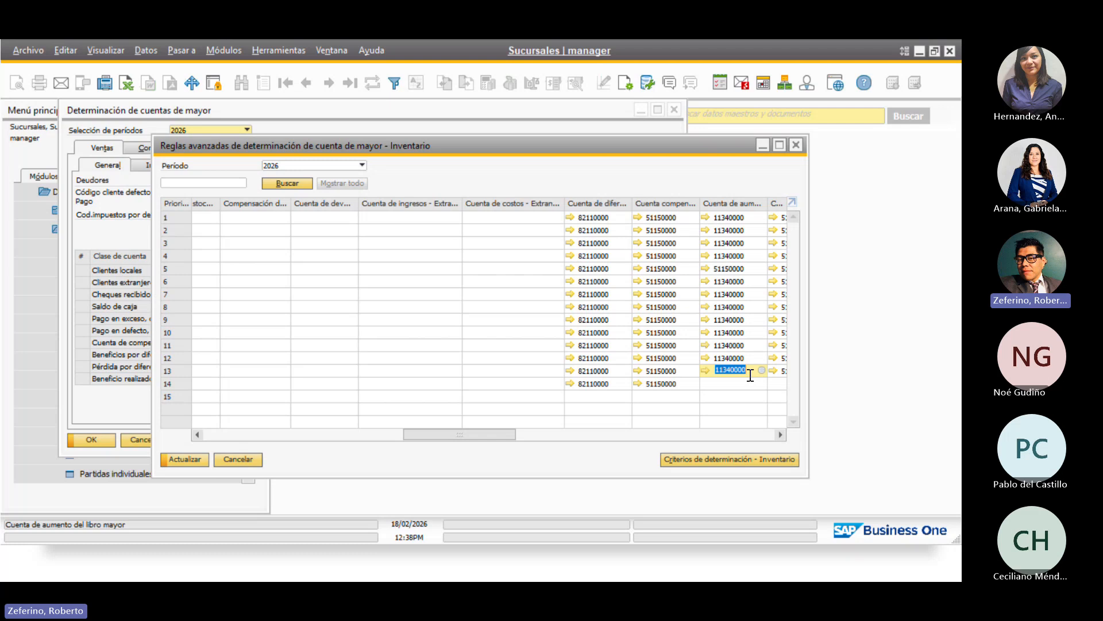
{"action": "key", "text": "ctrl+c"}
{"action": "left_click", "coordinate": [740, 383]}
{"action": "key", "text": "ctrl+v"}
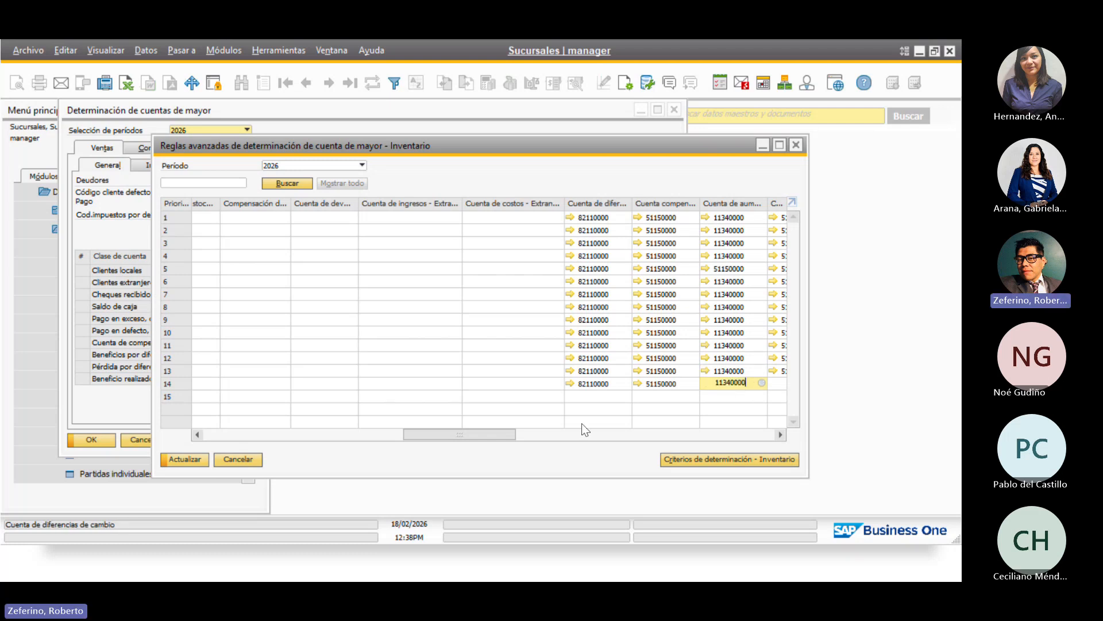
{"action": "left_click_drag", "start_coordinate": [487, 436], "coordinate": [531, 439]}
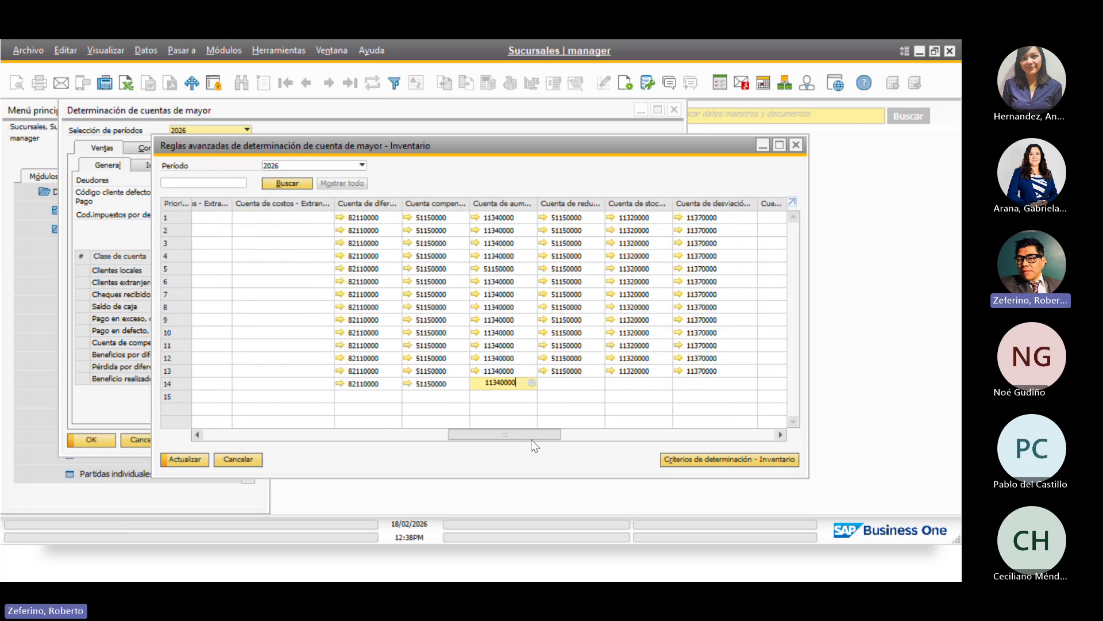
Copy G/L decrease 51150000, WIP stock 11320000 and WIP variance 11370000 into row 14
{"action": "left_click", "coordinate": [587, 369]}
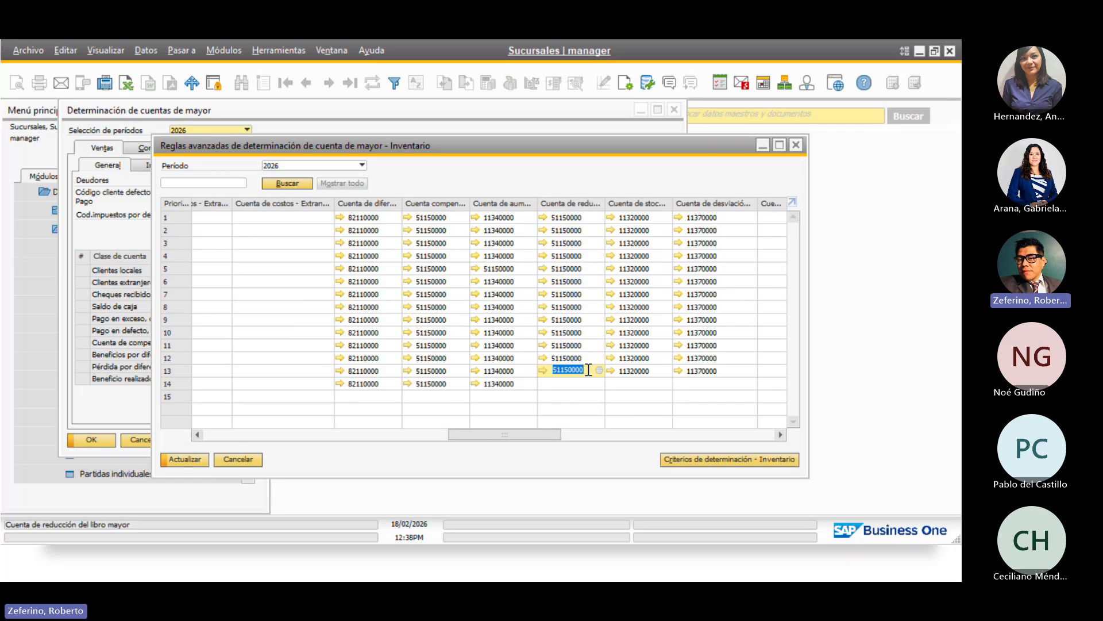
{"action": "key", "text": "ctrl+c"}
{"action": "left_click", "coordinate": [581, 385]}
{"action": "key", "text": "ctrl+v"}
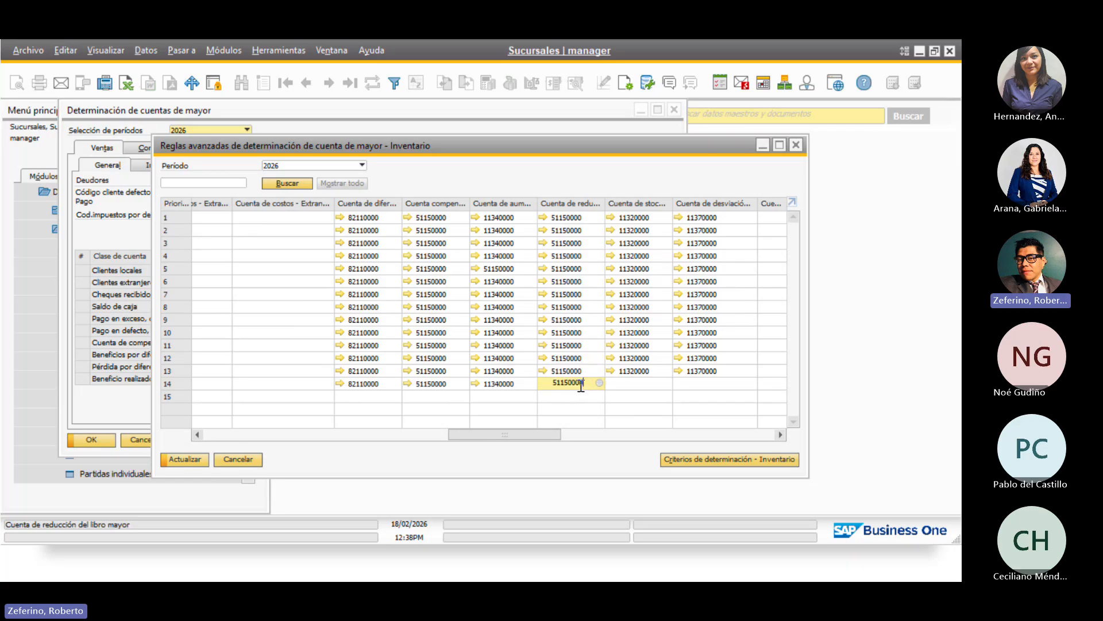
{"action": "left_click", "coordinate": [654, 372]}
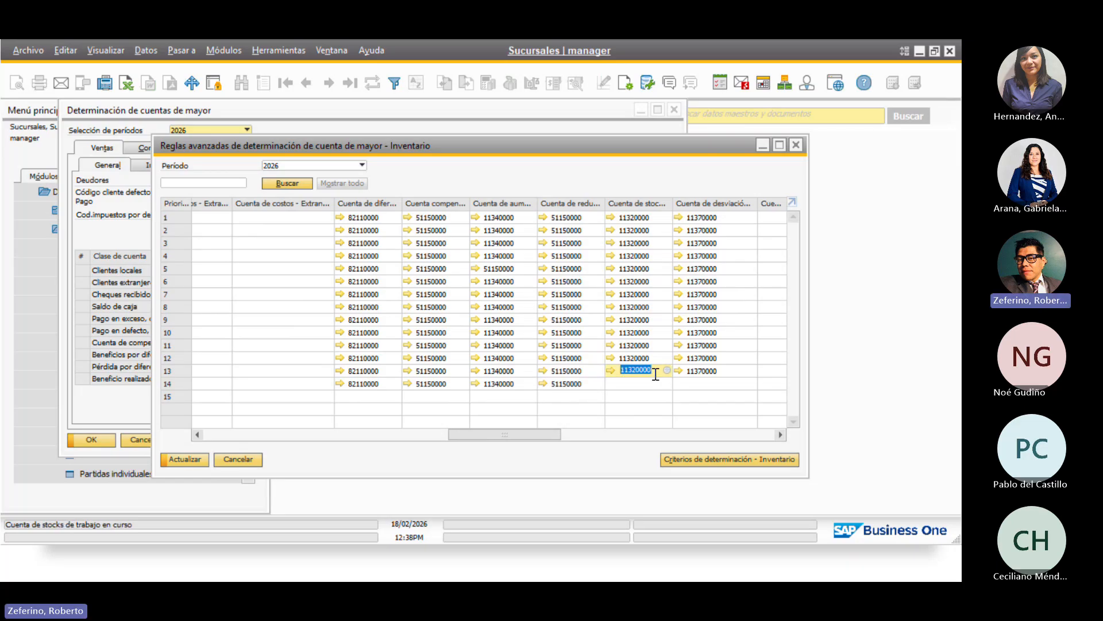
{"action": "left_click", "coordinate": [648, 383]}
{"action": "key", "text": "ctrl+v"}
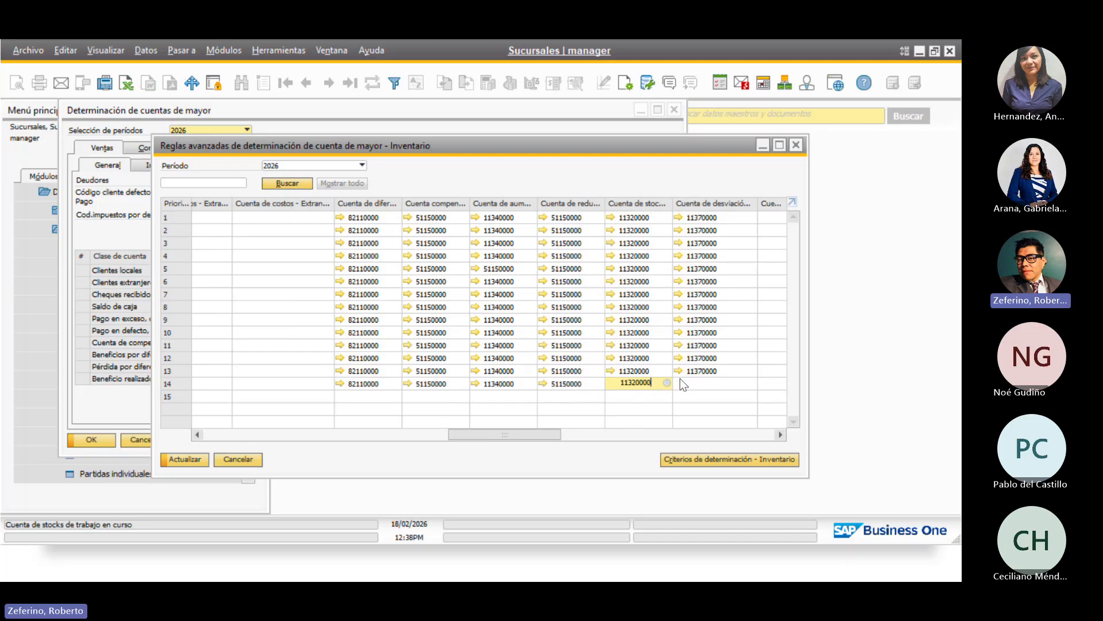
{"action": "left_click", "coordinate": [727, 371]}
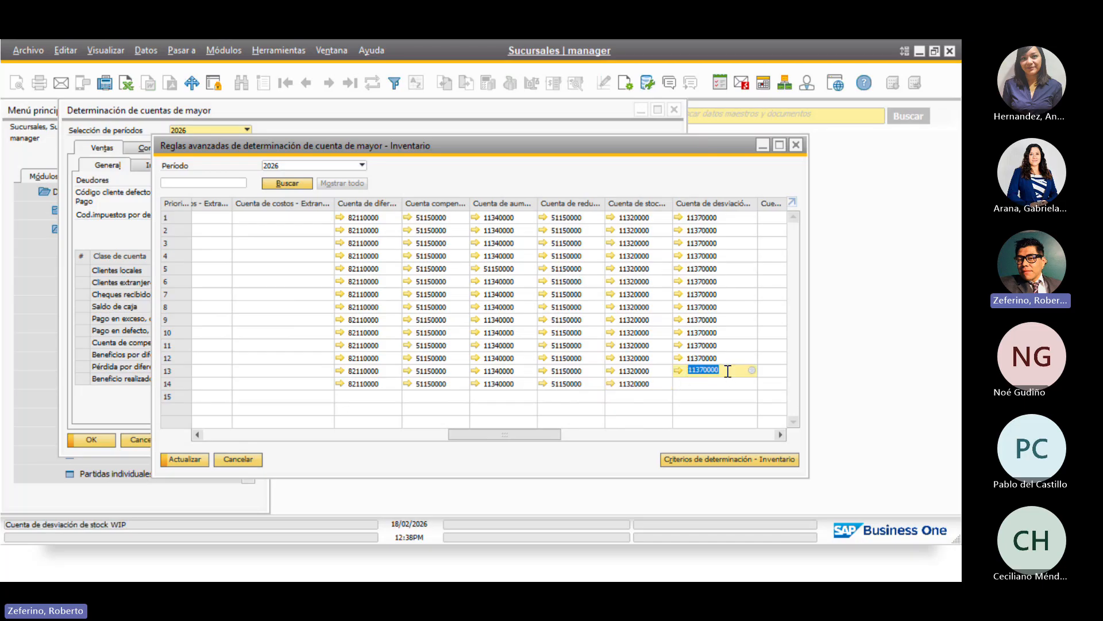
{"action": "left_click", "coordinate": [714, 383]}
{"action": "key", "text": "ctrl+v"}
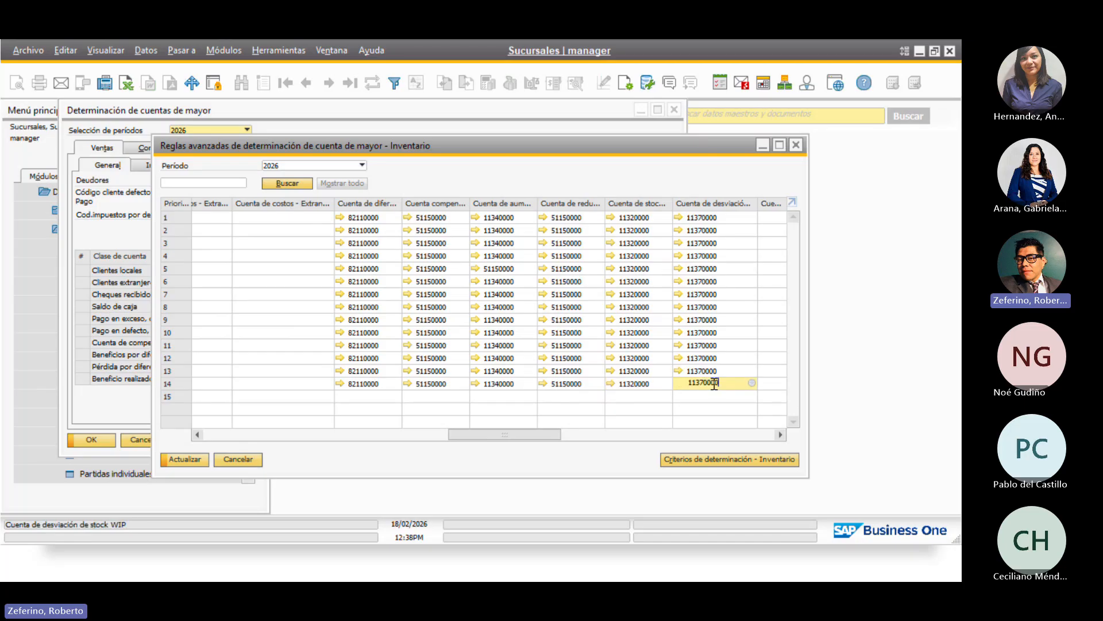
{"action": "left_click_drag", "start_coordinate": [524, 435], "coordinate": [596, 446]}
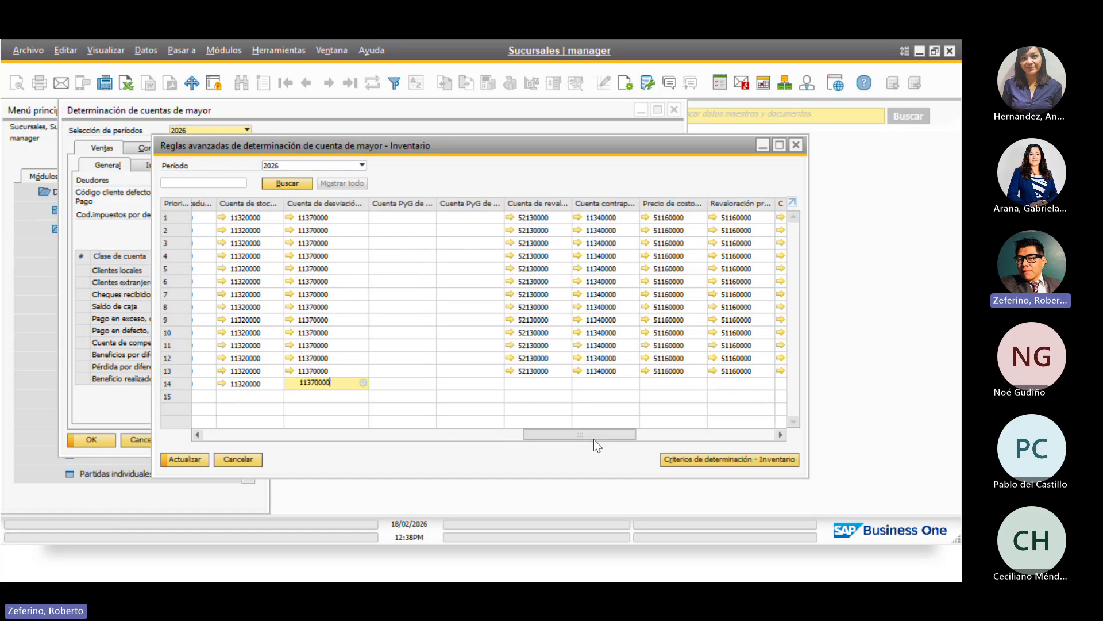
Copy revaluation 52130000, offset 11340000, cost price 51160000 and revaluation price 51160000 into row 14
{"action": "left_click", "coordinate": [551, 371]}
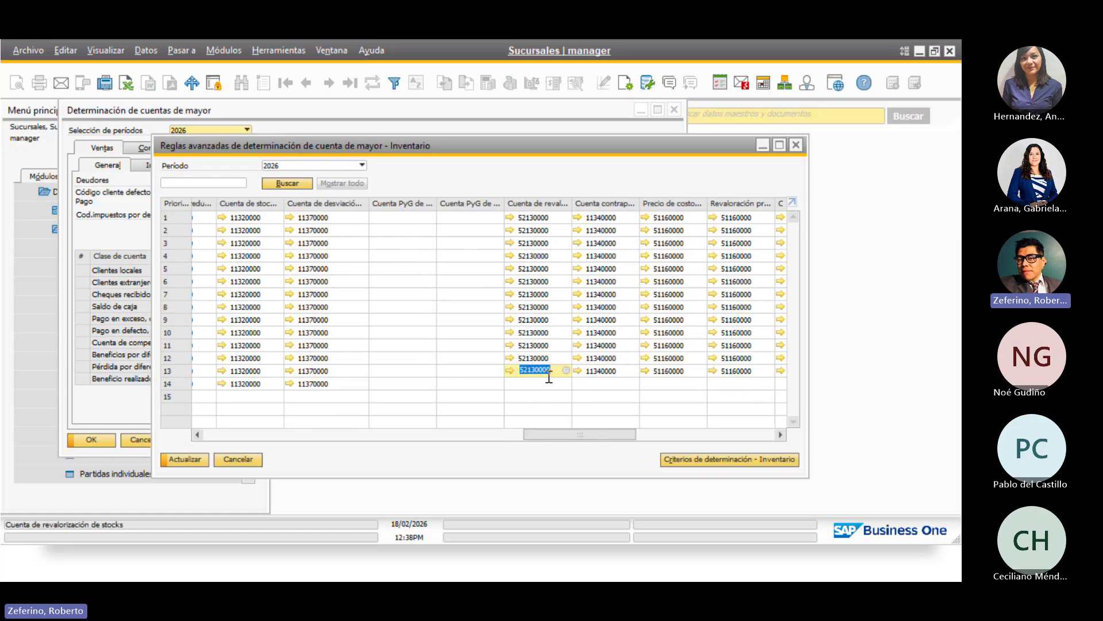
{"action": "left_click", "coordinate": [544, 382]}
{"action": "key", "text": "ctrl+v"}
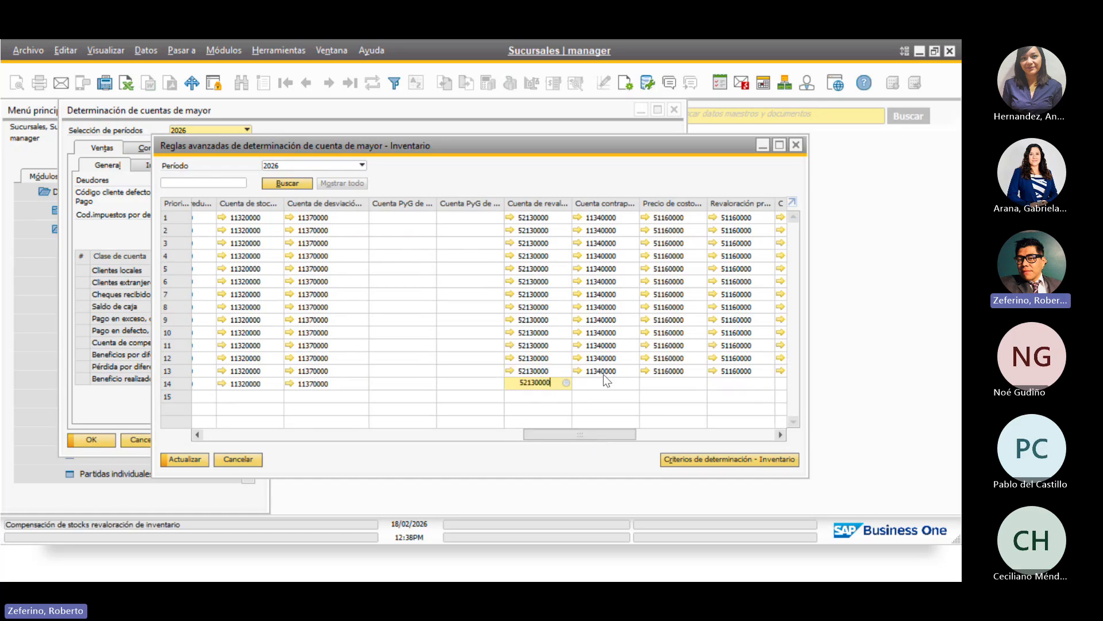
{"action": "left_click", "coordinate": [622, 370]}
{"action": "key", "text": "ctrl+c"}
{"action": "left_click", "coordinate": [608, 384]}
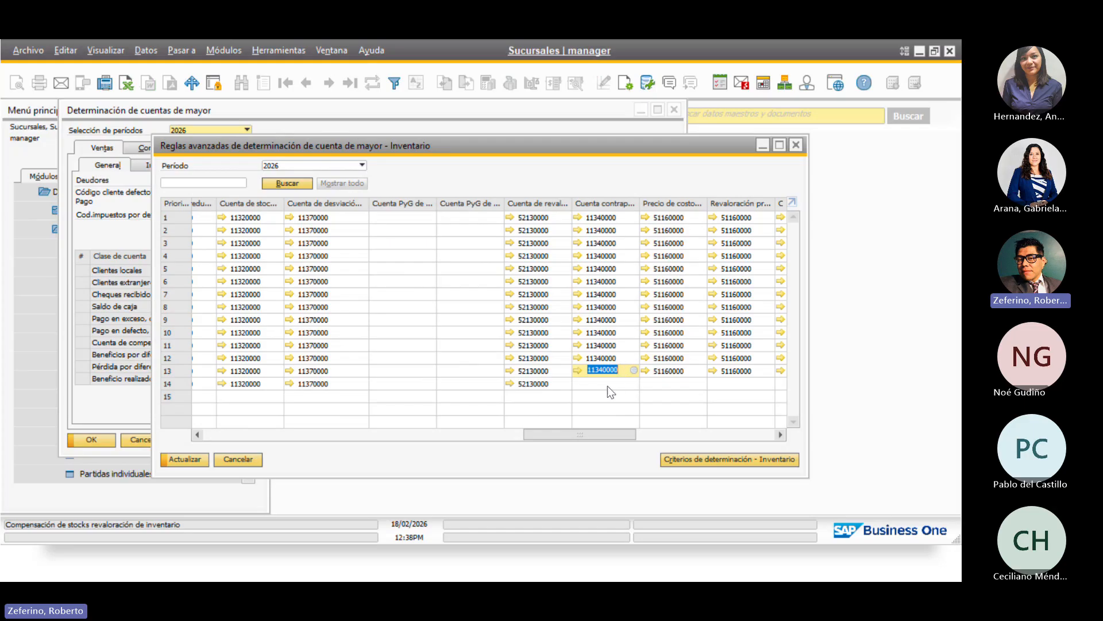
{"action": "key", "text": "ctrl+v"}
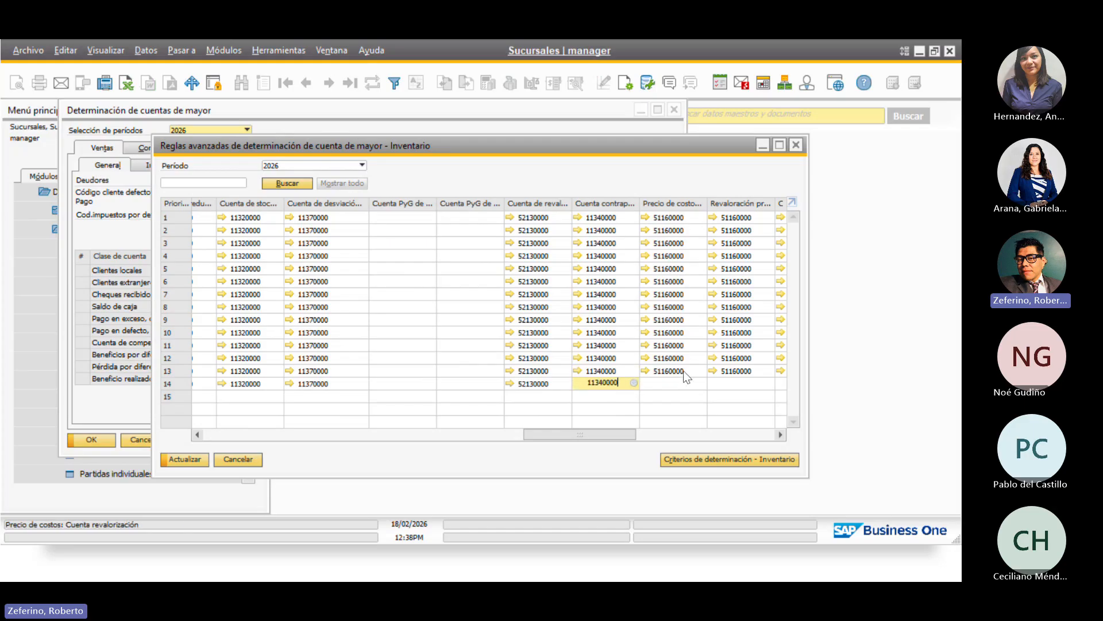
{"action": "left_click", "coordinate": [685, 371]}
{"action": "key", "text": "ctrl+c"}
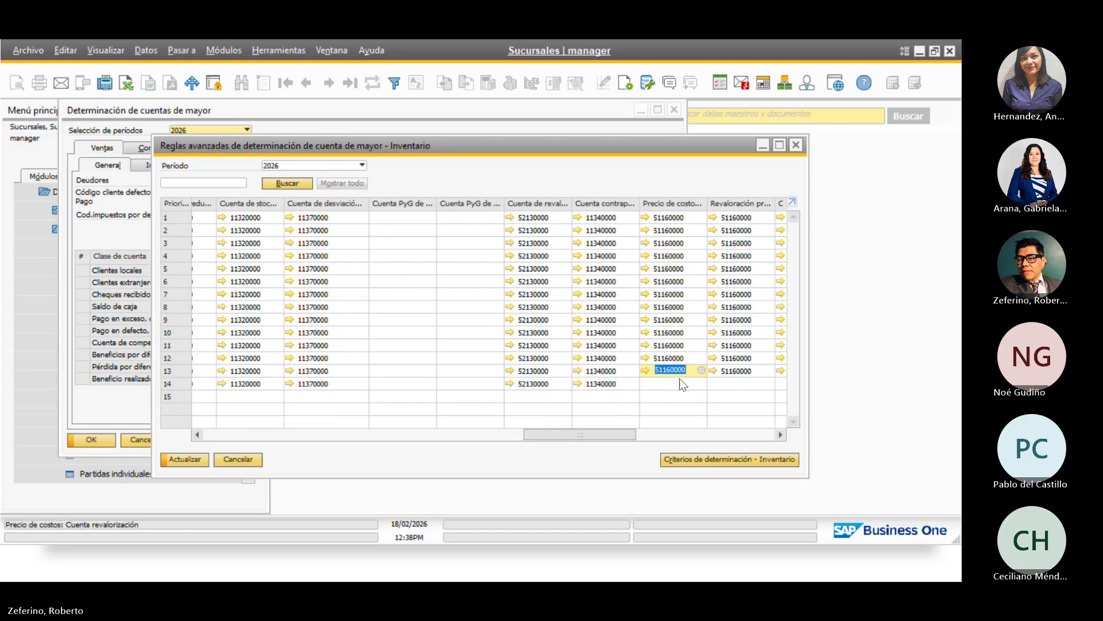
{"action": "left_click", "coordinate": [685, 384]}
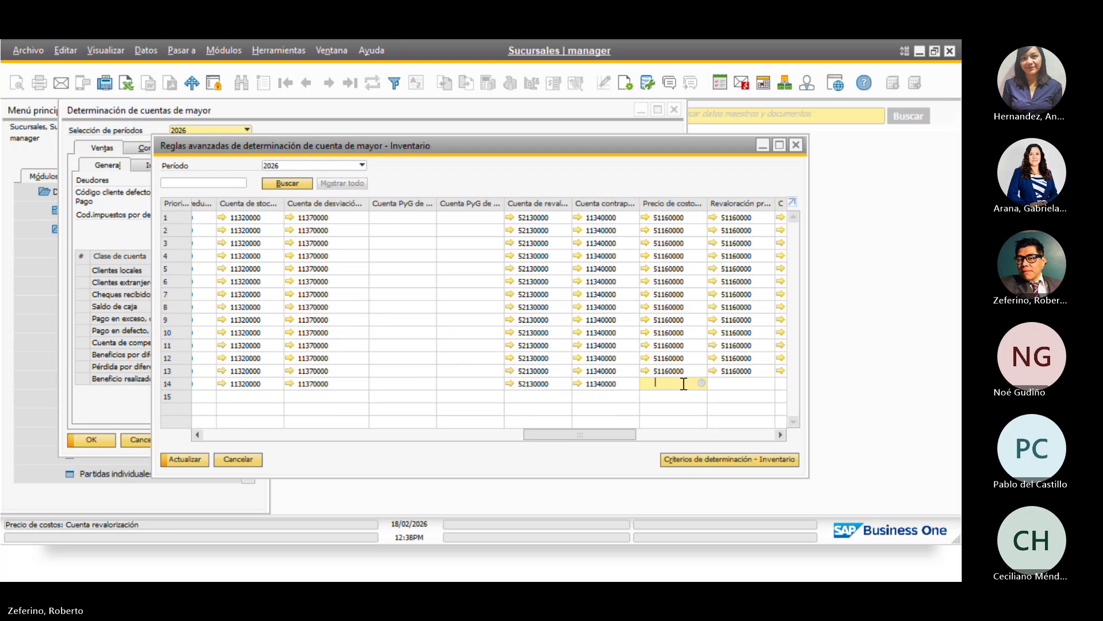
{"action": "key", "text": "ctrl+v"}
{"action": "left_click", "coordinate": [747, 371]}
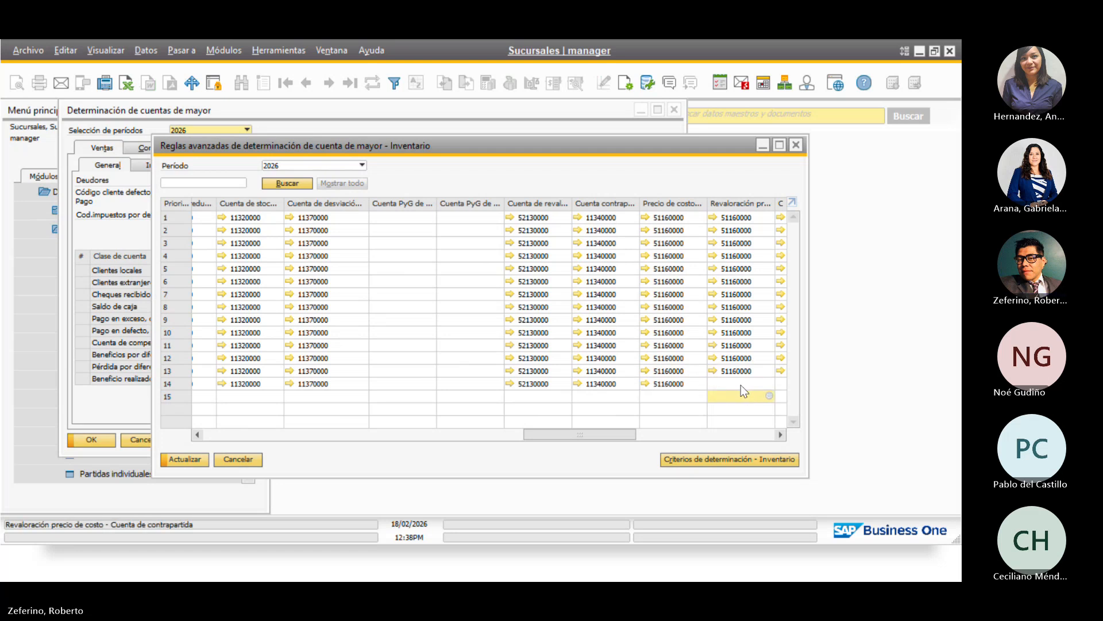
{"action": "key", "text": "ctrl+v"}
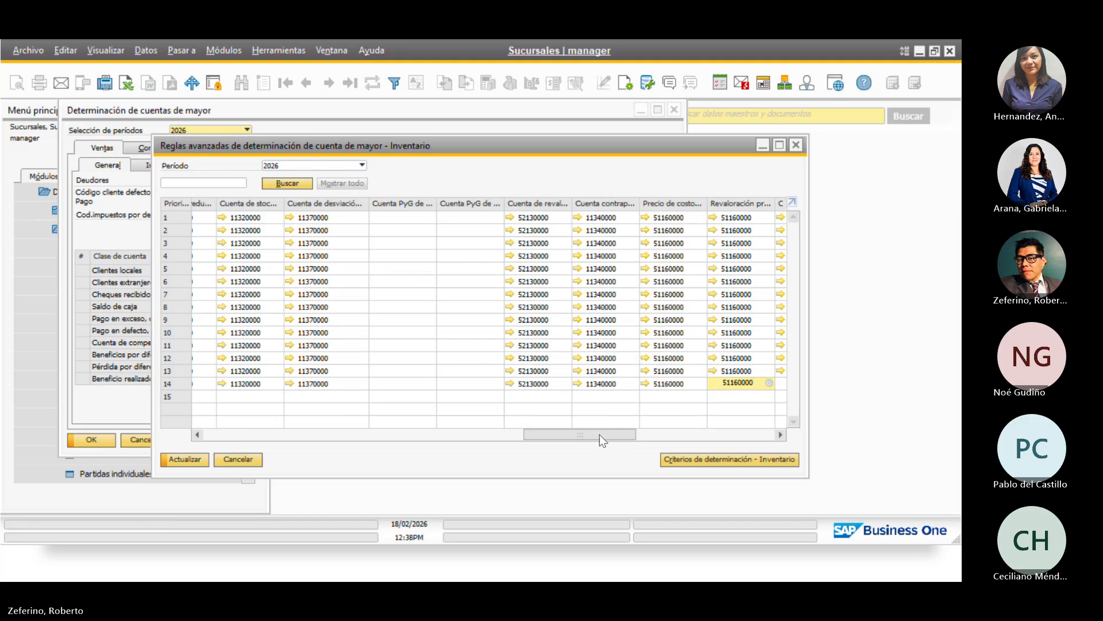
{"action": "left_click_drag", "start_coordinate": [597, 436], "coordinate": [657, 437]}
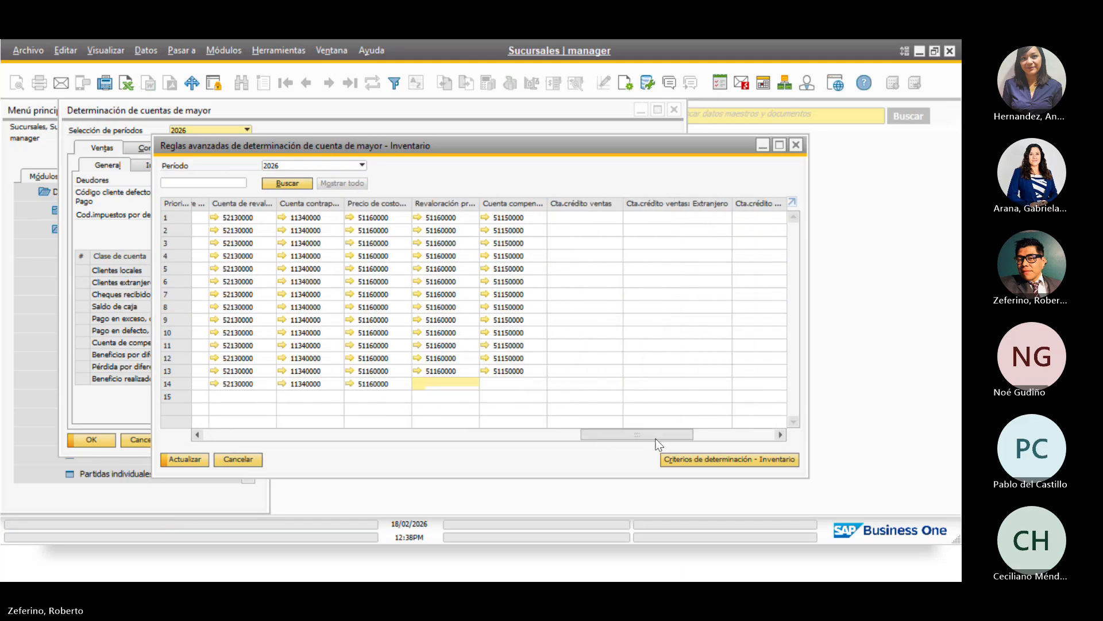
Copy compensation 51150000, negative inventory 51170000 and stock in transit 21420000 into row 14, then save the rules
{"action": "left_click", "coordinate": [525, 369]}
{"action": "key", "text": "ctrl+c"}
{"action": "left_click", "coordinate": [524, 384]}
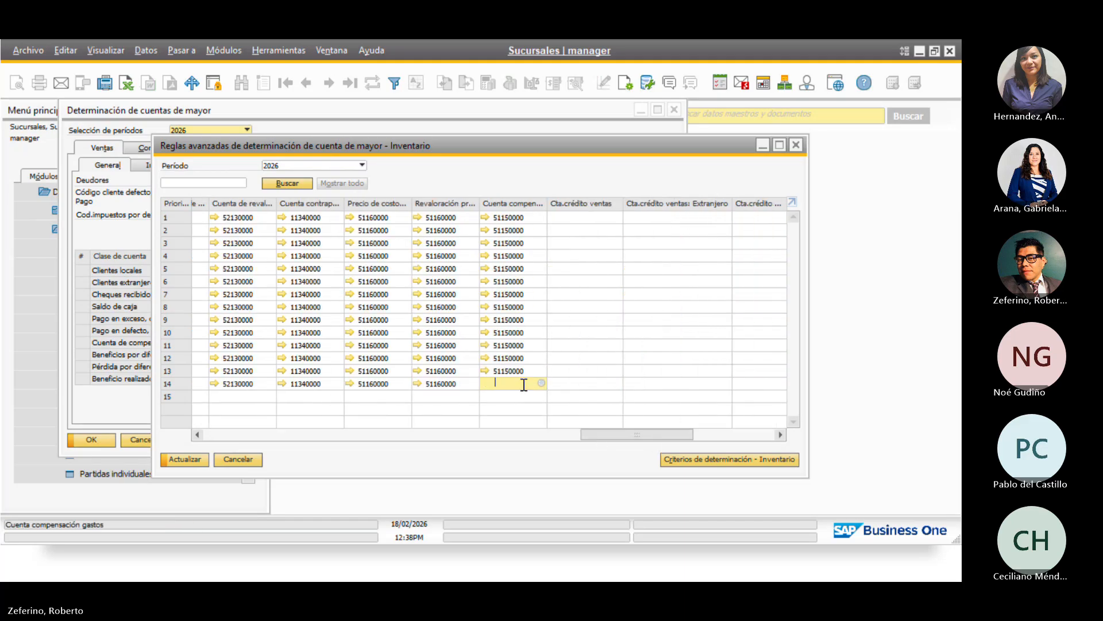
{"action": "key", "text": "ctrl+v"}
{"action": "left_click_drag", "start_coordinate": [630, 435], "coordinate": [708, 436]}
{"action": "left_click", "coordinate": [562, 371]}
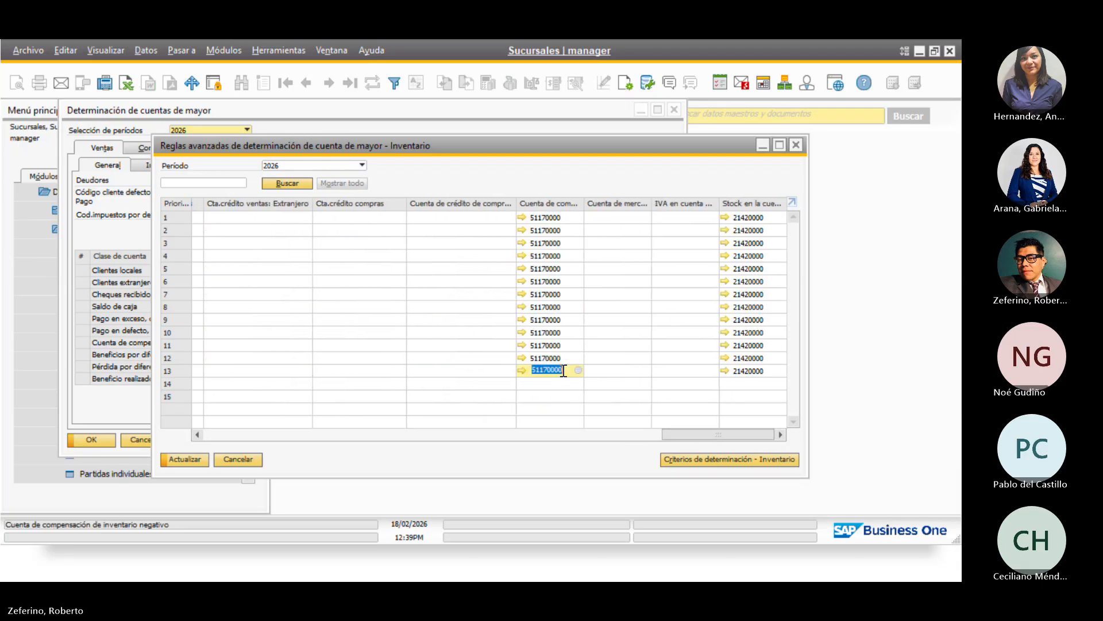
{"action": "key", "text": "ctrl+c"}
{"action": "left_click", "coordinate": [556, 382]}
{"action": "key", "text": "ctrl+v"}
{"action": "left_click", "coordinate": [769, 370]}
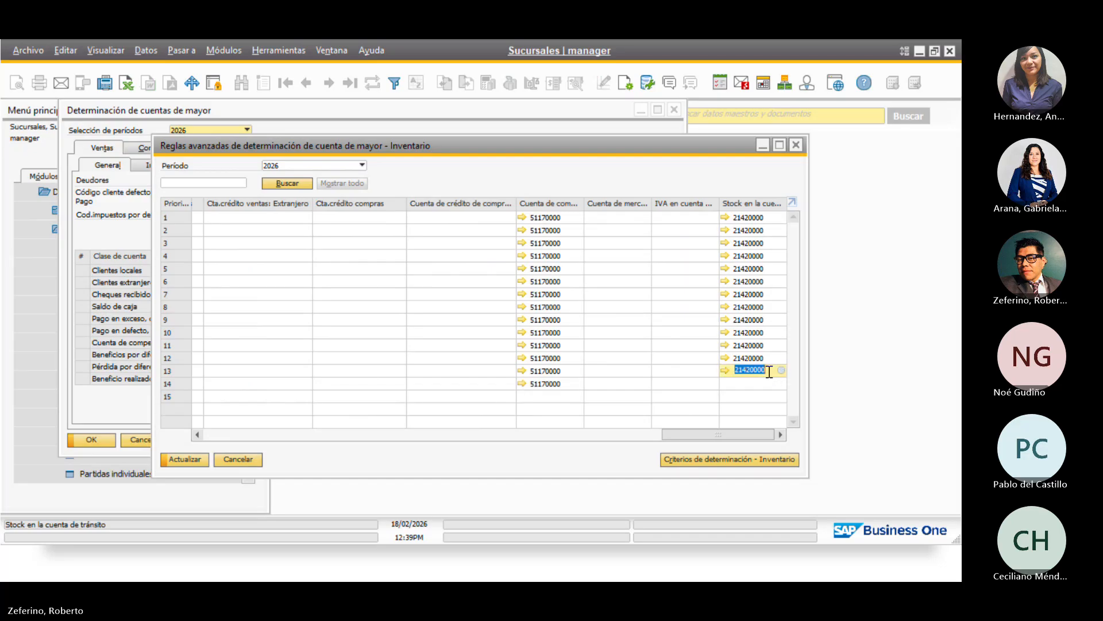
{"action": "key", "text": "ctrl+c"}
{"action": "left_click", "coordinate": [763, 382]}
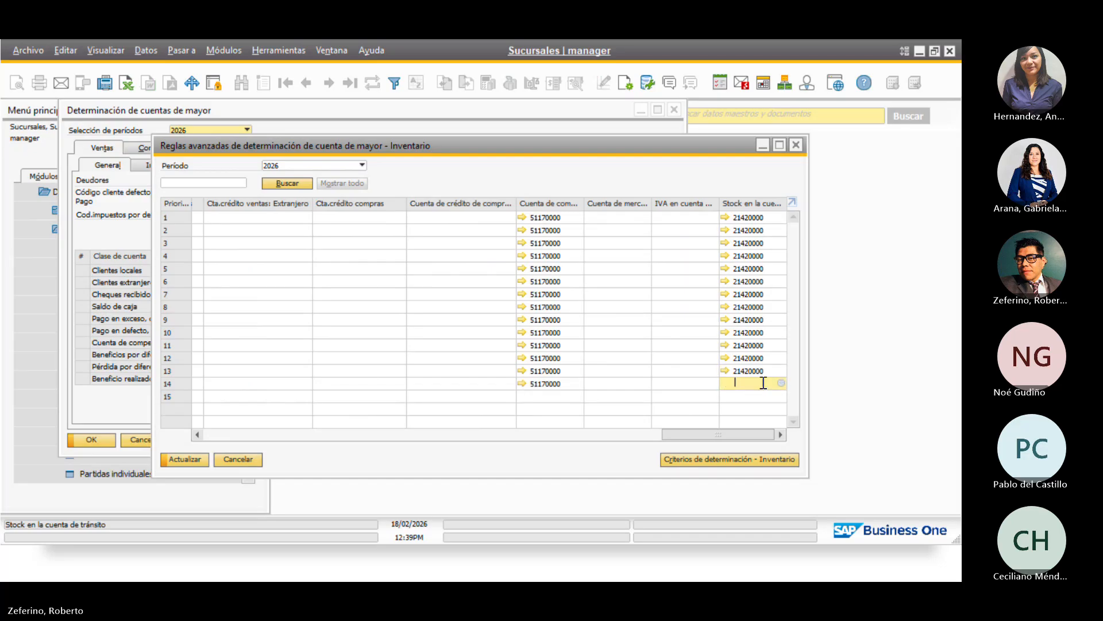
{"action": "key", "text": "ctrl+v"}
{"action": "left_click", "coordinate": [185, 459]}
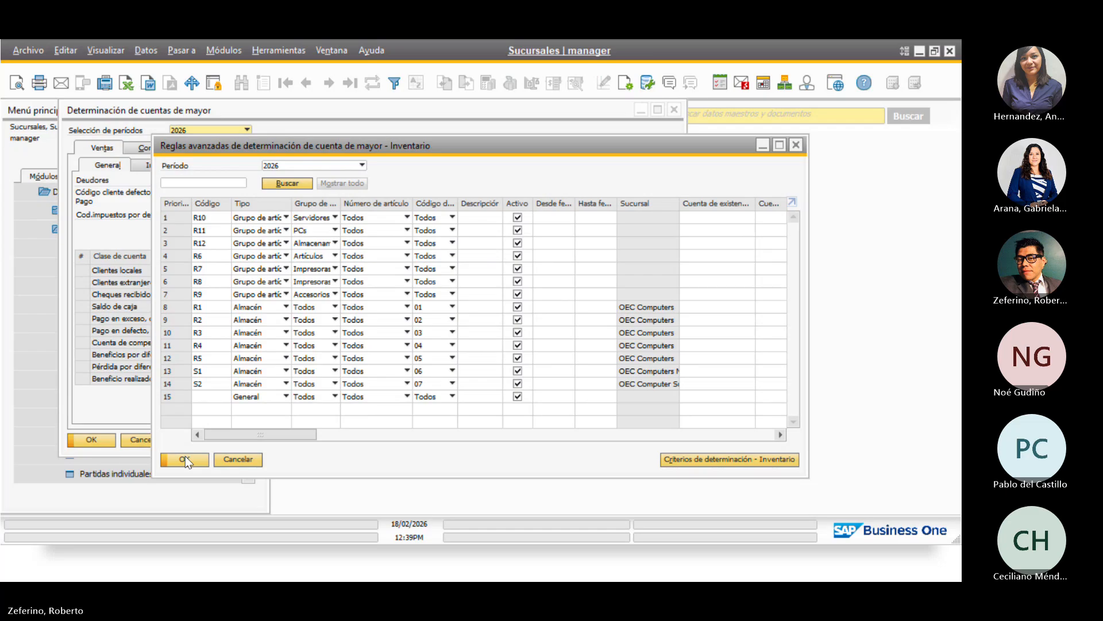
Reopen the advanced rules and verify rule S2 for warehouse 07 shows branch OEC Computer Sur, then close them
{"action": "left_click", "coordinate": [185, 459]}
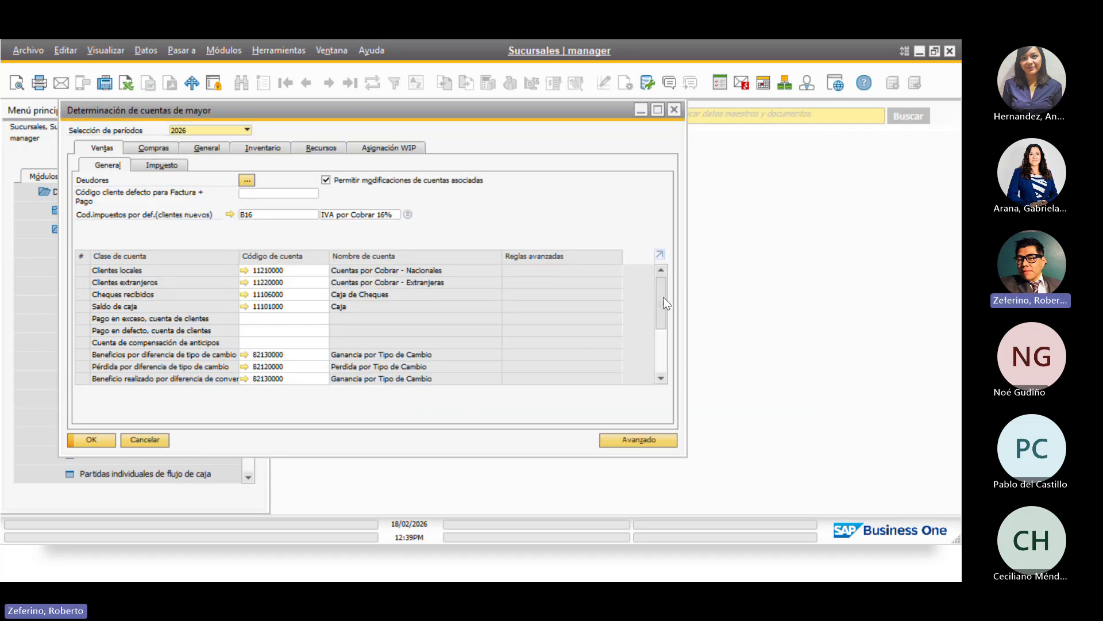
{"action": "left_click_drag", "start_coordinate": [663, 297], "coordinate": [668, 319]}
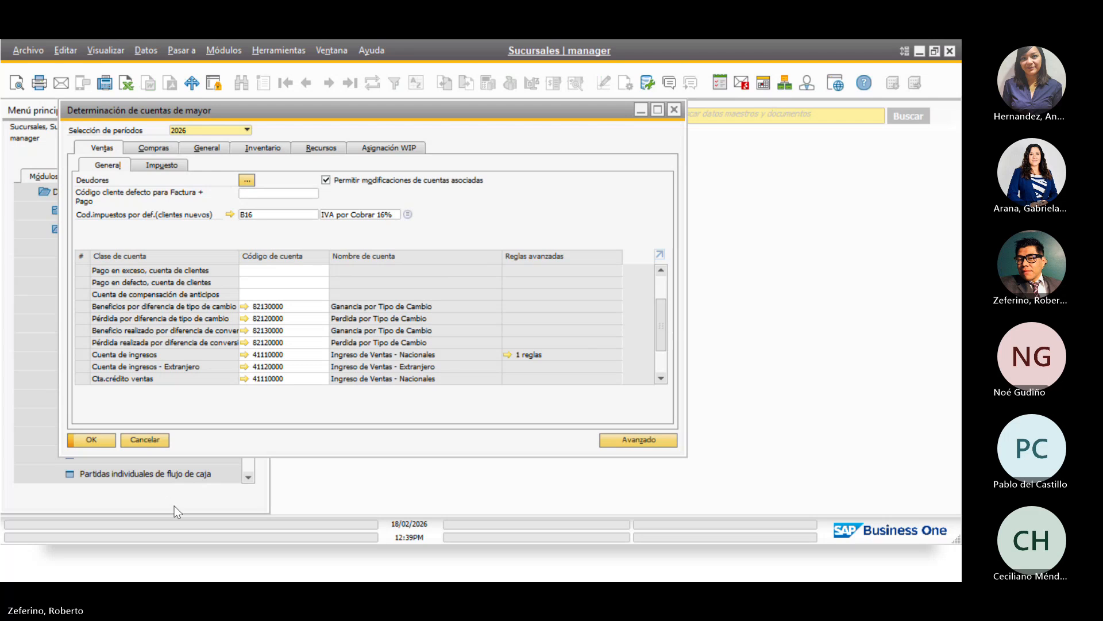
{"action": "left_click", "coordinate": [95, 443]}
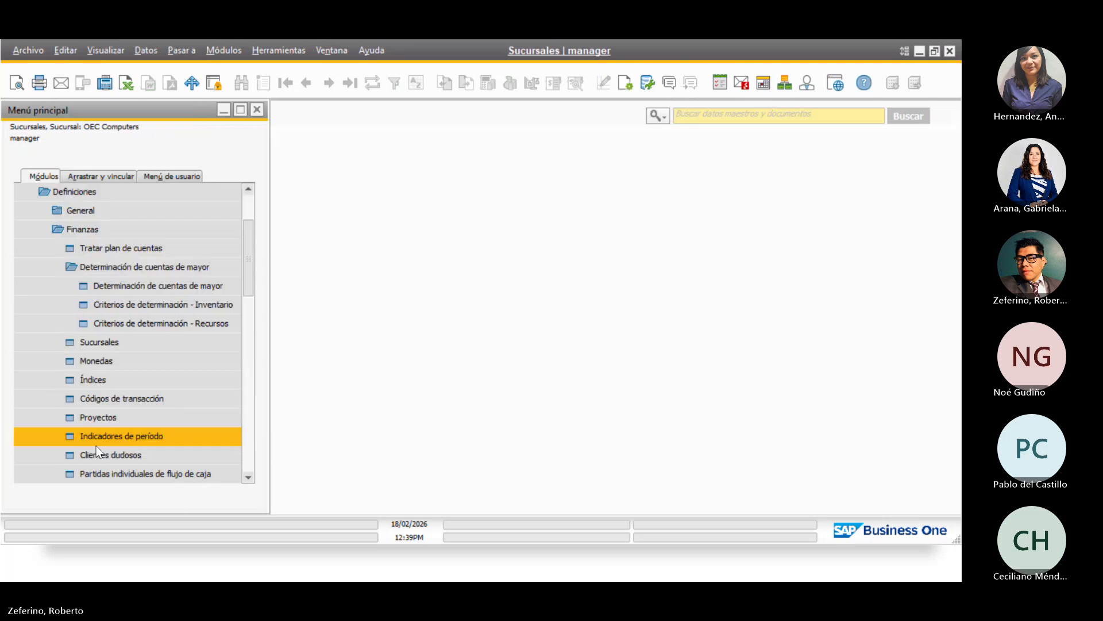
{"action": "left_click", "coordinate": [129, 289]}
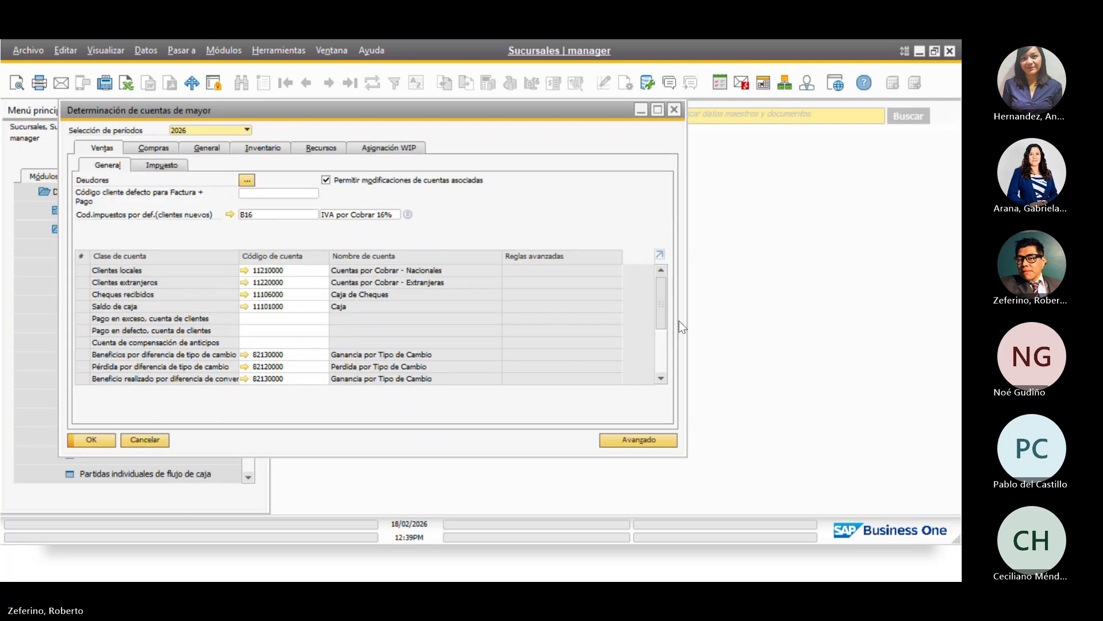
{"action": "left_click", "coordinate": [639, 439]}
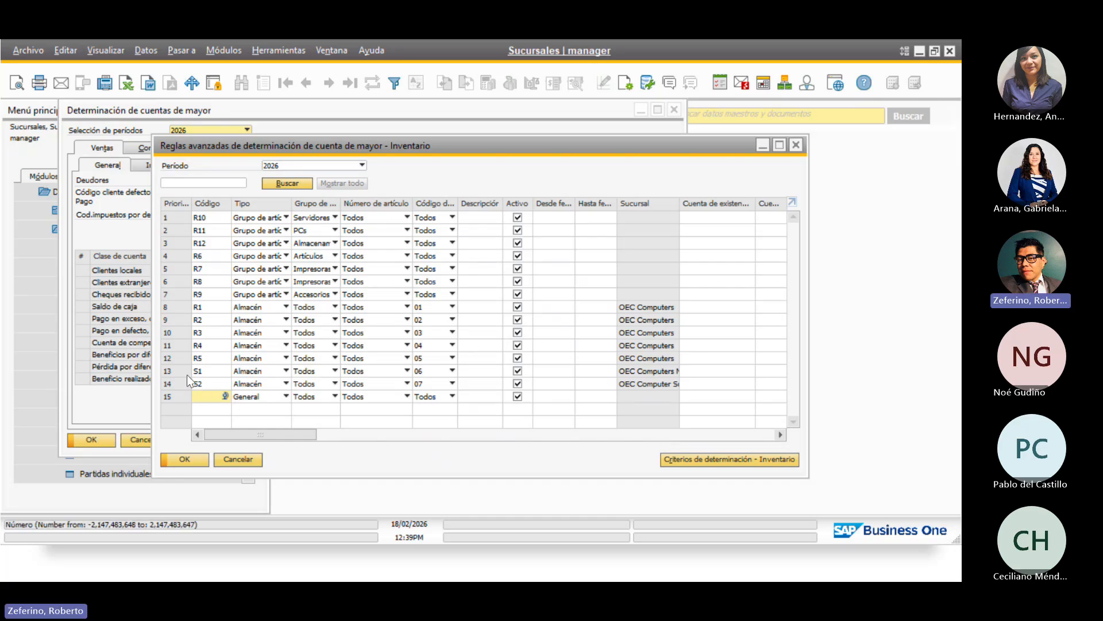
{"action": "left_click", "coordinate": [171, 385]}
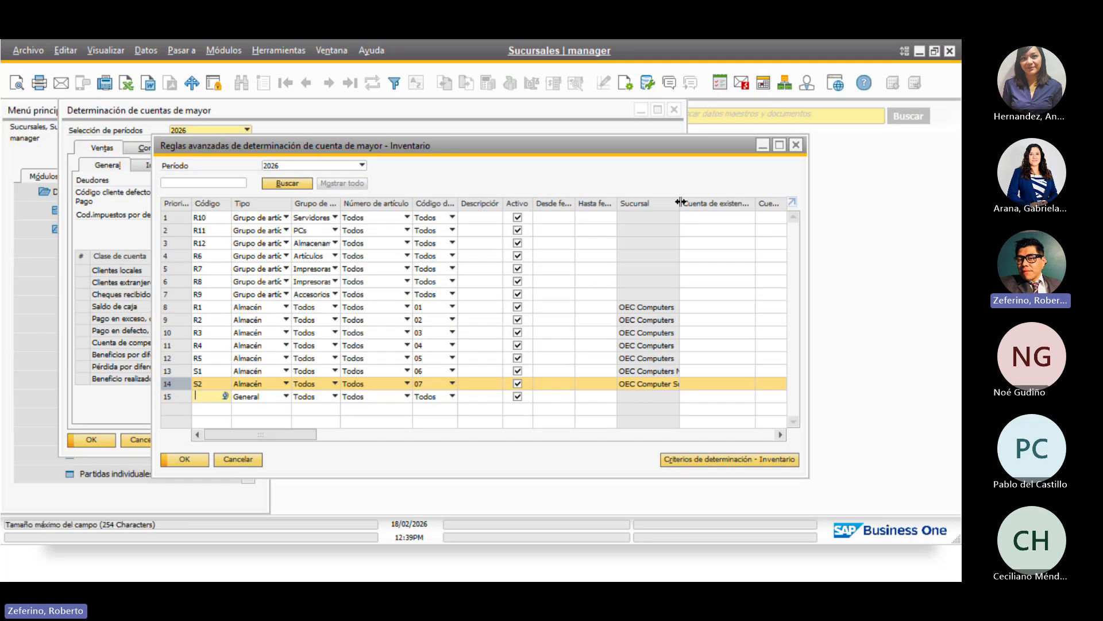
{"action": "left_click_drag", "start_coordinate": [680, 201], "coordinate": [700, 202]}
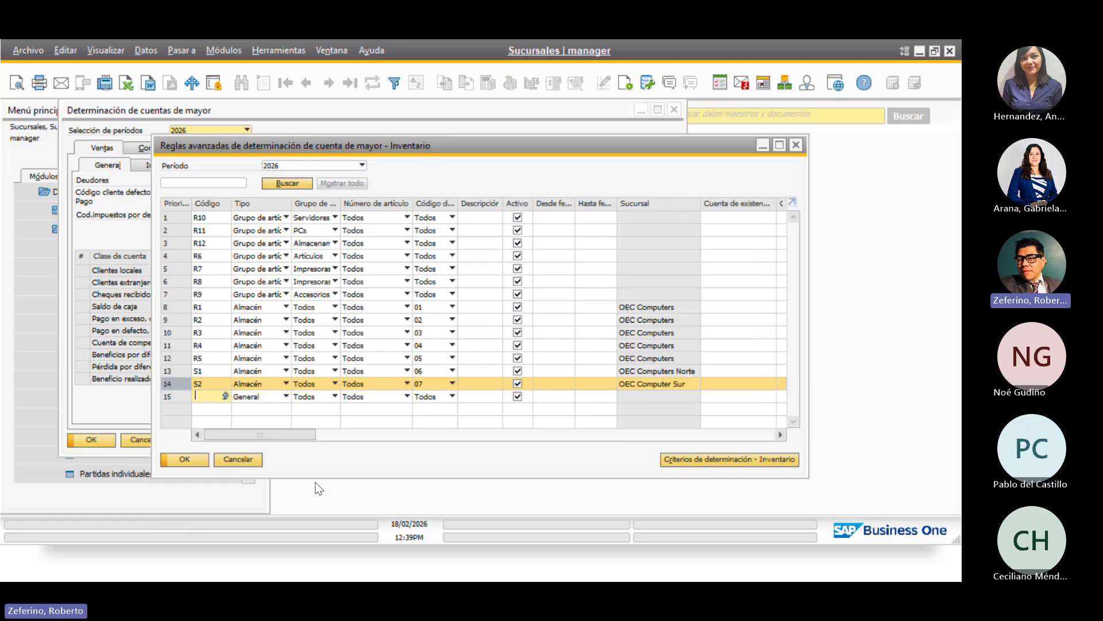
{"action": "left_click", "coordinate": [184, 459]}
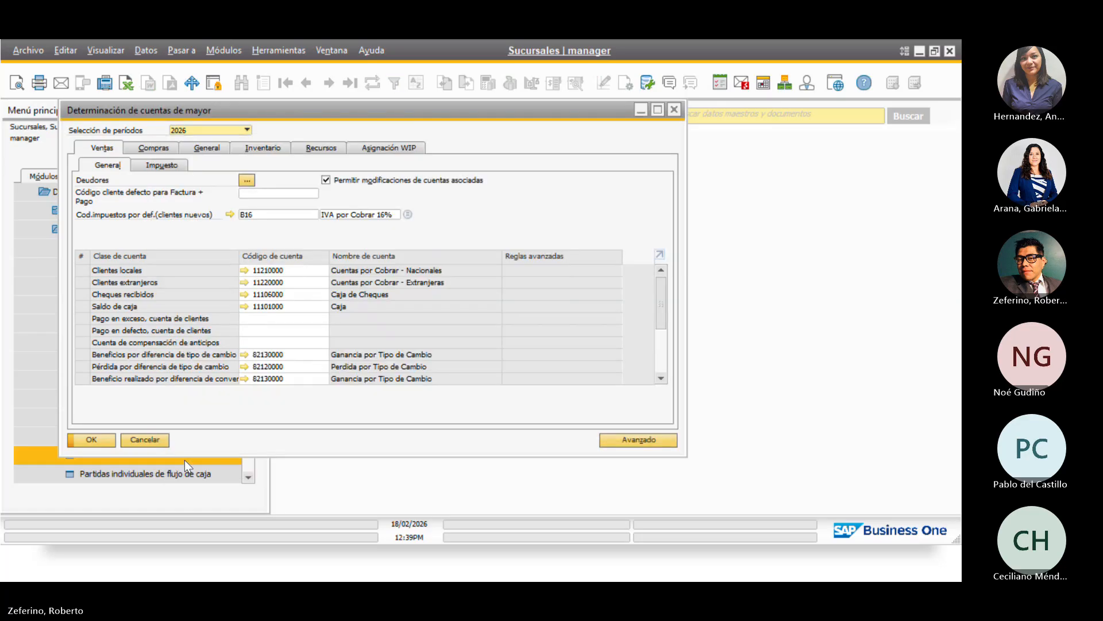
Close G/L account determination and collapse the menu back to the top-level modules
{"action": "left_click", "coordinate": [92, 440]}
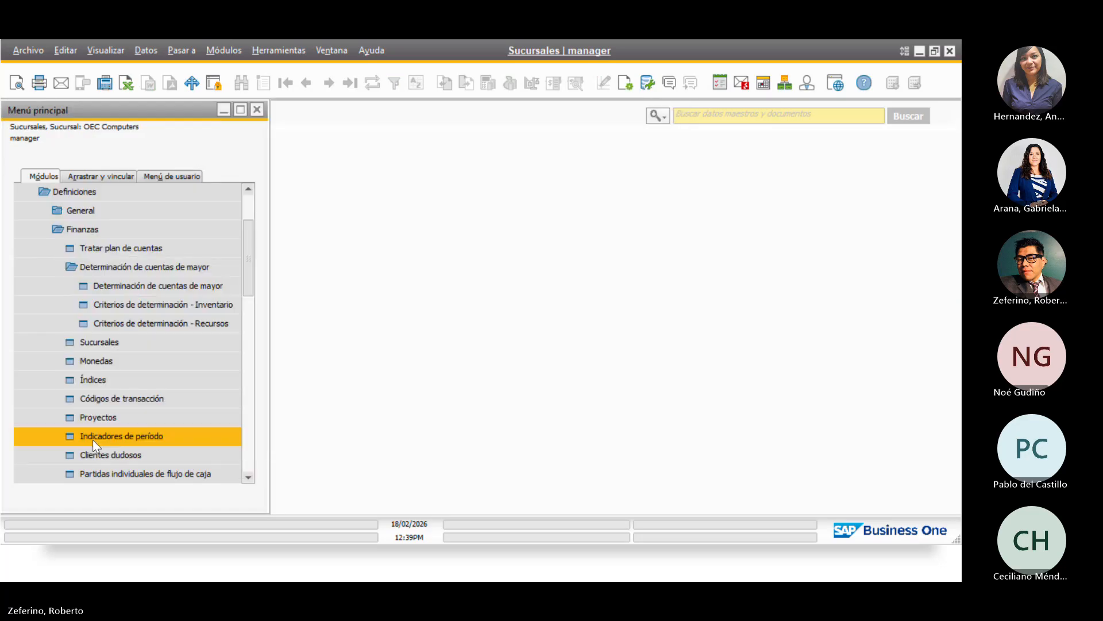
{"action": "left_click", "coordinate": [111, 230]}
{"action": "left_click_drag", "start_coordinate": [249, 275], "coordinate": [247, 215]}
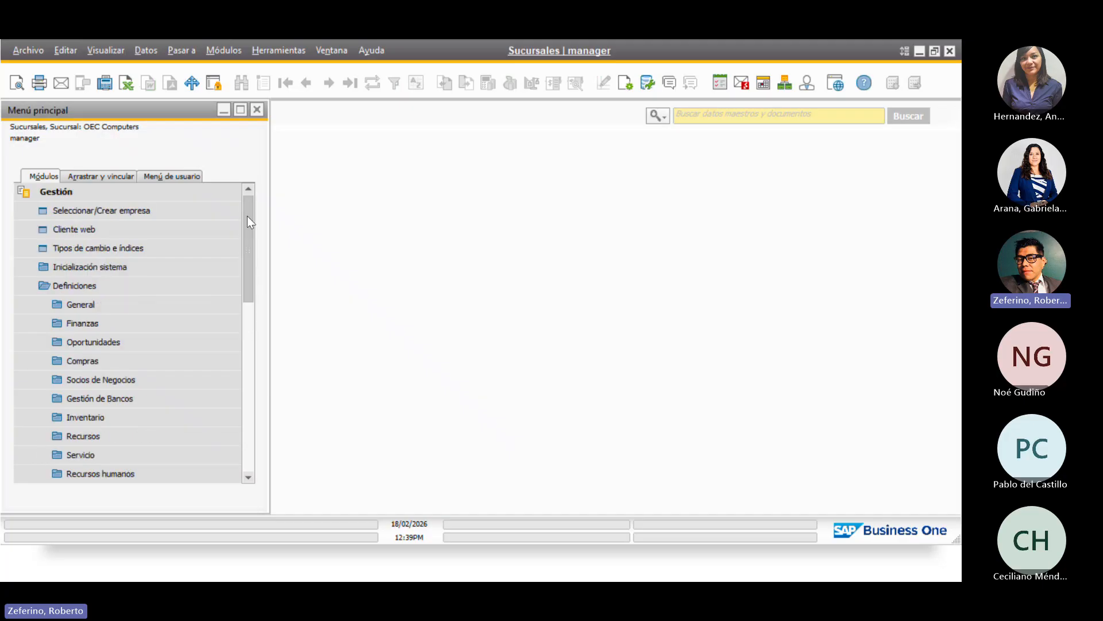
{"action": "left_click", "coordinate": [95, 283]}
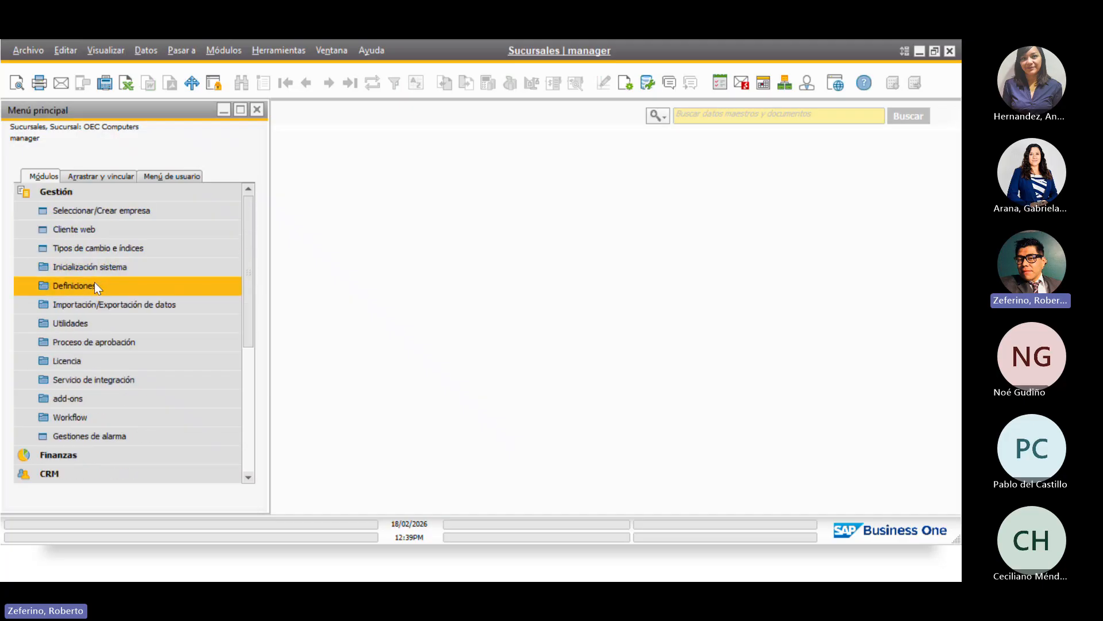
{"action": "left_click", "coordinate": [95, 282]}
{"action": "scroll", "coordinate": [138, 236], "scroll_direction": "up", "scroll_amount": 2}
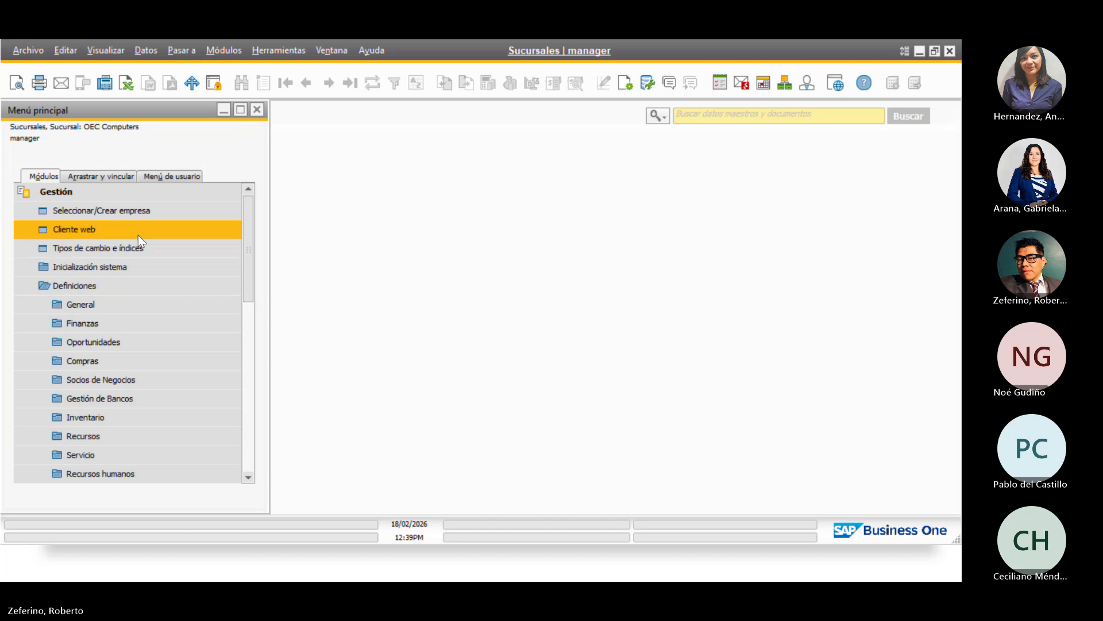
{"action": "left_click", "coordinate": [95, 191]}
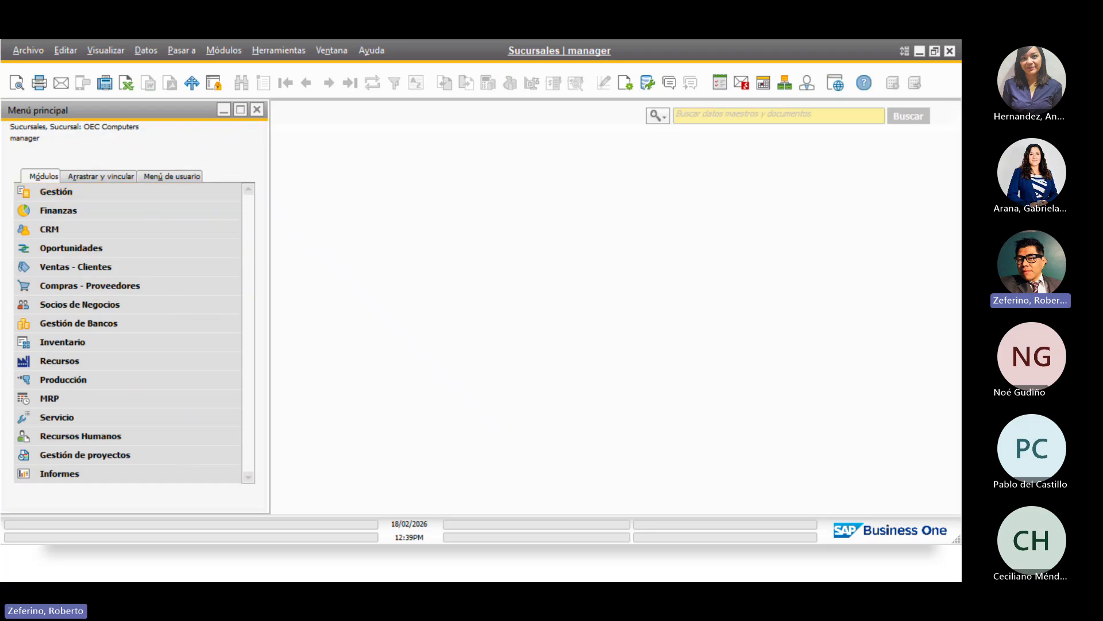
Open a new Factura de deudores and review its Norte/Sur/Manual series, keeping Norte
{"action": "left_click", "coordinate": [126, 272]}
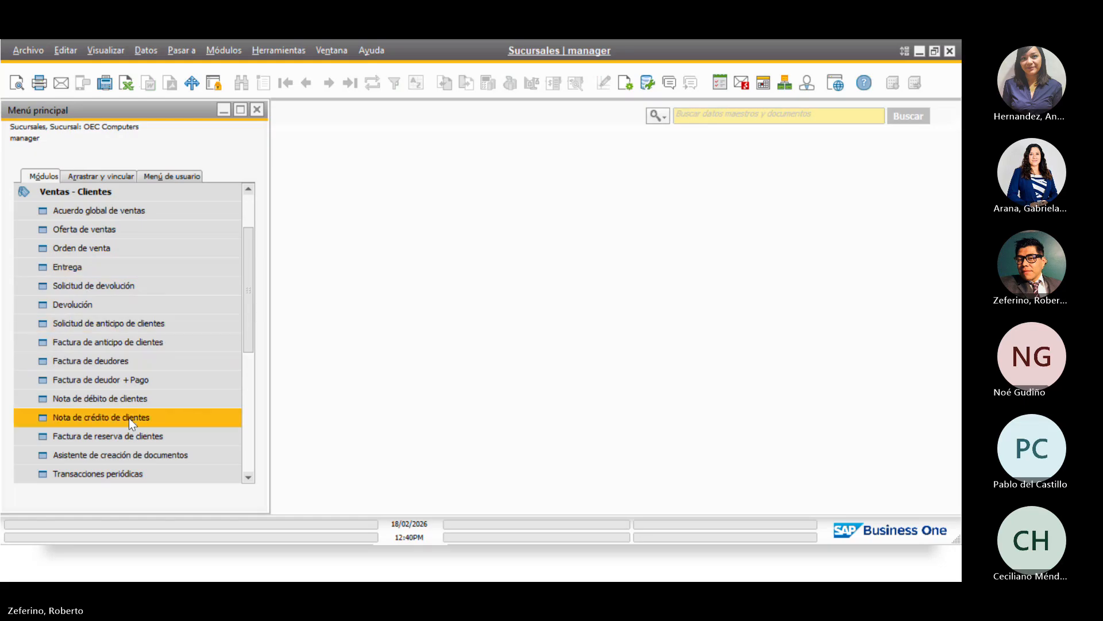
{"action": "left_click", "coordinate": [142, 360]}
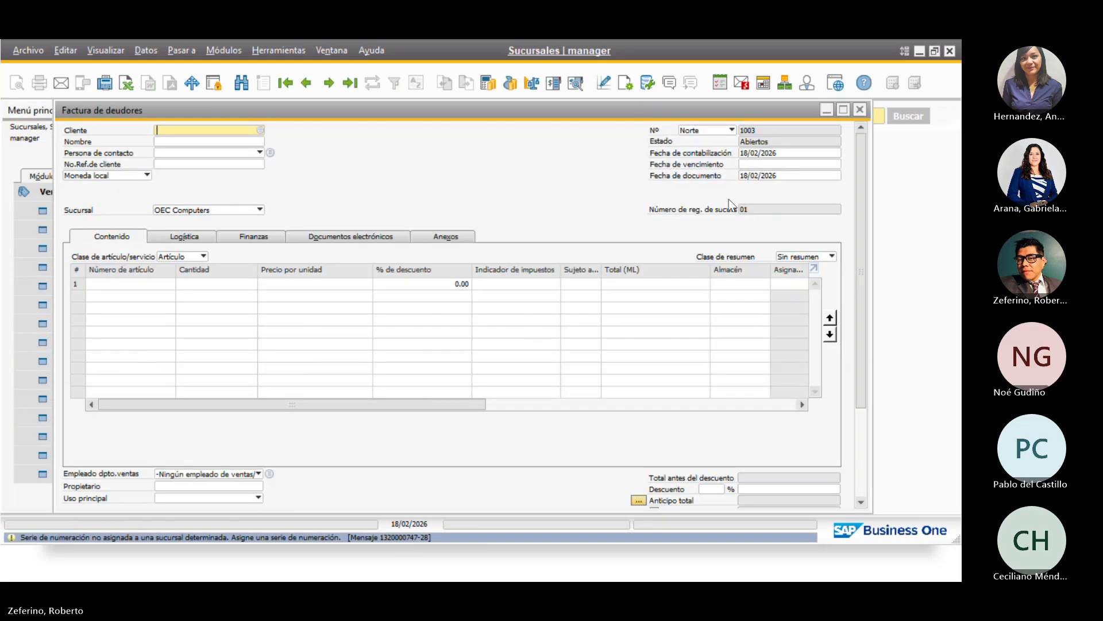
{"action": "left_click", "coordinate": [715, 132]}
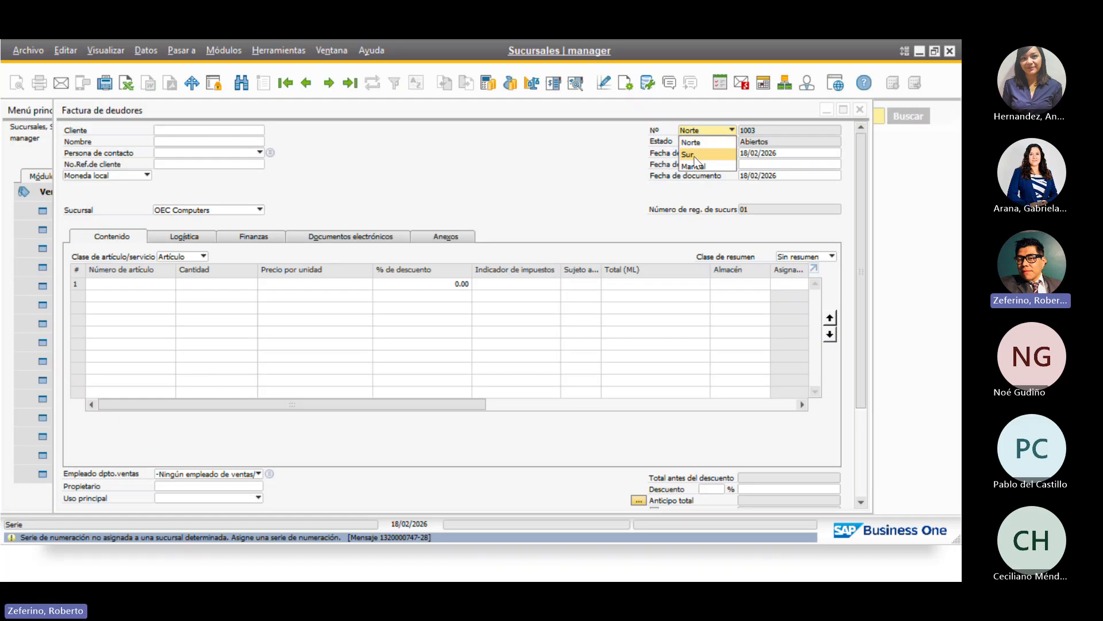
{"action": "left_click", "coordinate": [458, 174]}
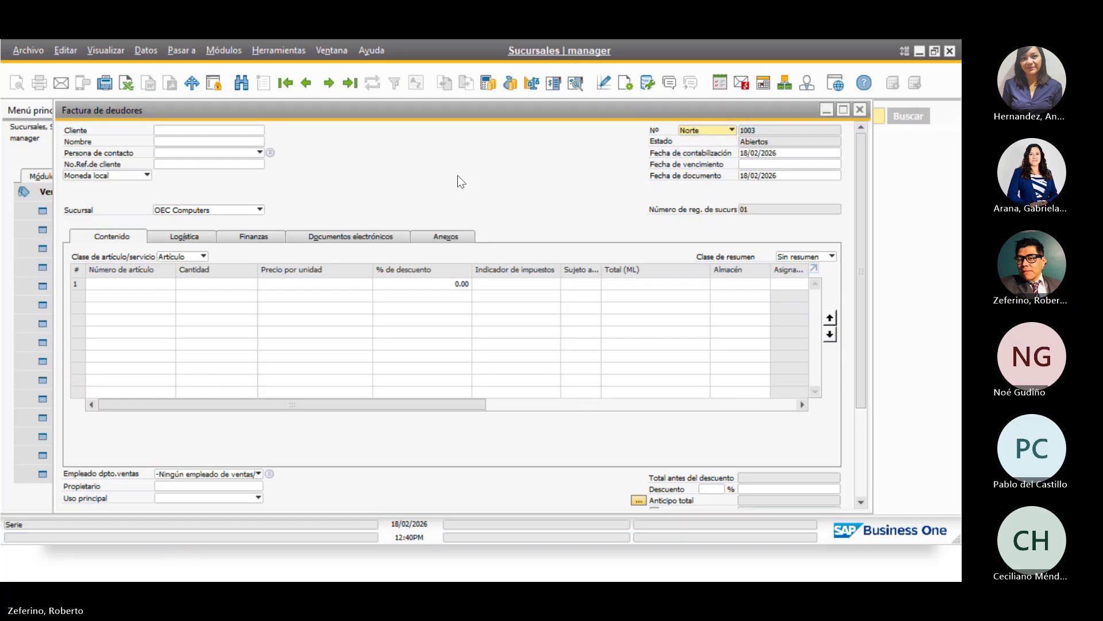
{"action": "left_click", "coordinate": [860, 110]}
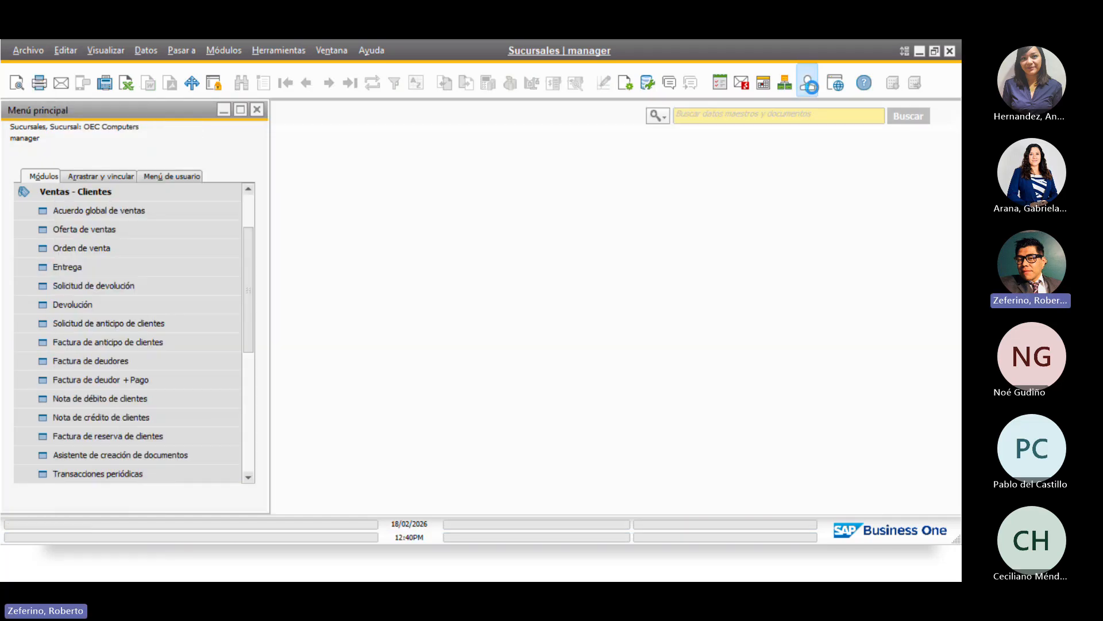
{"action": "left_click", "coordinate": [806, 82]}
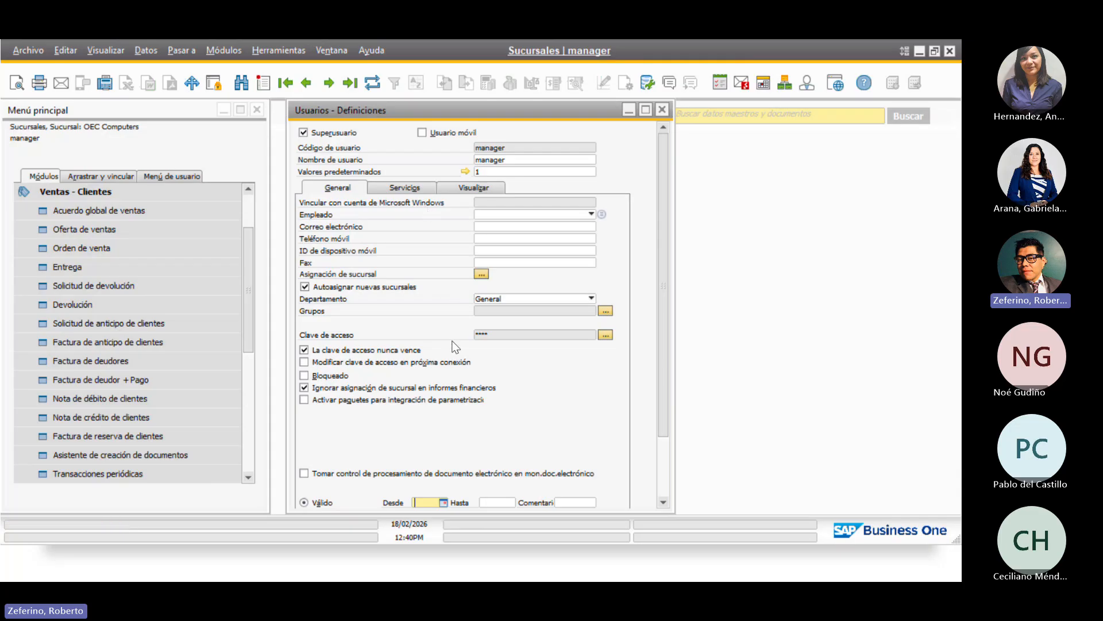
{"action": "left_click", "coordinate": [481, 274]}
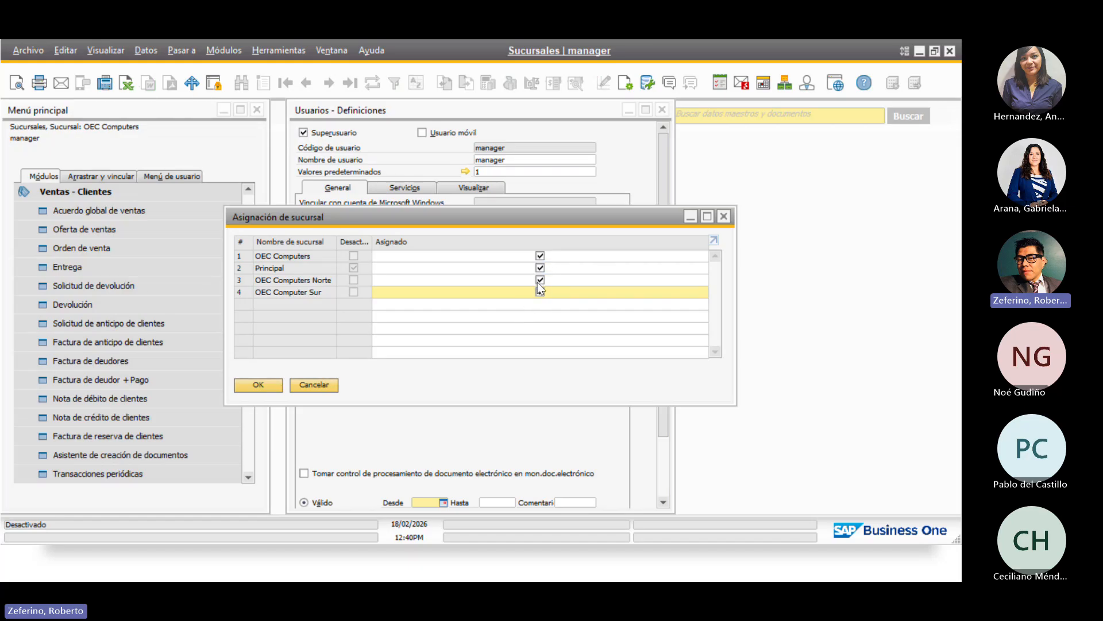
{"action": "left_click", "coordinate": [314, 384]}
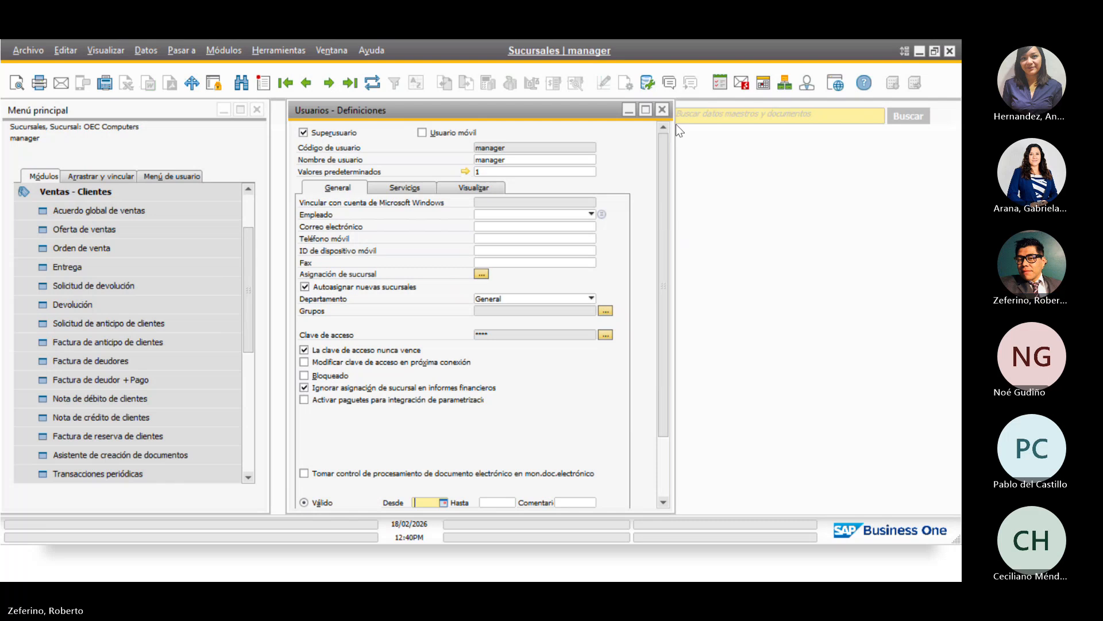
{"action": "left_click", "coordinate": [662, 110]}
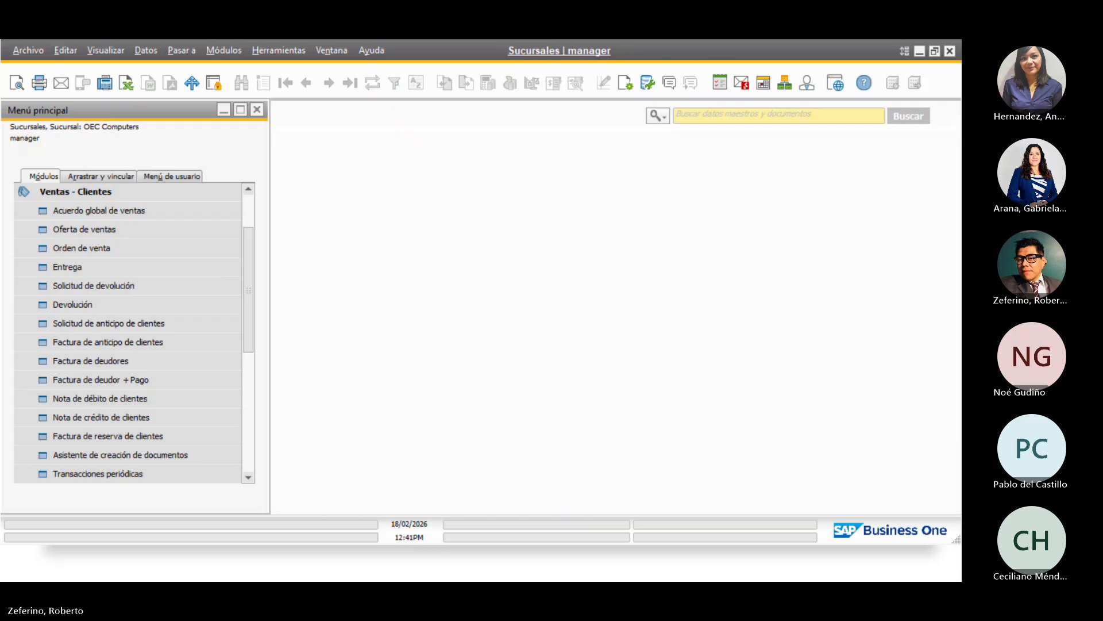
Sign in to the maximized second session with the other user's ID and password
{"action": "left_click_drag", "start_coordinate": [0, 111], "coordinate": [408, 150]}
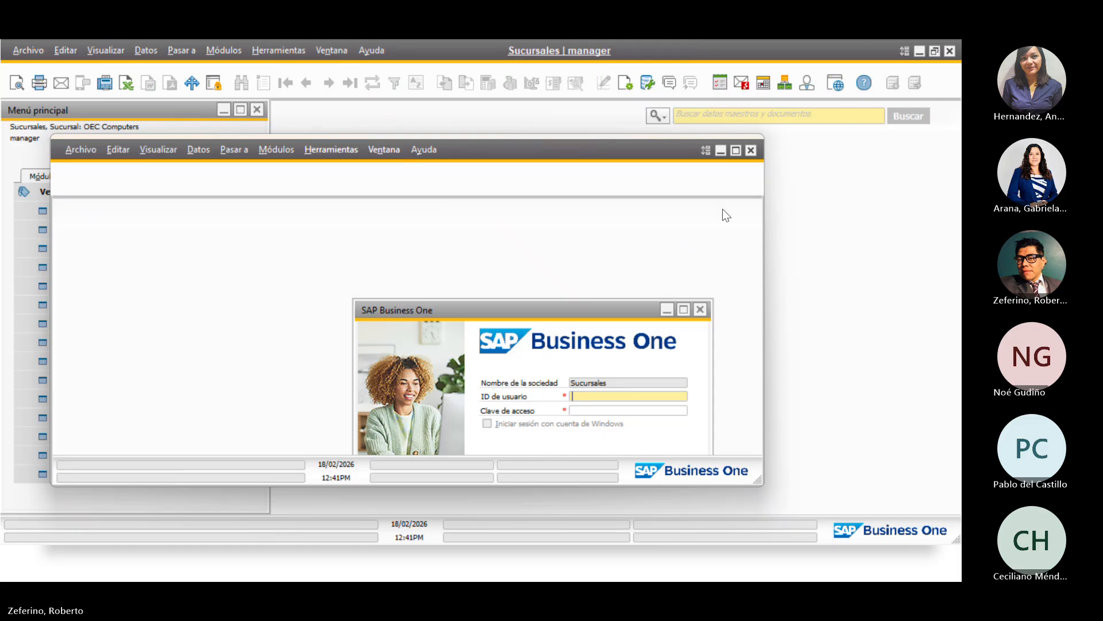
{"action": "left_click", "coordinate": [735, 150]}
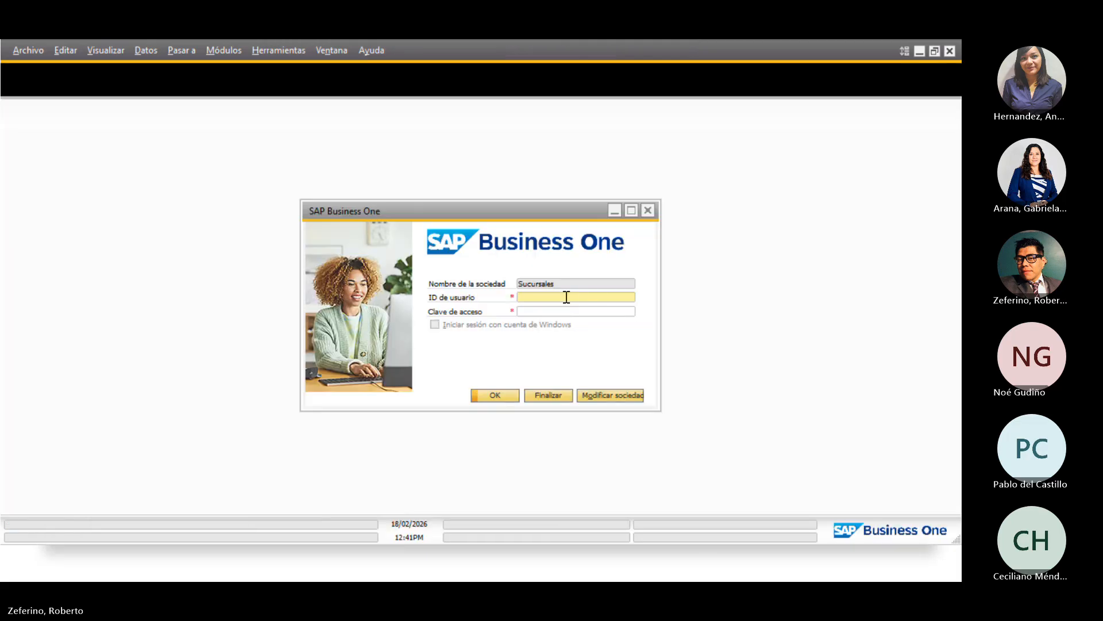
{"action": "key", "text": "Tab"}
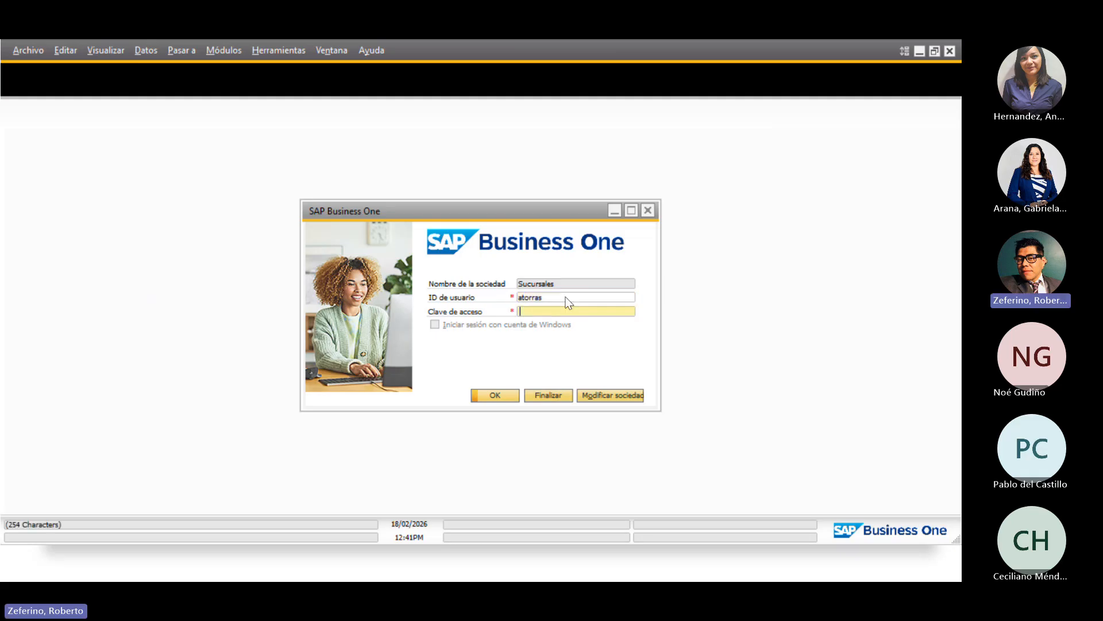
{"action": "type", "text": "****"}
{"action": "key", "text": "Return"}
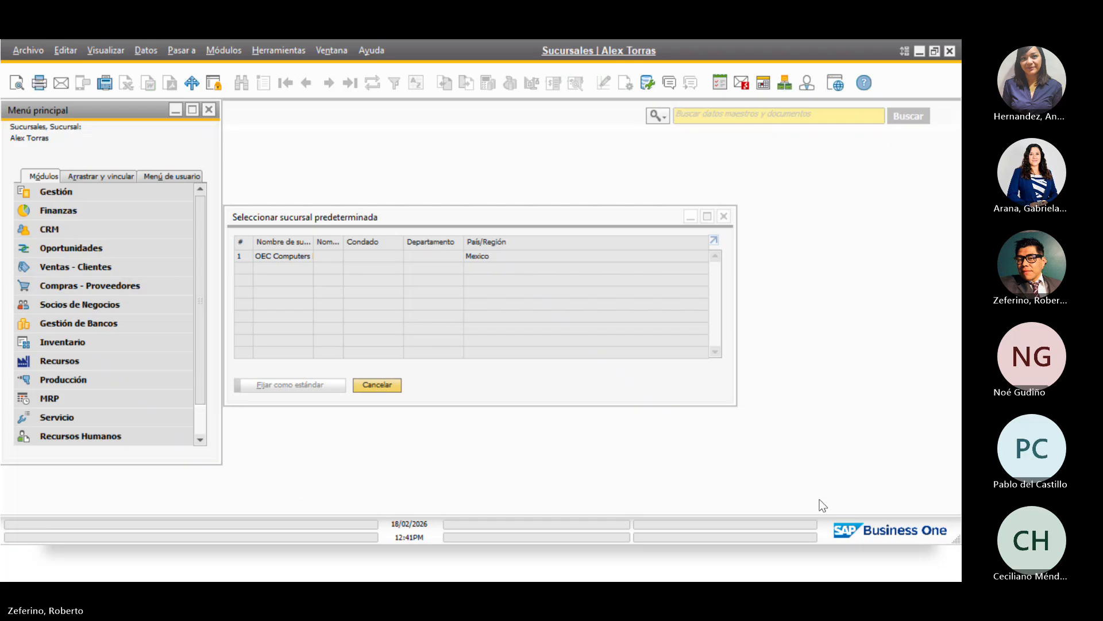
Set OEC Computers Norte as the default branch and expand Ventas - Clientes
{"action": "left_click", "coordinate": [242, 256]}
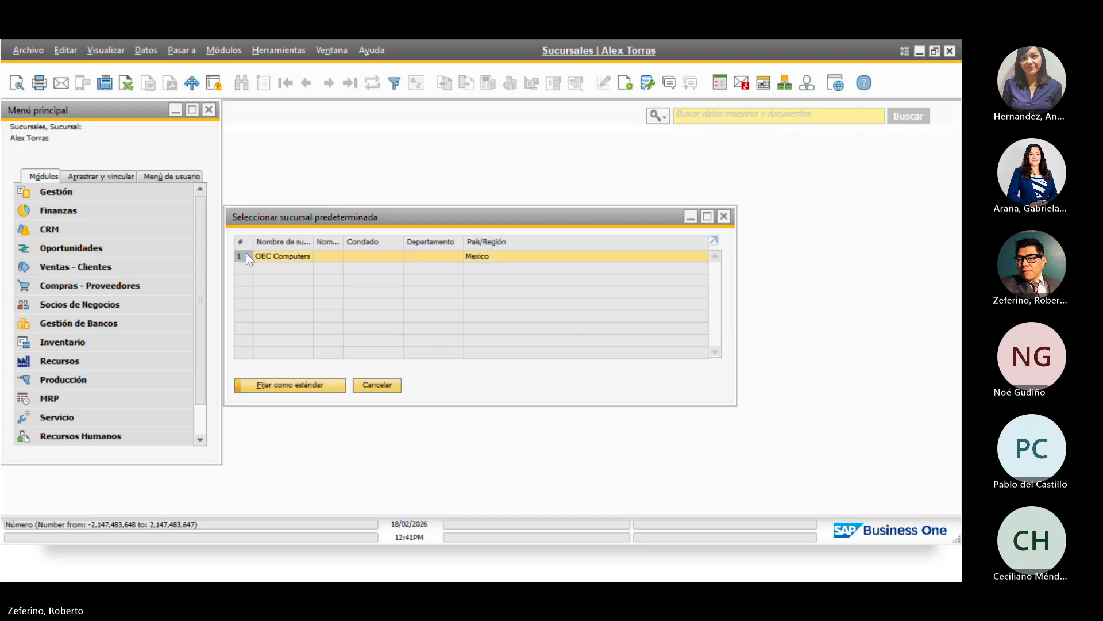
{"action": "double_click", "coordinate": [307, 237]}
{"action": "left_click", "coordinate": [262, 386]}
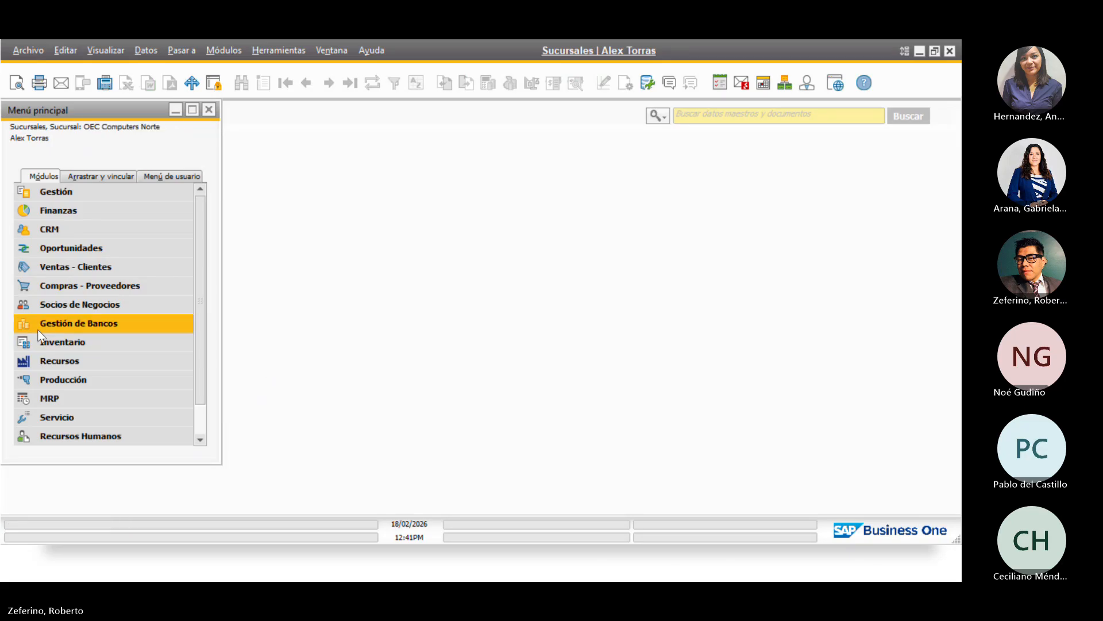
{"action": "left_click", "coordinate": [91, 267]}
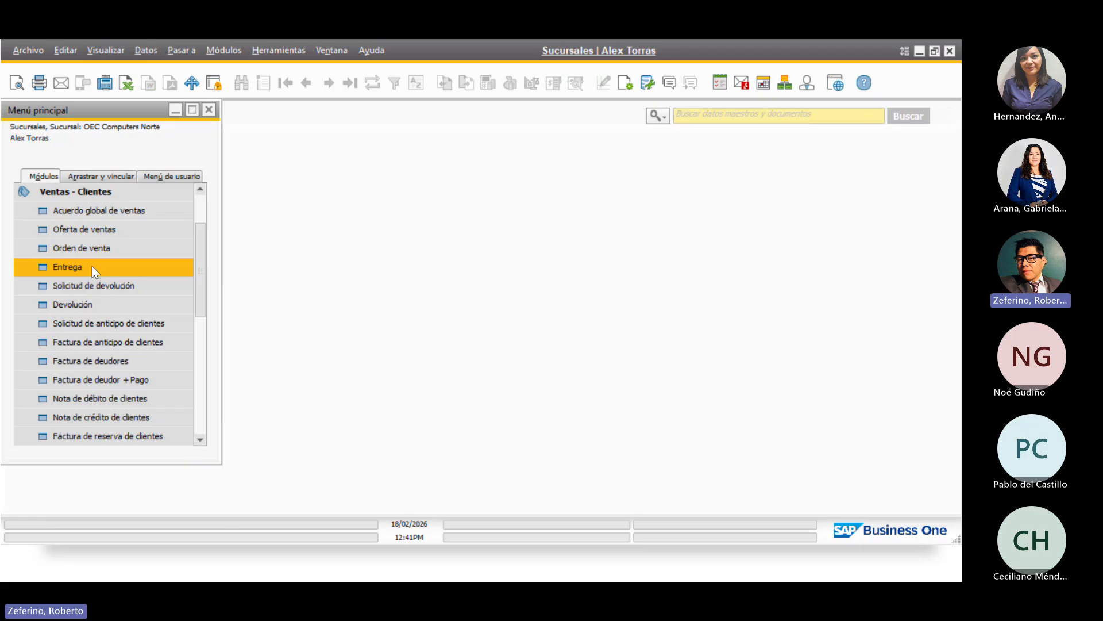
{"action": "left_click", "coordinate": [112, 361]}
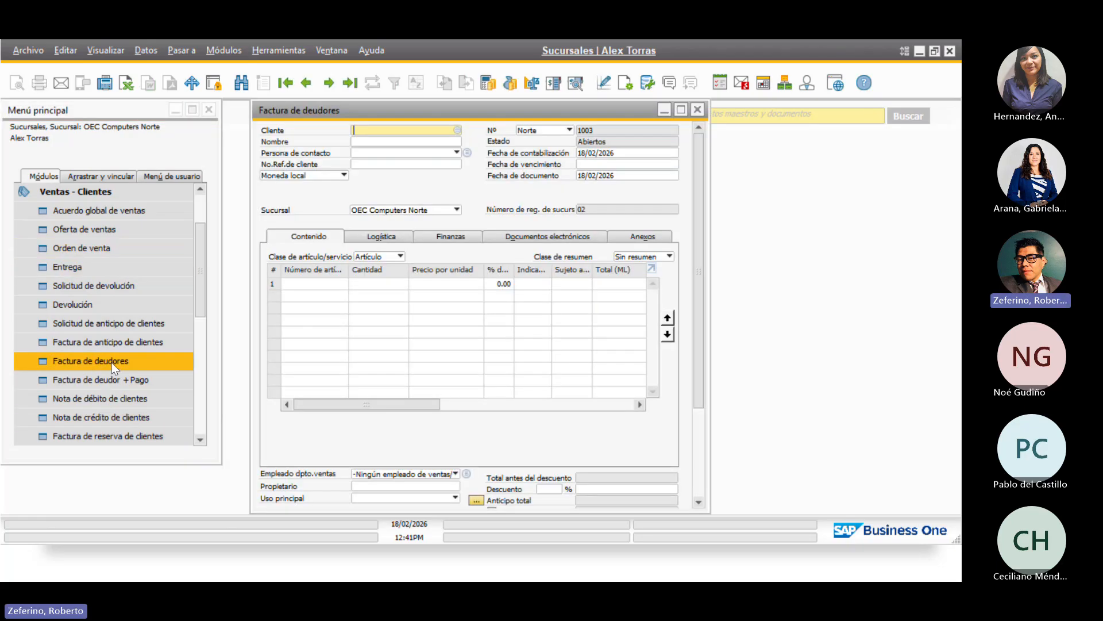
{"action": "left_click", "coordinate": [539, 131]}
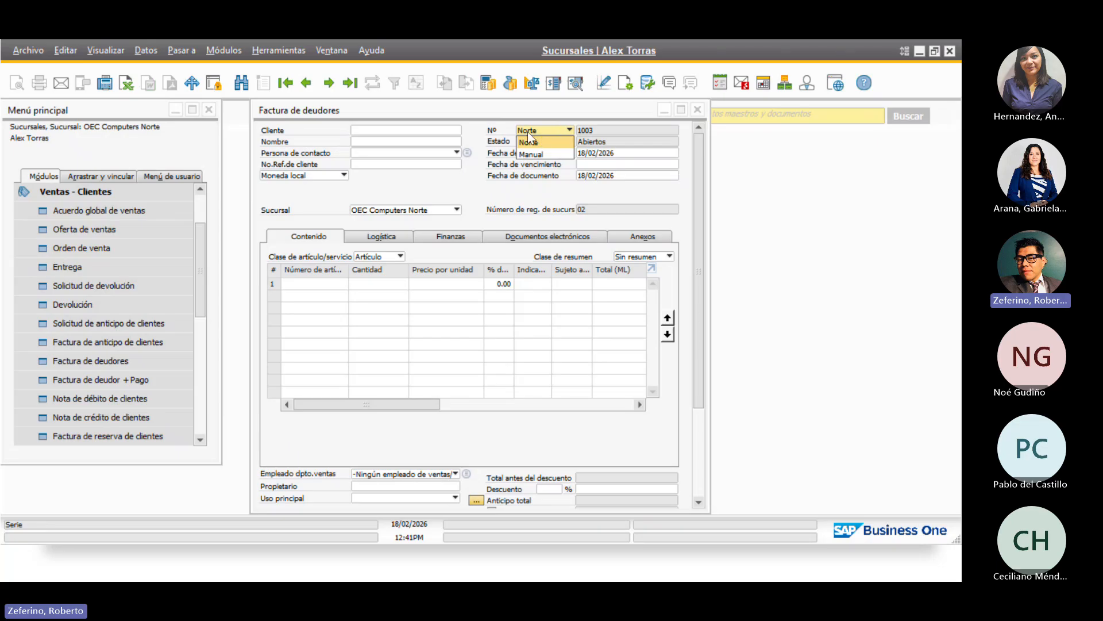
{"action": "left_click", "coordinate": [464, 195]}
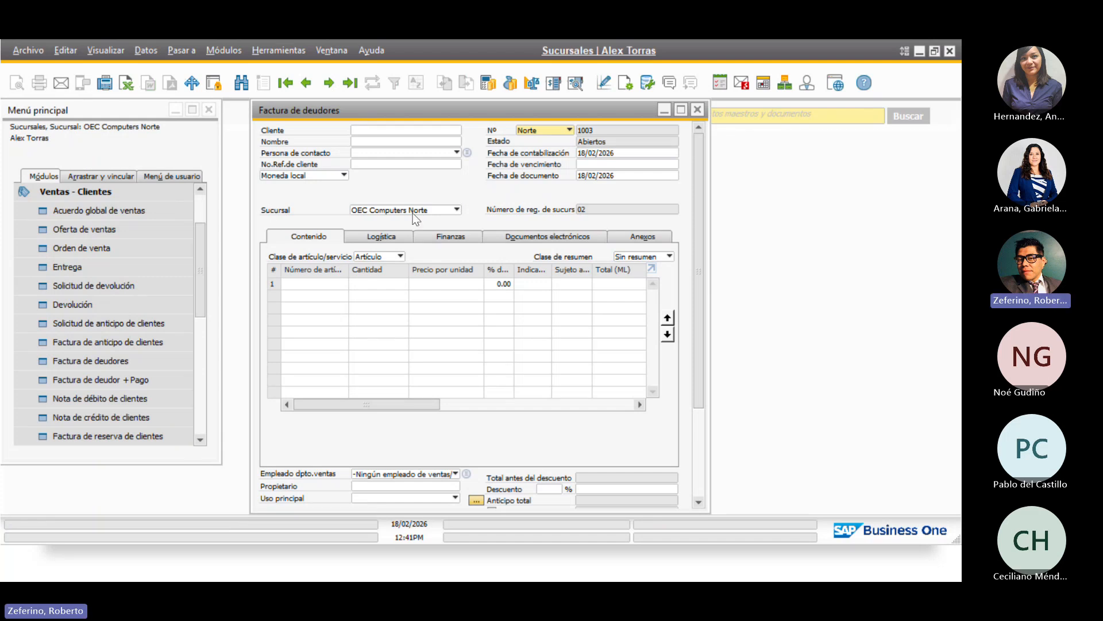
{"action": "left_click", "coordinate": [447, 209]}
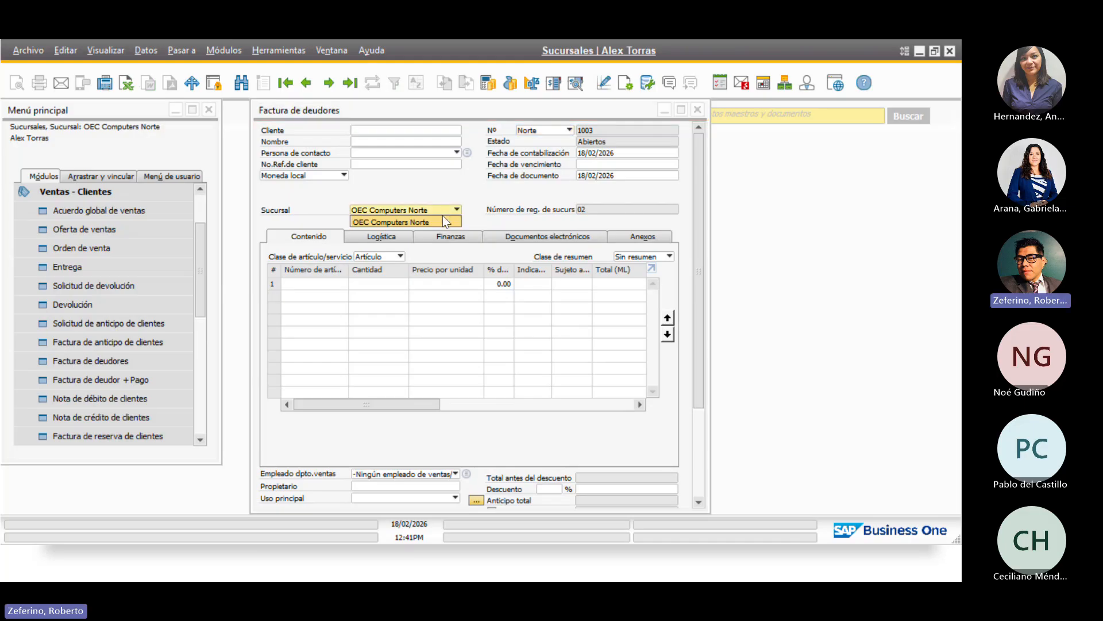
{"action": "left_click", "coordinate": [479, 195]}
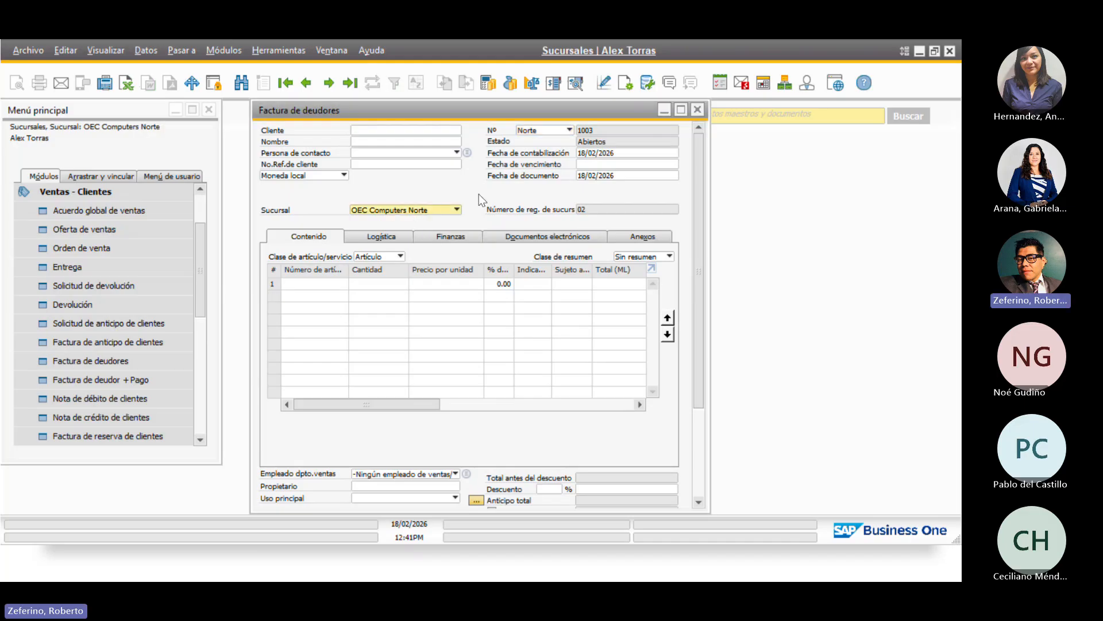
{"action": "left_click_drag", "start_coordinate": [695, 264], "coordinate": [712, 297]}
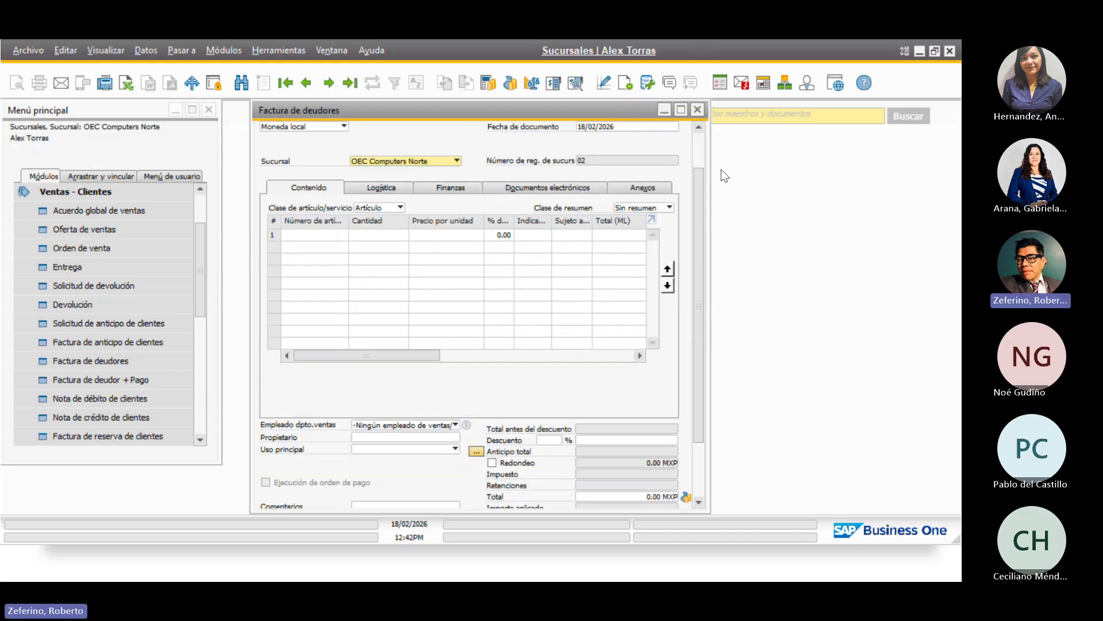
{"action": "left_click", "coordinate": [698, 110]}
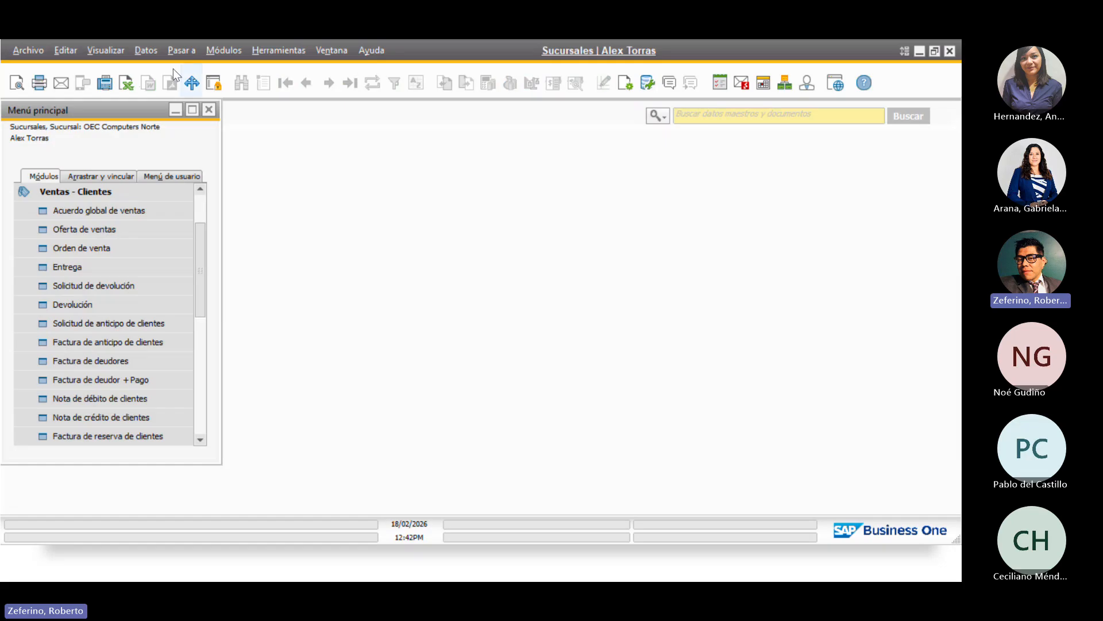
Exit the current session via Archivo > Salir and confirm with Sí
{"action": "left_click", "coordinate": [28, 50]}
{"action": "left_click", "coordinate": [50, 262]}
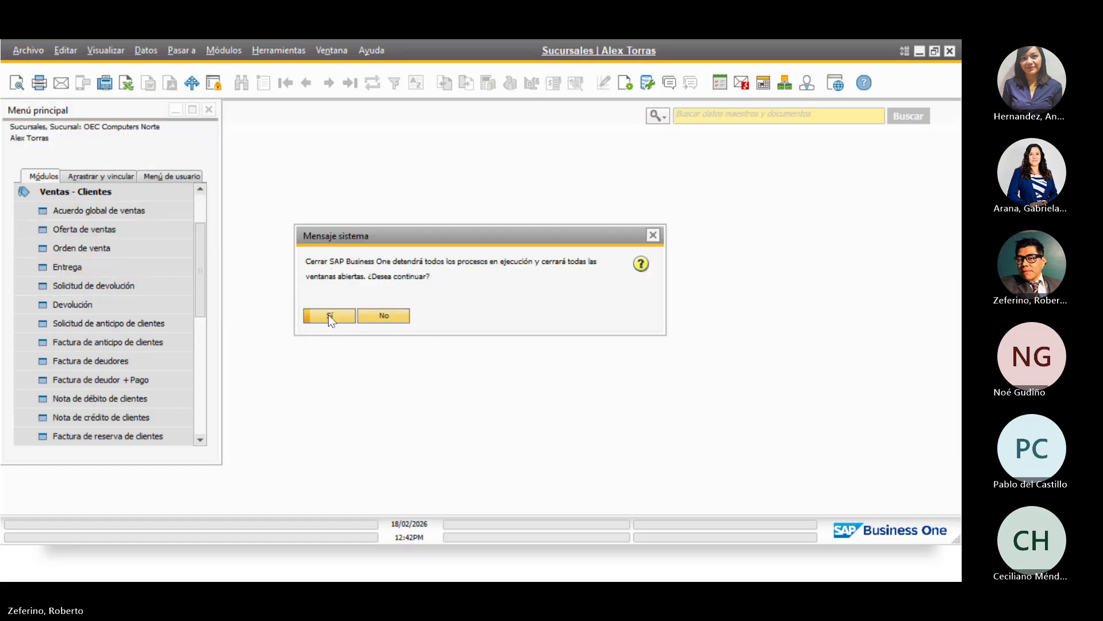
{"action": "left_click", "coordinate": [328, 315]}
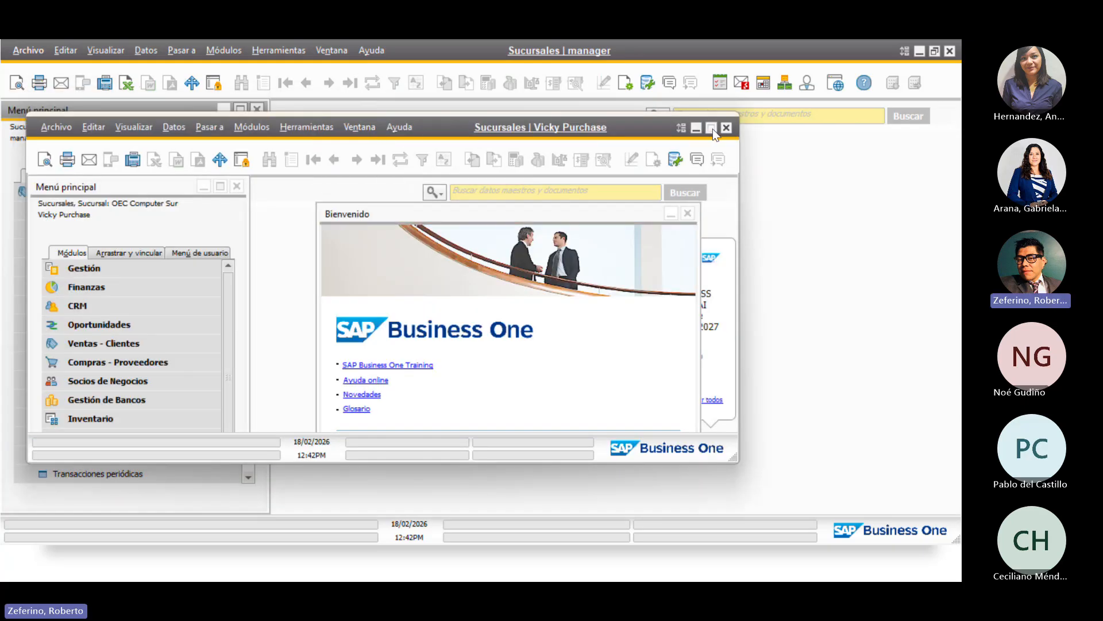
Maximize the OEC Computer Sur session window and close the Bienvenido page
{"action": "left_click", "coordinate": [711, 127]}
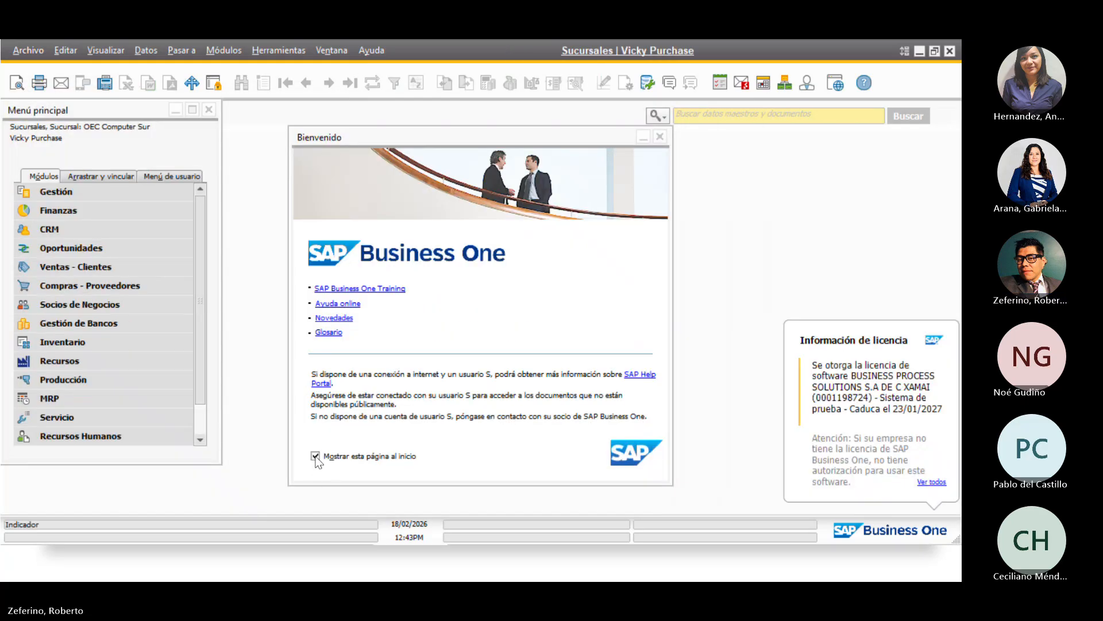
{"action": "left_click", "coordinate": [659, 138]}
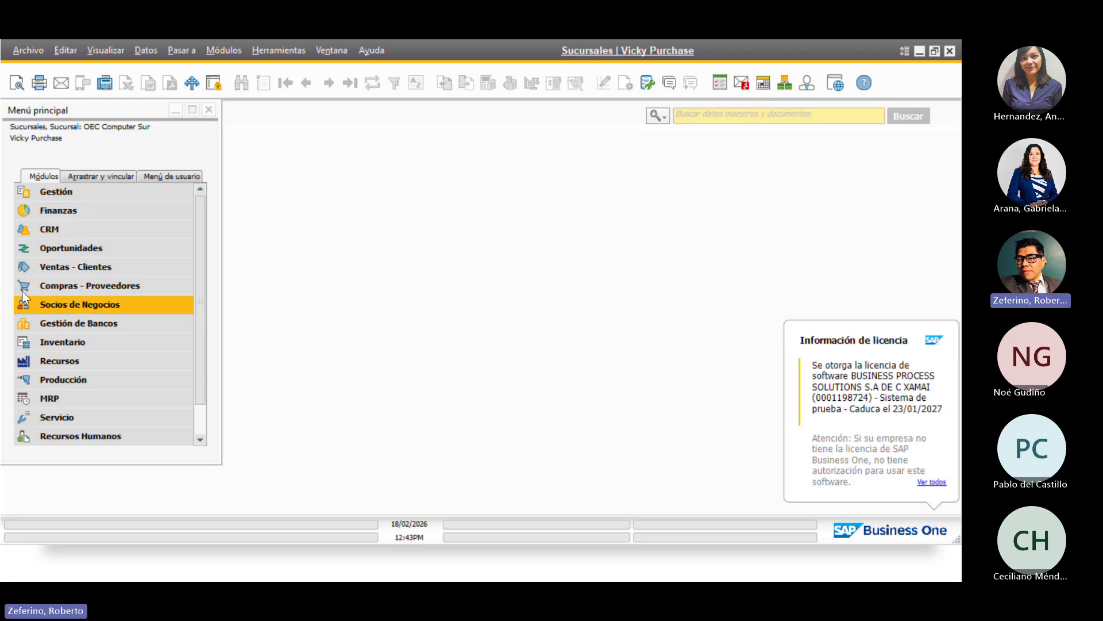
Start a new Factura de deudores on series Sur, number 3000, branch OEC Computer Sur
{"action": "left_click", "coordinate": [82, 270]}
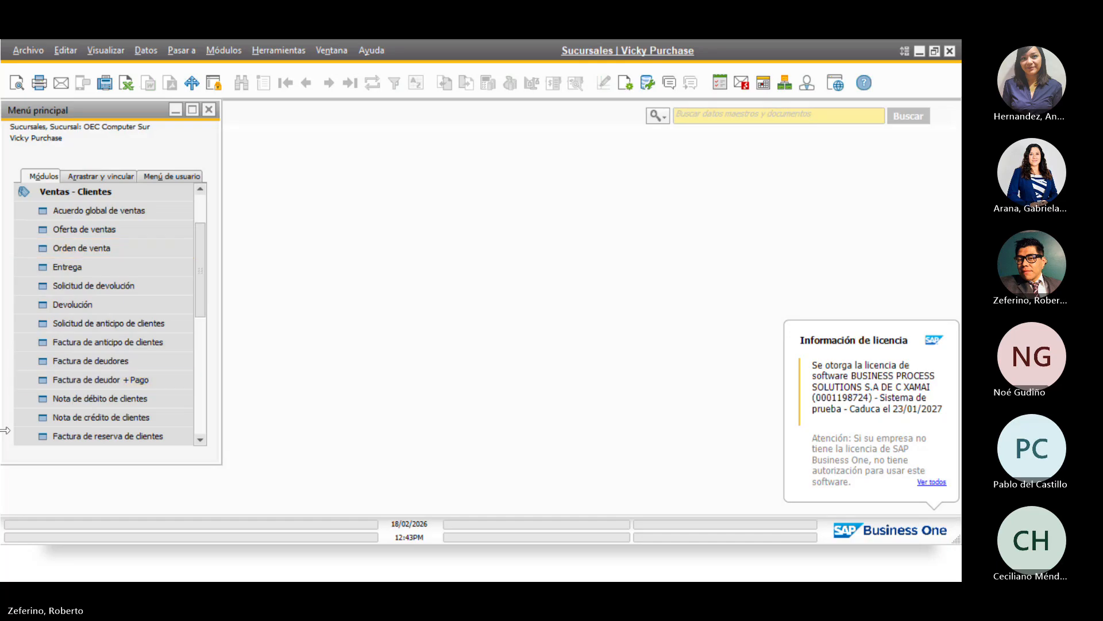
{"action": "left_click", "coordinate": [95, 361]}
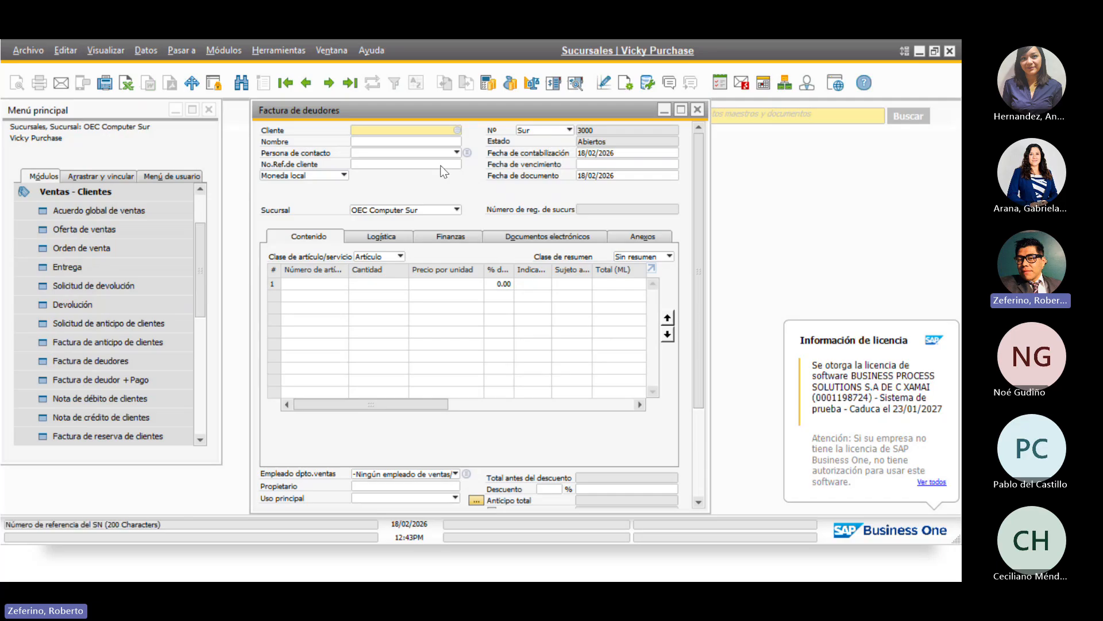
{"action": "left_click", "coordinate": [536, 131]}
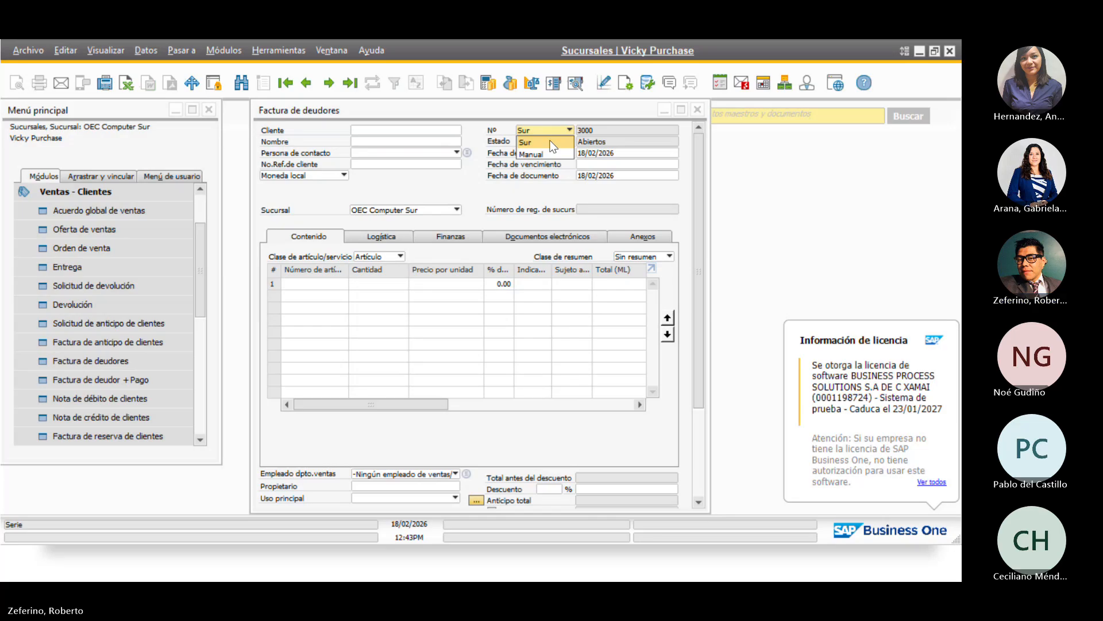
{"action": "left_click", "coordinate": [516, 188]}
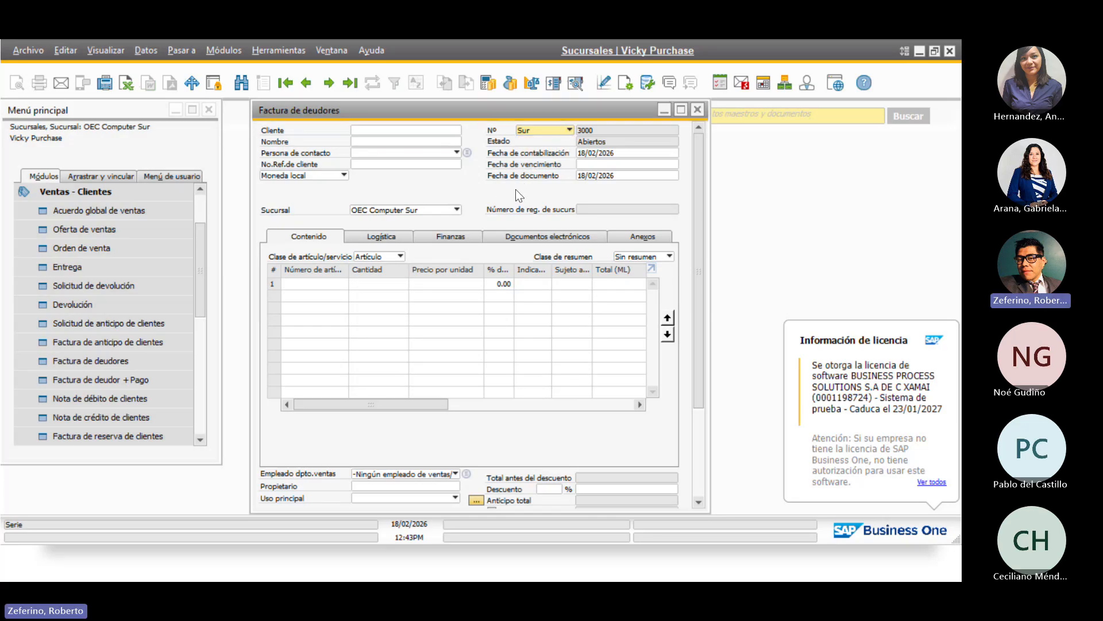
{"action": "left_click", "coordinate": [436, 212]}
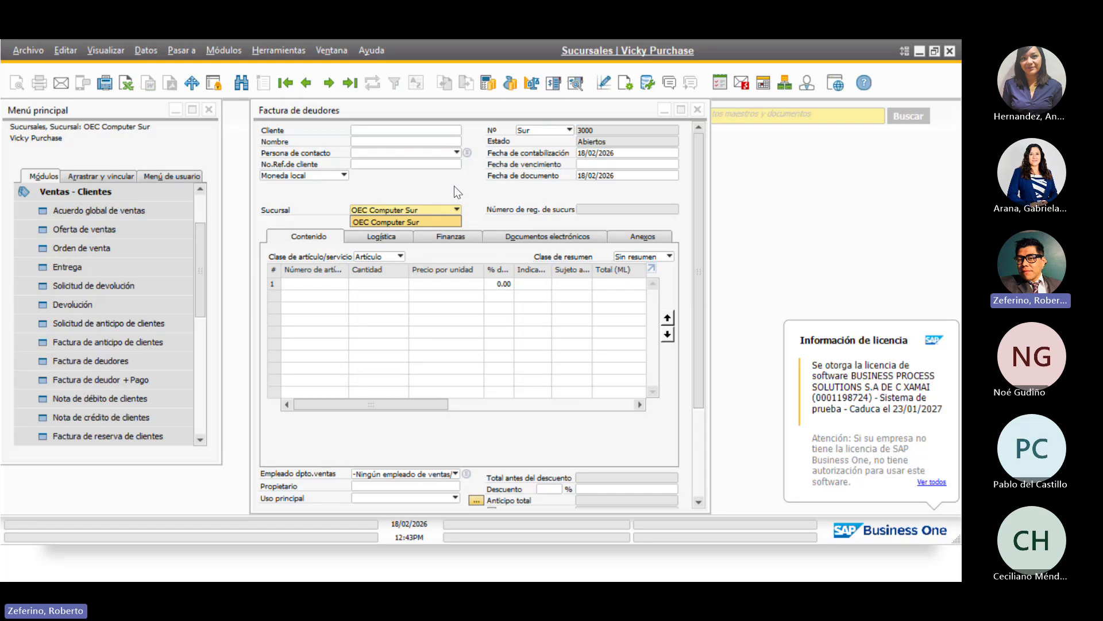
{"action": "left_click", "coordinate": [420, 184]}
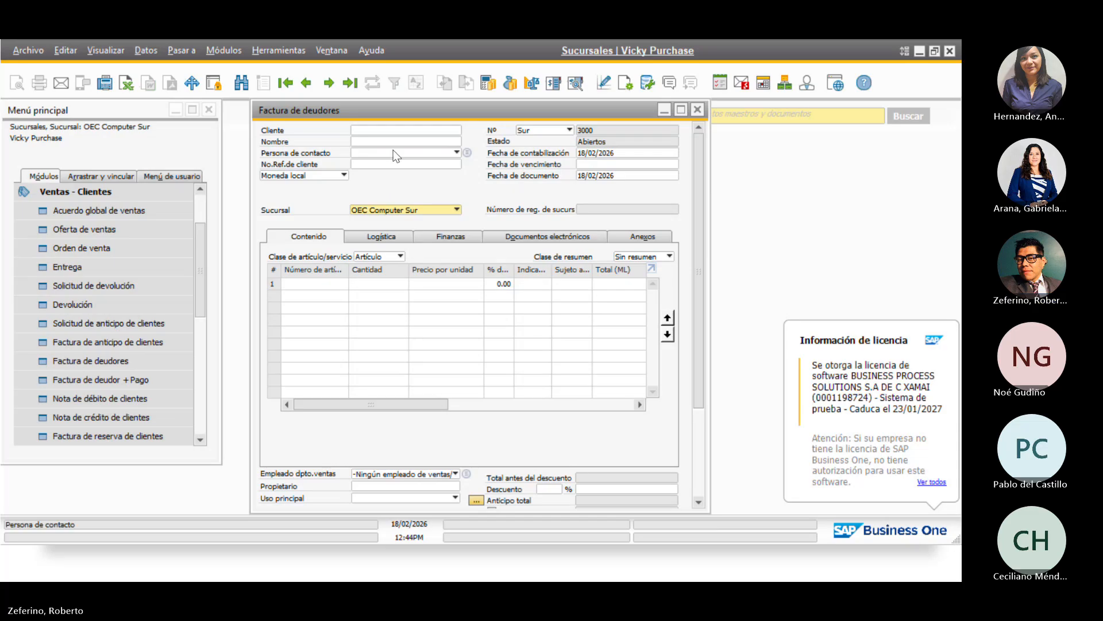
Select customer C1111 Cliente Mostrador, accepting the credit-limit warning
{"action": "left_click", "coordinate": [441, 131]}
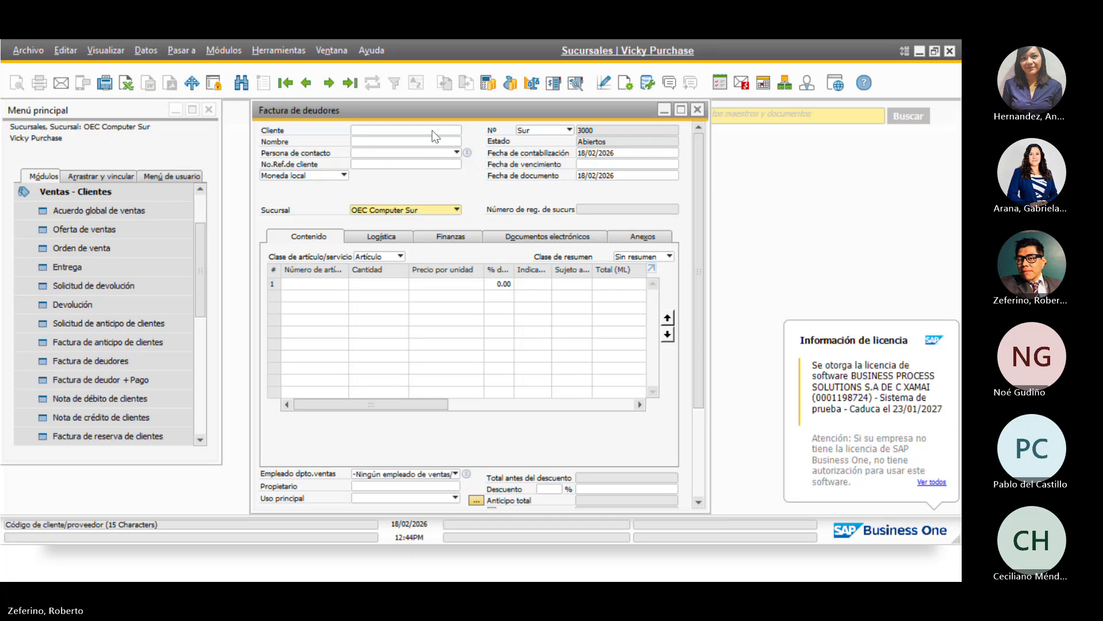
{"action": "left_click", "coordinate": [457, 131]}
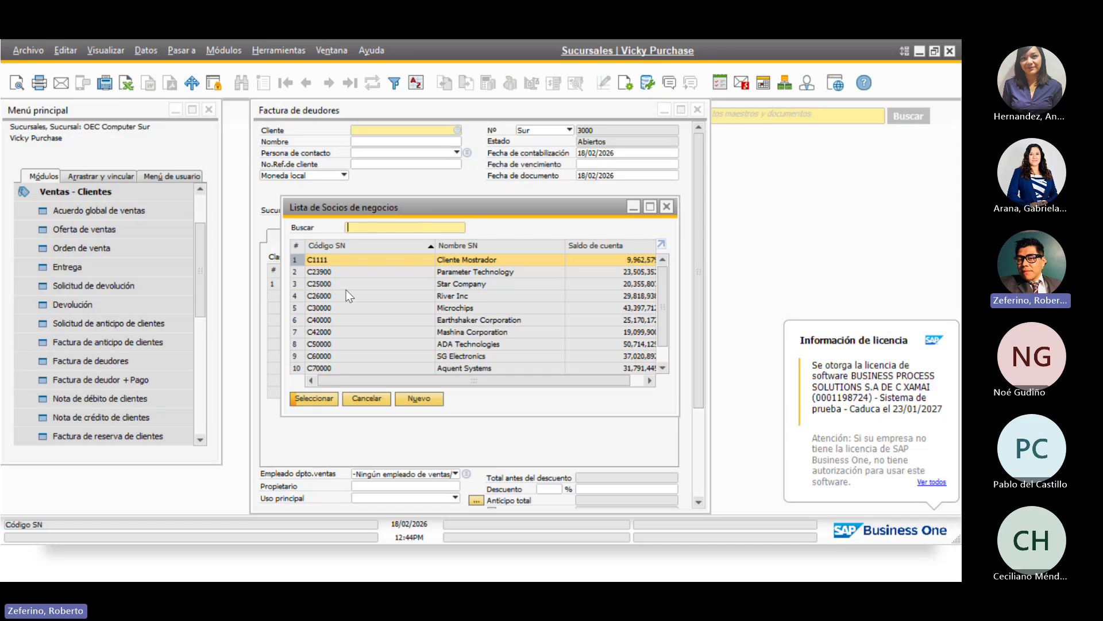
{"action": "left_click", "coordinate": [310, 398]}
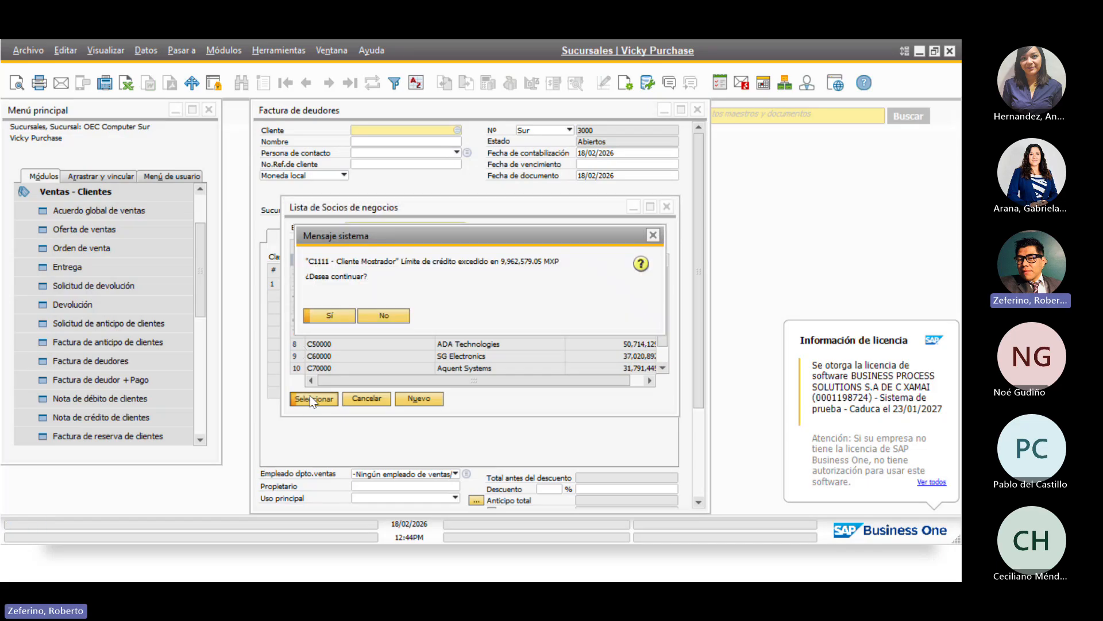
{"action": "left_click", "coordinate": [330, 316]}
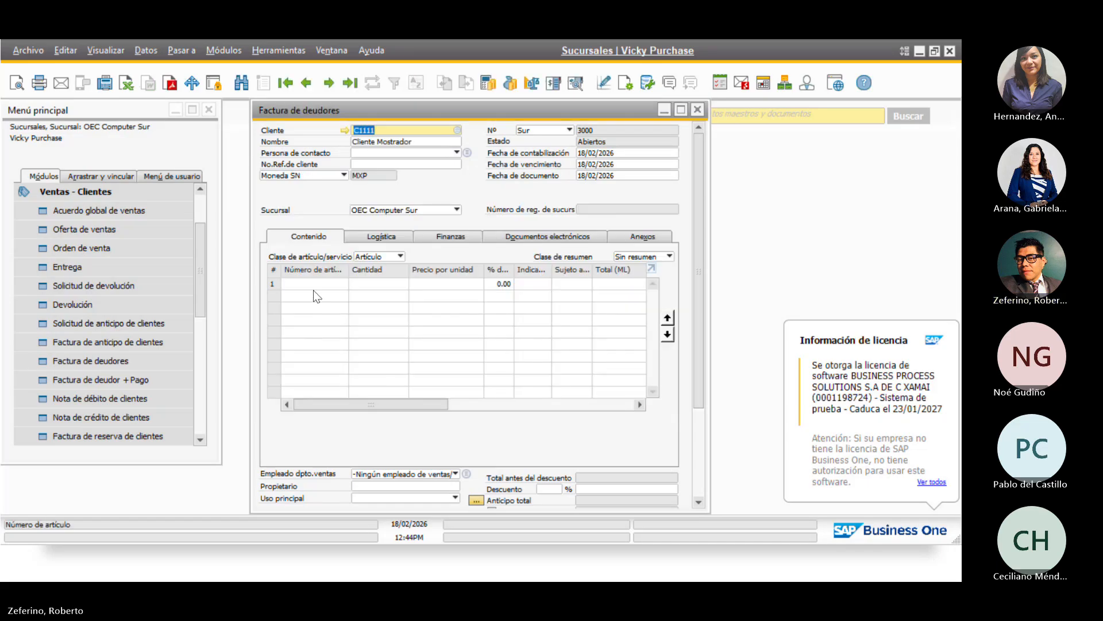
Add item A00001 to line 1, quantity 1 at 153,514.36 MXP
{"action": "left_click", "coordinate": [345, 284]}
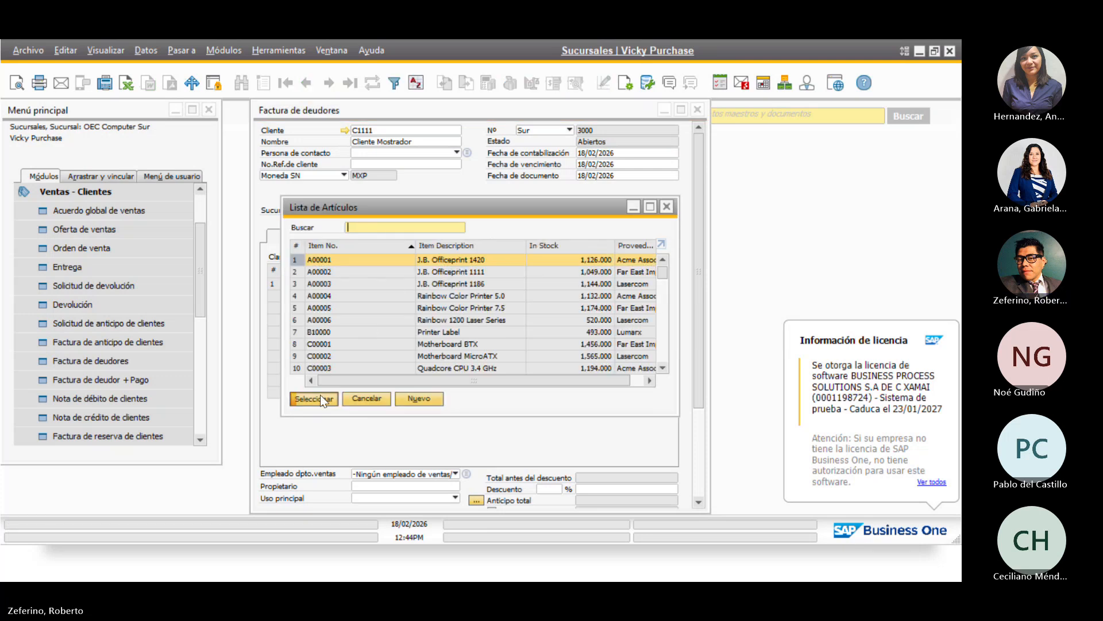
{"action": "left_click", "coordinate": [320, 398]}
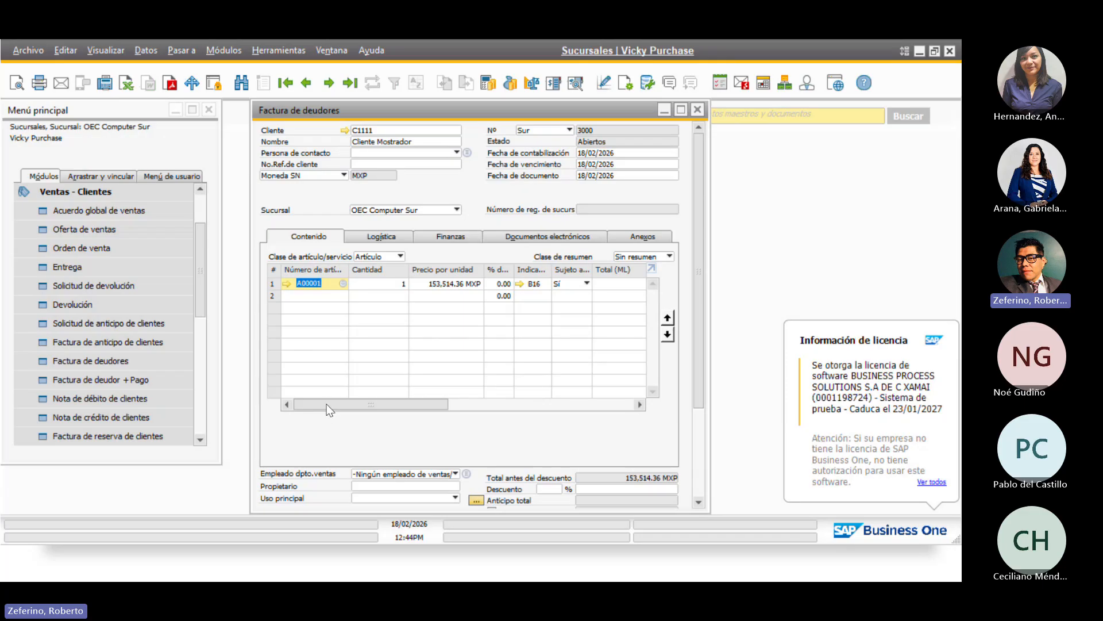
{"action": "left_click_drag", "start_coordinate": [329, 409], "coordinate": [264, 418]}
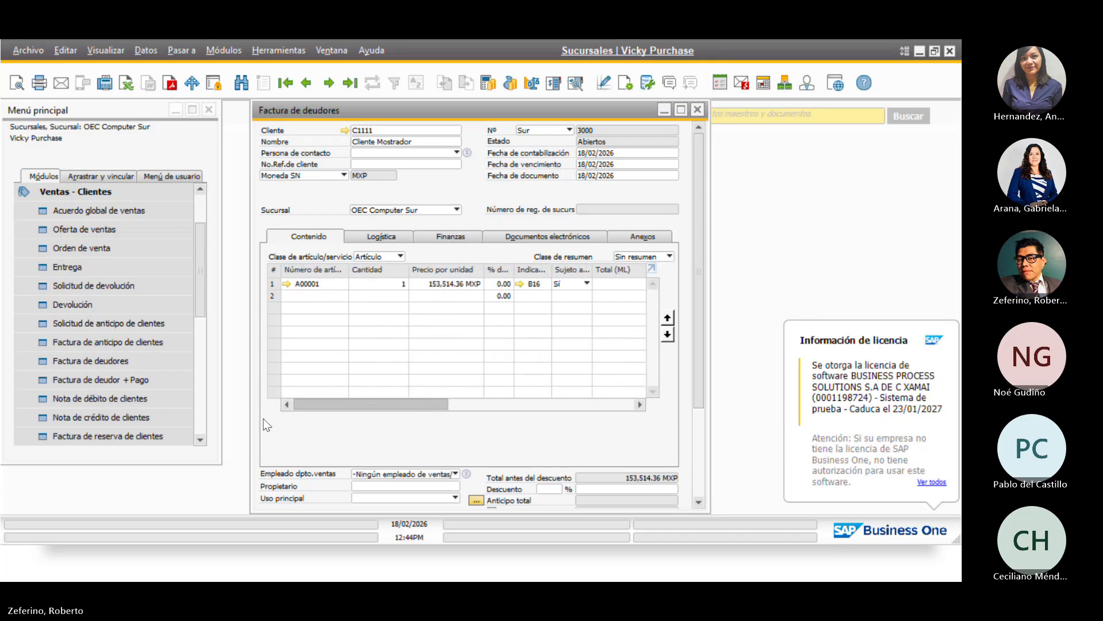
Make the Almacén column visible in Formato de tabla and scroll lines to show warehouse 07
{"action": "left_click", "coordinate": [627, 84]}
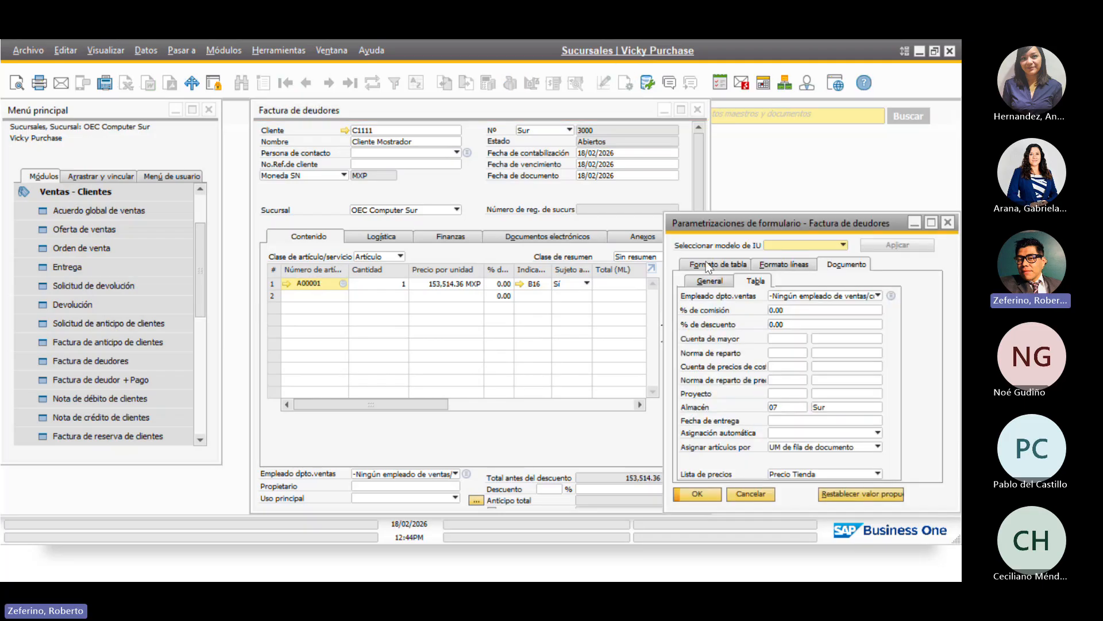
{"action": "left_click", "coordinate": [728, 265]}
{"action": "scroll", "coordinate": [765, 403], "scroll_direction": "down", "scroll_amount": 3}
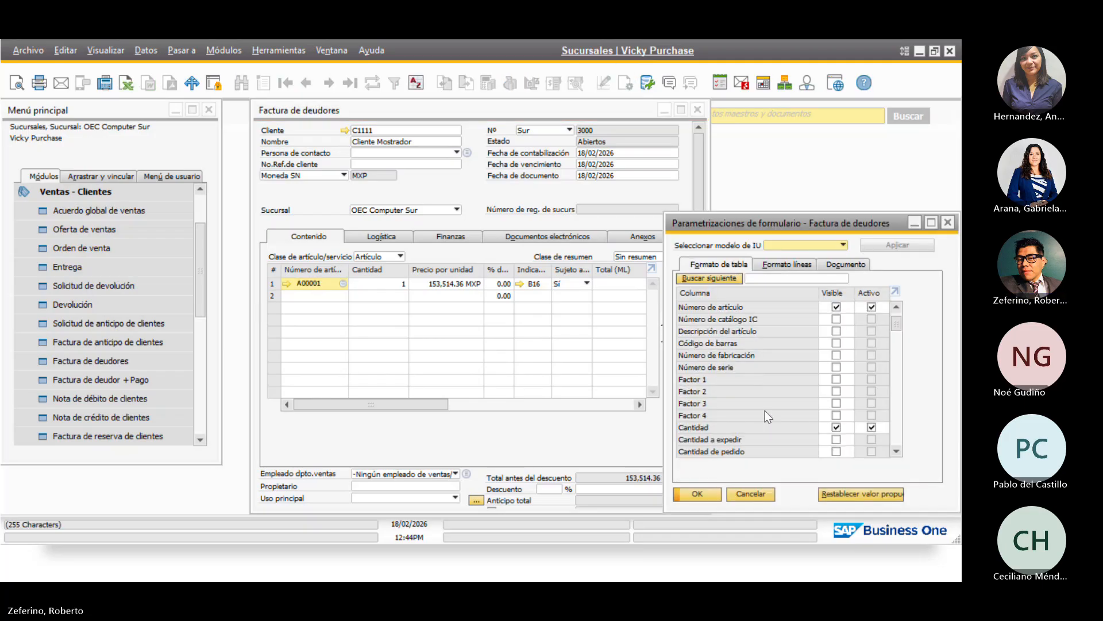
{"action": "scroll", "coordinate": [768, 416], "scroll_direction": "down", "scroll_amount": 4}
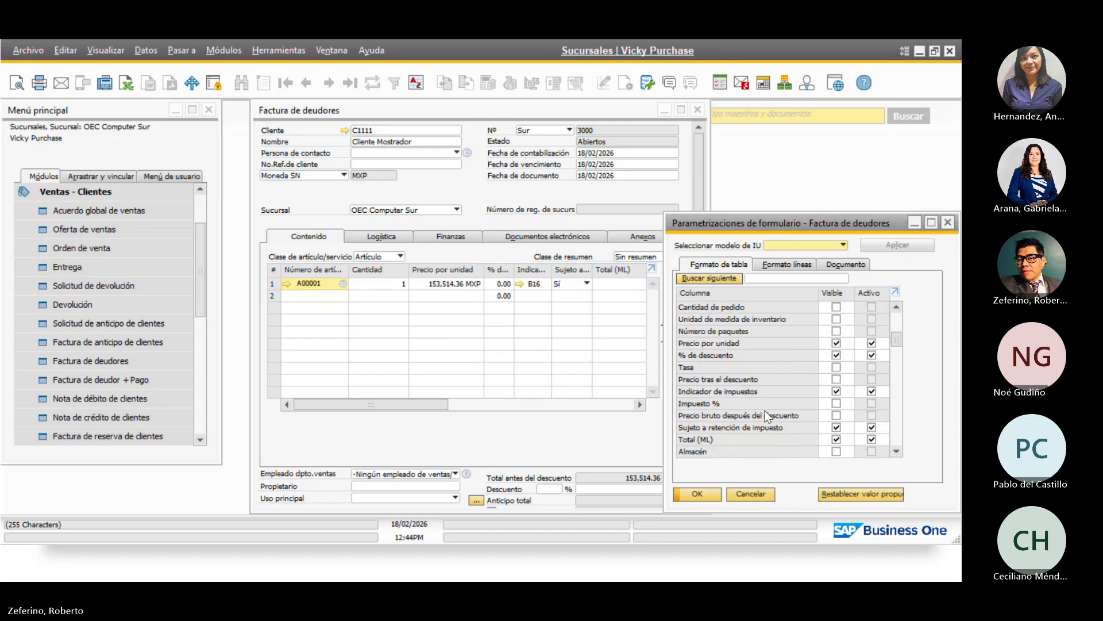
{"action": "scroll", "coordinate": [767, 414], "scroll_direction": "down", "scroll_amount": 1}
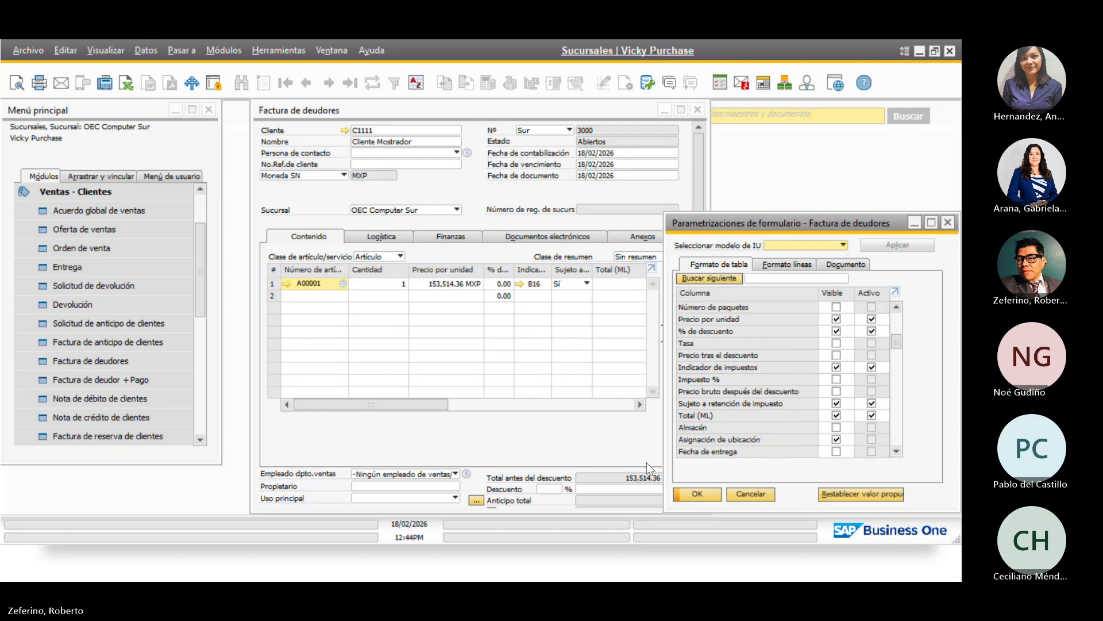
{"action": "left_click", "coordinate": [836, 427]}
{"action": "left_click", "coordinate": [696, 494]}
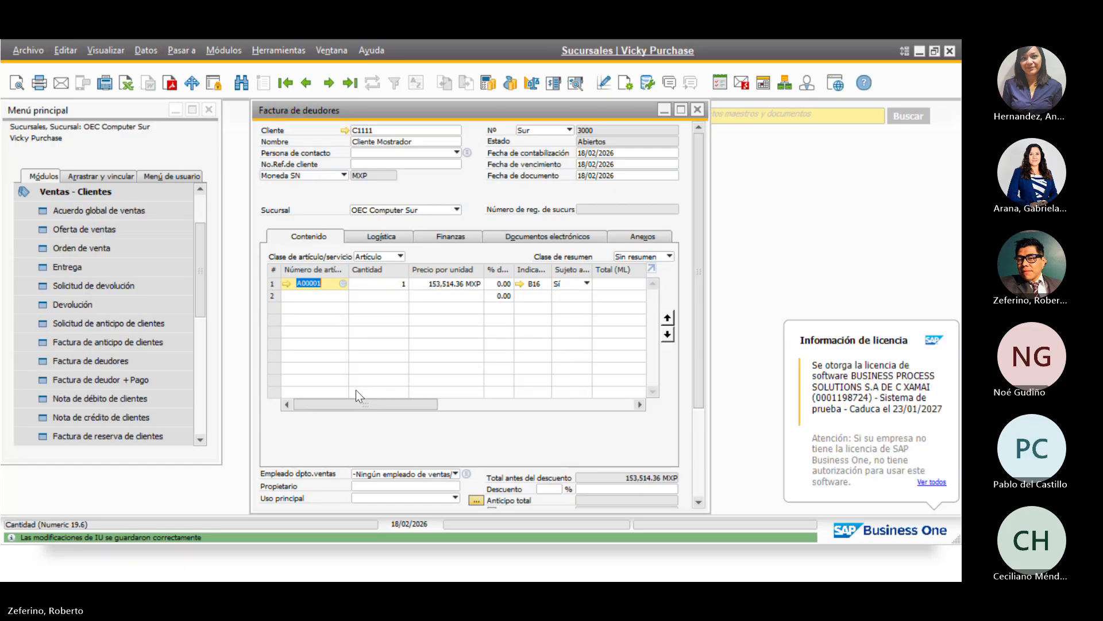
{"action": "left_click_drag", "start_coordinate": [358, 404], "coordinate": [424, 404]}
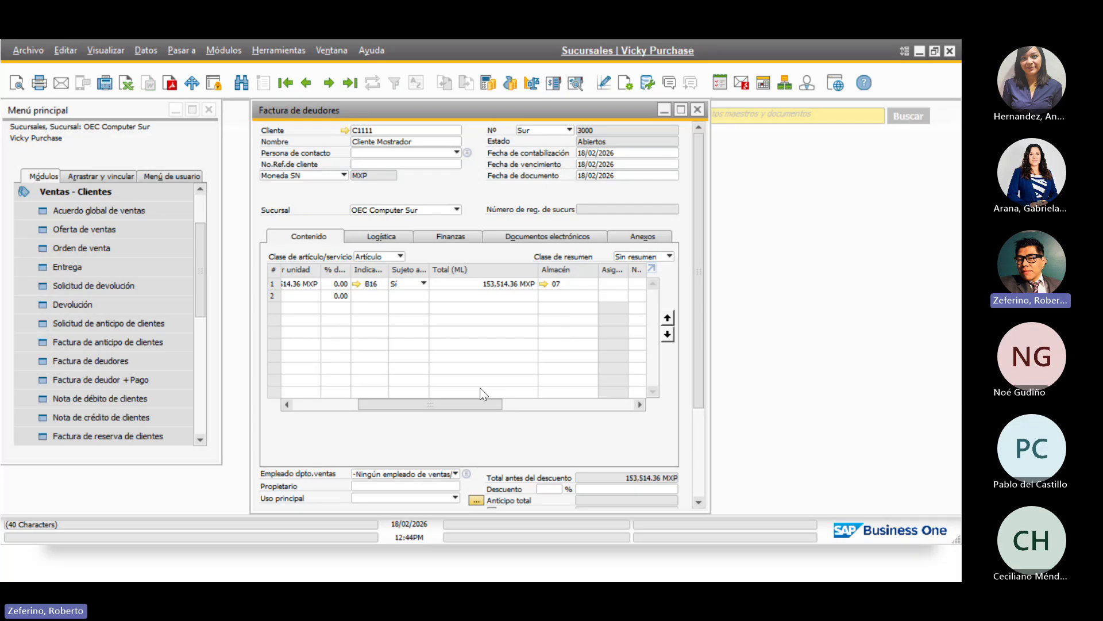
{"action": "left_click_drag", "start_coordinate": [454, 409], "coordinate": [379, 411]}
Try posting the invoice until the negative-inventory error, then close it without saving
{"action": "scroll", "coordinate": [448, 436], "scroll_direction": "down", "scroll_amount": 3}
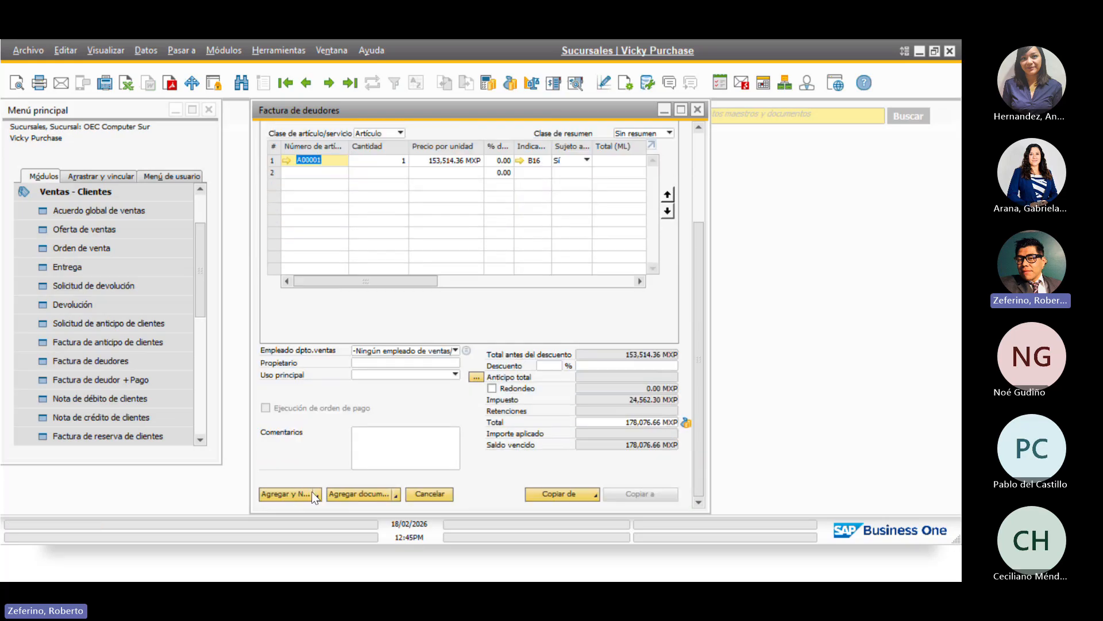
{"action": "left_click", "coordinate": [282, 500]}
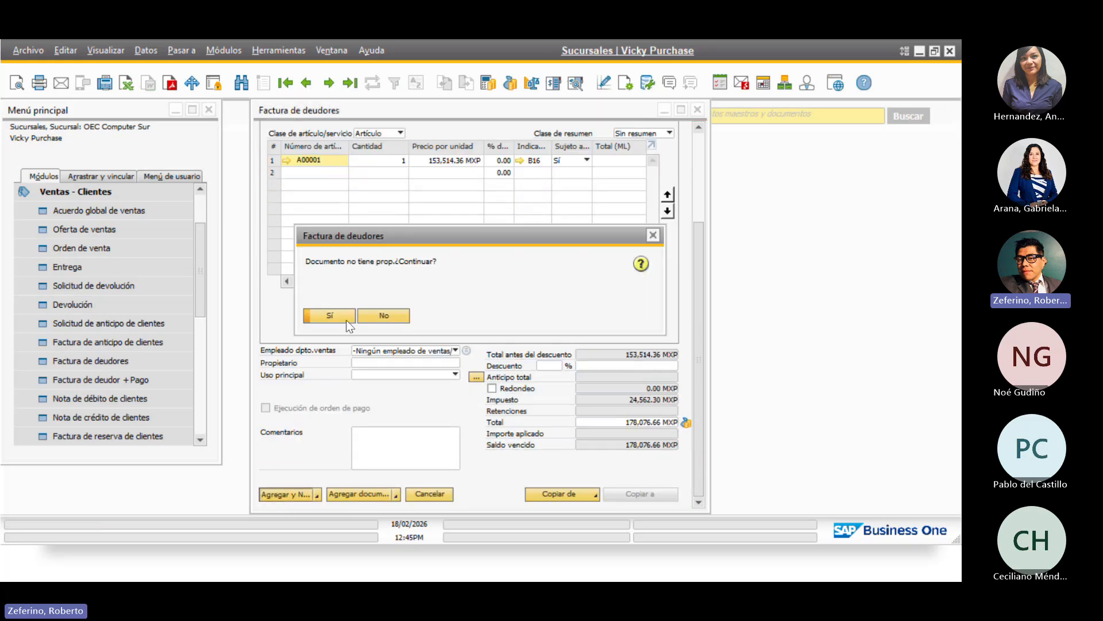
{"action": "left_click", "coordinate": [323, 316]}
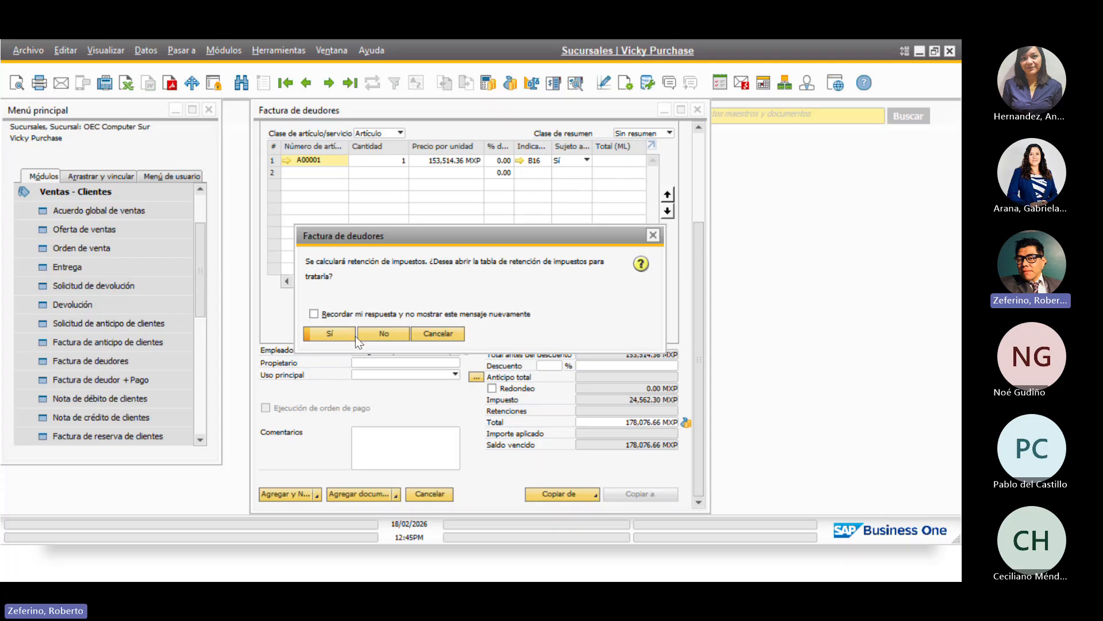
{"action": "left_click", "coordinate": [384, 334]}
{"action": "left_click", "coordinate": [335, 338]}
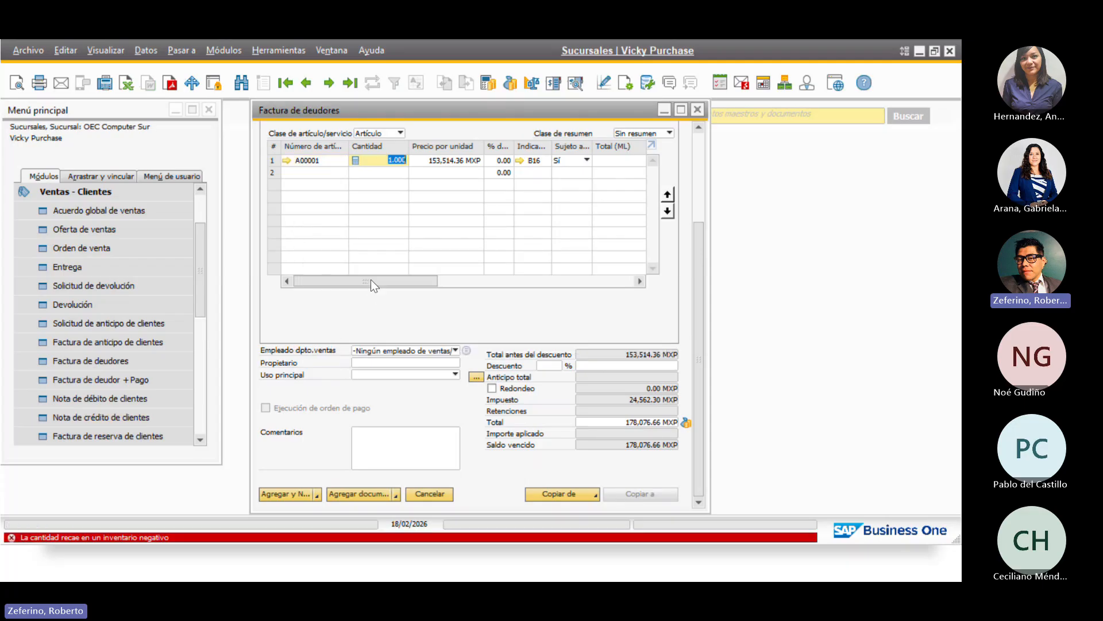
{"action": "left_click_drag", "start_coordinate": [371, 280], "coordinate": [350, 275]}
{"action": "left_click", "coordinate": [698, 109]}
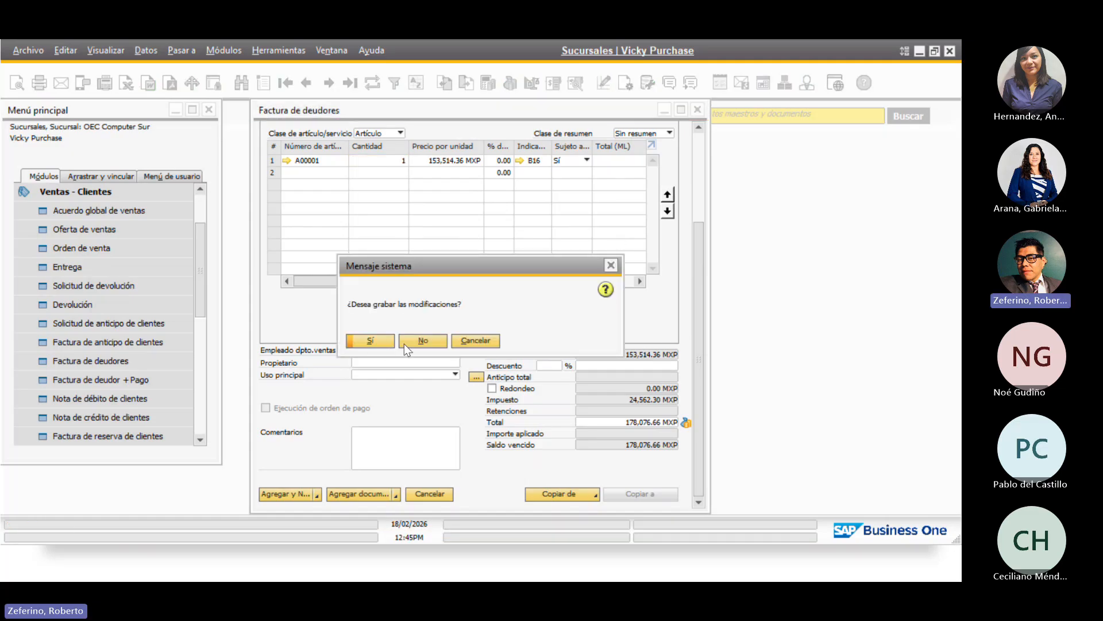
{"action": "left_click", "coordinate": [420, 339]}
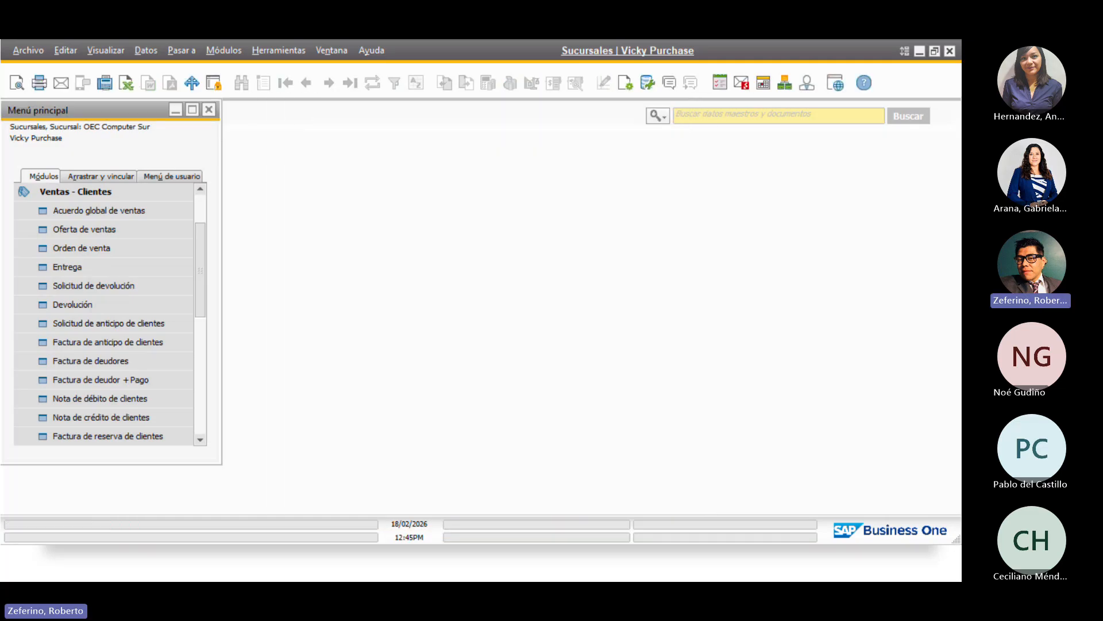
Exit the Sur session from the Archivo menu and confirm
{"action": "left_click", "coordinate": [28, 51]}
{"action": "left_click", "coordinate": [56, 264]}
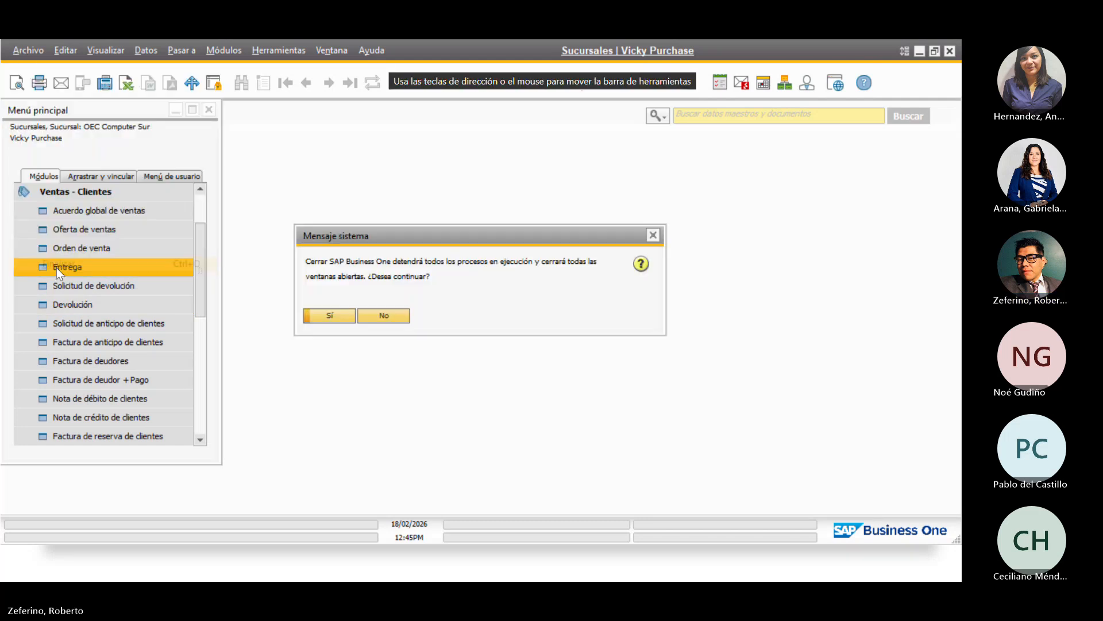
{"action": "left_click", "coordinate": [325, 320]}
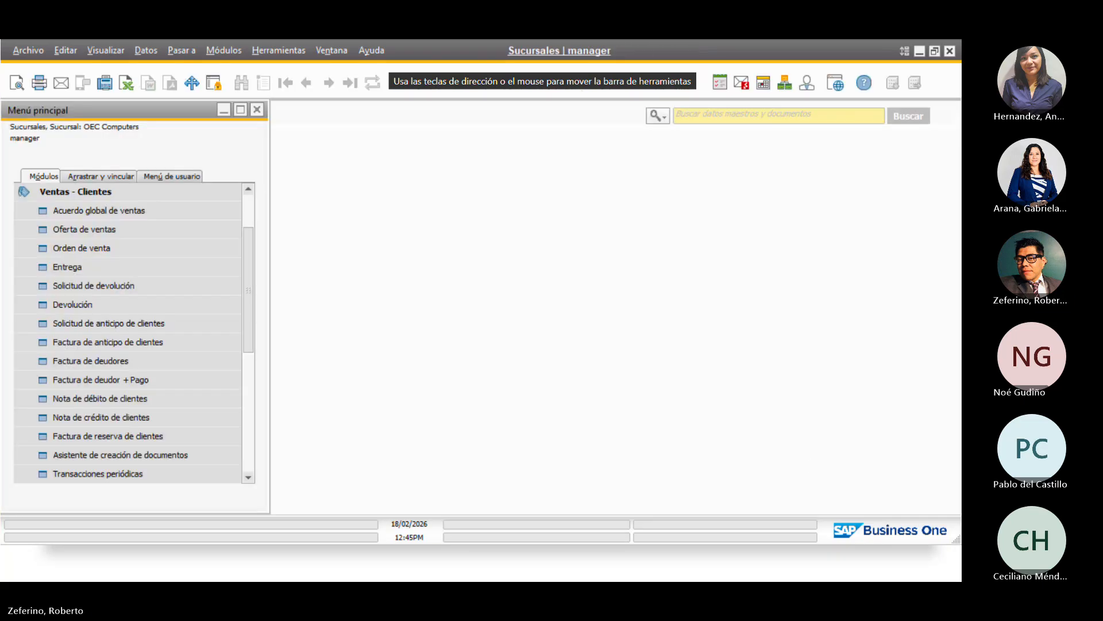
Open a new Transferencia de stock from Inventario > Operaciones de stock
{"action": "left_click", "coordinate": [115, 192]}
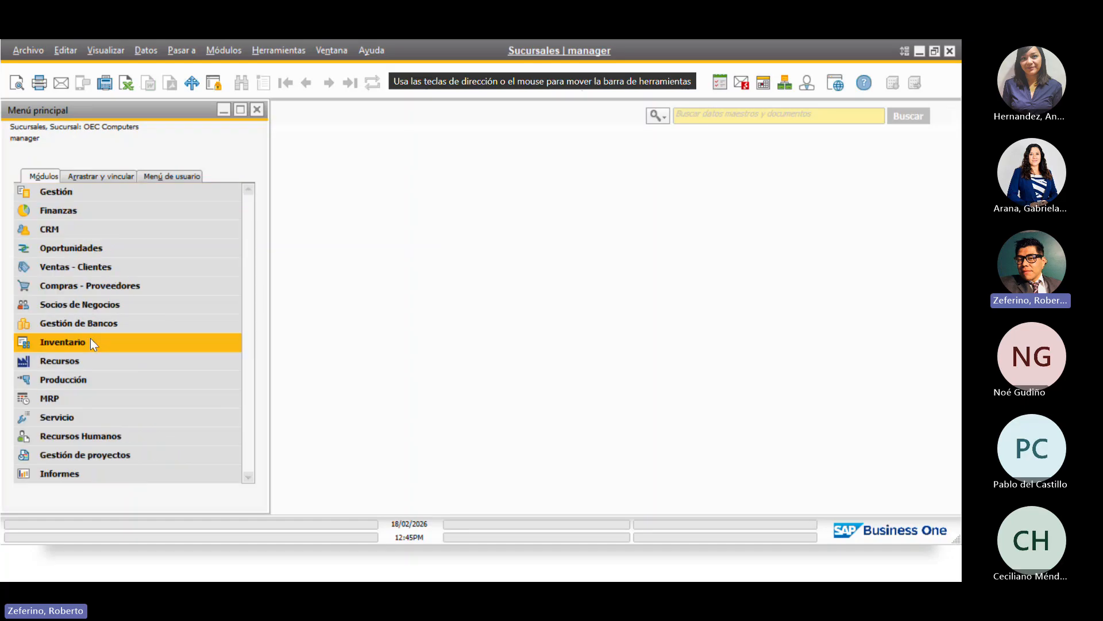
{"action": "left_click", "coordinate": [91, 338]}
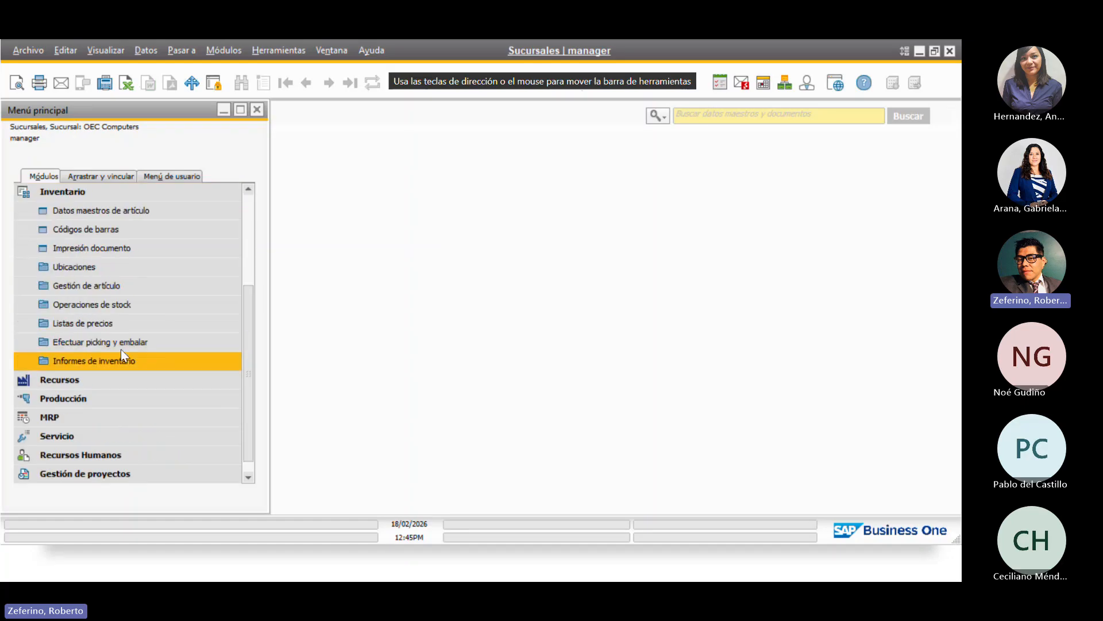
{"action": "left_click", "coordinate": [127, 308]}
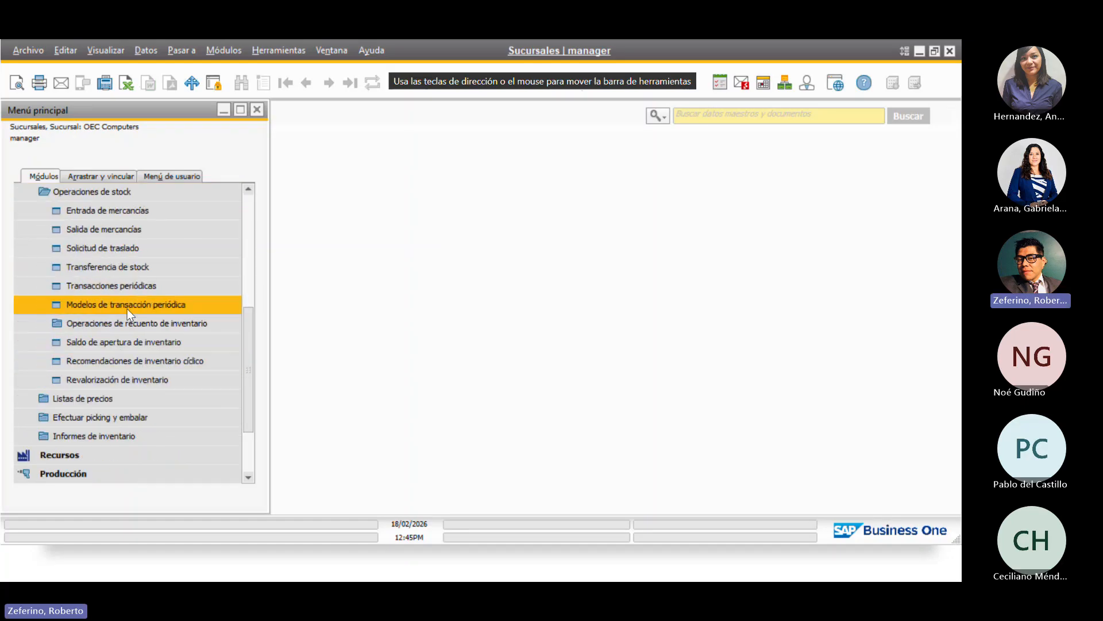
{"action": "left_click", "coordinate": [167, 271]}
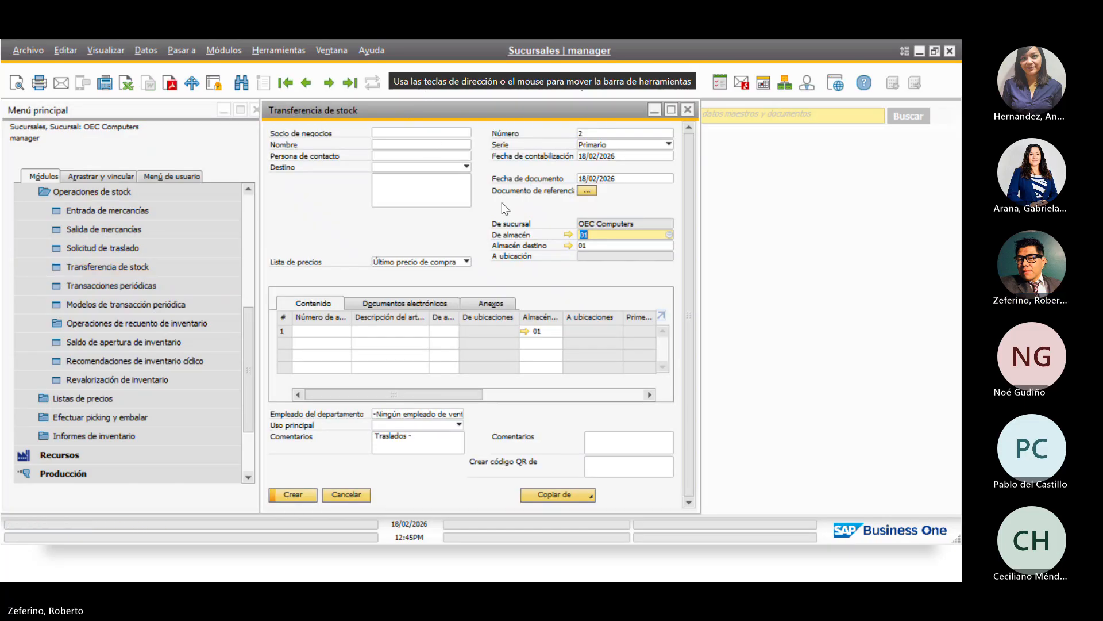
Set the transfer's destination warehouse to 07 Sur
{"action": "left_click", "coordinate": [666, 247]}
{"action": "left_click", "coordinate": [670, 248]}
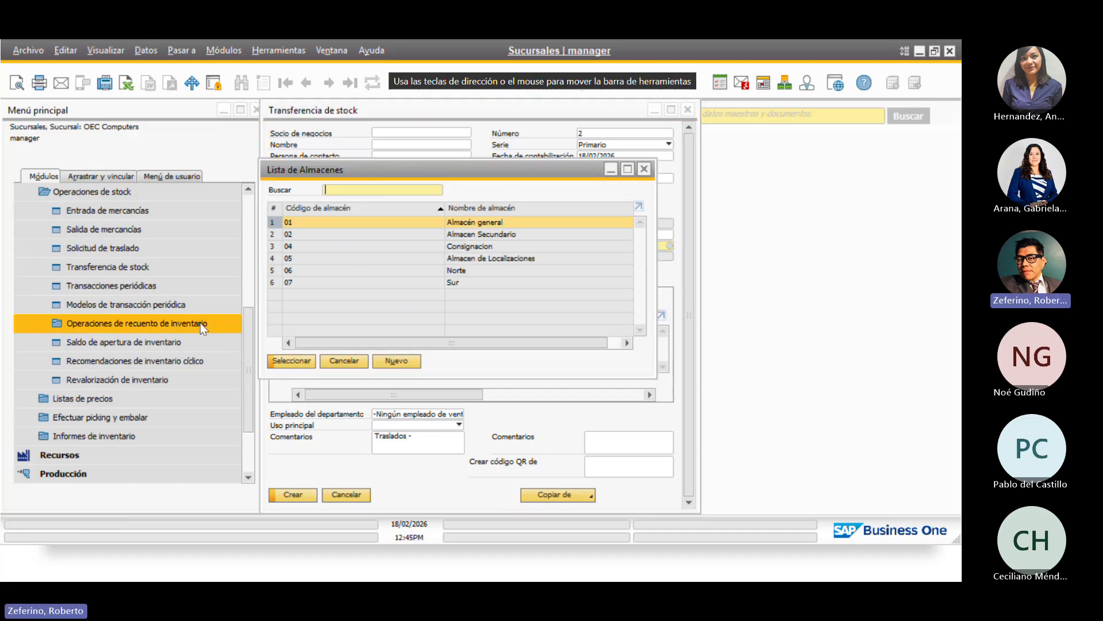
{"action": "left_click", "coordinate": [395, 283]}
{"action": "left_click", "coordinate": [292, 361]}
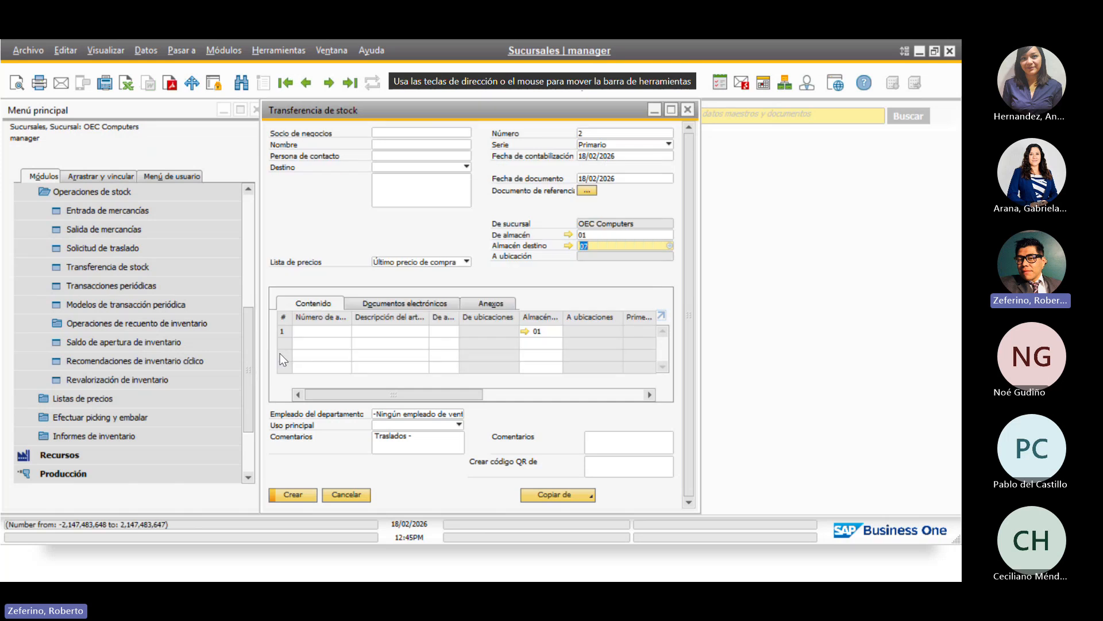
Transfer 10 units of J.B. Officeprint 1420 (A00001) and create the stock transfer
{"action": "left_click", "coordinate": [339, 331]}
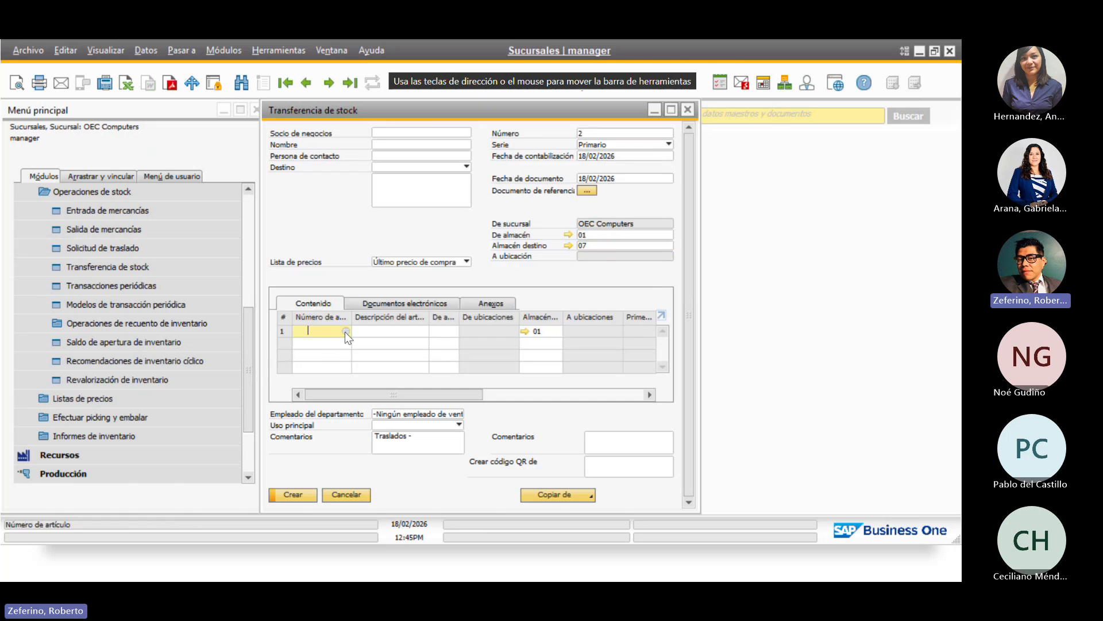
{"action": "left_click", "coordinate": [346, 332]}
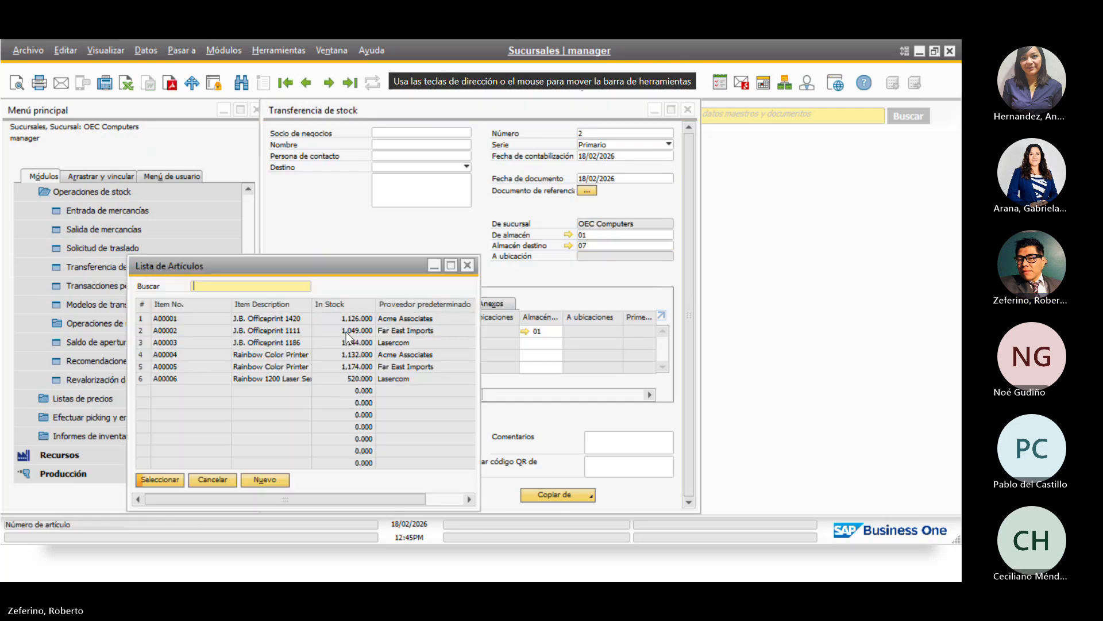
{"action": "double_click", "coordinate": [266, 322]}
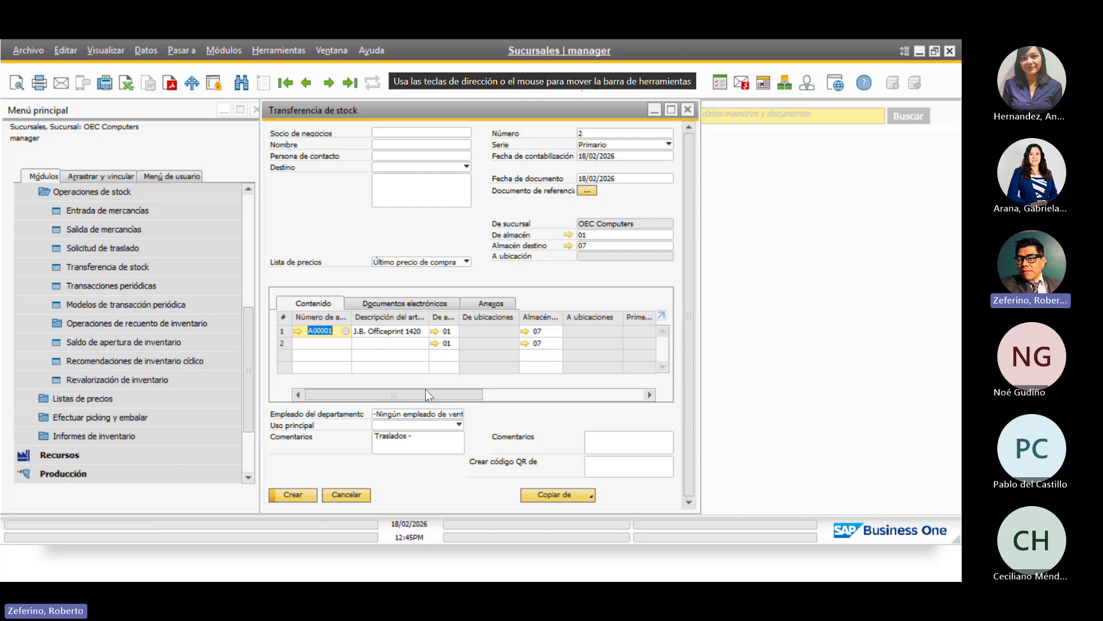
{"action": "left_click_drag", "start_coordinate": [401, 395], "coordinate": [493, 395]}
{"action": "left_click", "coordinate": [519, 328]}
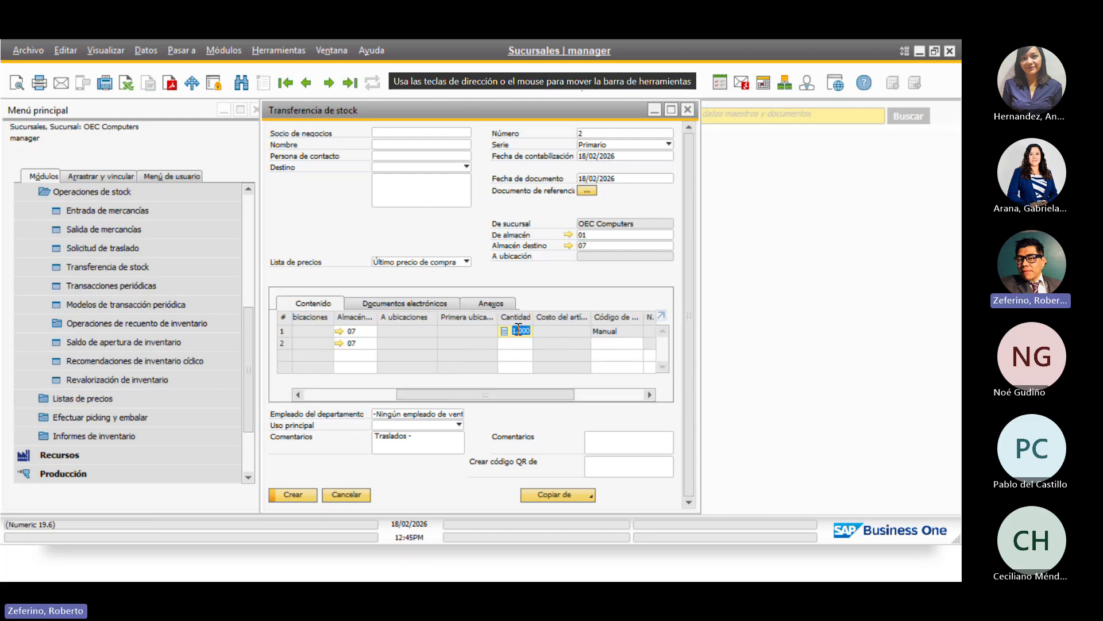
{"action": "type", "text": "10"}
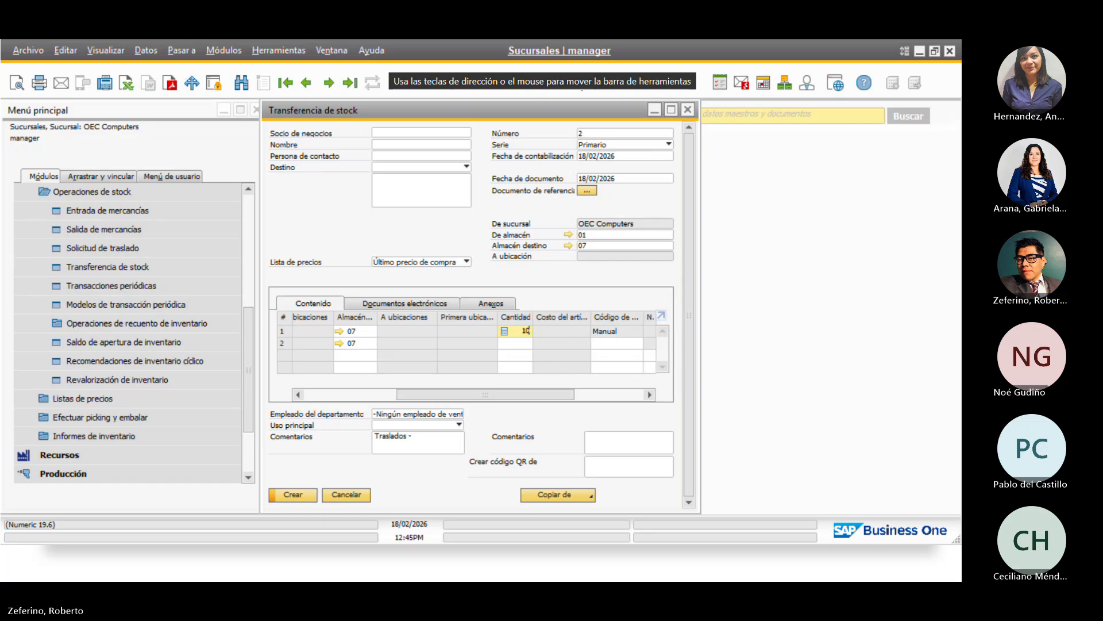
{"action": "left_click", "coordinate": [274, 492]}
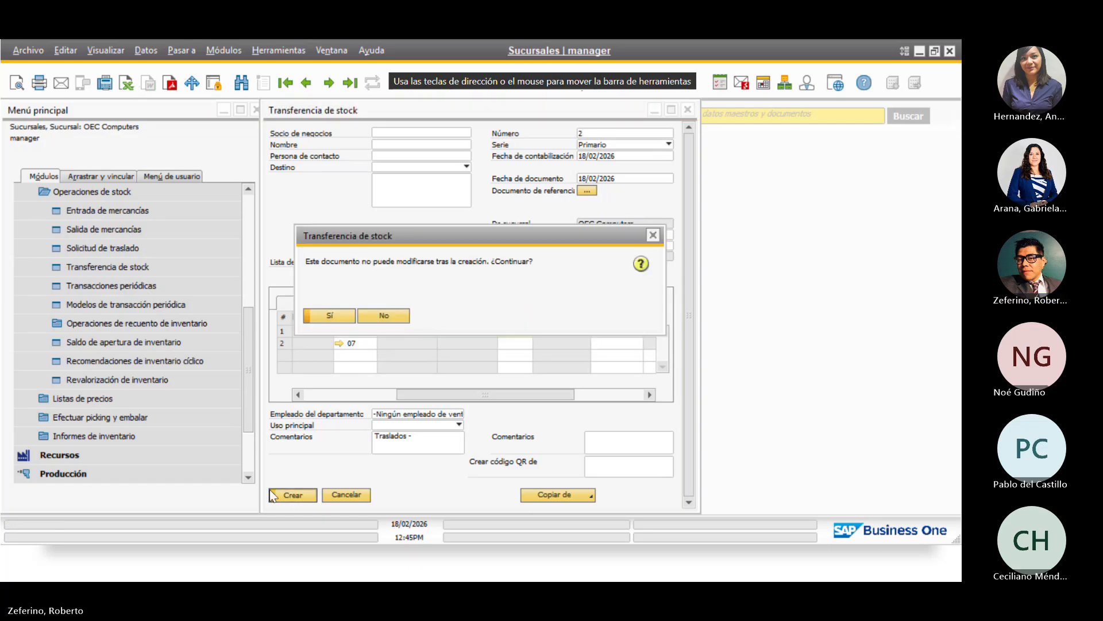
{"action": "left_click", "coordinate": [329, 313]}
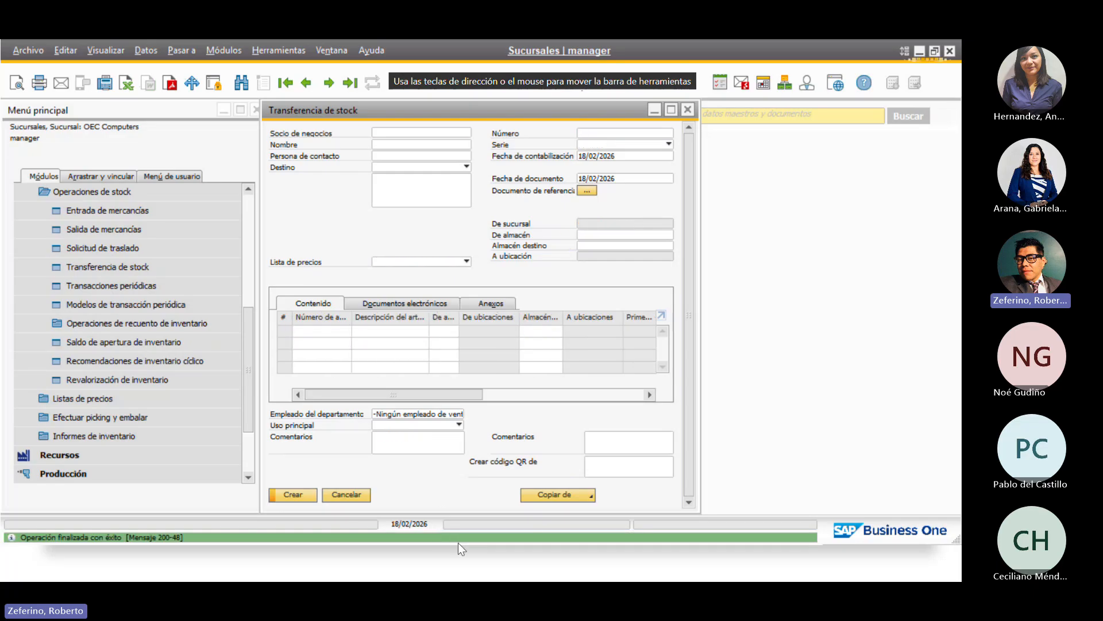
Close the transfer form and sign in as the OEC Computer Sur user, dismissing the welcome page
{"action": "left_click", "coordinate": [688, 109]}
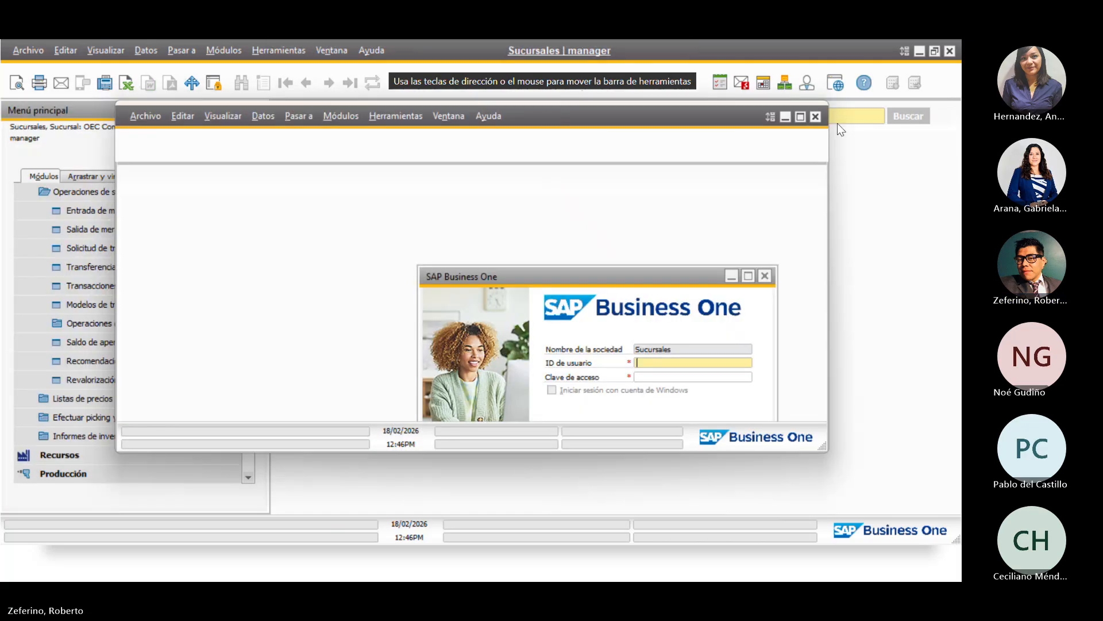
{"action": "left_click", "coordinate": [800, 117]}
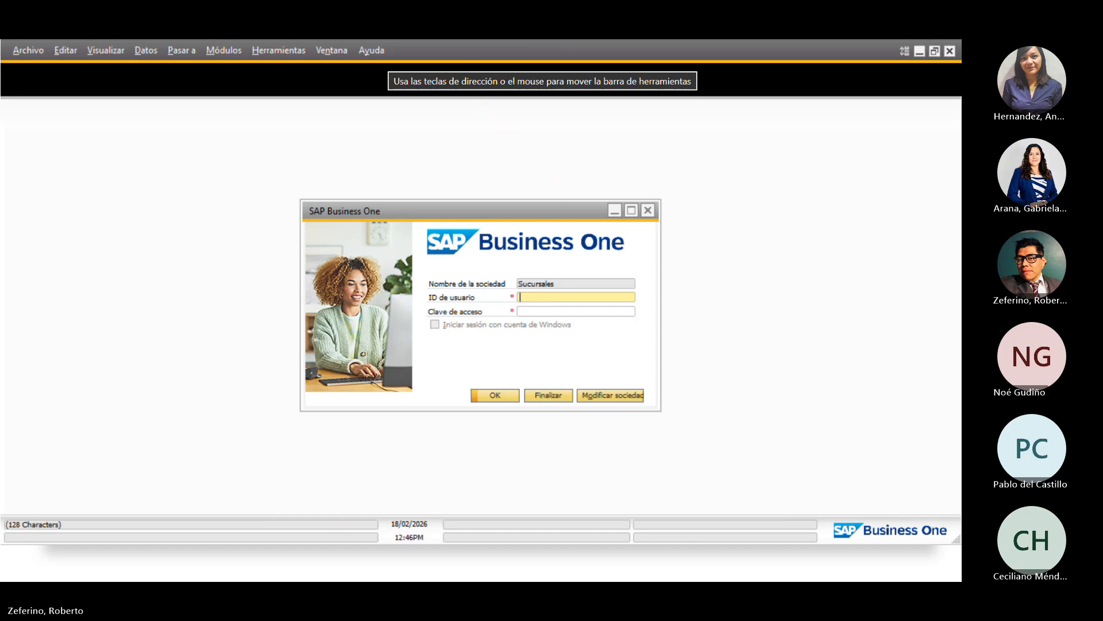
{"action": "type", "text": "Vicky"}
{"action": "key", "text": "Tab"}
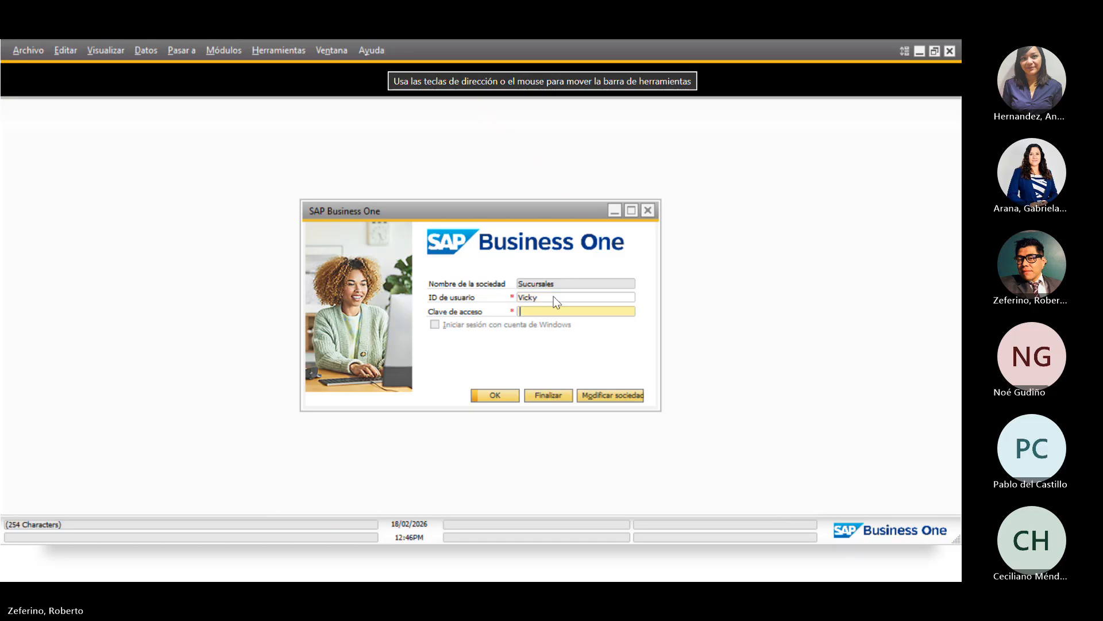
{"action": "type", "text": "••••"}
{"action": "key", "text": "Return"}
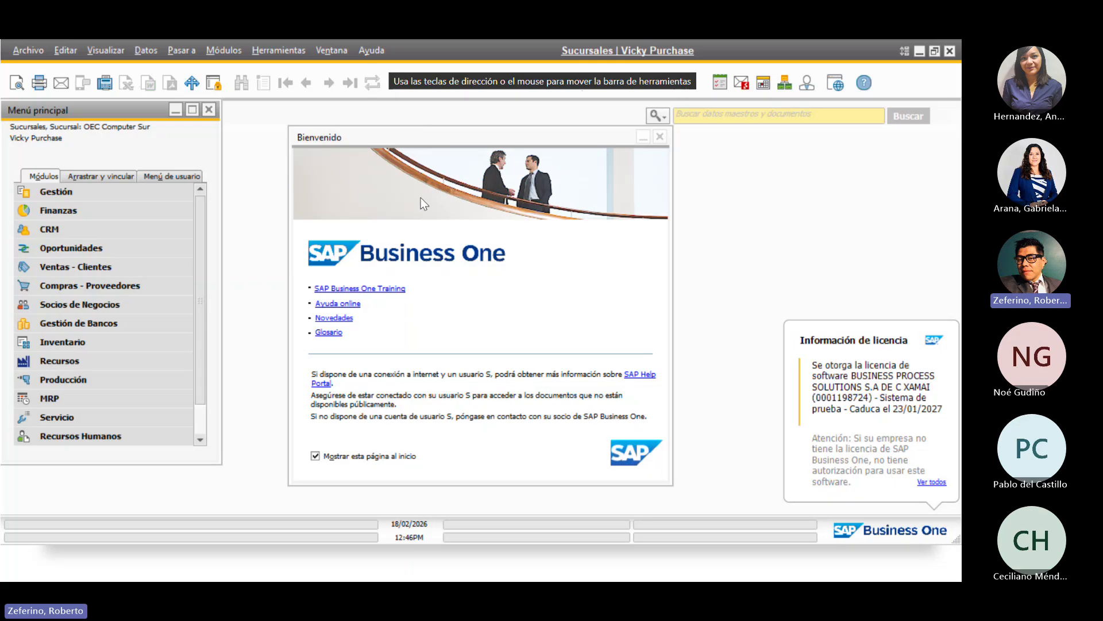
{"action": "left_click", "coordinate": [661, 137]}
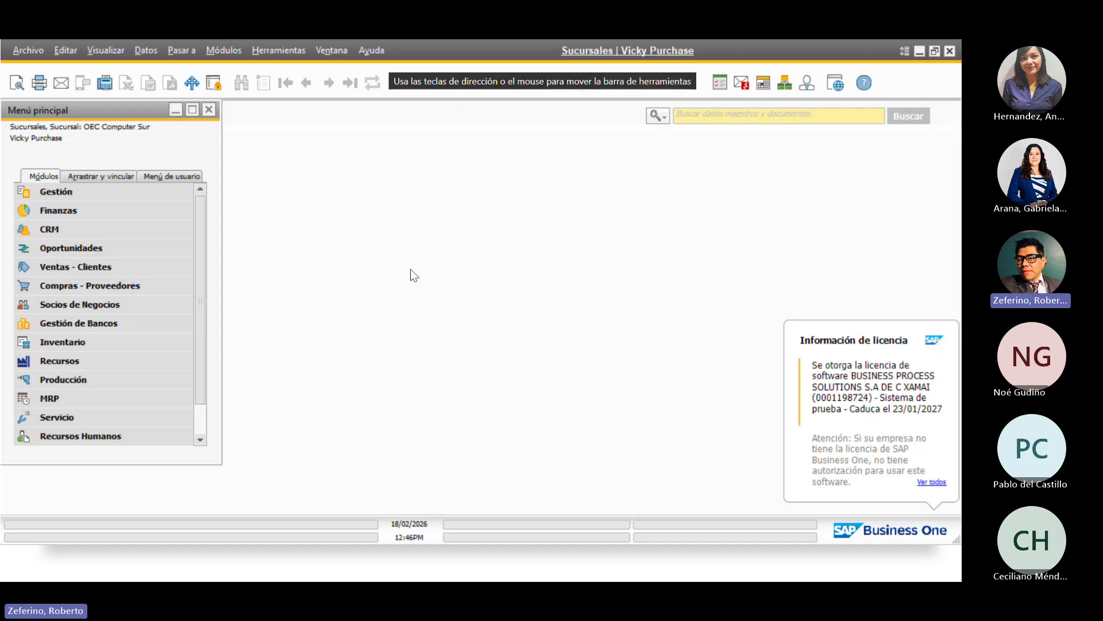
Start a new A/R invoice for Cliente Mostrador, accepting the credit limit warning
{"action": "left_click", "coordinate": [99, 267]}
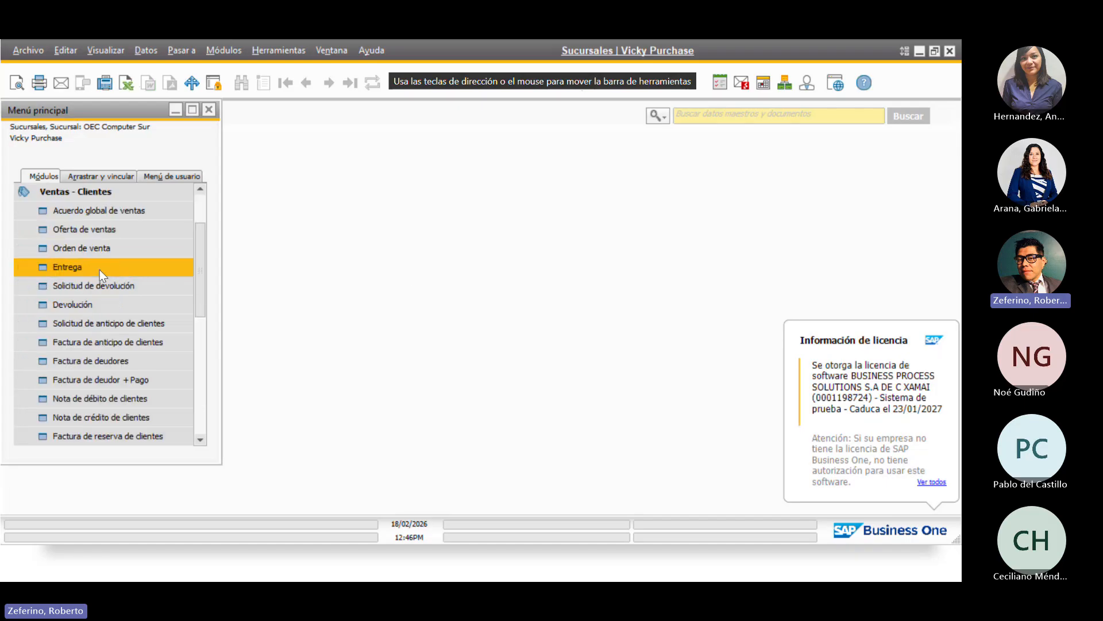
{"action": "left_click", "coordinate": [90, 360]}
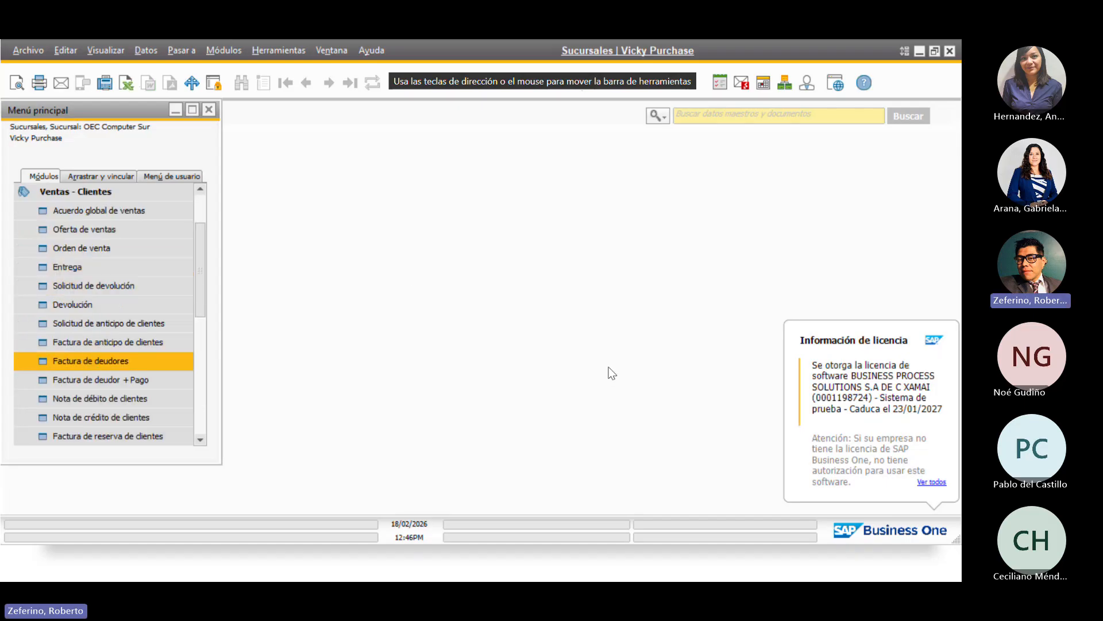
{"action": "left_click", "coordinate": [457, 129]}
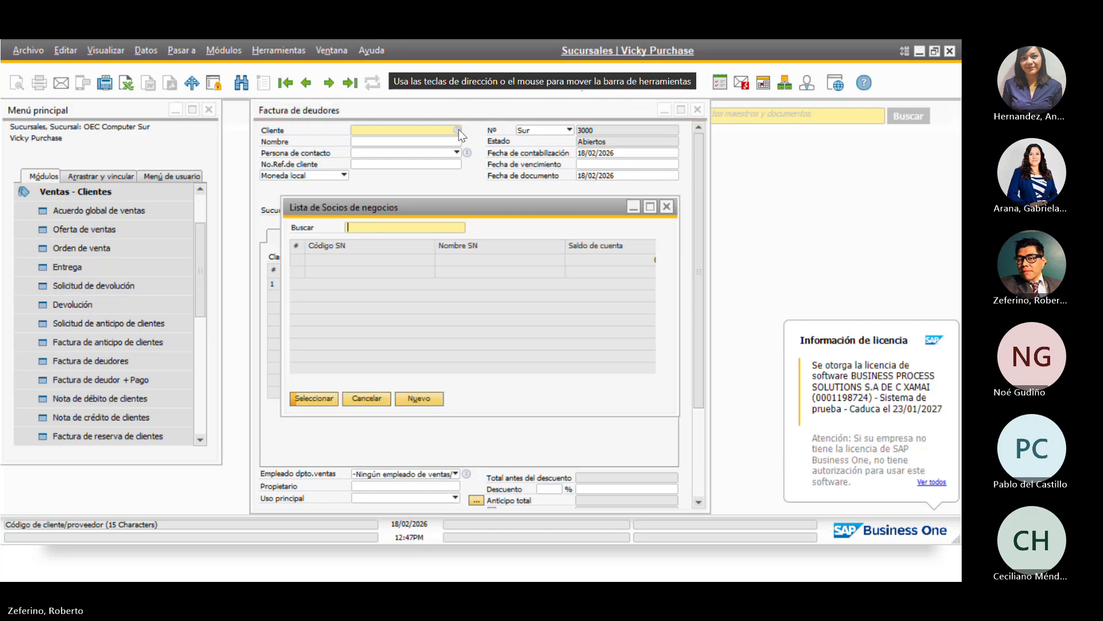
{"action": "left_click", "coordinate": [314, 398]}
{"action": "left_click", "coordinate": [330, 316]}
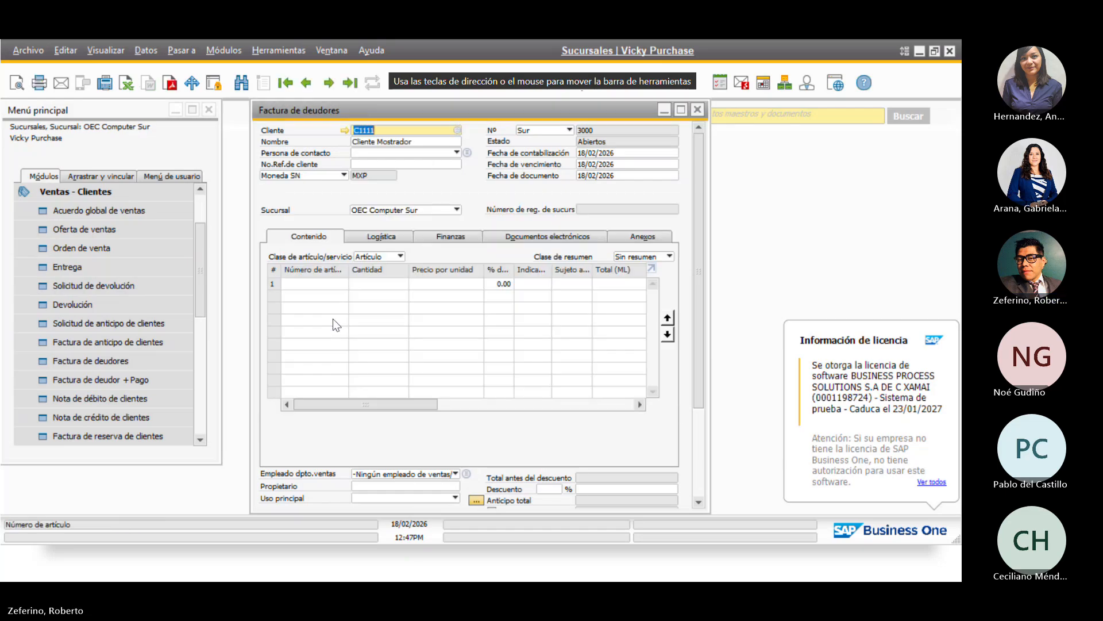
Add item A00001 from the item list as the first invoice line
{"action": "left_click", "coordinate": [323, 281]}
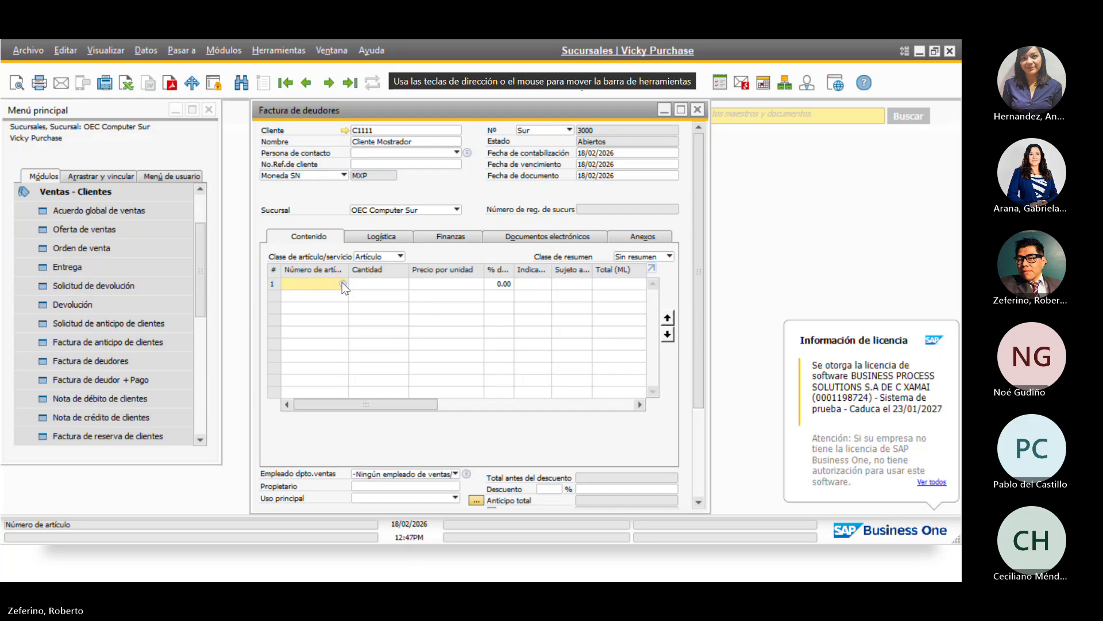
{"action": "left_click", "coordinate": [343, 283]}
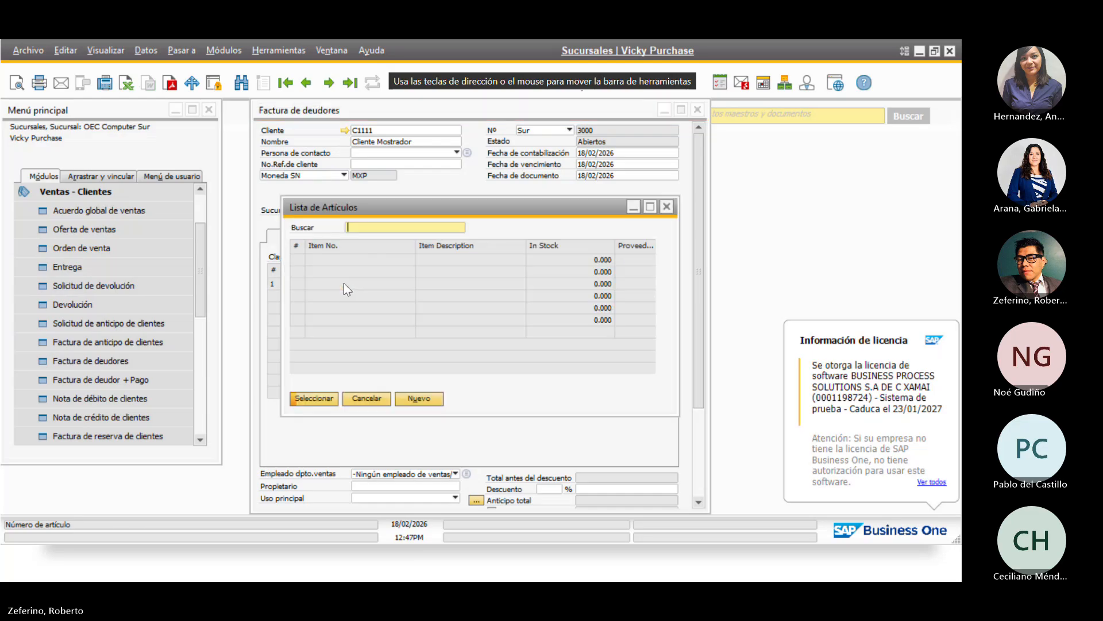
{"action": "left_click", "coordinate": [309, 399]}
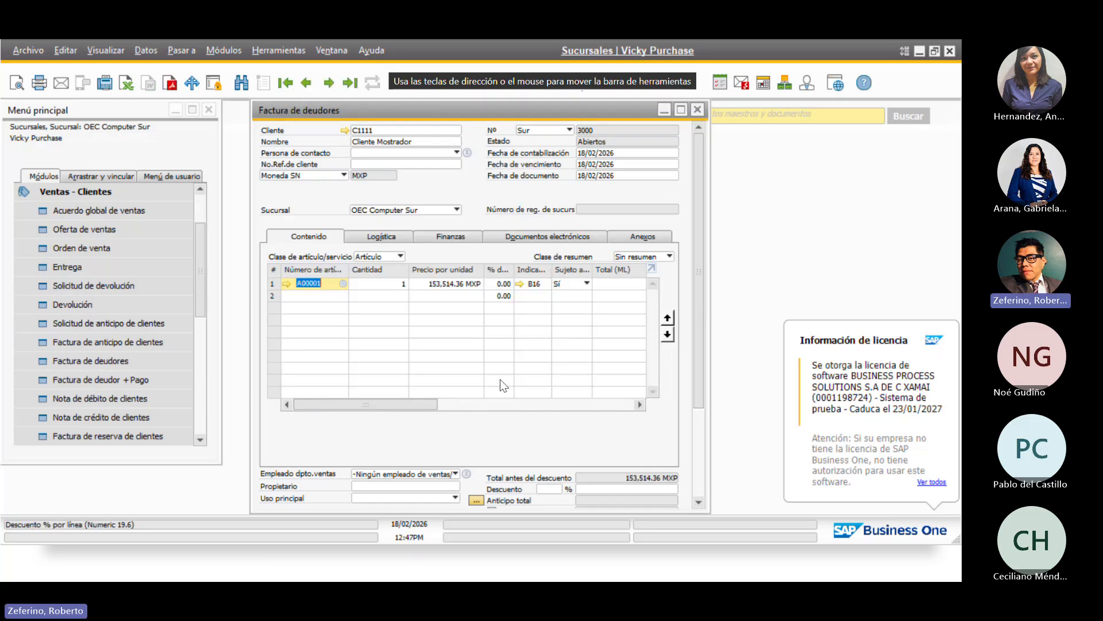
{"action": "left_click_drag", "start_coordinate": [378, 405], "coordinate": [340, 419]}
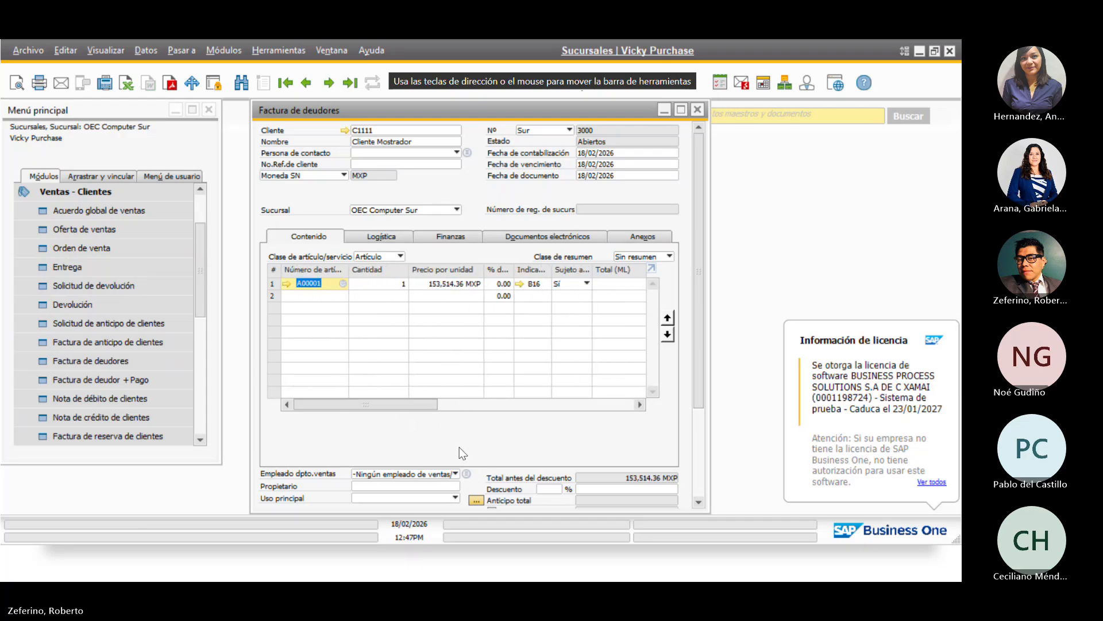
{"action": "scroll", "coordinate": [460, 447], "scroll_direction": "down", "scroll_amount": 4}
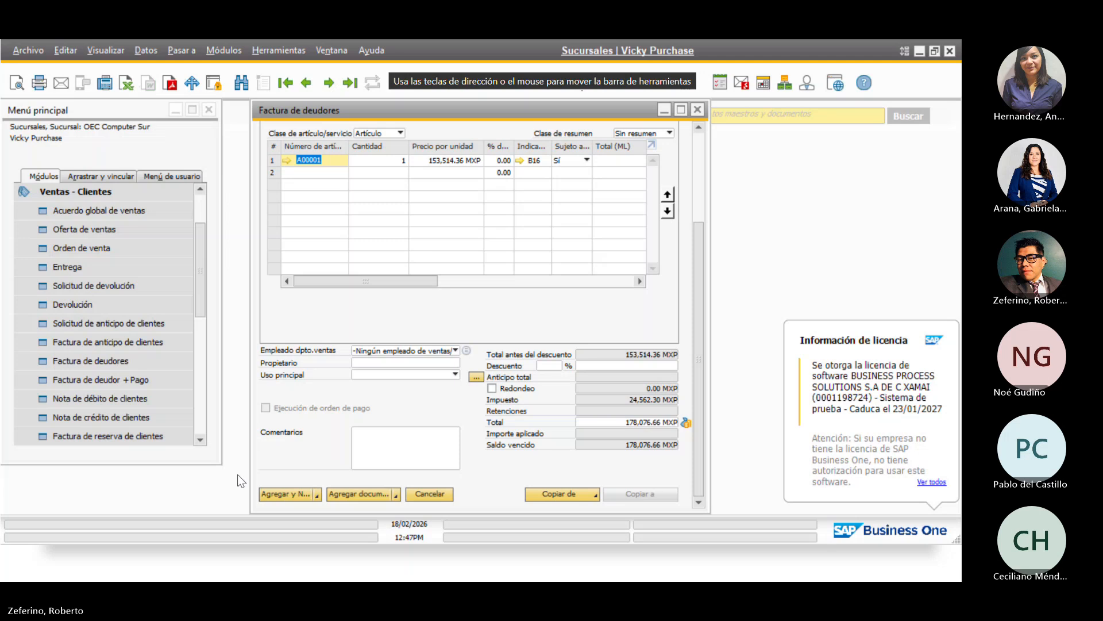
Add invoice 3000, confirming the property, withholding, delivery and credit warnings, then return to it
{"action": "left_click", "coordinate": [290, 492]}
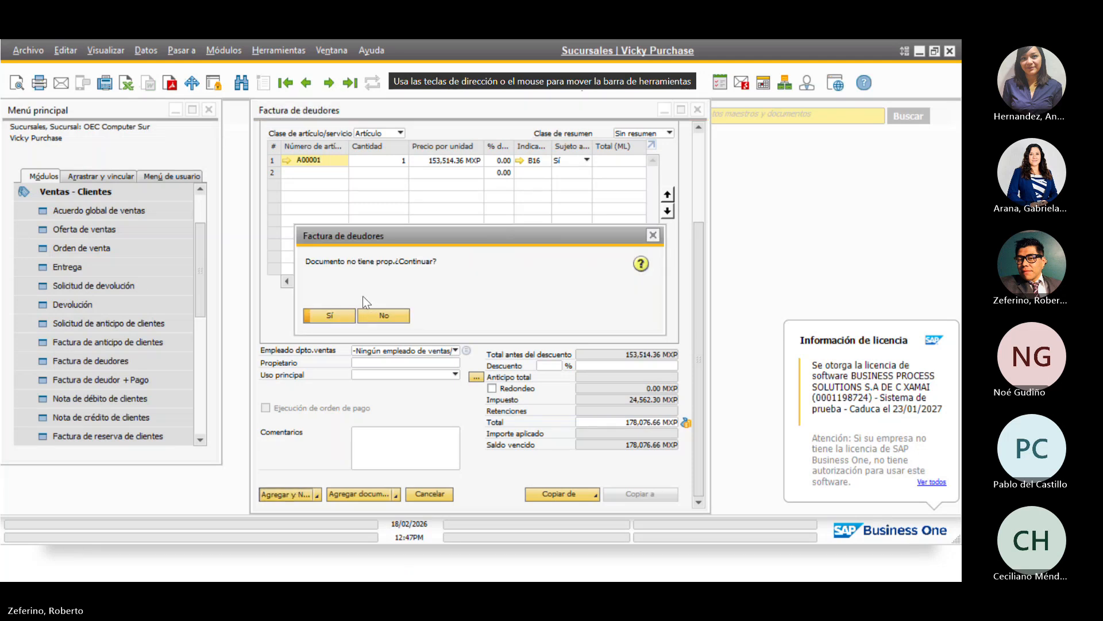
{"action": "left_click", "coordinate": [337, 326]}
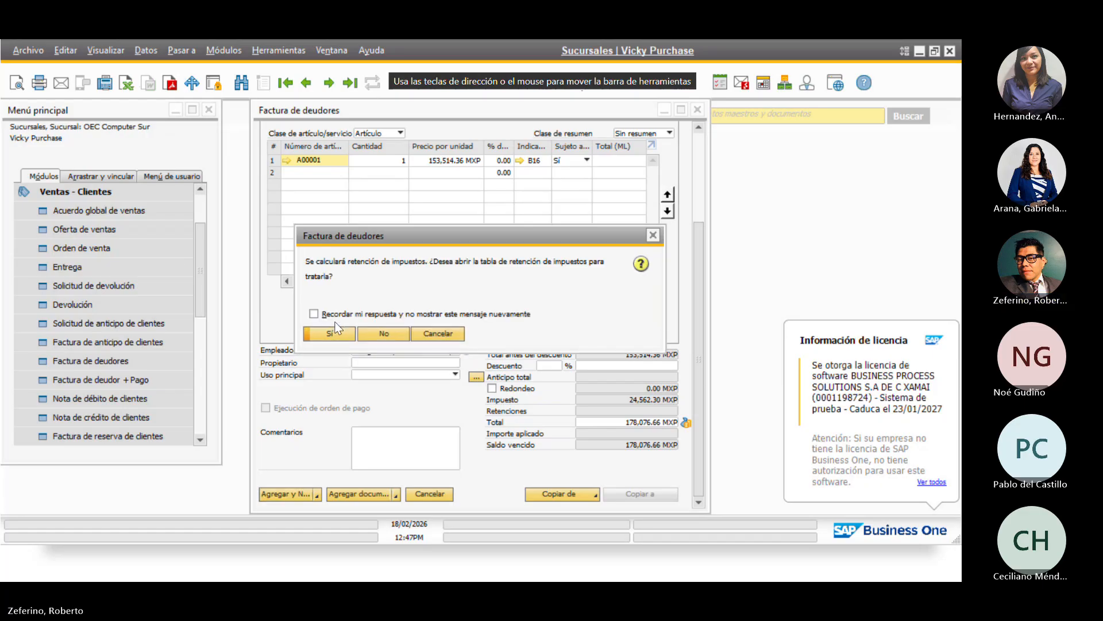
{"action": "left_click", "coordinate": [391, 339]}
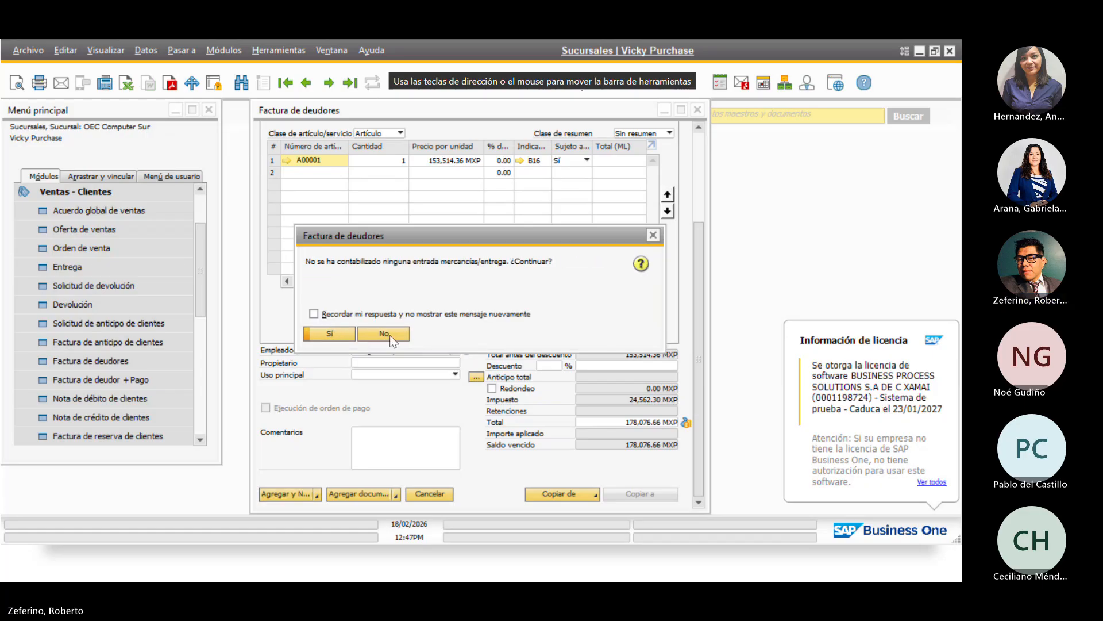
{"action": "left_click", "coordinate": [321, 337]}
{"action": "left_click", "coordinate": [333, 316]}
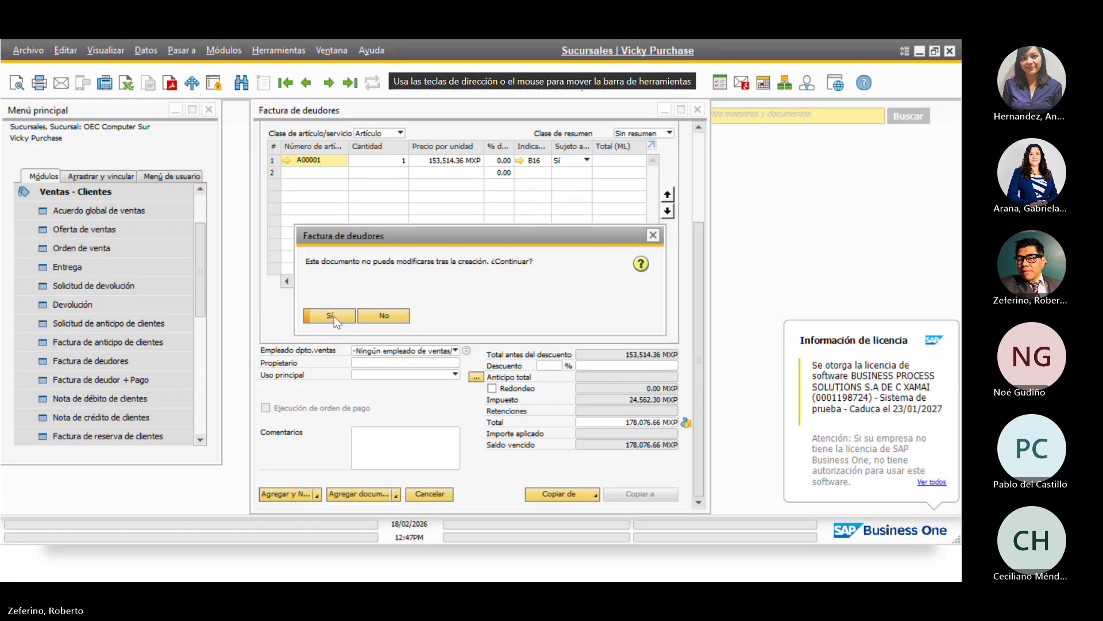
{"action": "left_click", "coordinate": [333, 316]}
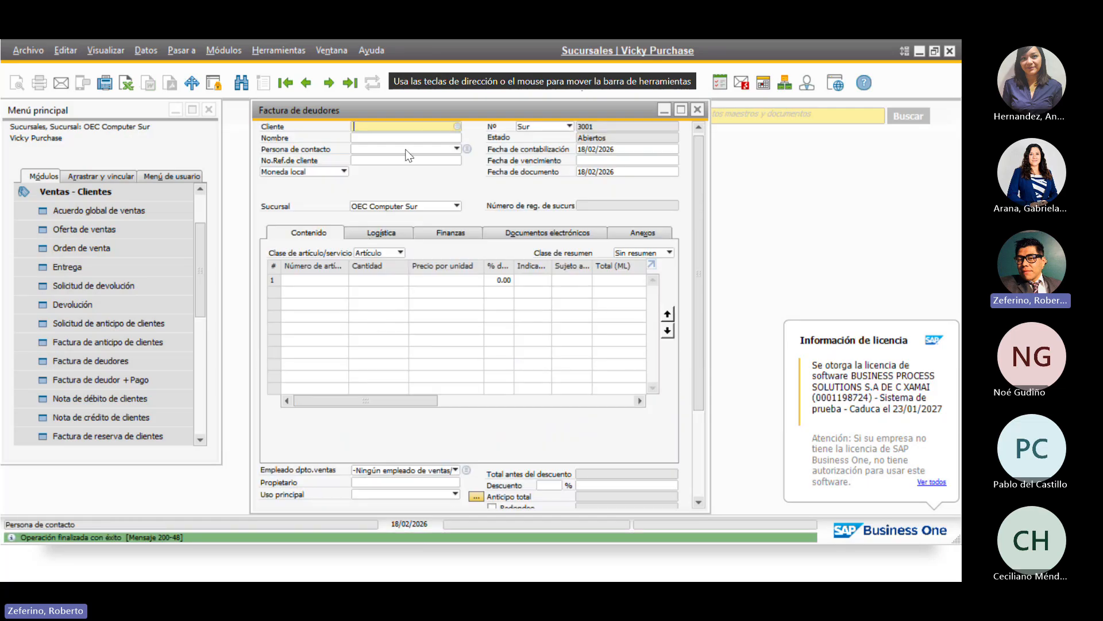
{"action": "left_click", "coordinate": [306, 82]}
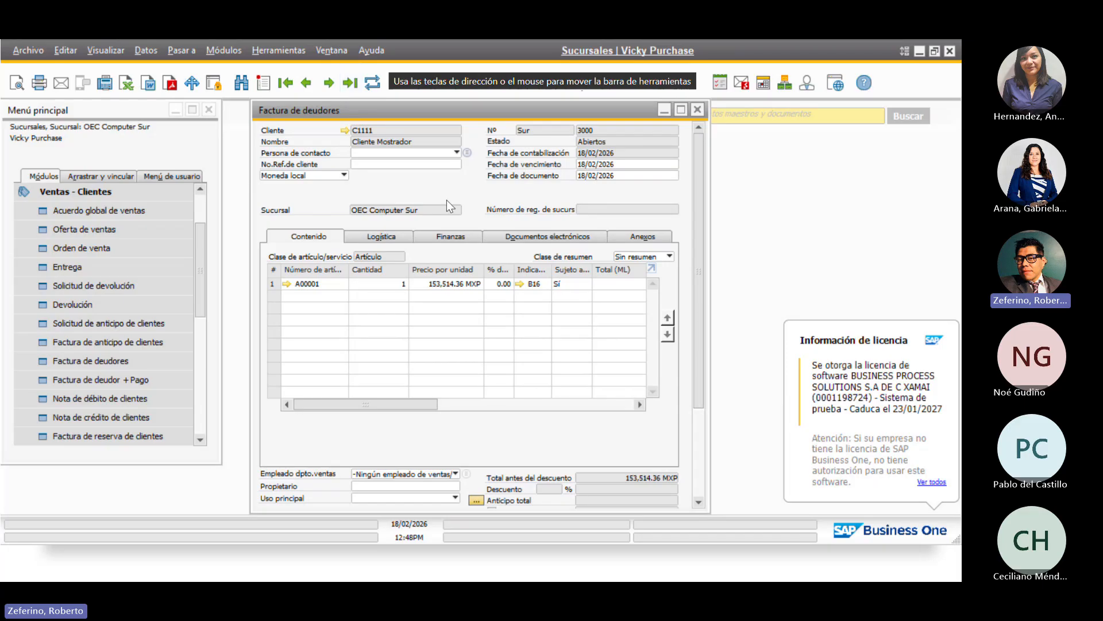
Glance at the previous invoice, return to invoice 3000, and close the A/R invoice form
{"action": "left_click", "coordinate": [308, 84]}
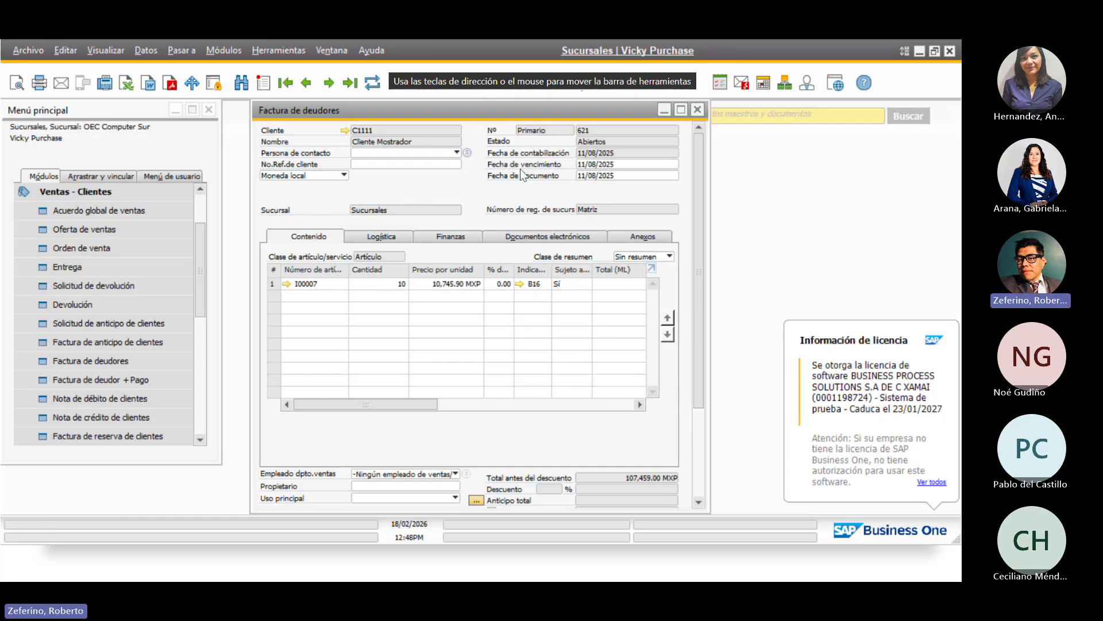
{"action": "left_click", "coordinate": [324, 84]}
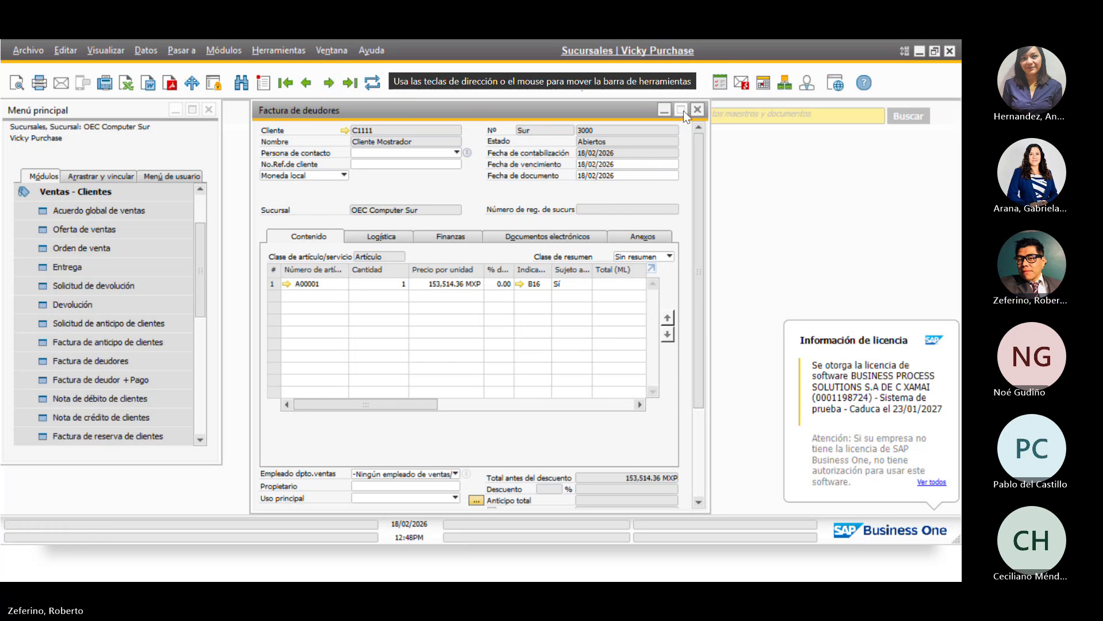
{"action": "left_click", "coordinate": [697, 109]}
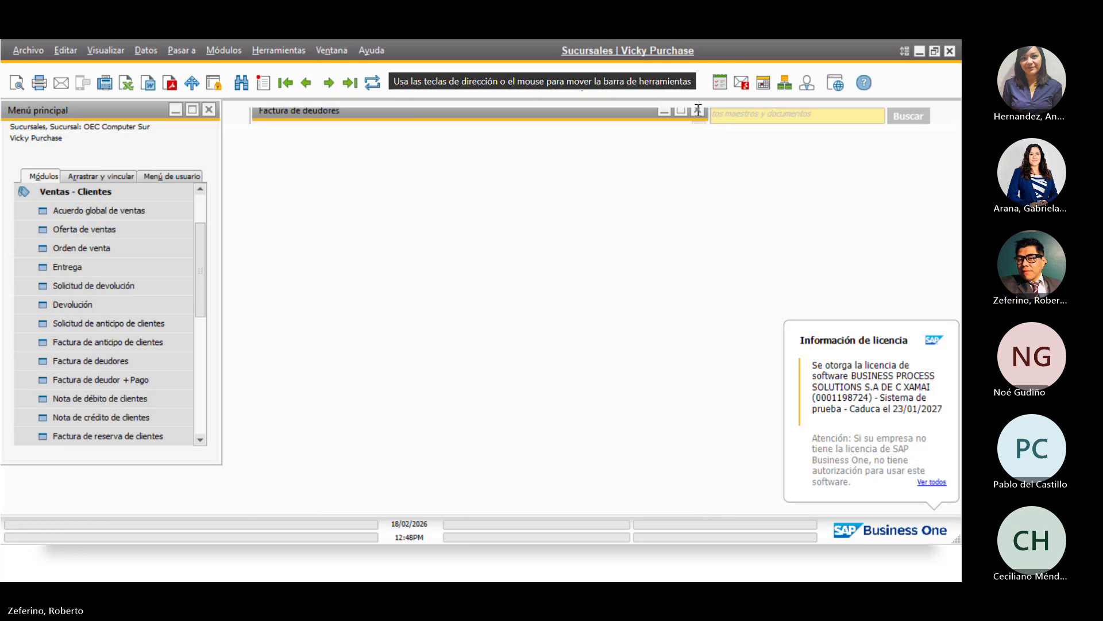
Log into the Sucursales company as the second user with their user ID and password
{"action": "left_click", "coordinate": [154, 190]}
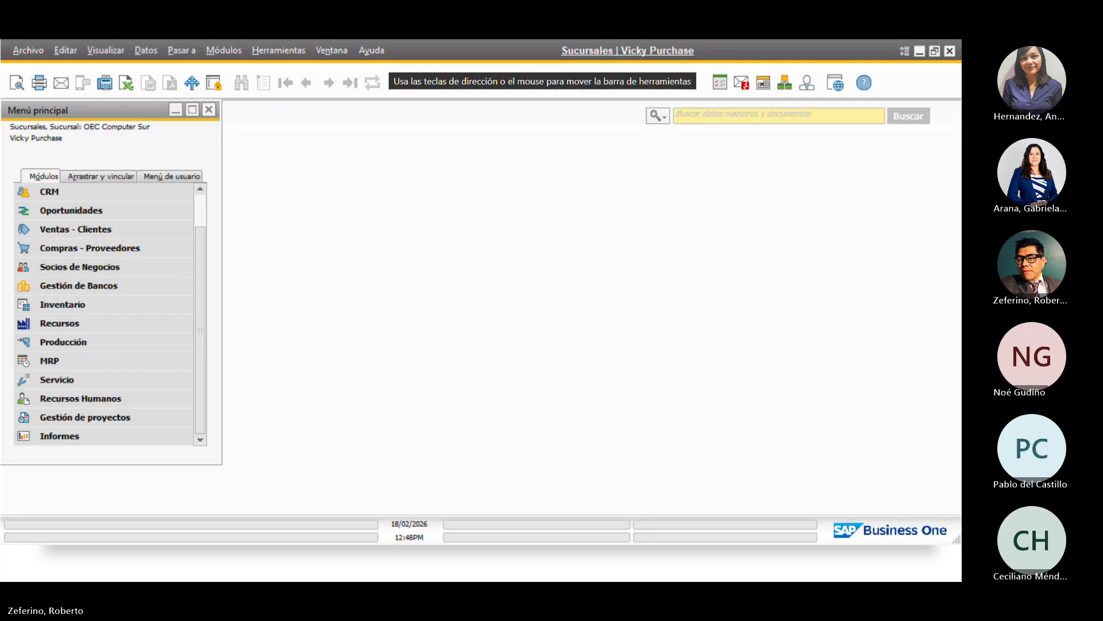
{"action": "left_click_drag", "start_coordinate": [1, 154], "coordinate": [416, 154]}
{"action": "left_click", "coordinate": [769, 159]}
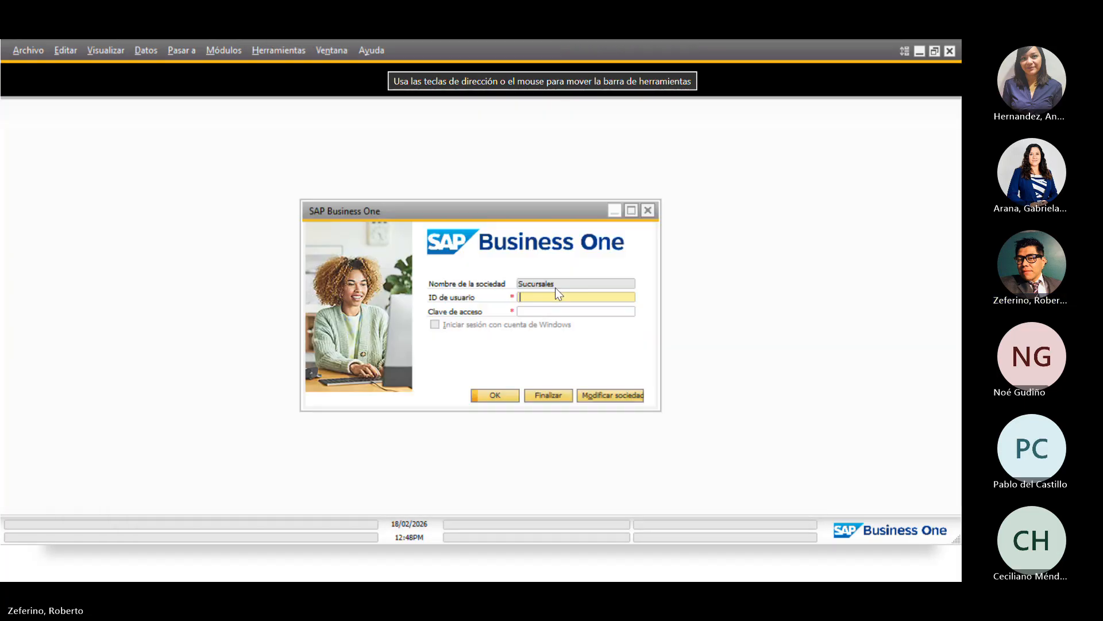
{"action": "key", "text": "Tab"}
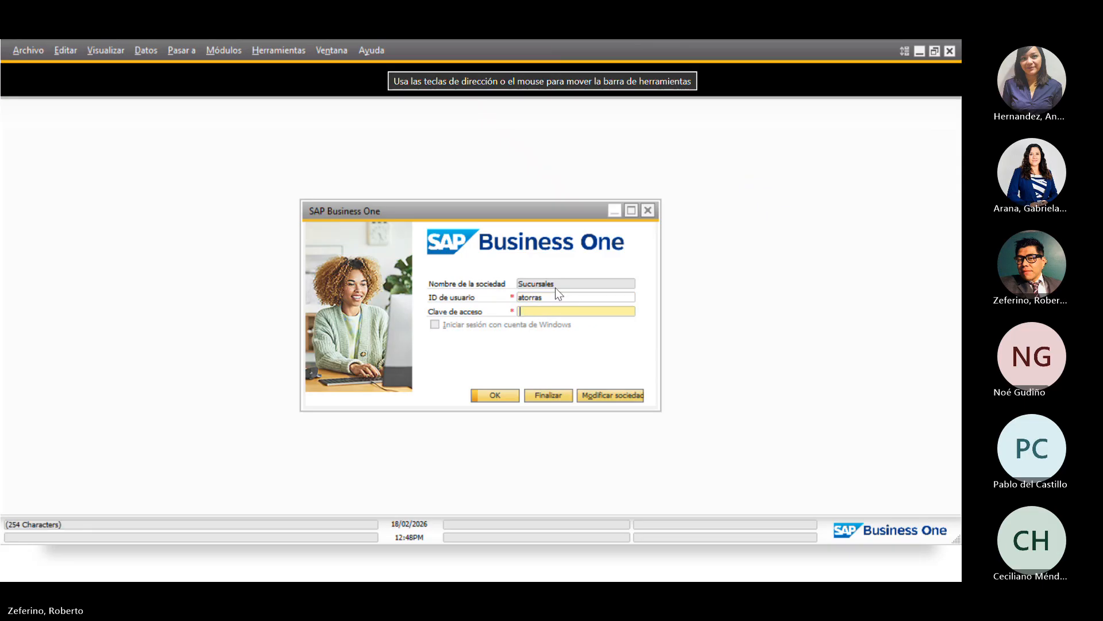
{"action": "type", "text": "••••"}
{"action": "key", "text": "Return"}
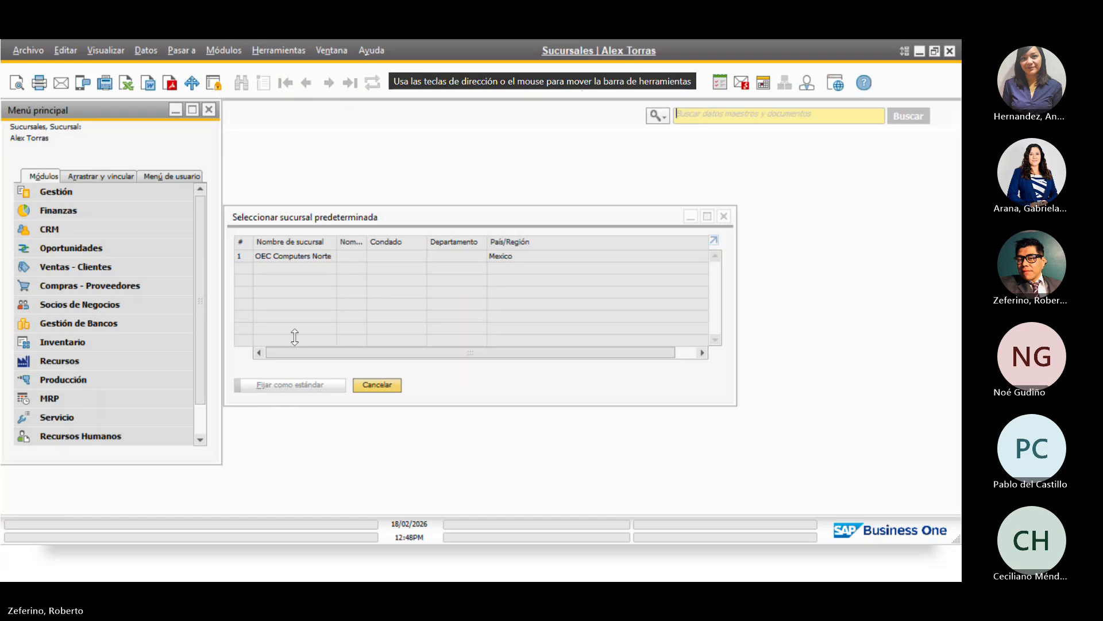
Set OEC Computers Norte as the default branch
{"action": "left_click", "coordinate": [232, 219]}
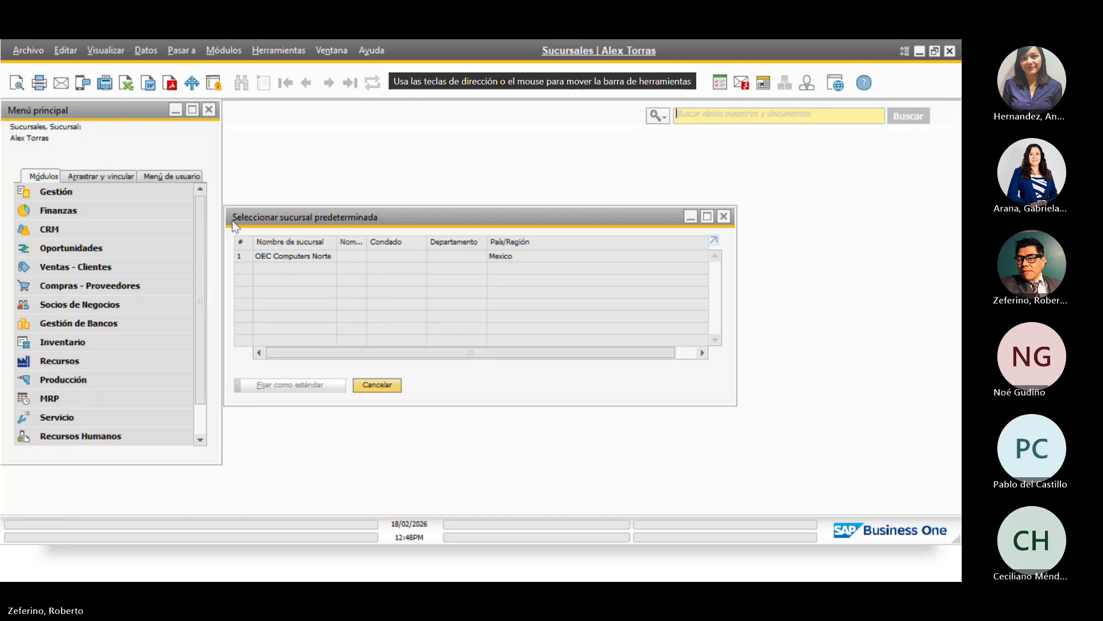
{"action": "left_click", "coordinate": [240, 258]}
{"action": "left_click", "coordinate": [280, 394]}
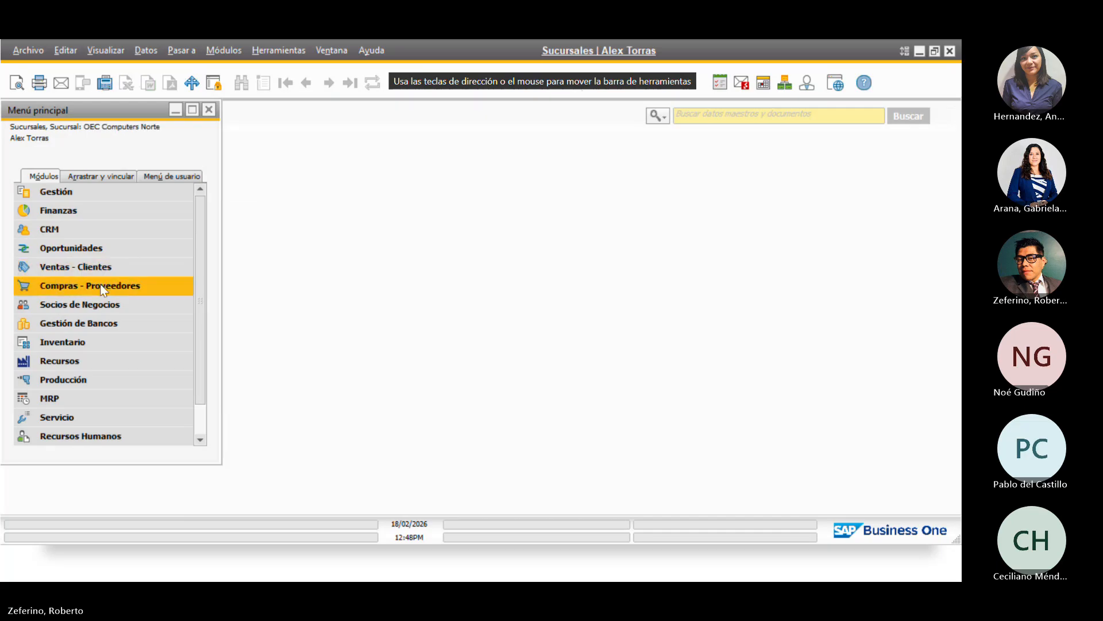
Find and load A/R invoice 3000 by searching all invoices with '*'
{"action": "left_click", "coordinate": [113, 268]}
{"action": "left_click", "coordinate": [121, 362]}
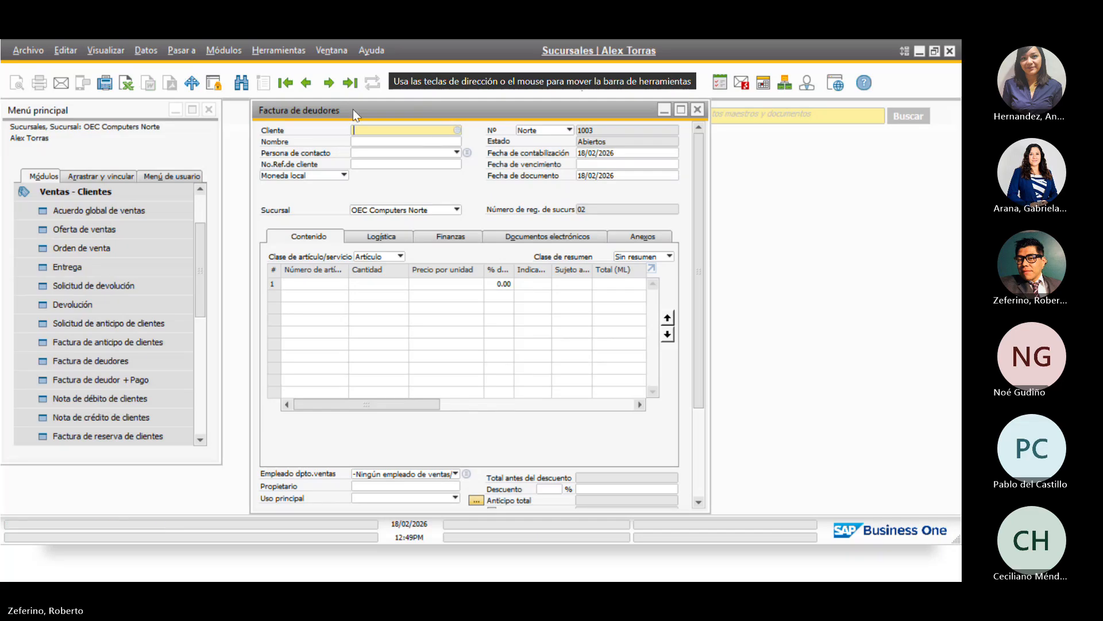
{"action": "left_click", "coordinate": [242, 84]}
{"action": "type", "text": "*"}
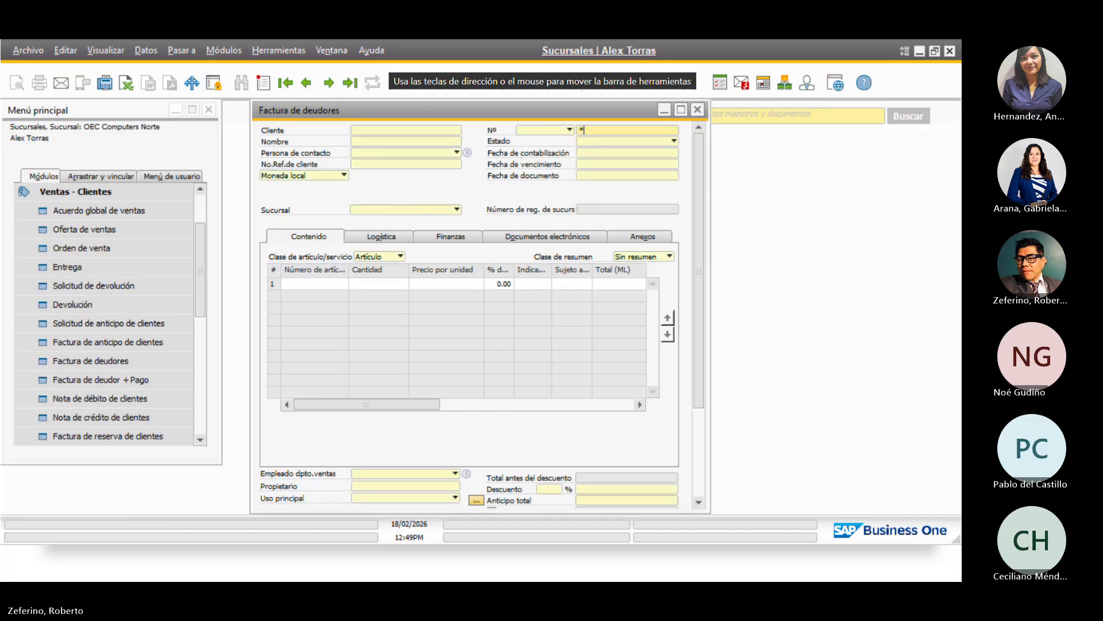
{"action": "key", "text": "Return"}
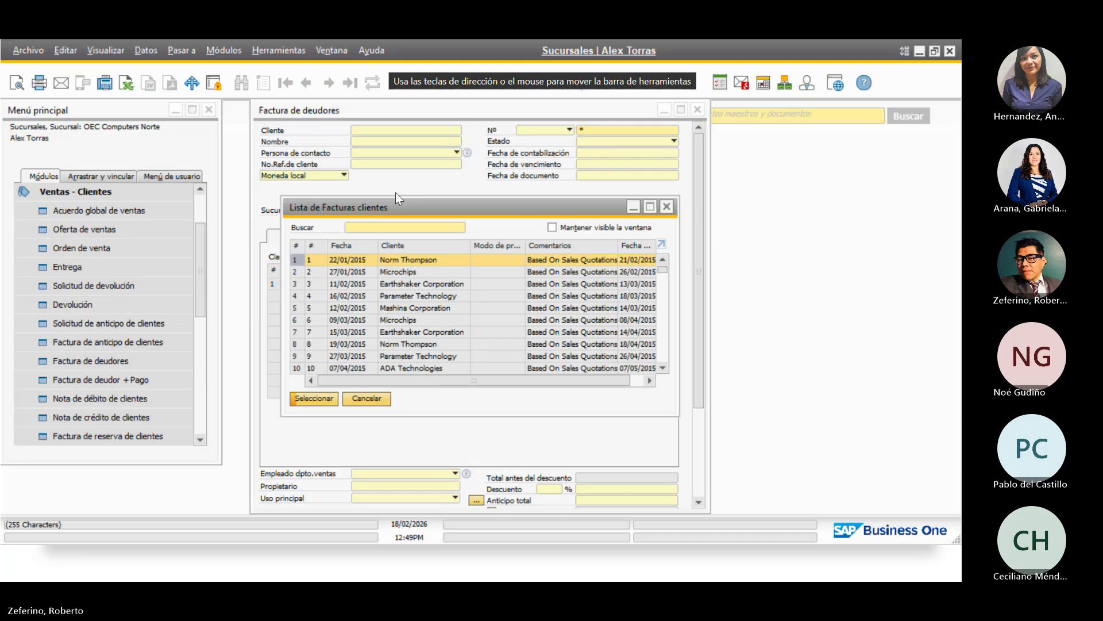
{"action": "left_click_drag", "start_coordinate": [662, 269], "coordinate": [661, 358]}
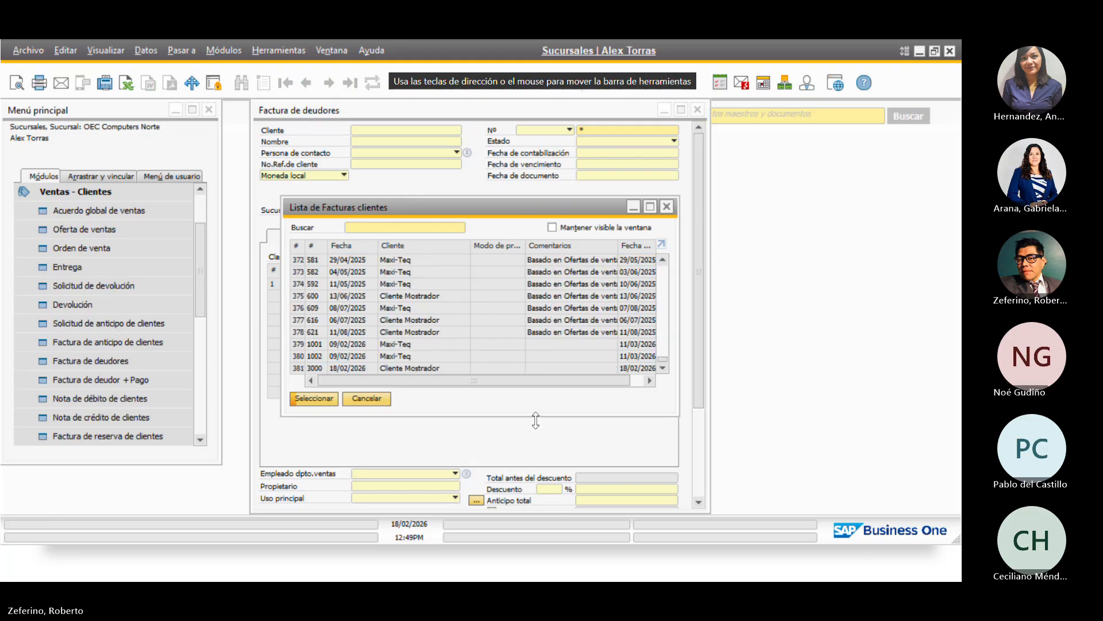
{"action": "left_click", "coordinate": [359, 368]}
{"action": "left_click", "coordinate": [305, 400]}
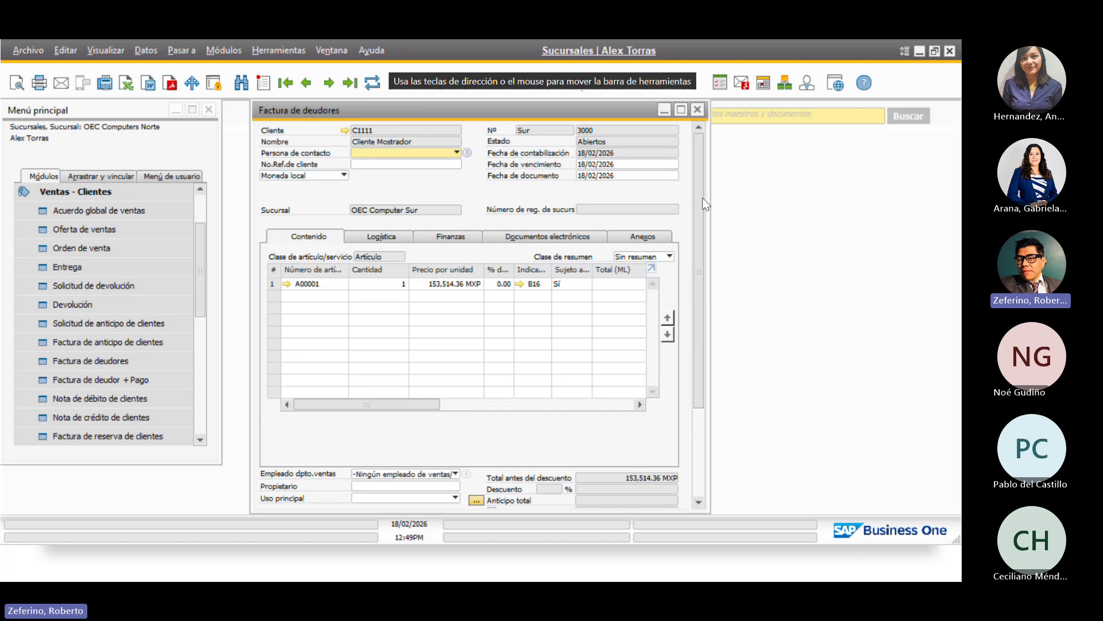
{"action": "mouse_move", "coordinate": [705, 204]}
{"action": "left_mouse_down"}
{"action": "mouse_move", "coordinate": [701, 291]}
{"action": "mouse_move", "coordinate": [708, 226]}
{"action": "mouse_move", "coordinate": [722, 332]}
{"action": "mouse_move", "coordinate": [732, 213]}
{"action": "mouse_move", "coordinate": [747, 250]}
{"action": "left_mouse_up"}
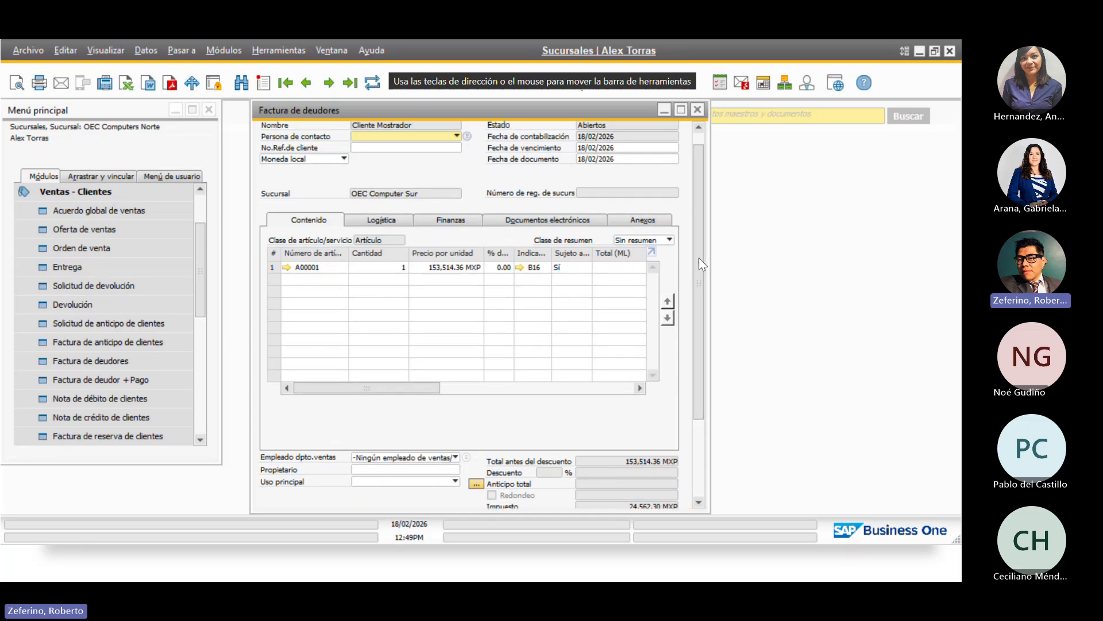
{"action": "left_click_drag", "start_coordinate": [702, 241], "coordinate": [702, 229]}
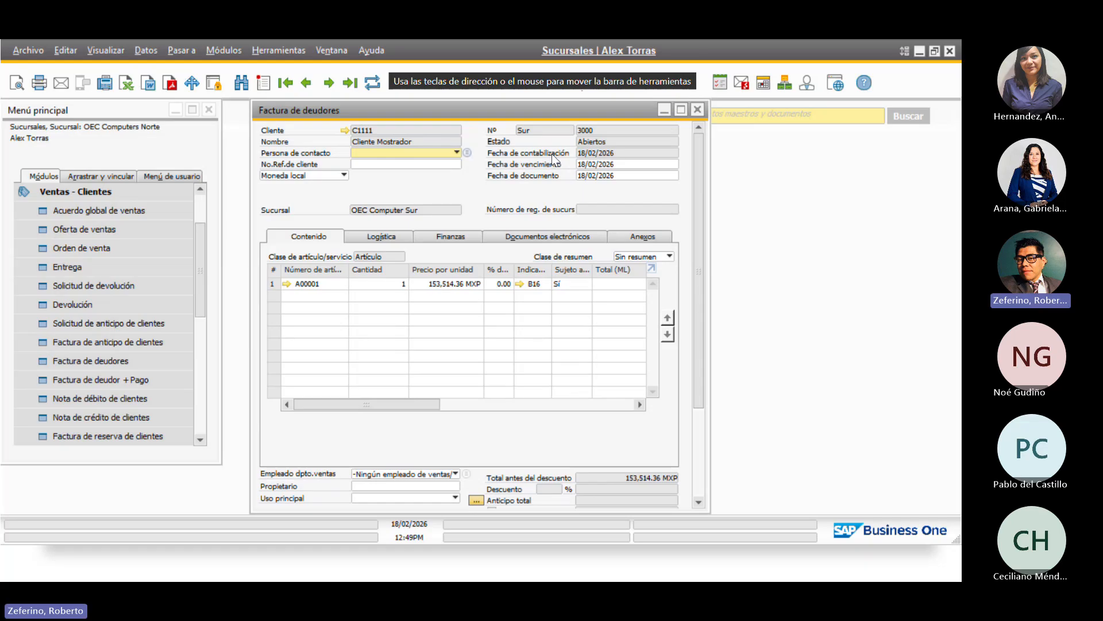
Close invoice 3000 and collapse the Ventas - Clientes module
{"action": "left_click", "coordinate": [698, 109]}
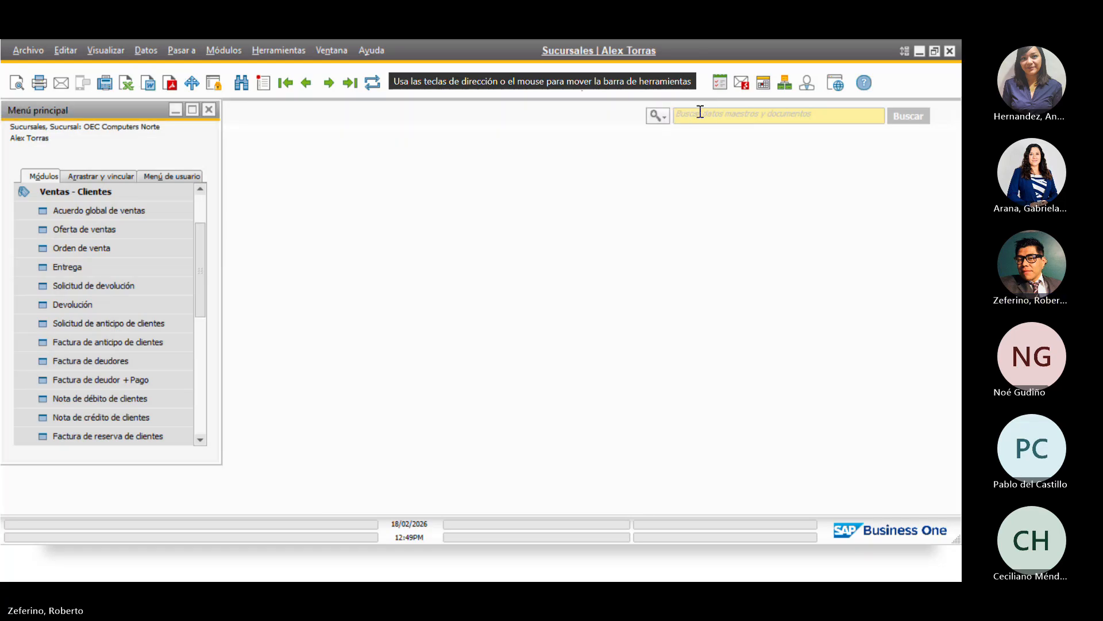
{"action": "left_click", "coordinate": [101, 191]}
{"action": "left_click_drag", "start_coordinate": [200, 267], "coordinate": [197, 235]}
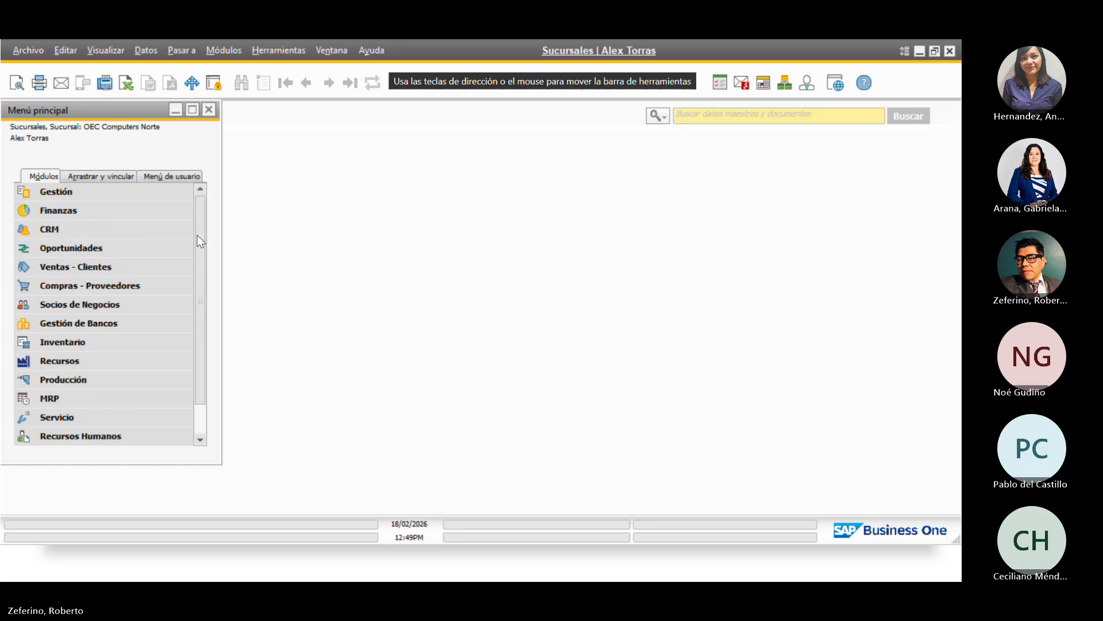
Quit the second user's session and expand Gestión de Bancos > Pagos recibidos in the Sur session
{"action": "left_click", "coordinate": [950, 50]}
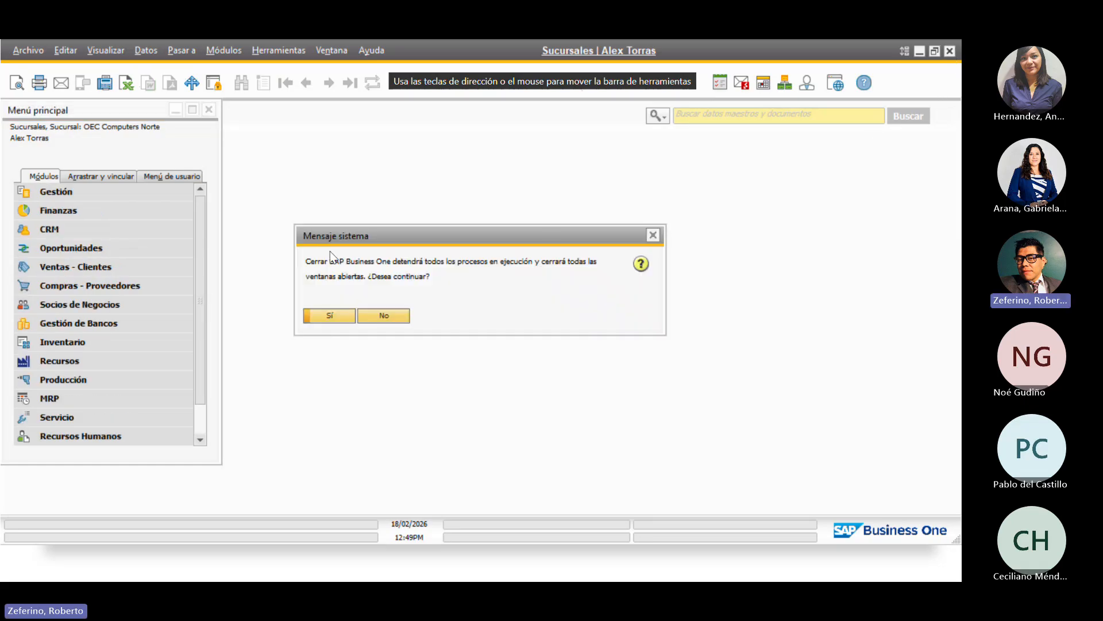
{"action": "left_click", "coordinate": [329, 316]}
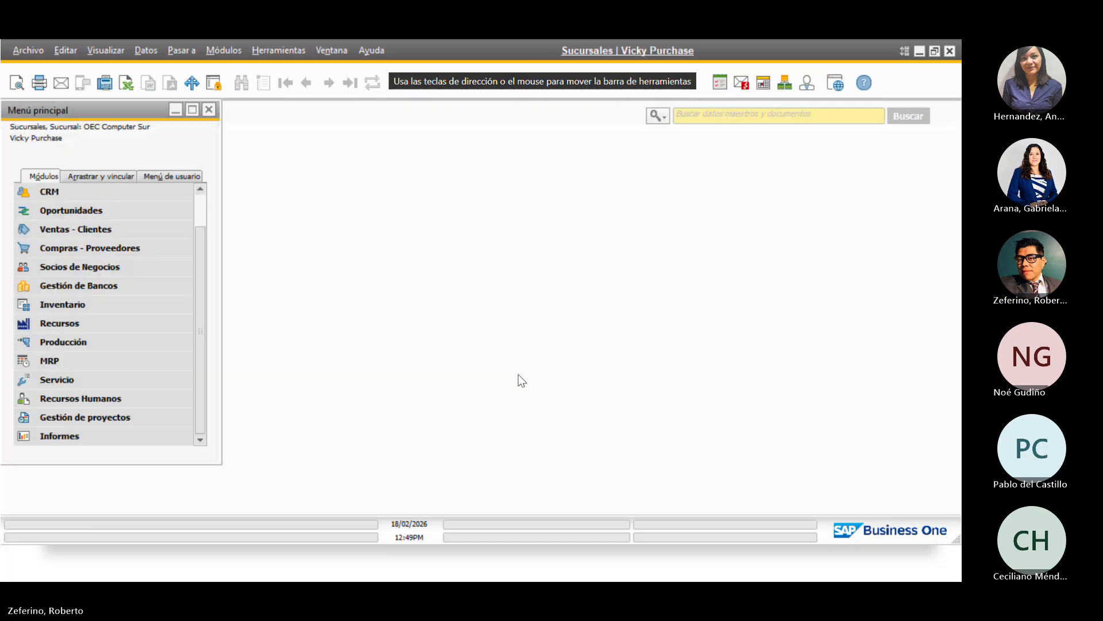
{"action": "left_click", "coordinate": [92, 286]}
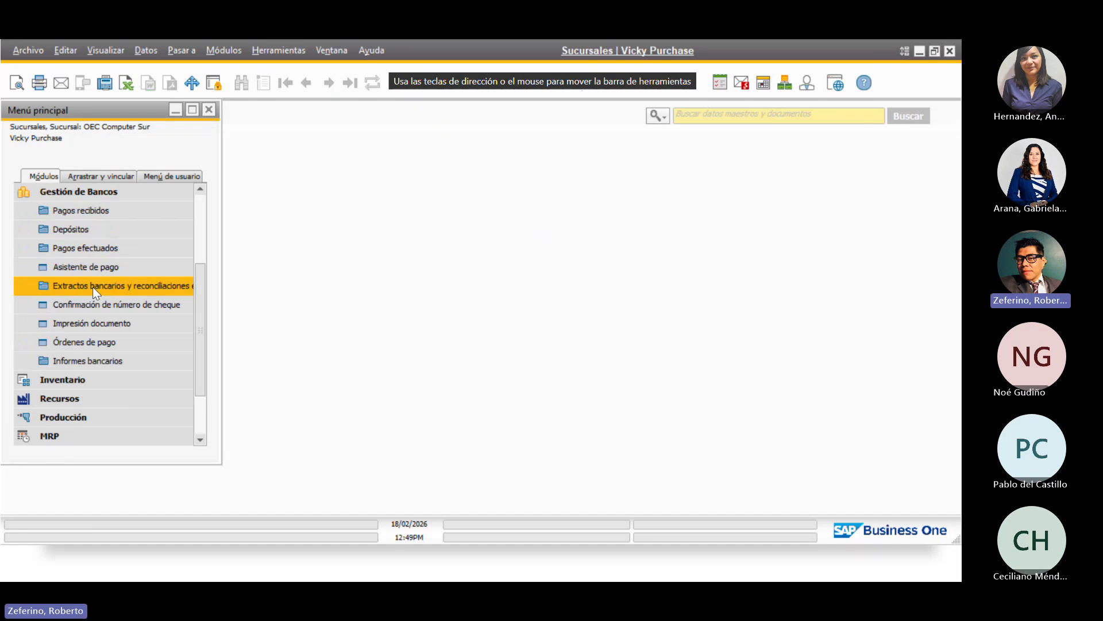
{"action": "left_click", "coordinate": [89, 210]}
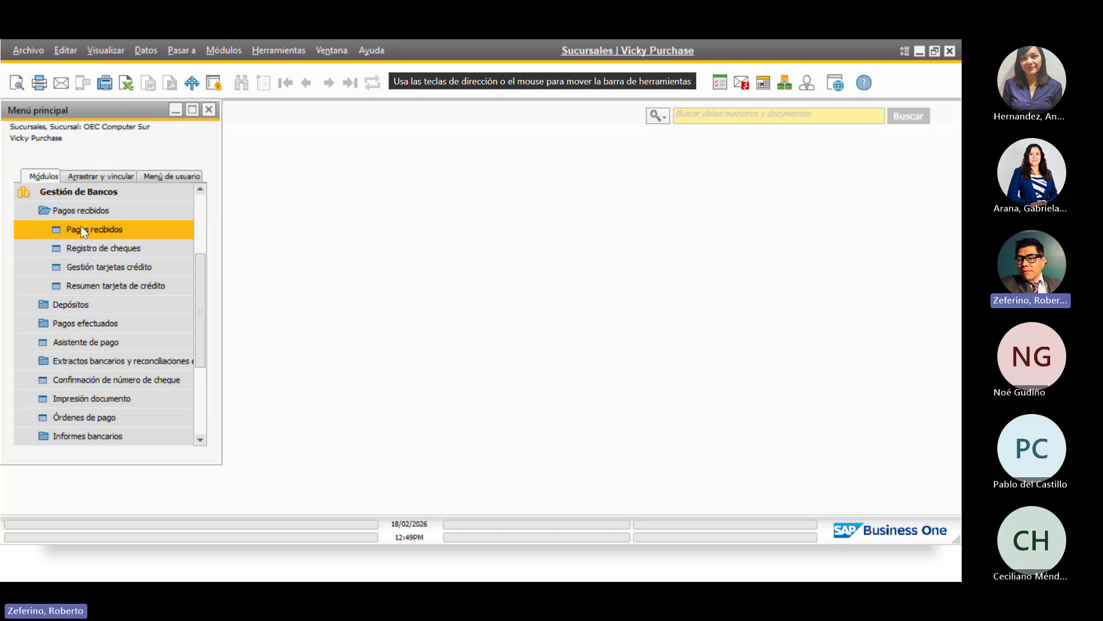
Start an incoming payment for customer Cliente Mostrador (C1111)
{"action": "left_click", "coordinate": [80, 229]}
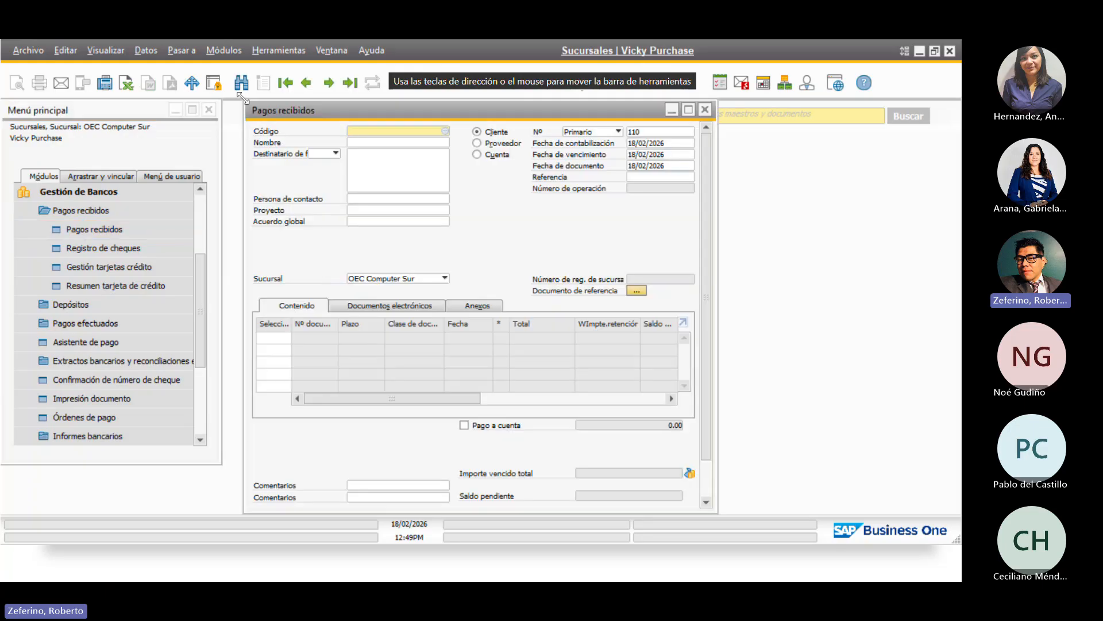
{"action": "left_click", "coordinate": [444, 131]}
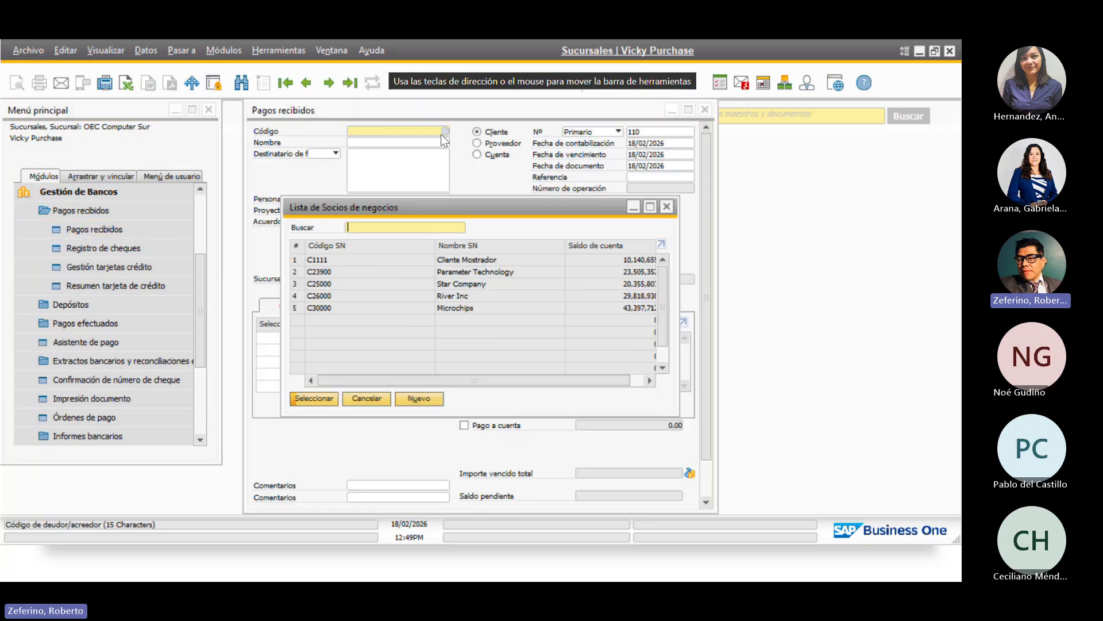
{"action": "left_click", "coordinate": [313, 398]}
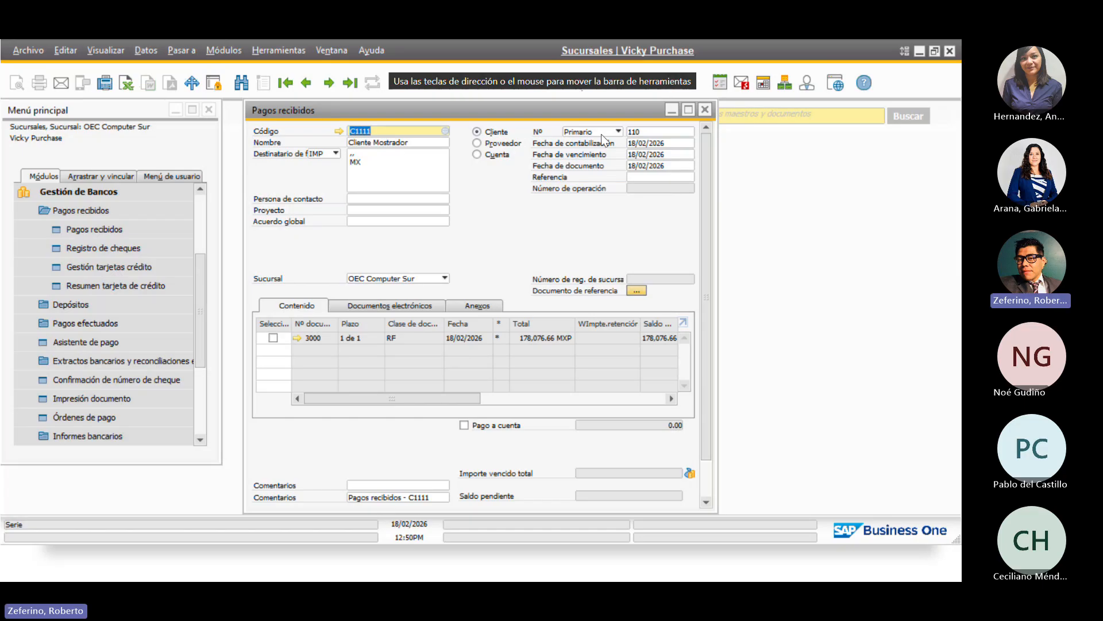
Select invoice 3000 for payment and bring up its payment means
{"action": "left_click", "coordinate": [601, 132]}
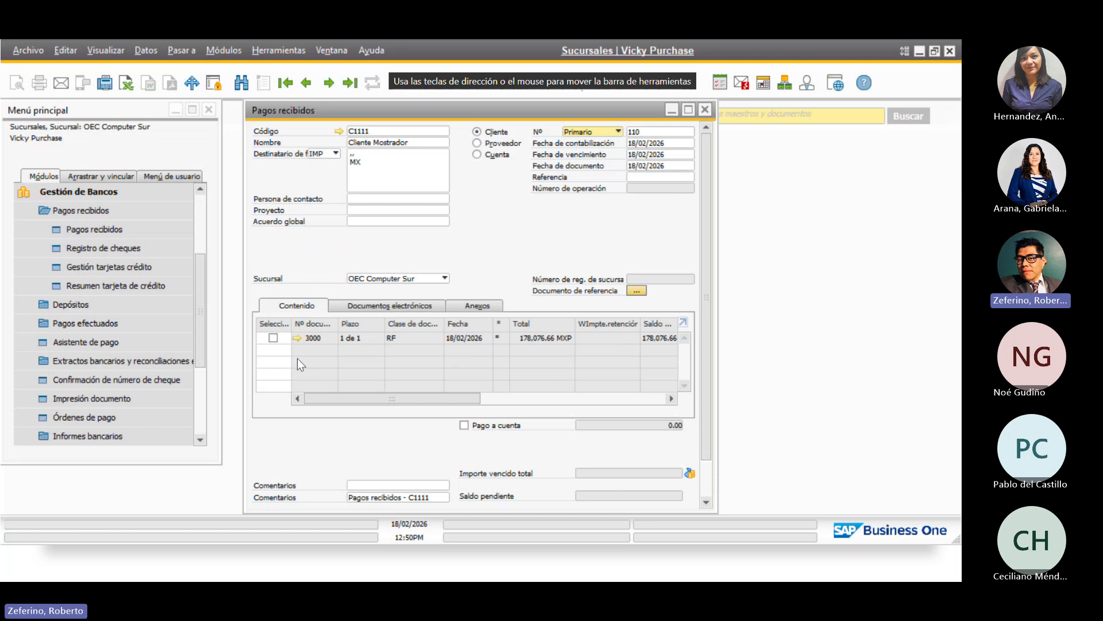
{"action": "left_click", "coordinate": [274, 339]}
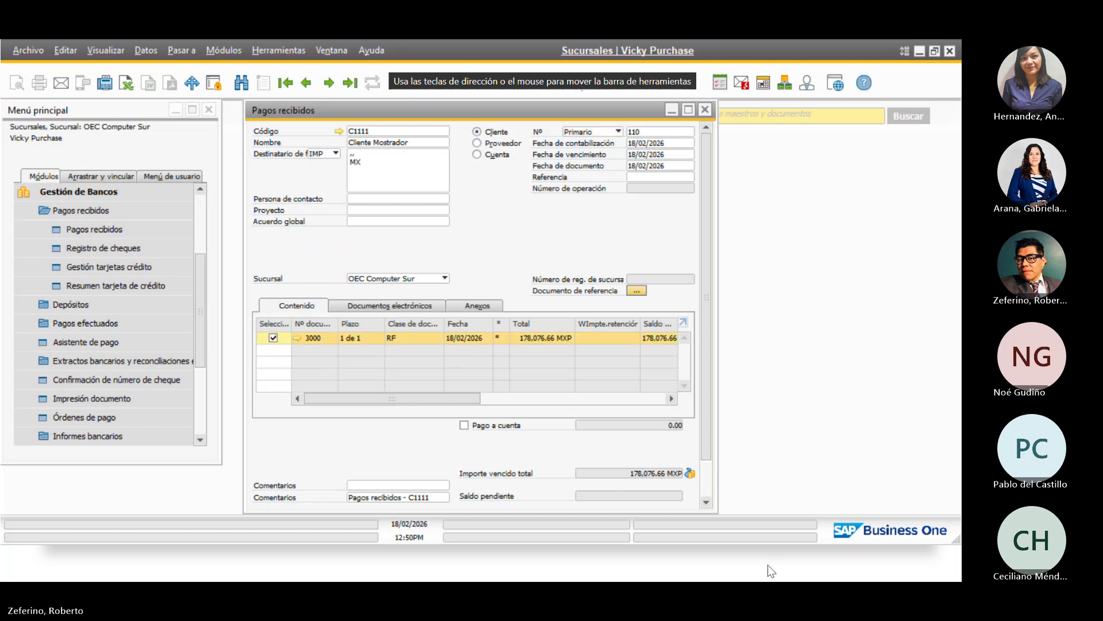
{"action": "left_click", "coordinate": [689, 473]}
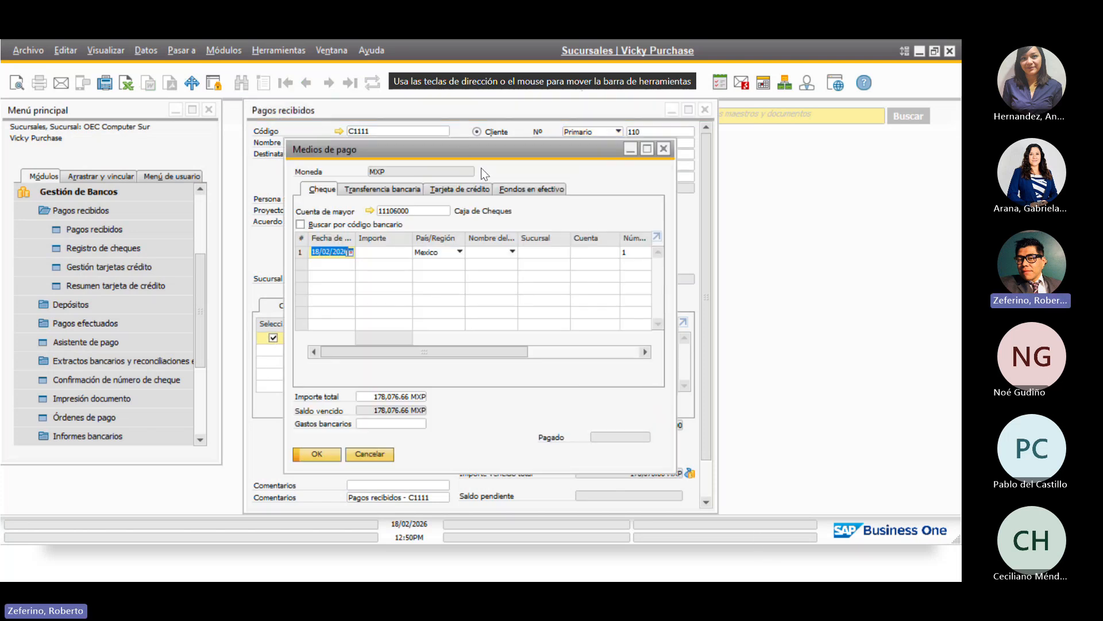
Choose bank transfer as the payment means into account 11101002 Caja Sur
{"action": "left_click", "coordinate": [477, 189]}
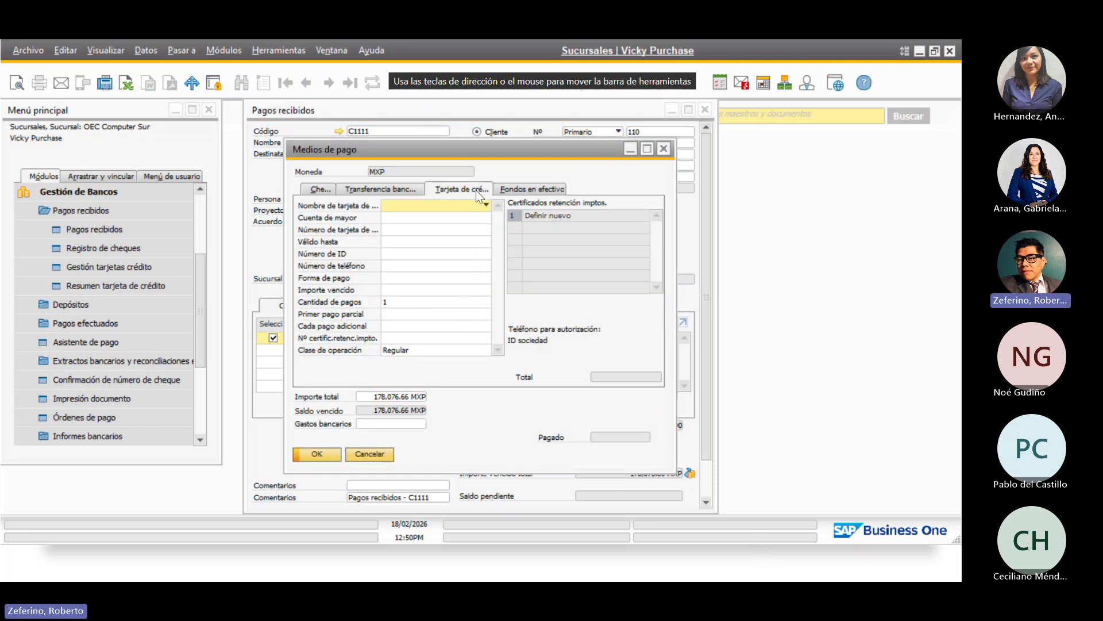
{"action": "left_click", "coordinate": [419, 191]}
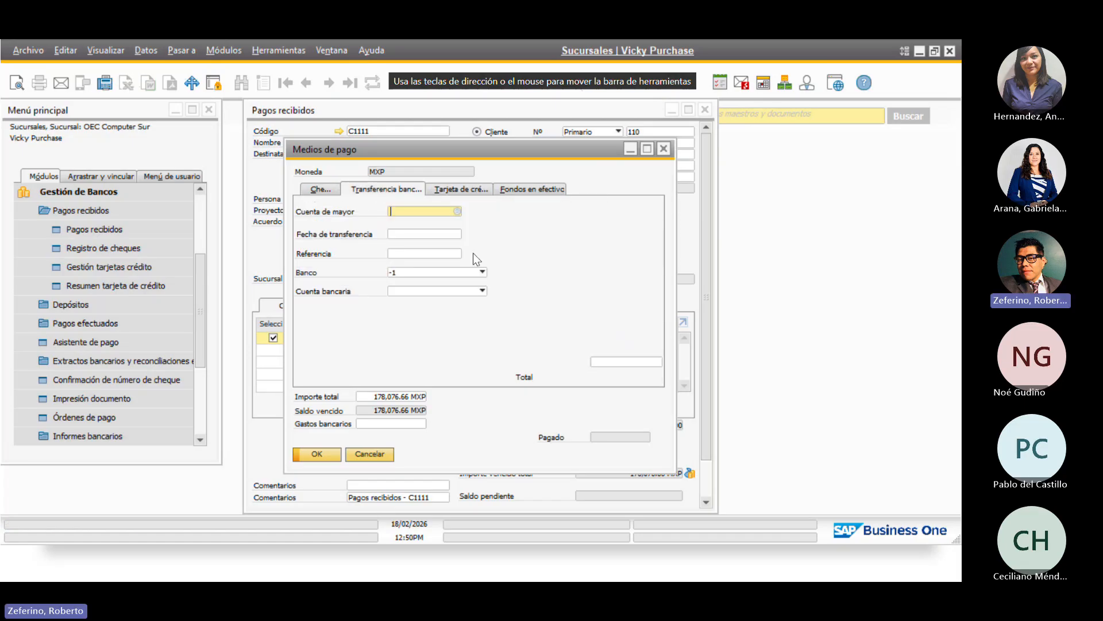
{"action": "left_click", "coordinate": [456, 210]}
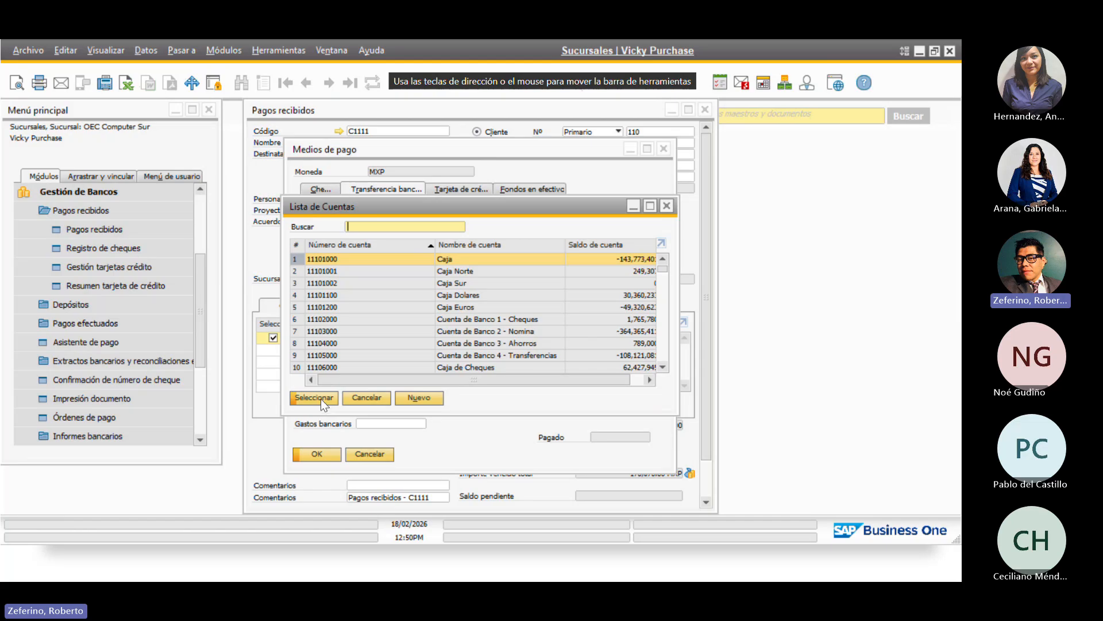
{"action": "left_click", "coordinate": [501, 281]}
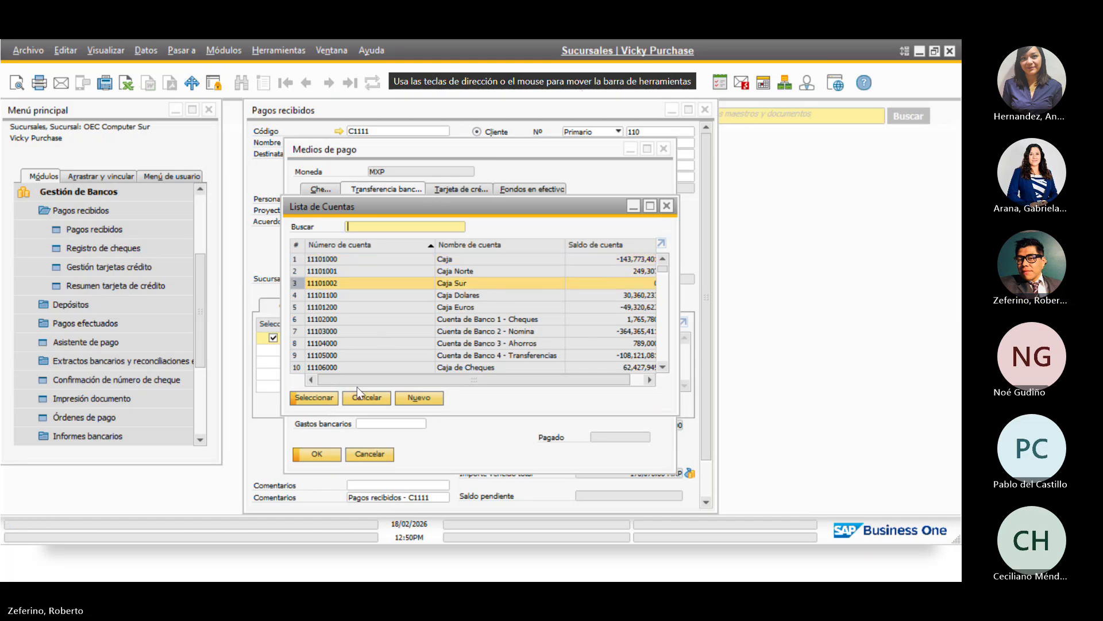
{"action": "left_click", "coordinate": [312, 398]}
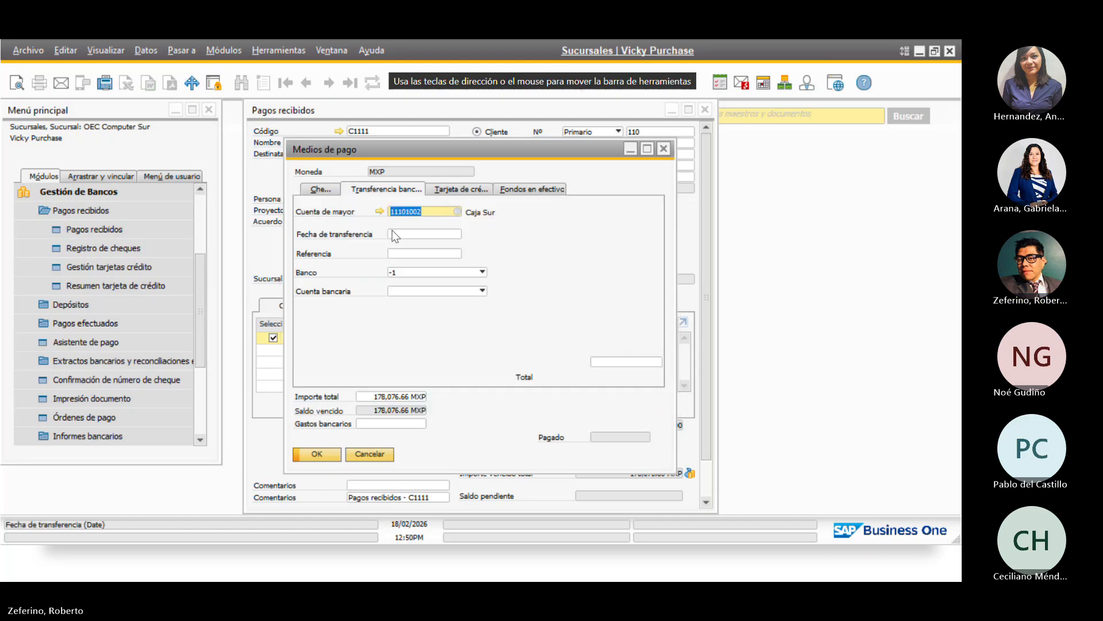
Date the transfer 18/02/2026 for the full 178,076.66 MXP and accept, confirming the cash account warning
{"action": "left_click", "coordinate": [420, 233]}
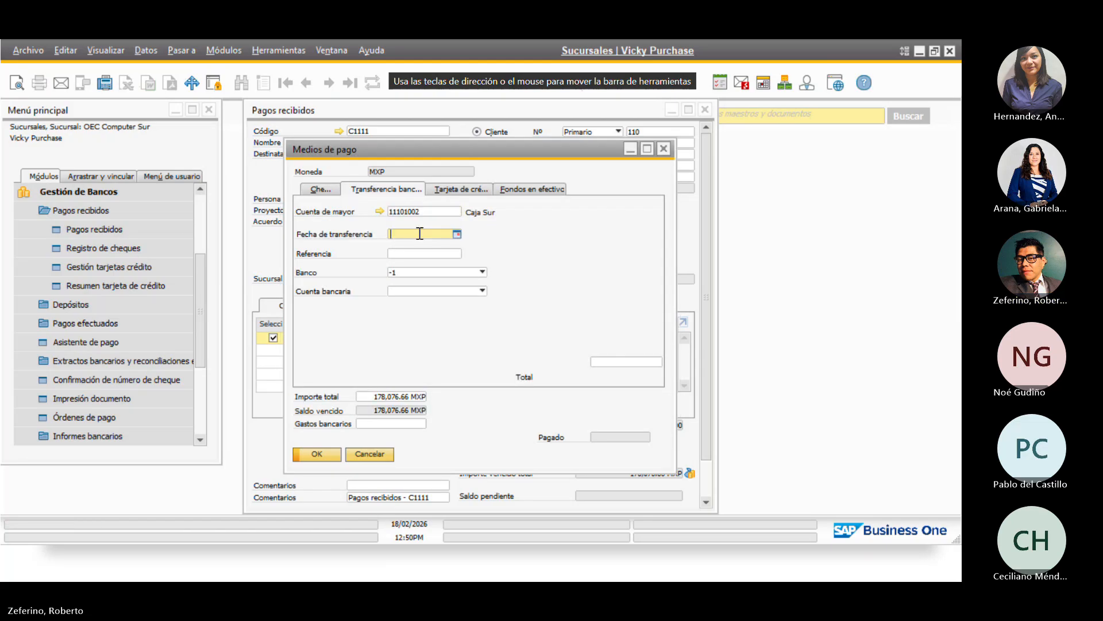
{"action": "left_click", "coordinate": [457, 233]}
{"action": "left_click", "coordinate": [445, 335]}
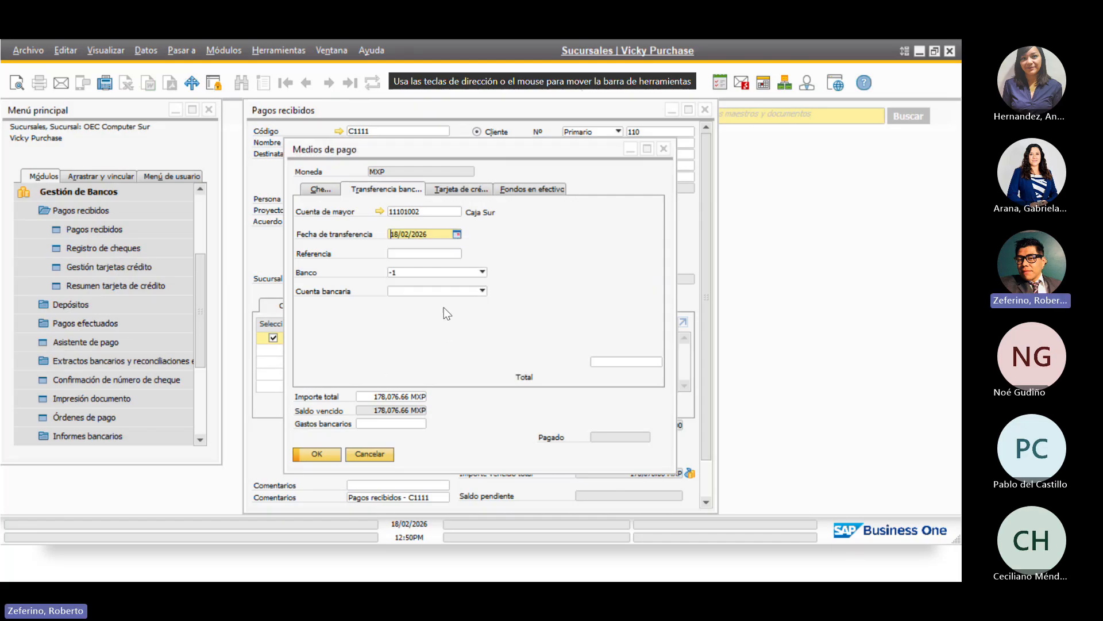
{"action": "left_click", "coordinate": [646, 362]}
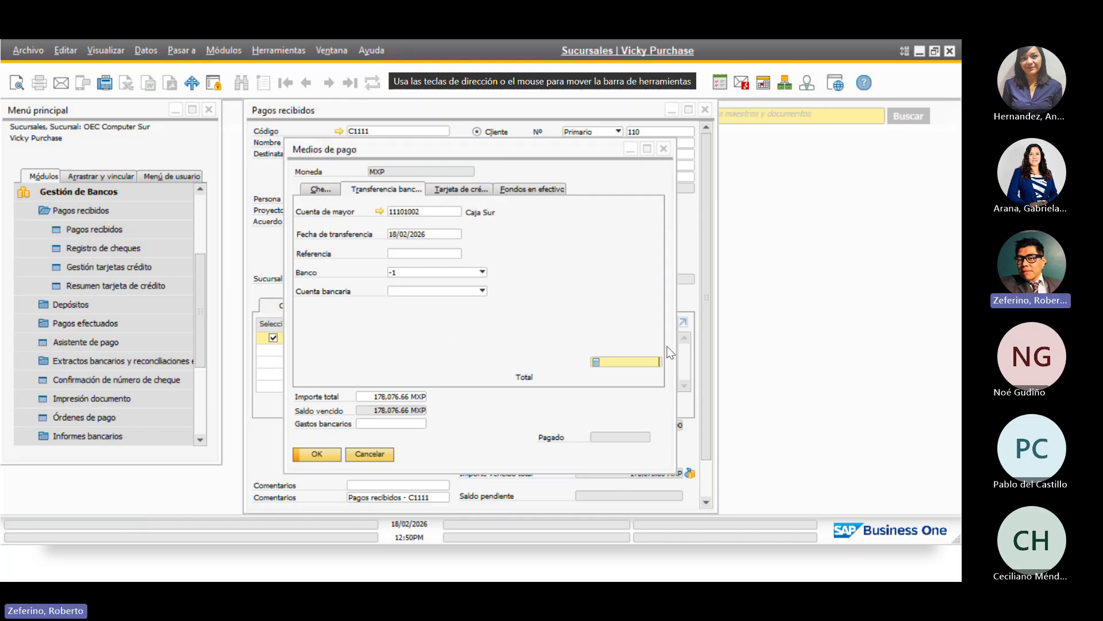
{"action": "key", "text": "ctrl+b"}
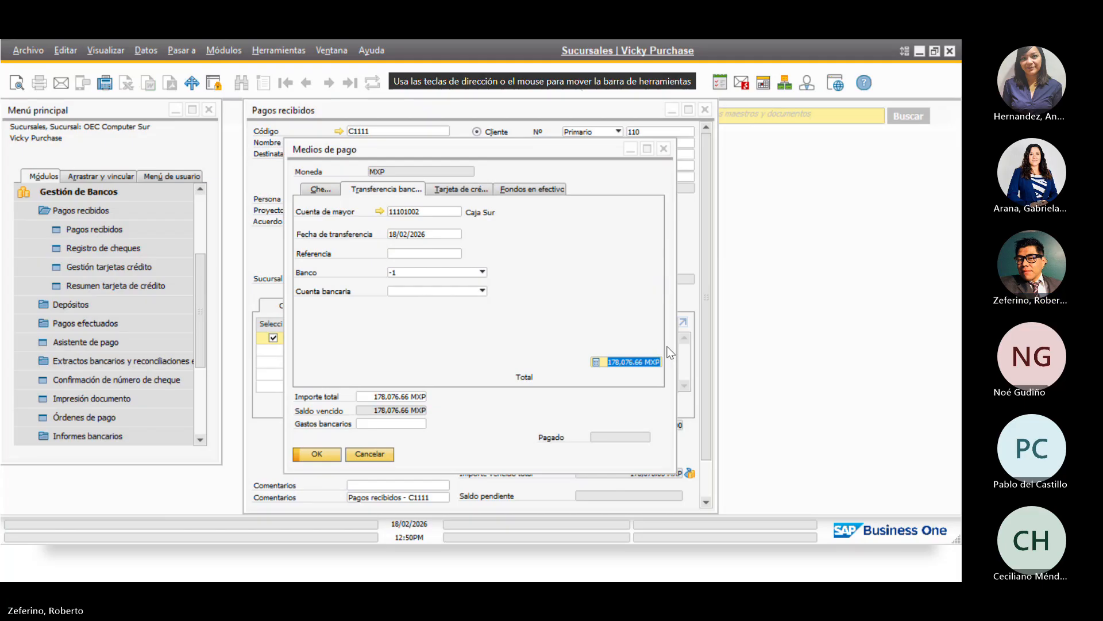
{"action": "left_click", "coordinate": [317, 454]}
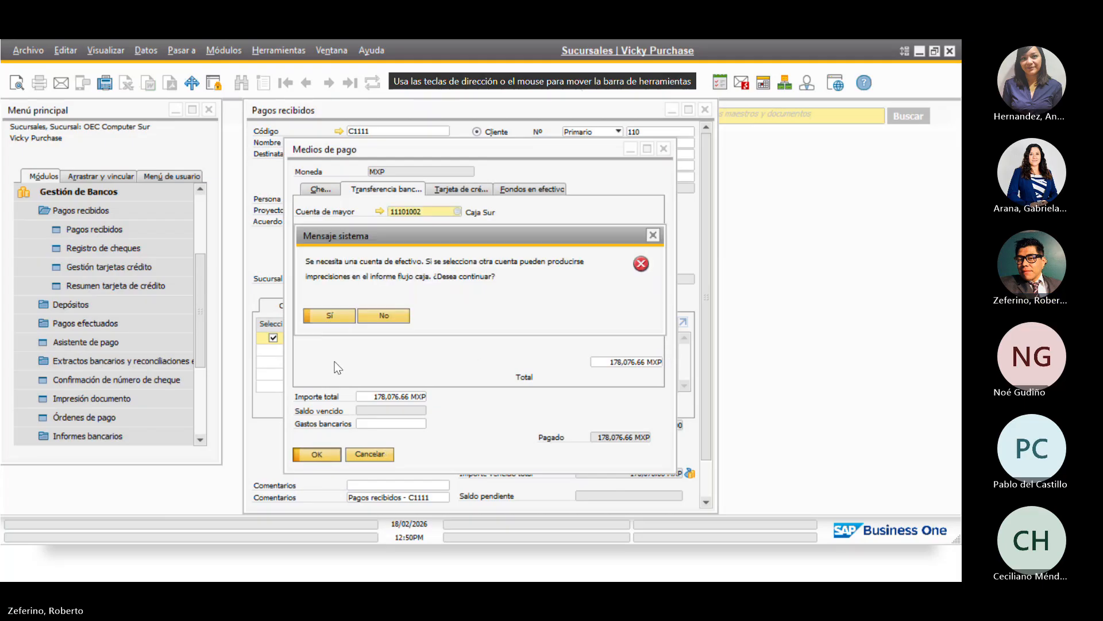
{"action": "left_click", "coordinate": [340, 317]}
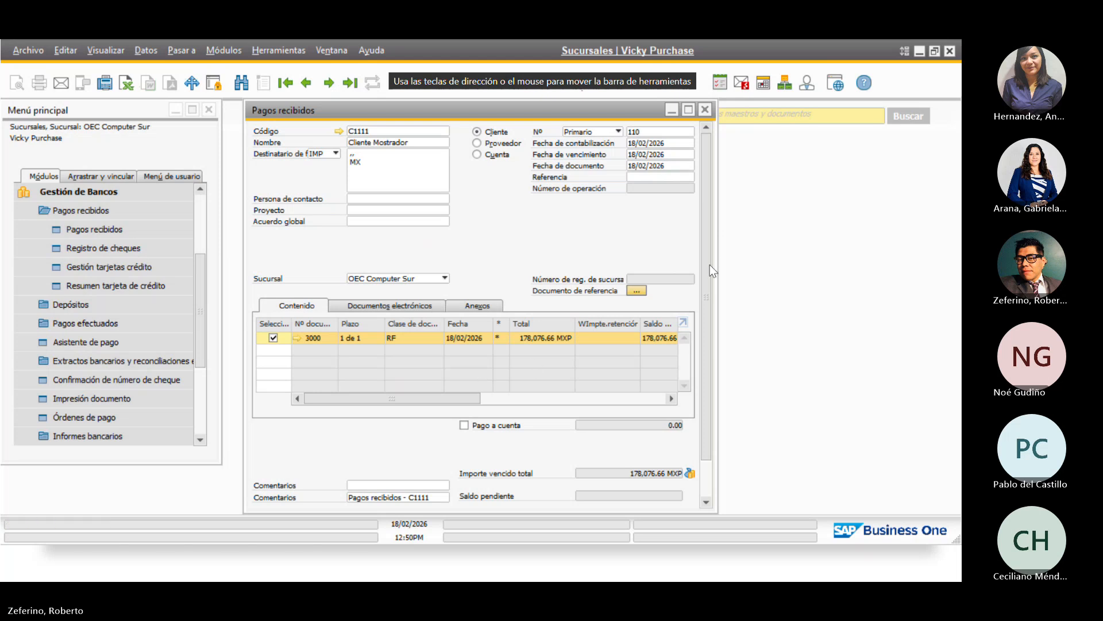
{"action": "scroll", "coordinate": [709, 264], "scroll_direction": "down", "scroll_amount": 3}
Create incoming payment 110 and bring it back up to review
{"action": "left_click", "coordinate": [274, 497]}
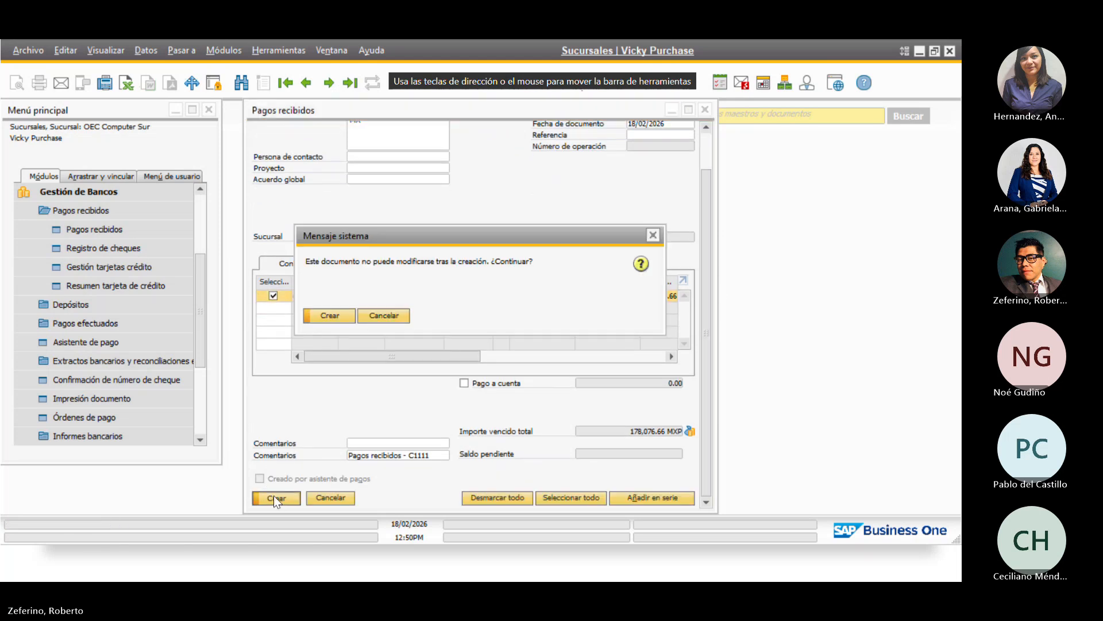
{"action": "left_click", "coordinate": [334, 314]}
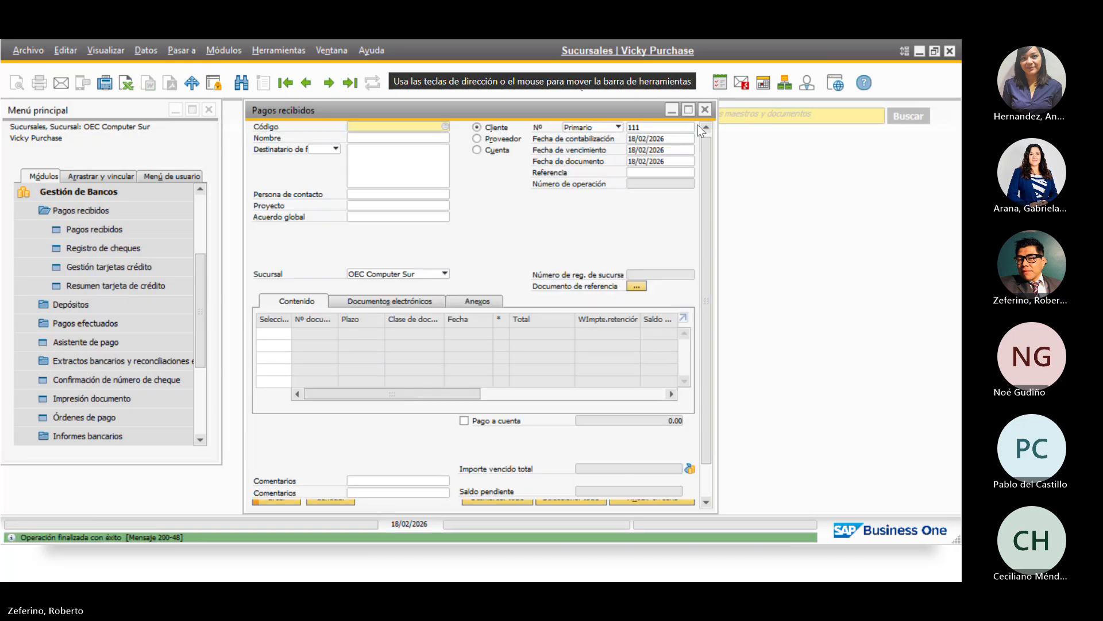
{"action": "left_click", "coordinate": [296, 81]}
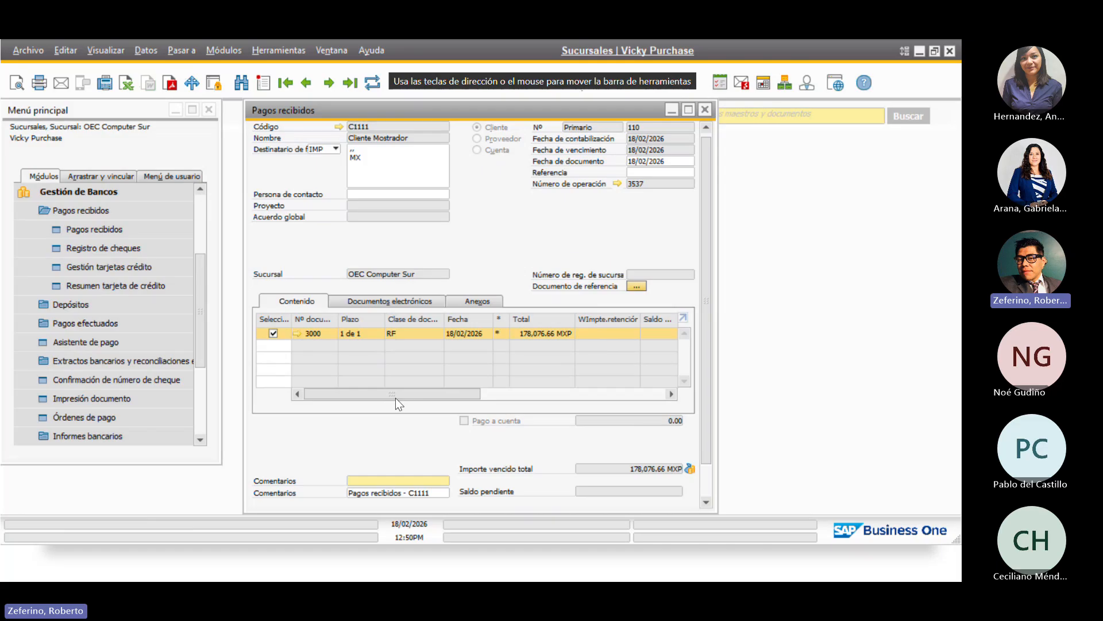
{"action": "left_click_drag", "start_coordinate": [705, 192], "coordinate": [705, 150]}
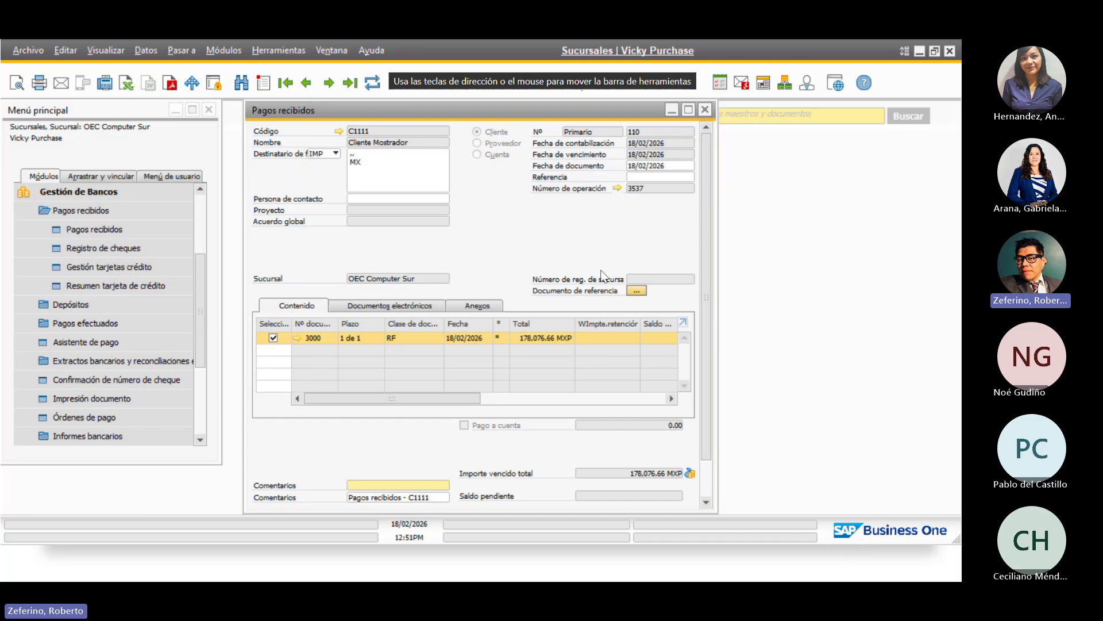
Close the payment window, minimize SAP, and return to the DEMO presentation slide
{"action": "left_click", "coordinate": [704, 109]}
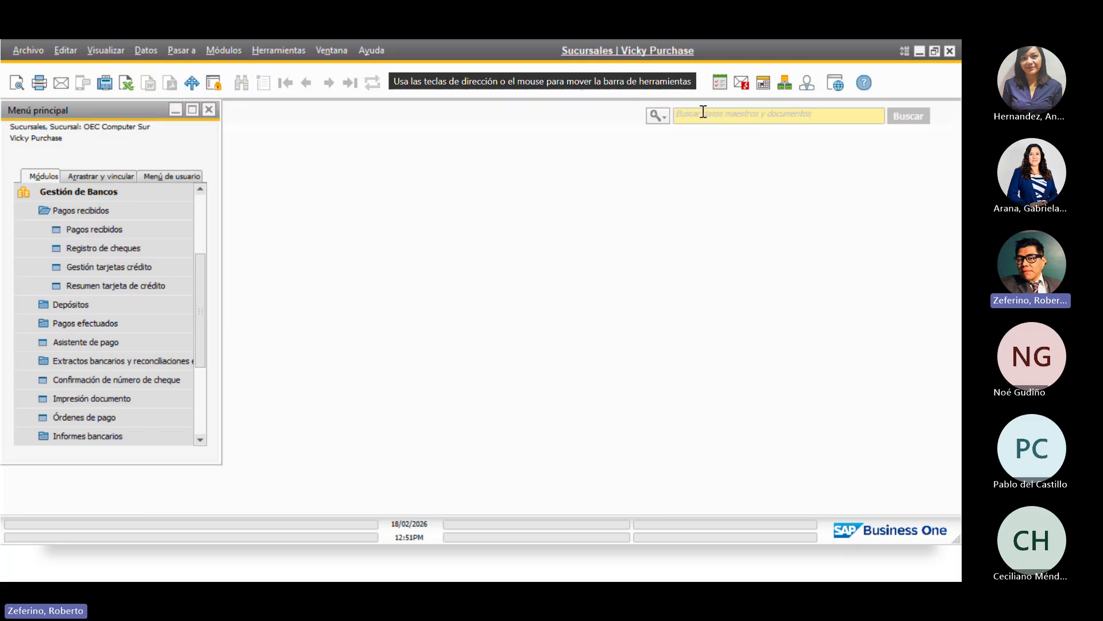
{"action": "left_click", "coordinate": [921, 53]}
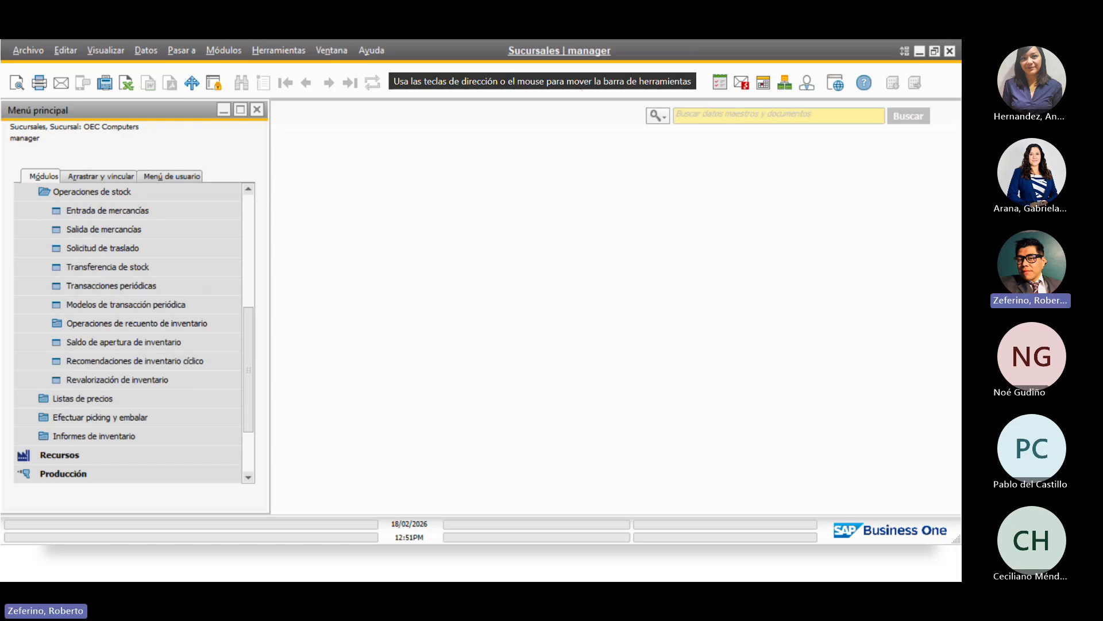
{"action": "key", "text": "alt+Tab"}
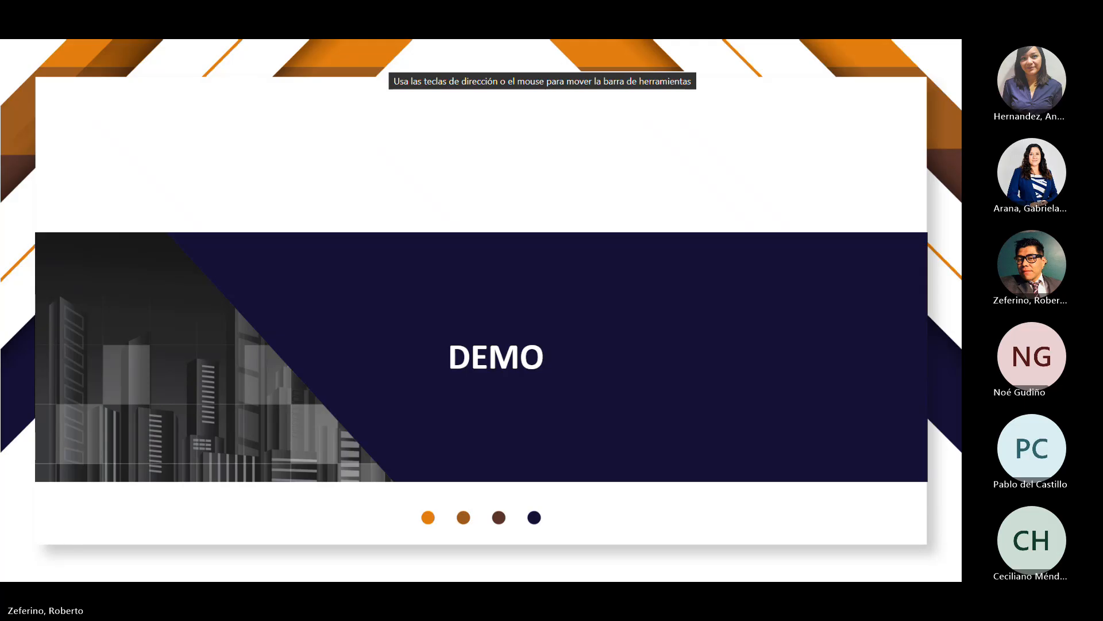
Exit the DEMO slideshow to the Windows desktop
{"action": "key", "text": "Escape"}
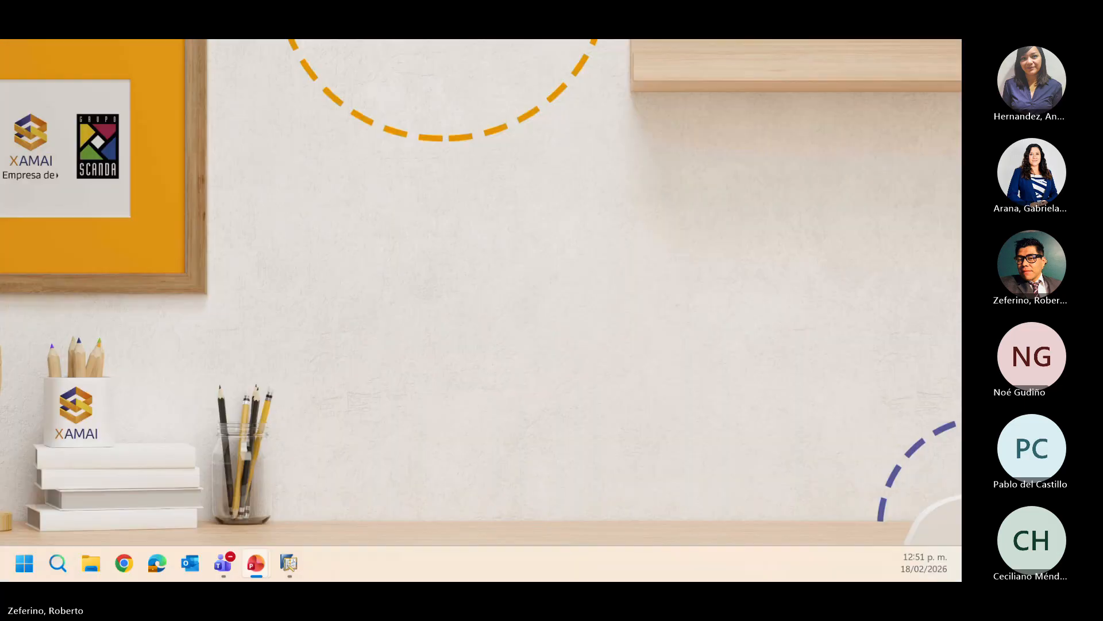
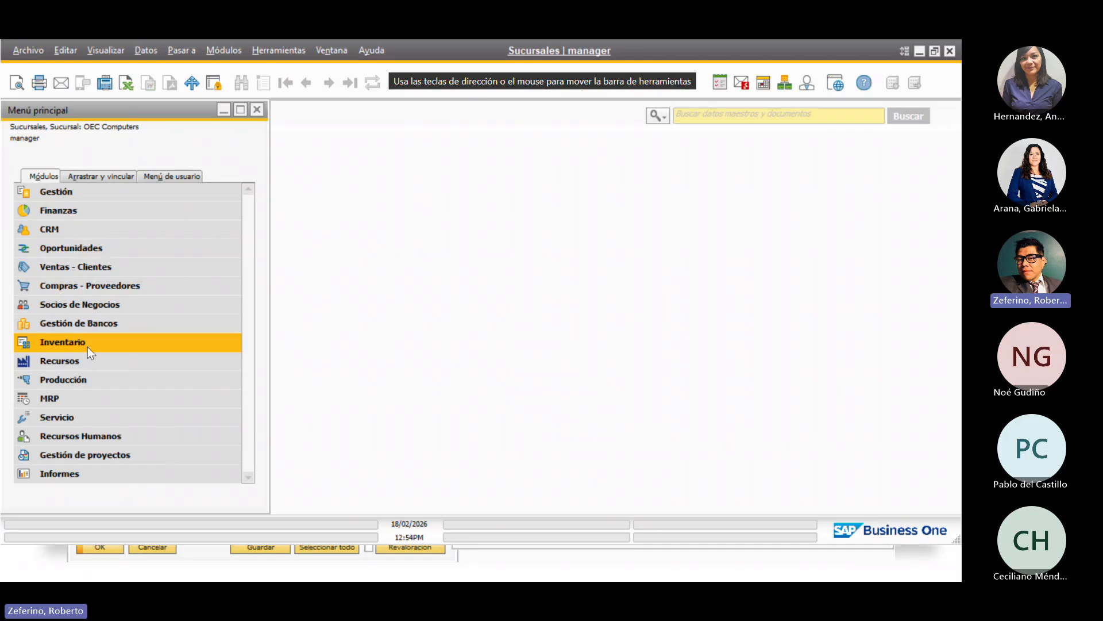
Open the Balance report criteria under Finanzas > Informes financieros > Financiero for 01/01/2026–31/12/2026
{"action": "left_click", "coordinate": [110, 210]}
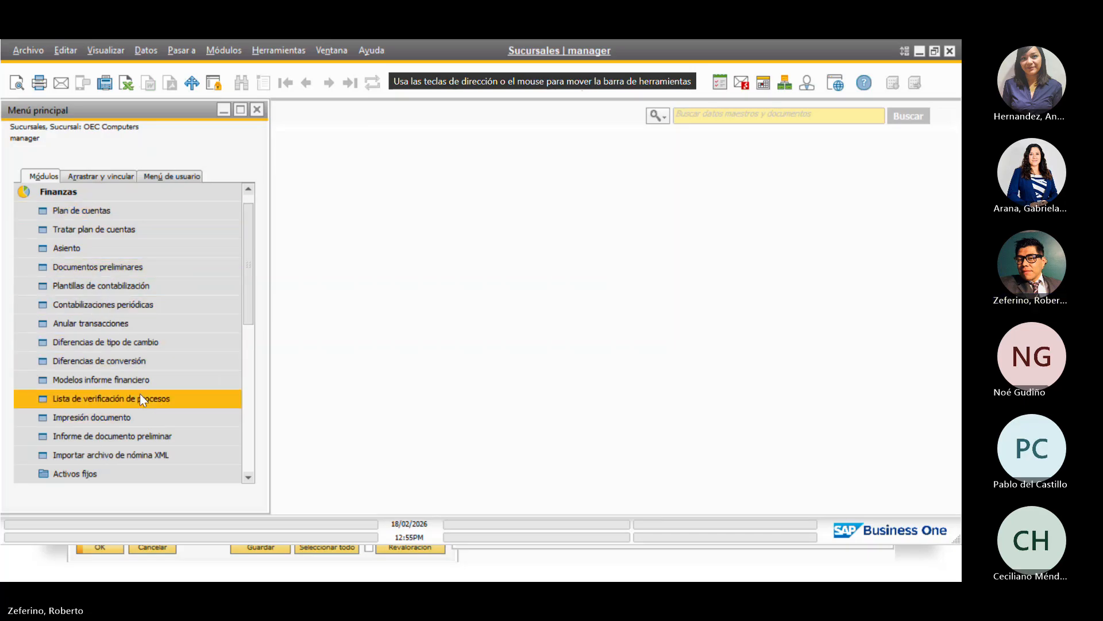
{"action": "scroll", "coordinate": [146, 450], "scroll_direction": "down", "scroll_amount": 2}
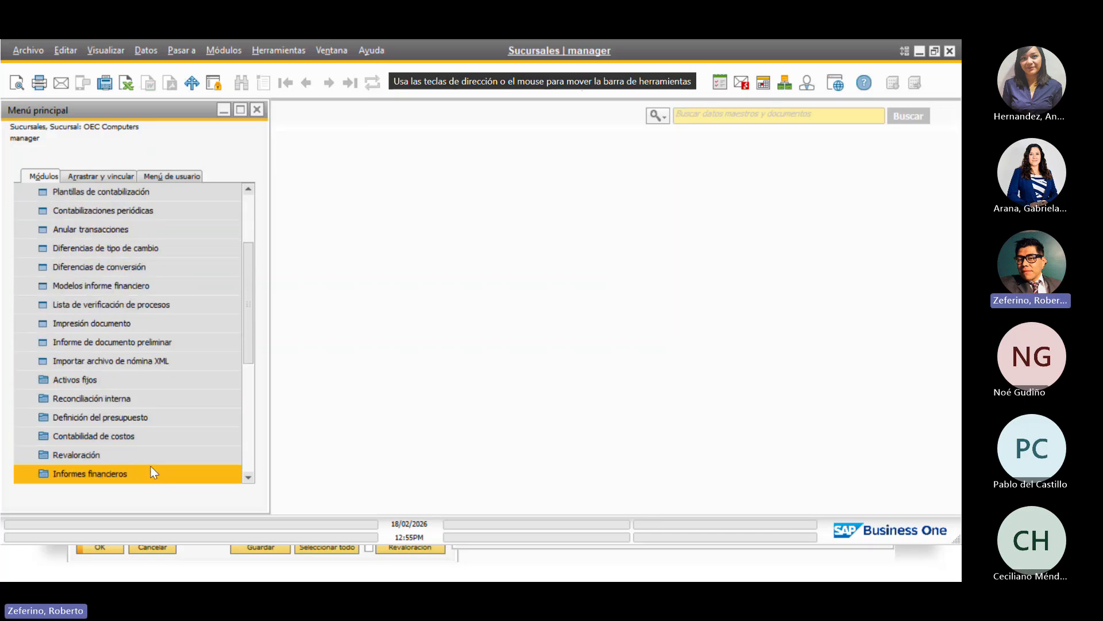
{"action": "left_click", "coordinate": [150, 452]}
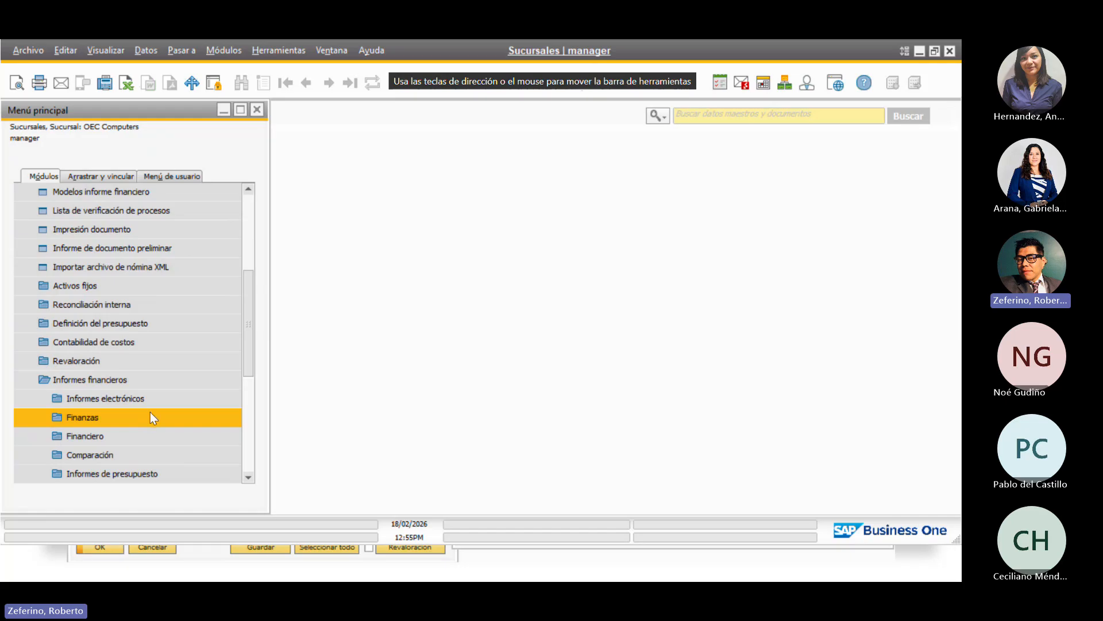
{"action": "left_click", "coordinate": [158, 444]}
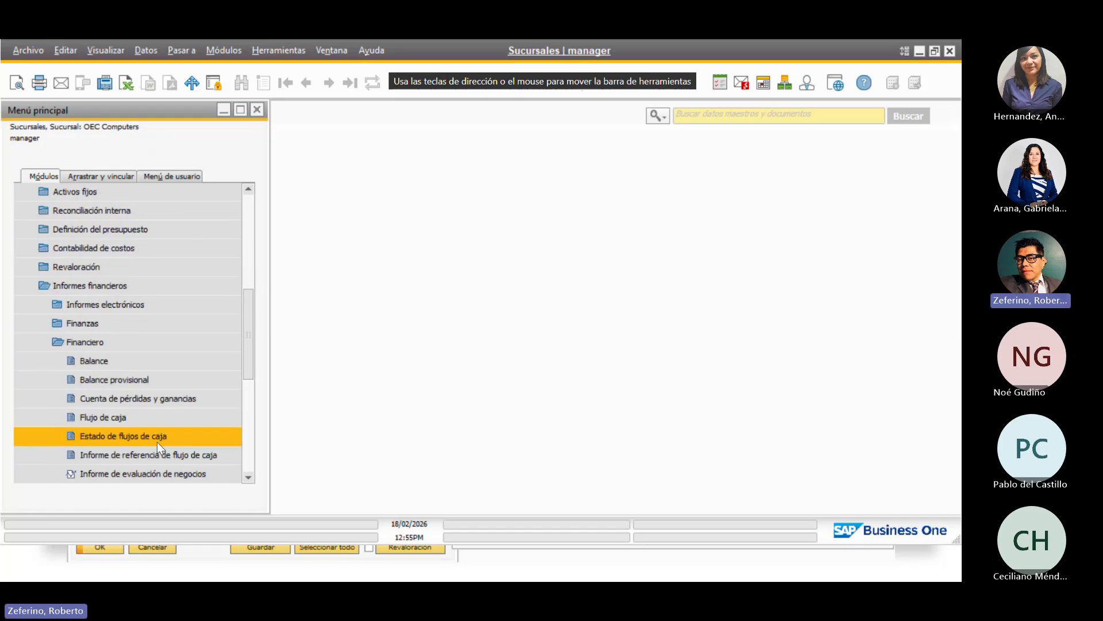
{"action": "left_click", "coordinate": [160, 355]}
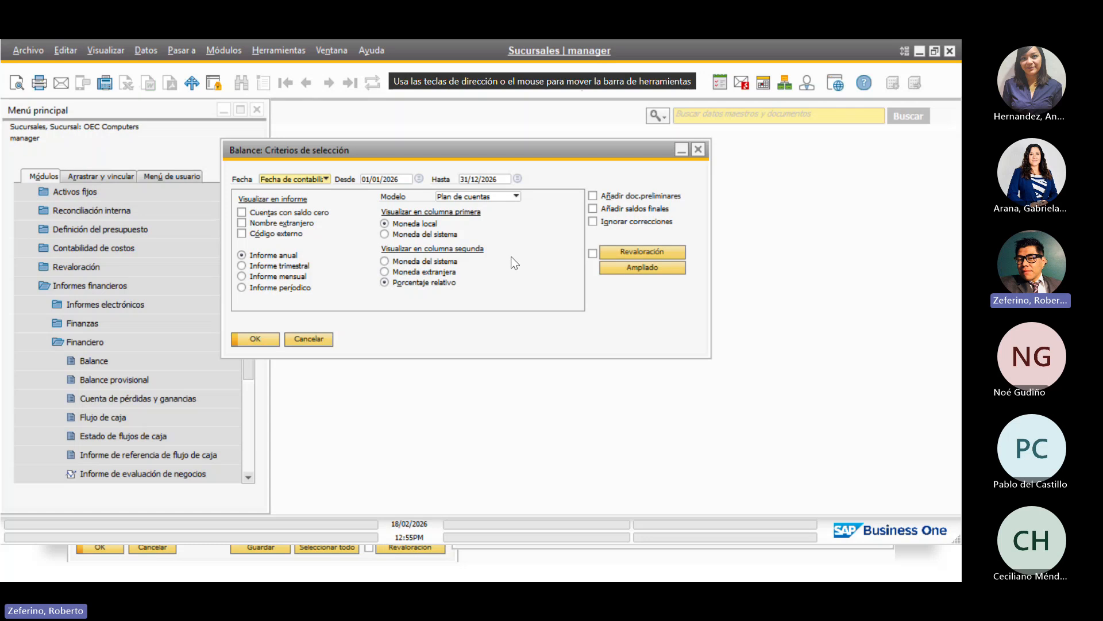
Filter the Balance by the Computers Norte branch in Ampliado and run the report
{"action": "left_click", "coordinate": [652, 270]}
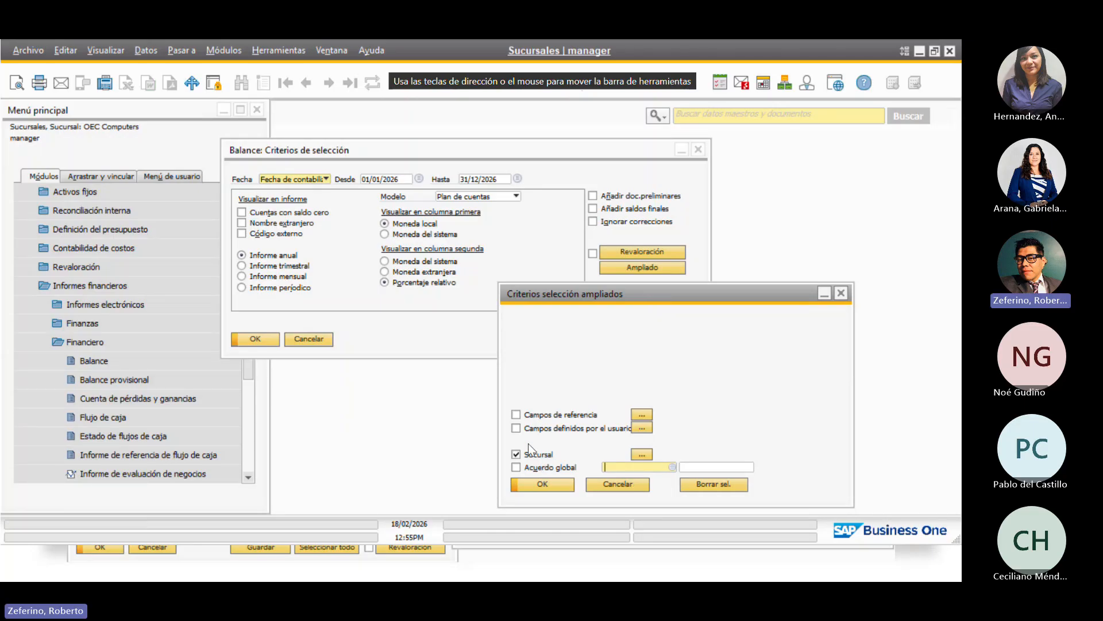
{"action": "left_click", "coordinate": [645, 453]}
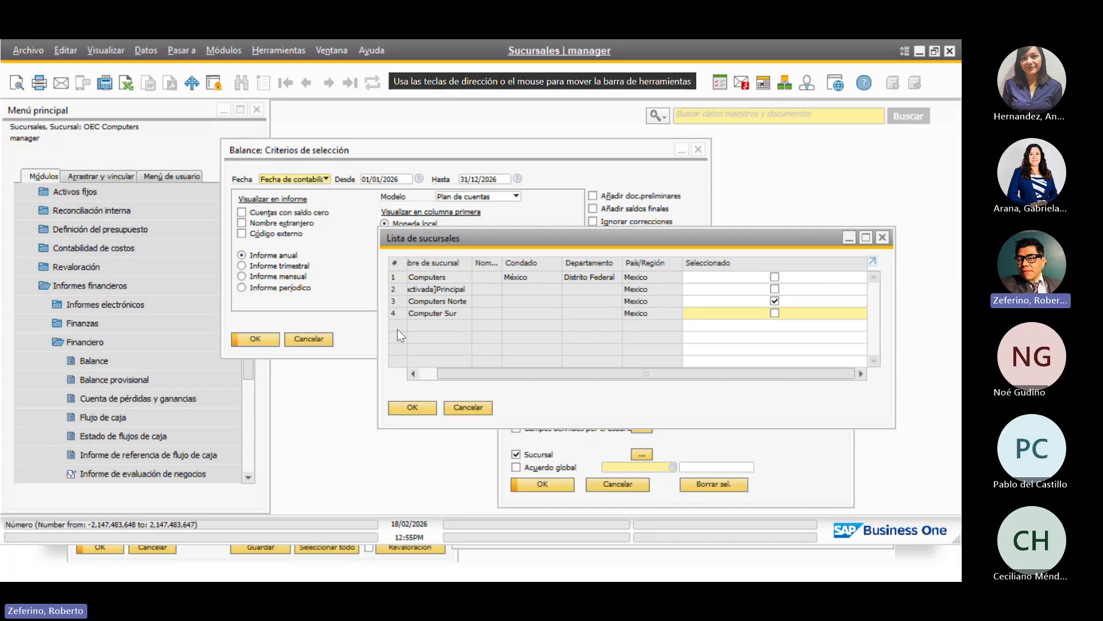
{"action": "left_click", "coordinate": [411, 405]}
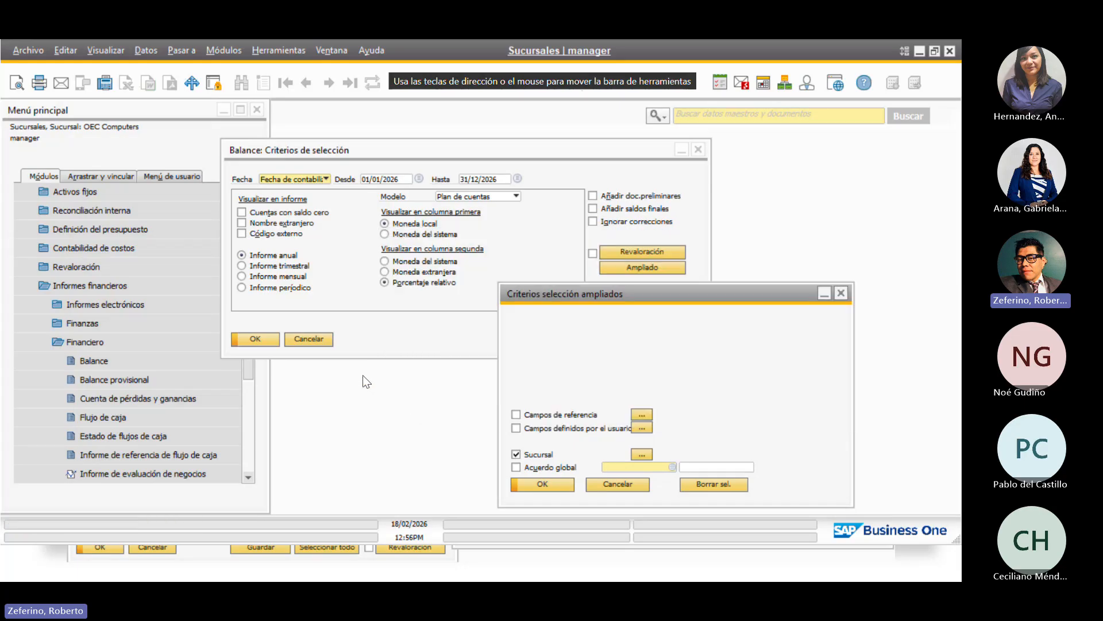
{"action": "left_click", "coordinate": [547, 484]}
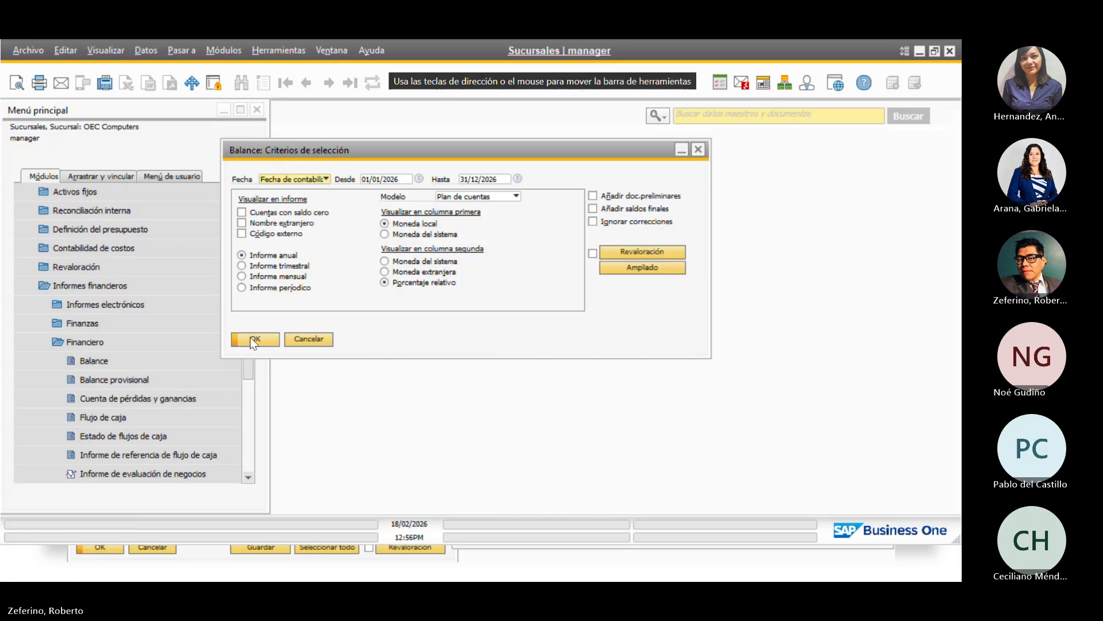
{"action": "left_click", "coordinate": [251, 338]}
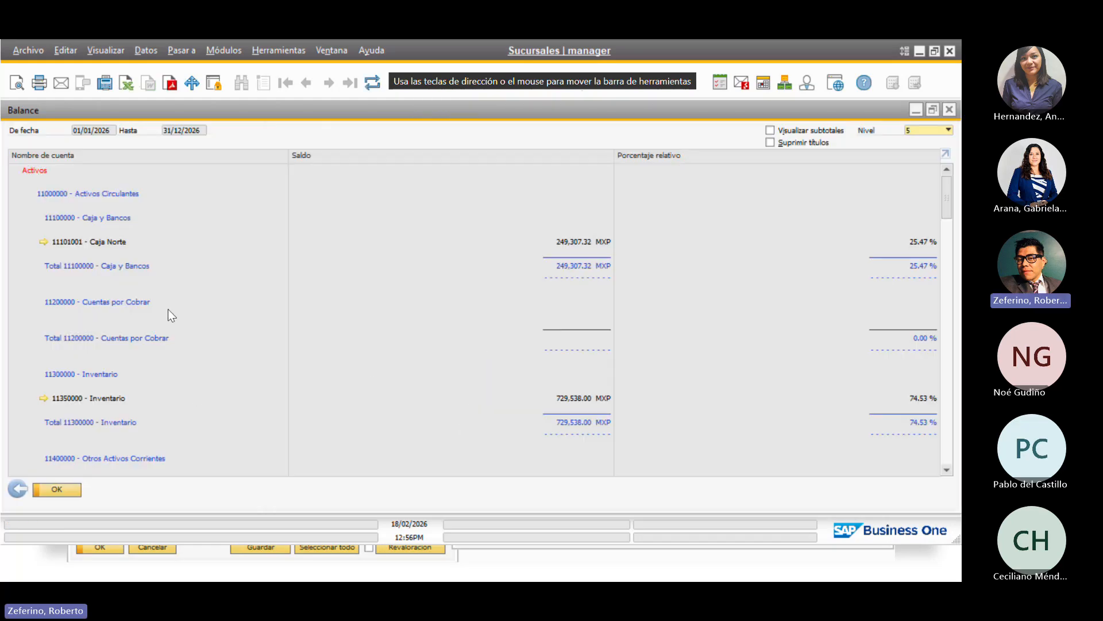
Review the Computers Norte Balance (Caja Norte 249,307.32 MXP) and return to its criteria
{"action": "scroll", "coordinate": [196, 390], "scroll_direction": "down", "scroll_amount": 2}
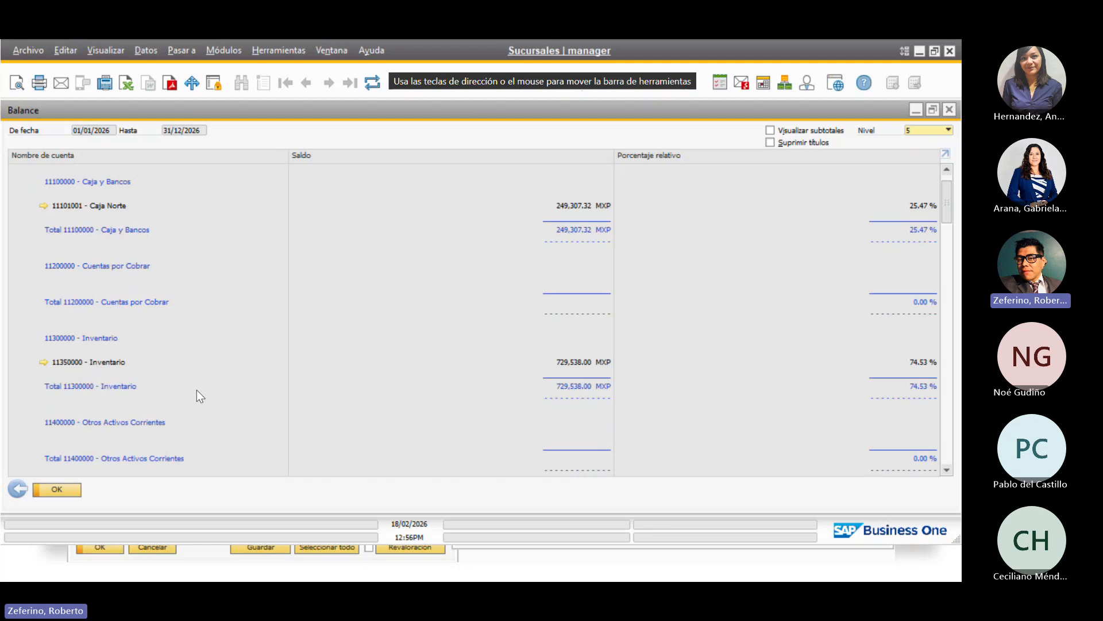
{"action": "scroll", "coordinate": [197, 390], "scroll_direction": "down", "scroll_amount": 5}
{"action": "scroll", "coordinate": [196, 391], "scroll_direction": "up", "scroll_amount": 7}
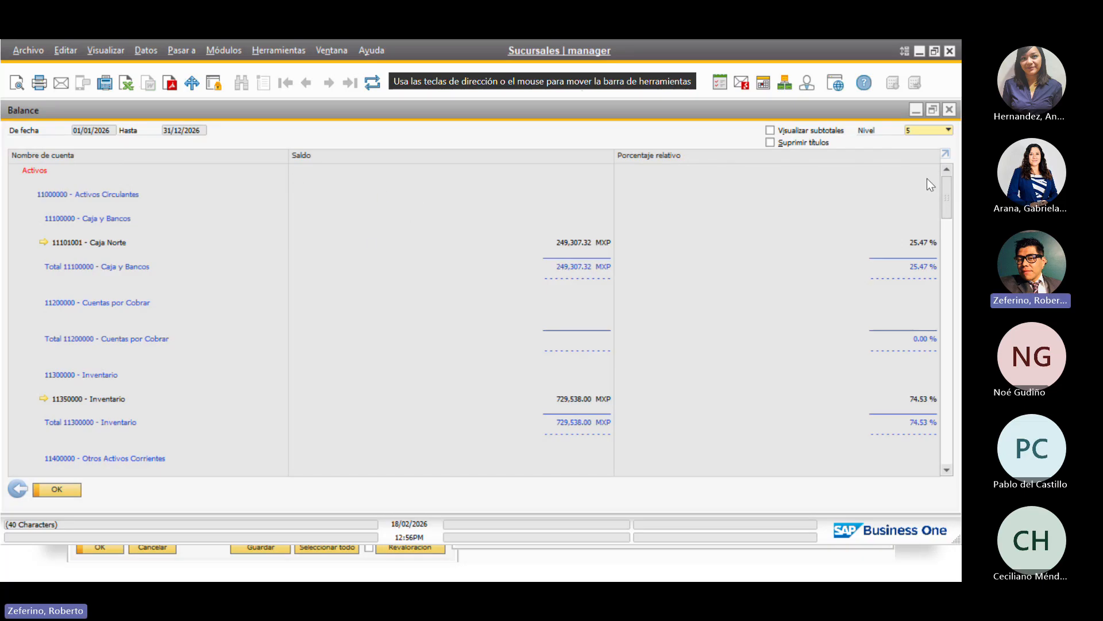
{"action": "left_click", "coordinate": [18, 489]}
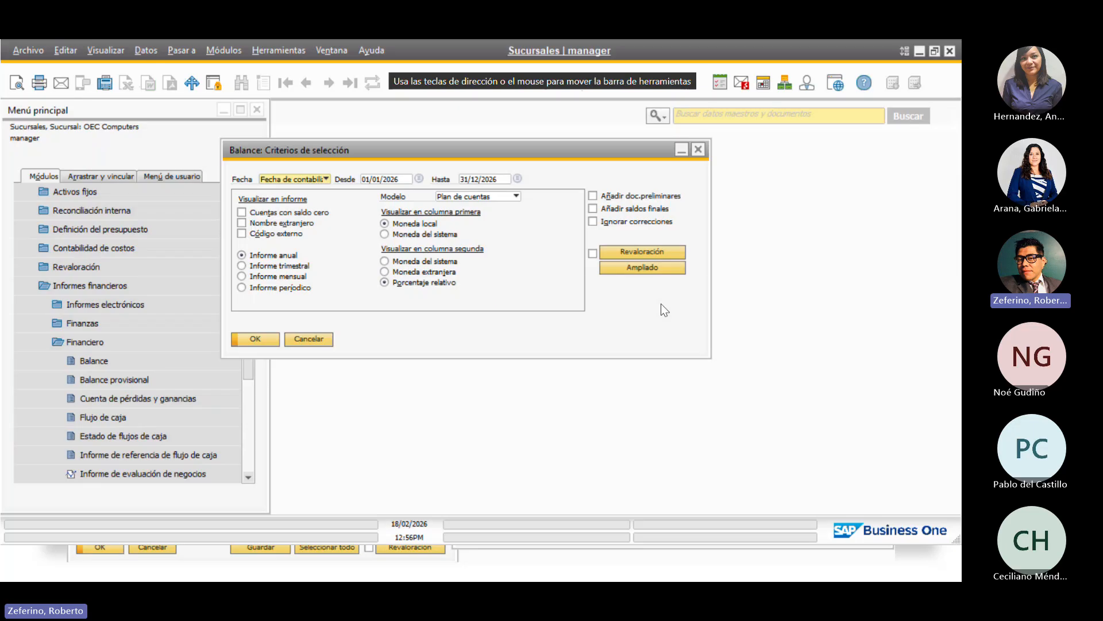
Switch the Balance branch filter from Computers Norte to Computer Sur and rerun it
{"action": "left_click", "coordinate": [642, 268]}
{"action": "left_click", "coordinate": [642, 454]}
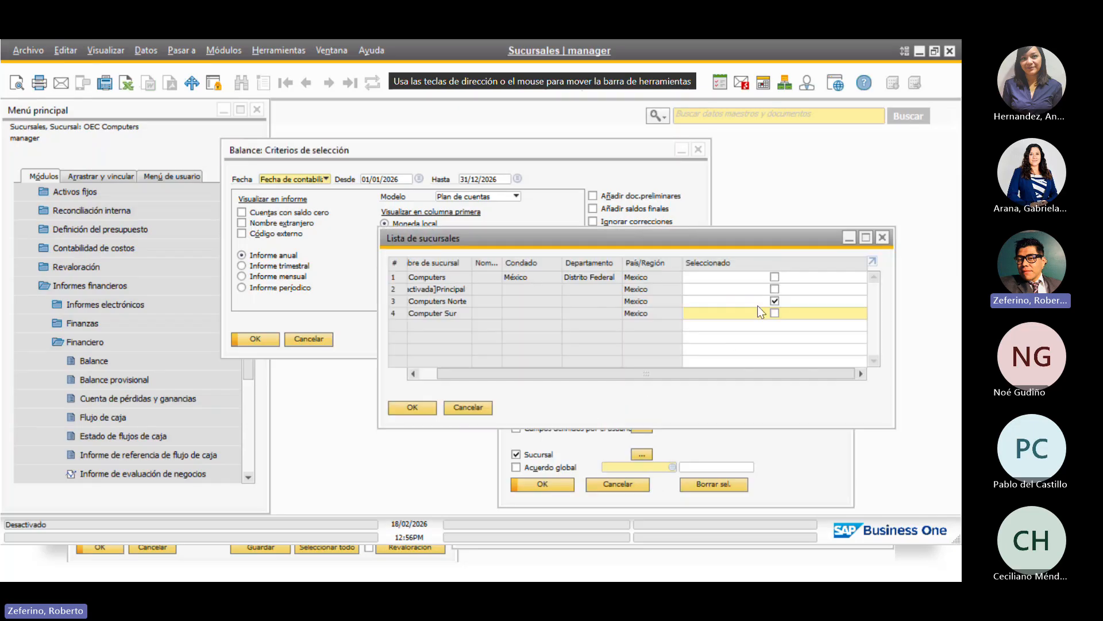
{"action": "left_click", "coordinate": [775, 302]}
{"action": "left_click", "coordinate": [775, 314]}
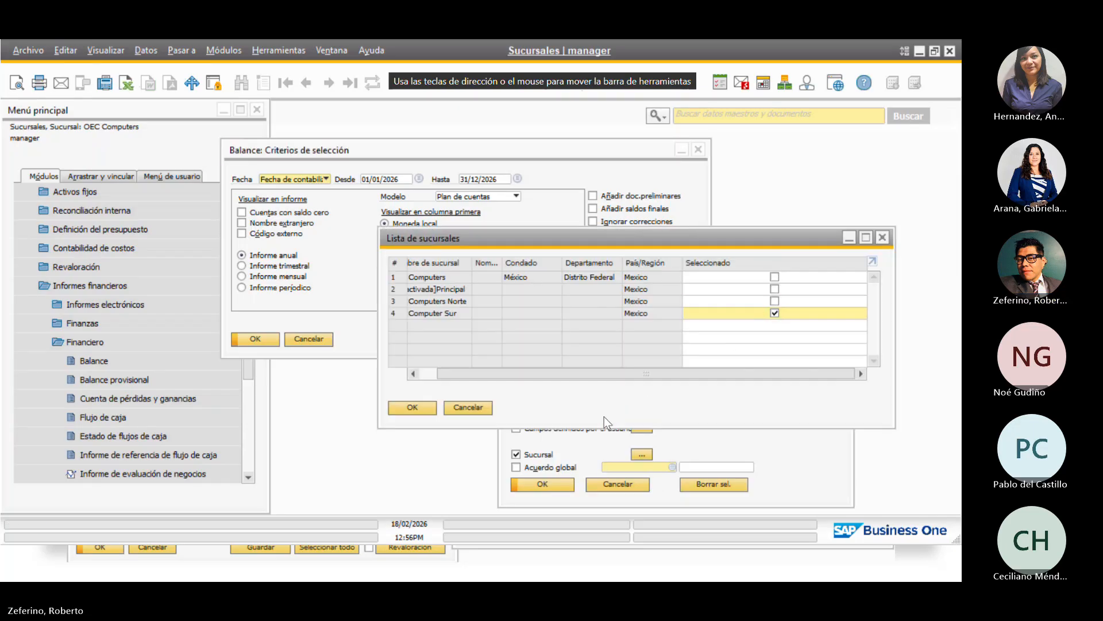
{"action": "left_click", "coordinate": [418, 408]}
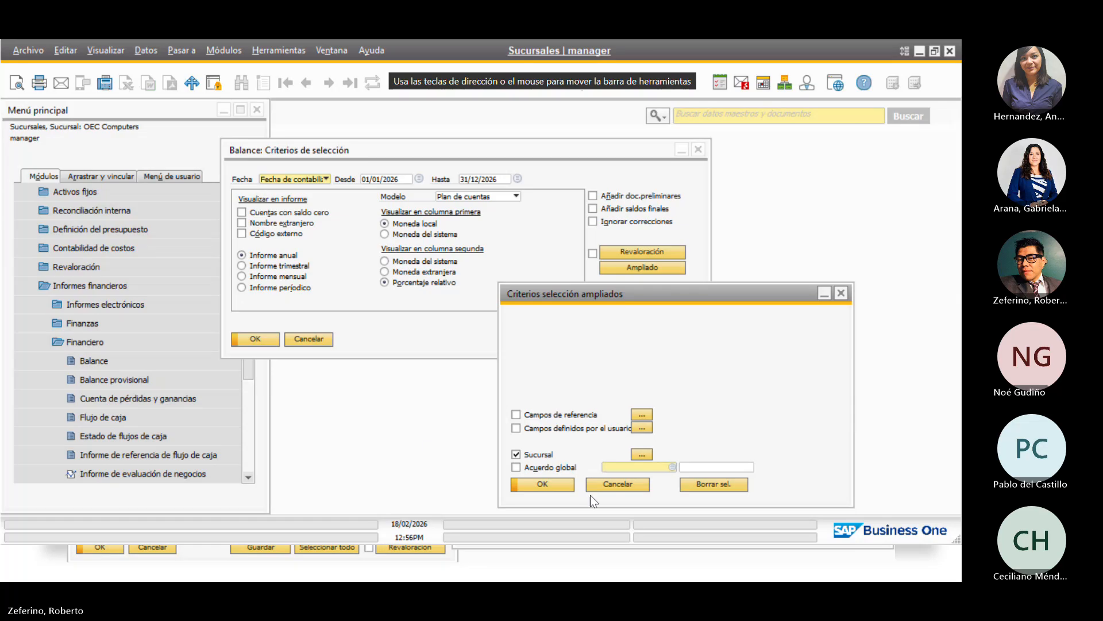
{"action": "left_click", "coordinate": [550, 486]}
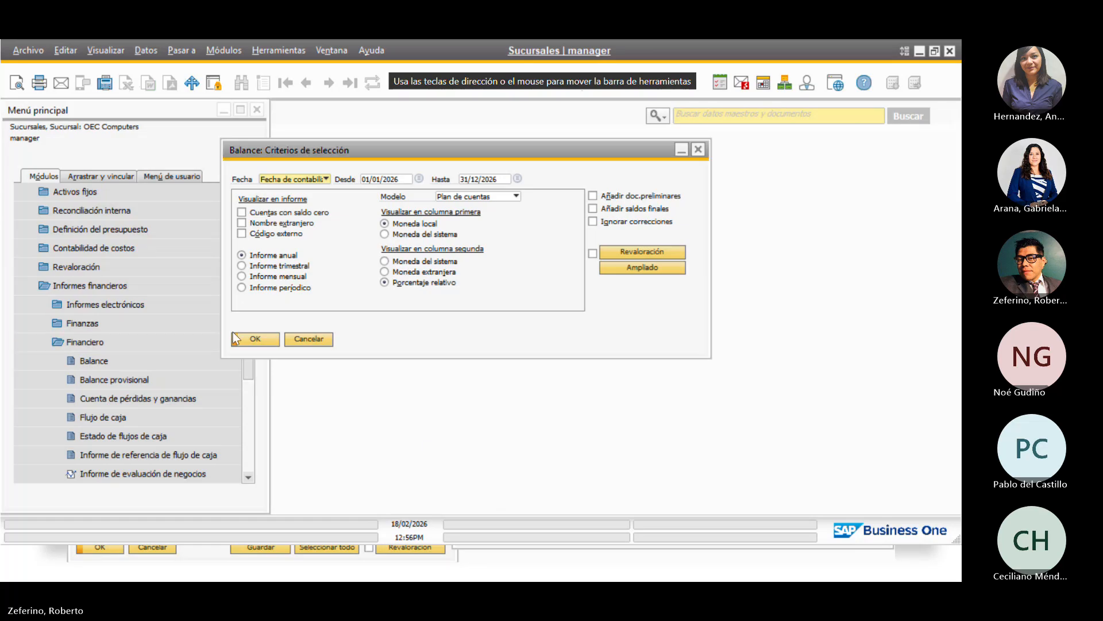
{"action": "left_click", "coordinate": [255, 339]}
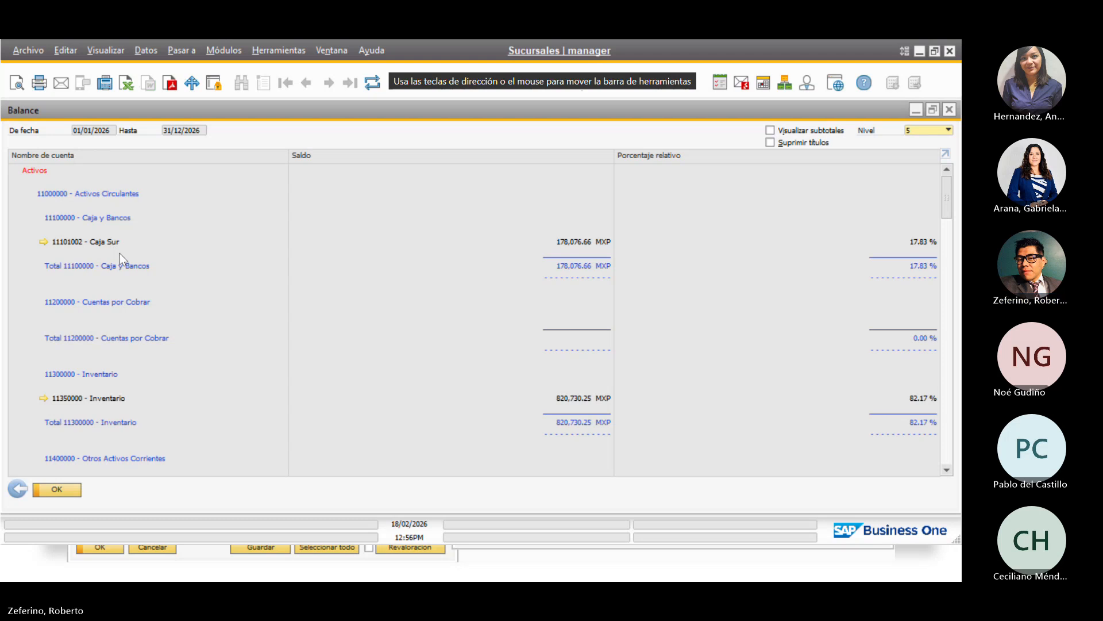
Review the Computer Sur Balance: Caja Sur 178,076.66 MXP, Inventario 820,730.25 MXP
{"action": "scroll", "coordinate": [172, 313], "scroll_direction": "down", "scroll_amount": 4}
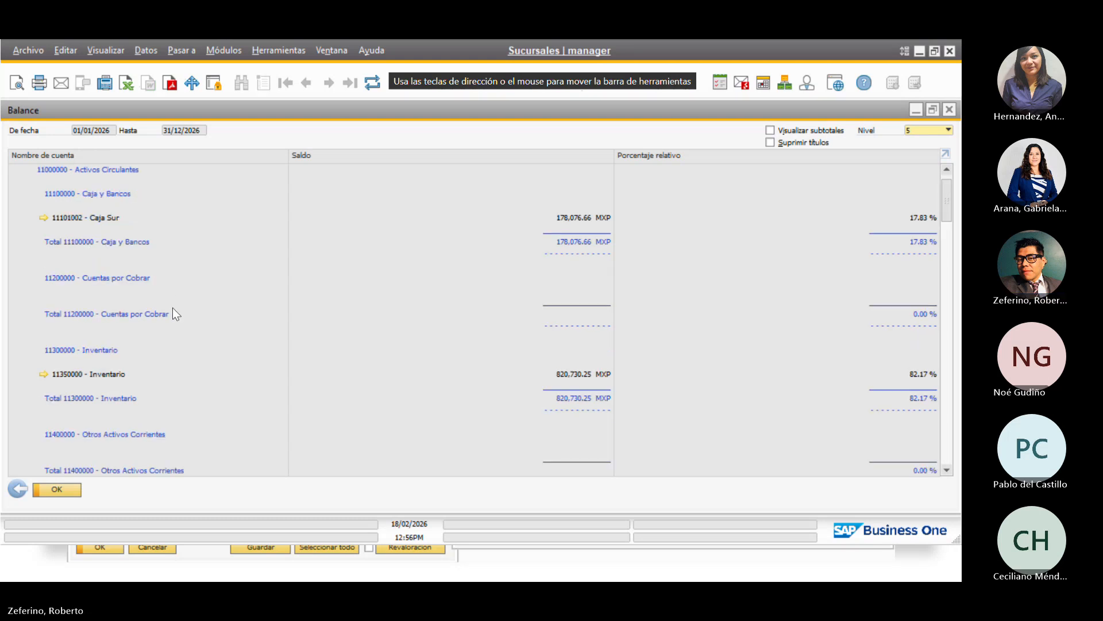
{"action": "scroll", "coordinate": [172, 308], "scroll_direction": "down", "scroll_amount": 5}
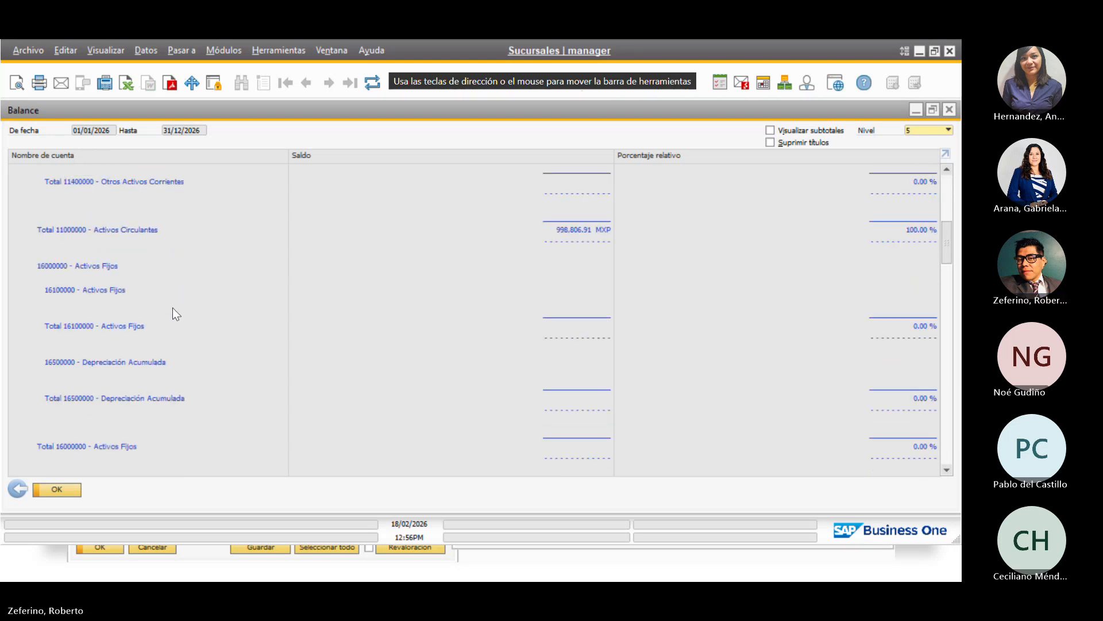
{"action": "scroll", "coordinate": [172, 308], "scroll_direction": "down", "scroll_amount": 2}
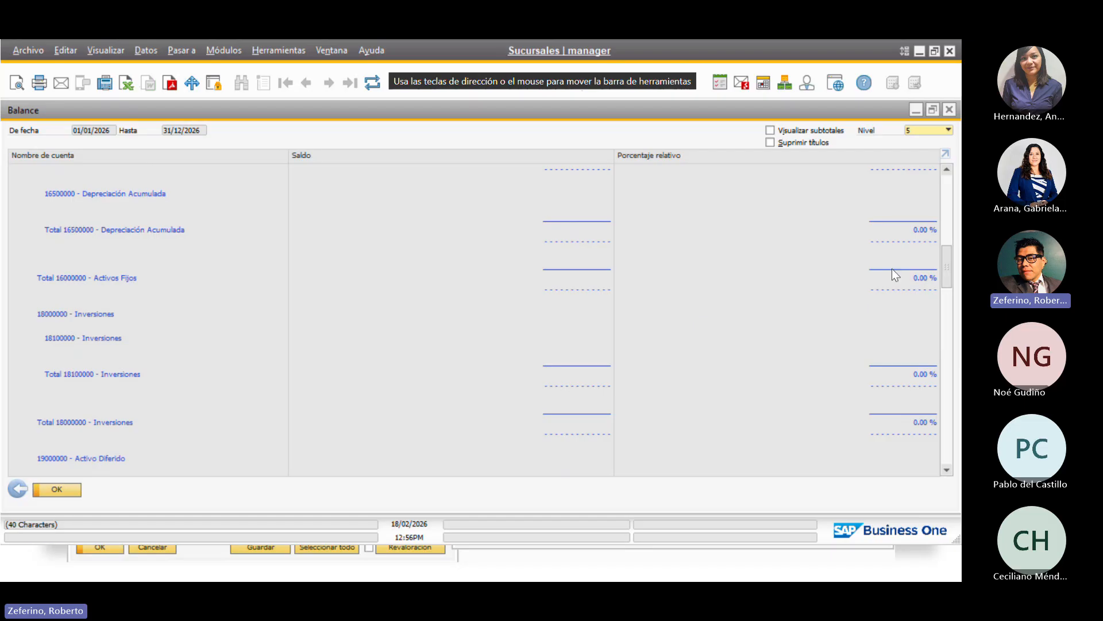
{"action": "left_click_drag", "start_coordinate": [949, 259], "coordinate": [936, 175]}
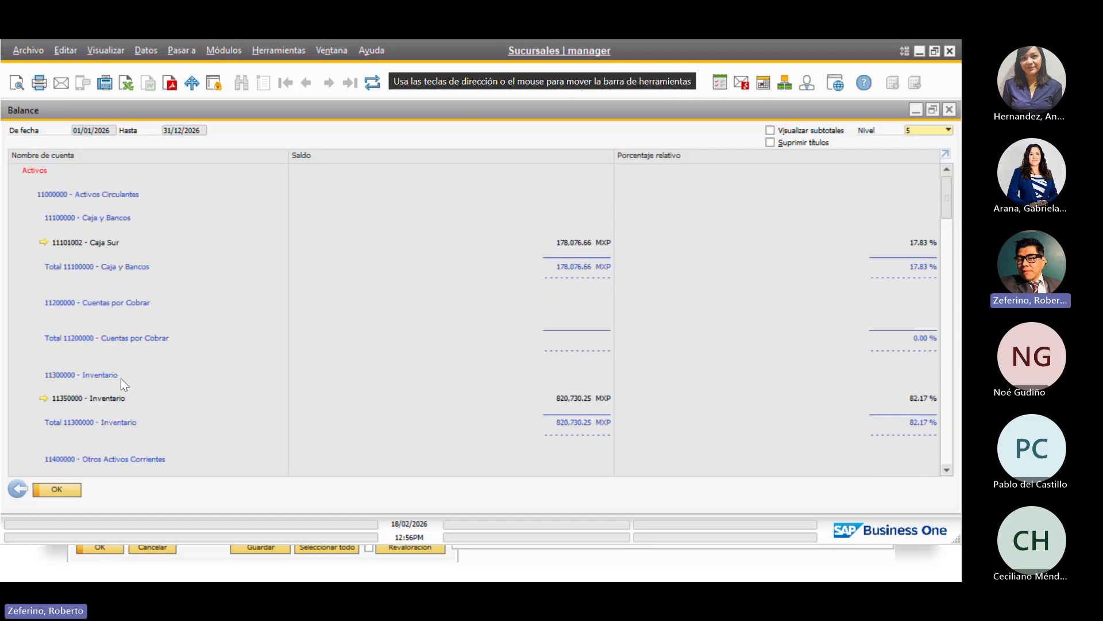
Cancel the Balance criteria and open the Cuenta de pérdidas y ganancias criteria instead
{"action": "left_click", "coordinate": [19, 493]}
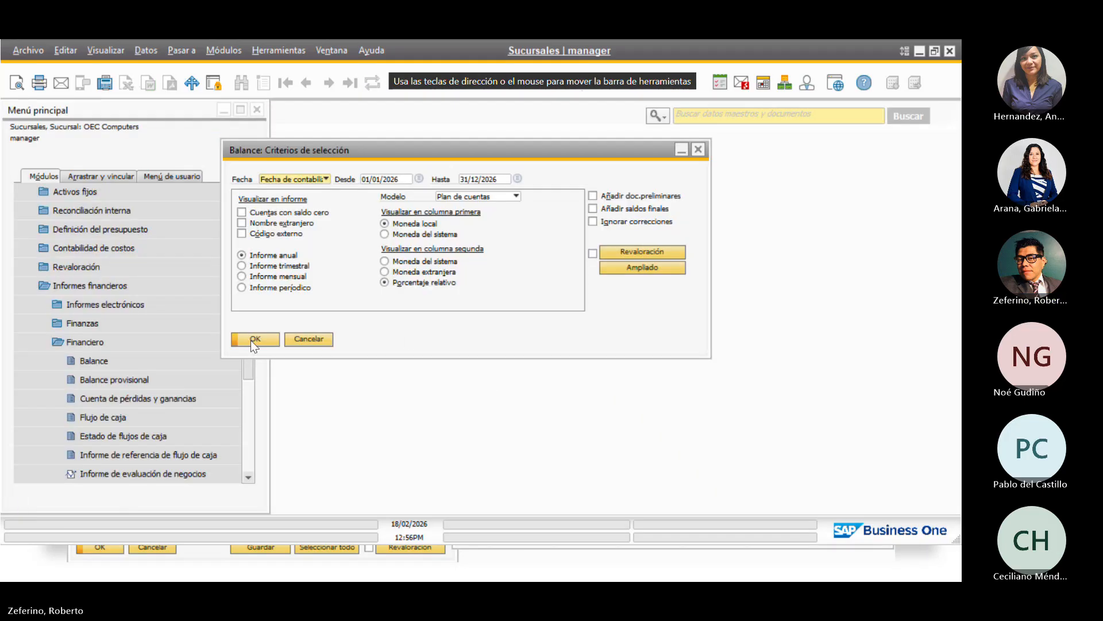
{"action": "left_click", "coordinate": [315, 339]}
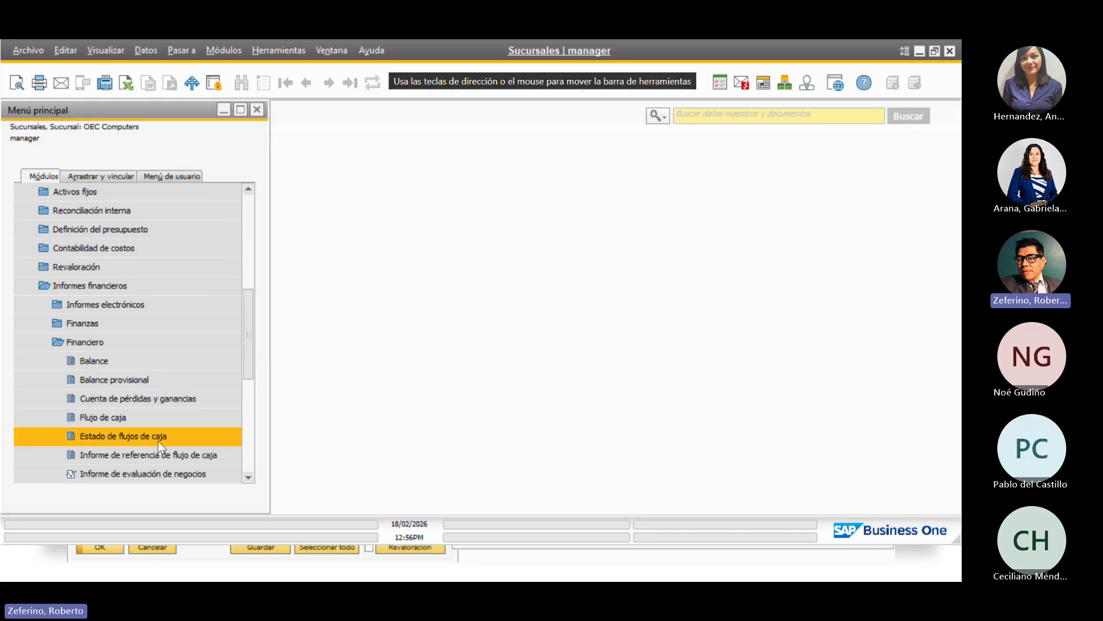
{"action": "left_click", "coordinate": [182, 402]}
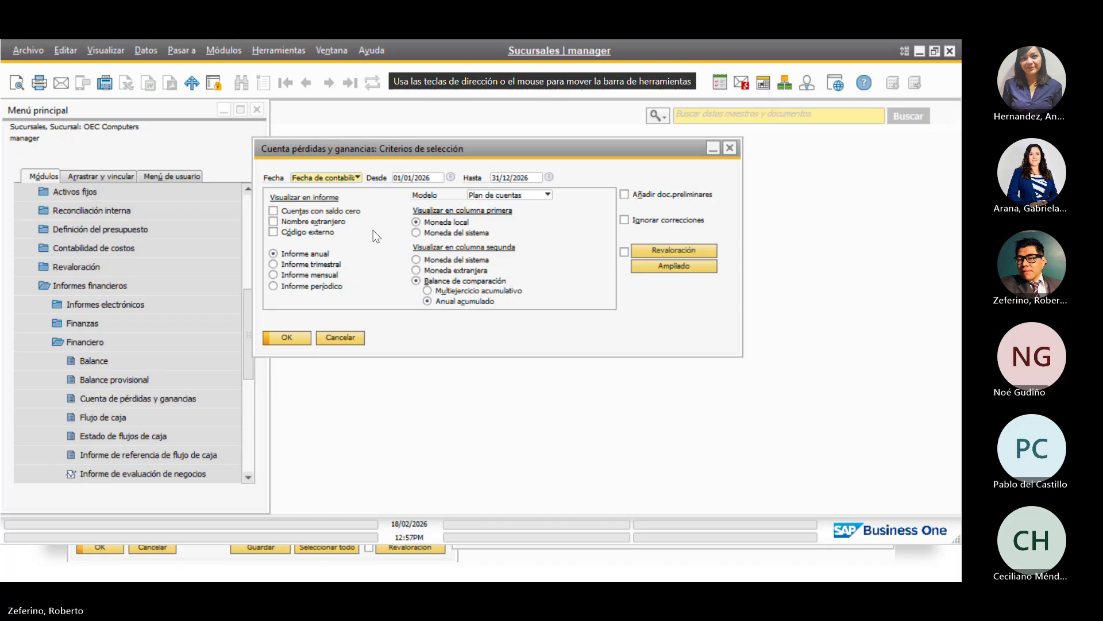
Add a Sucursal filter to the P&L with Computers Norte and Computer Sur both checked
{"action": "left_click", "coordinate": [683, 266]}
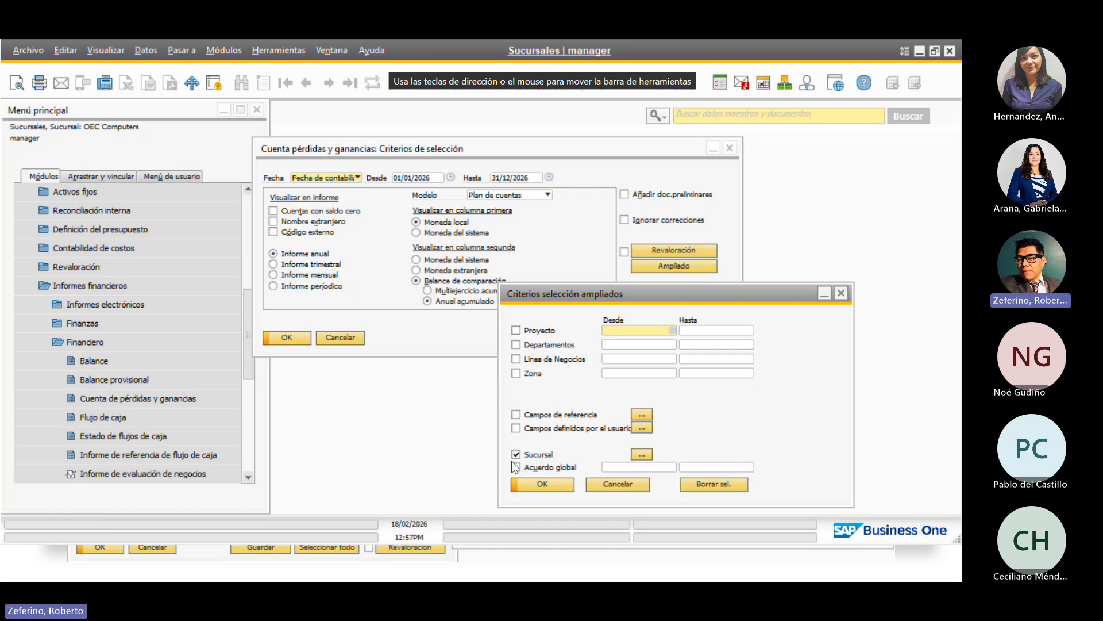
{"action": "left_click", "coordinate": [639, 452]}
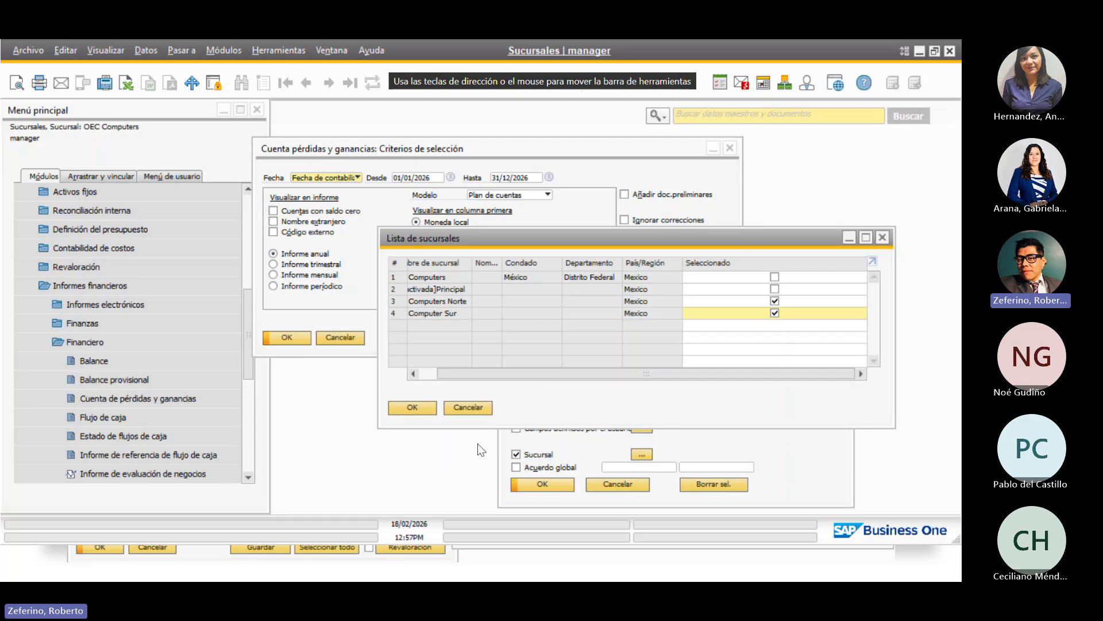
{"action": "left_click", "coordinate": [416, 407]}
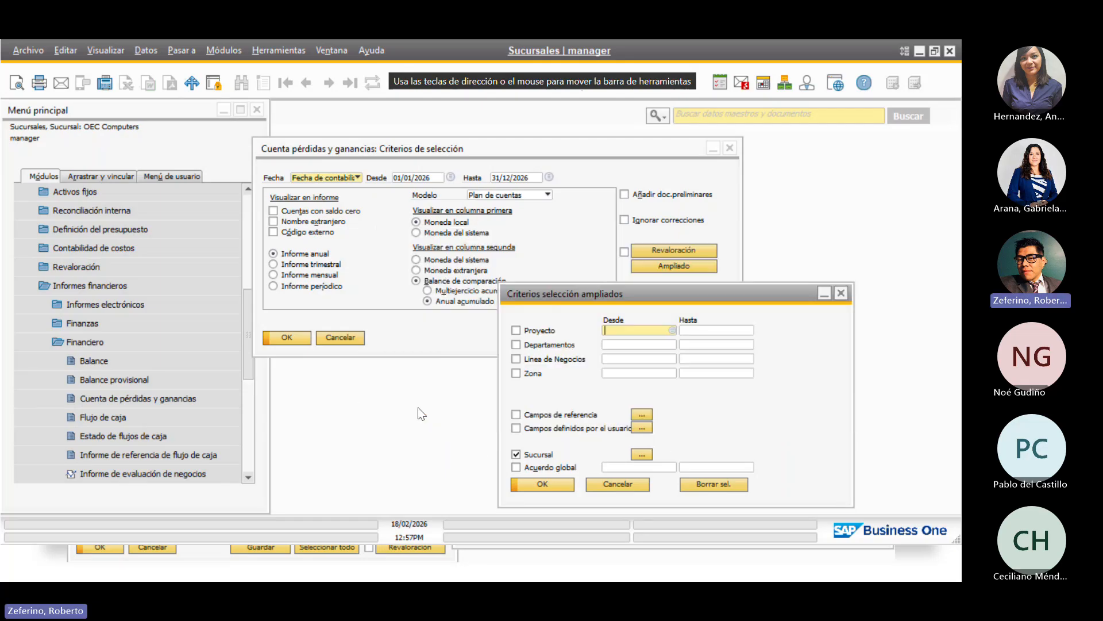
Run the P&L for both branches and review total income of 368,434.46 MXP
{"action": "left_click", "coordinate": [551, 483]}
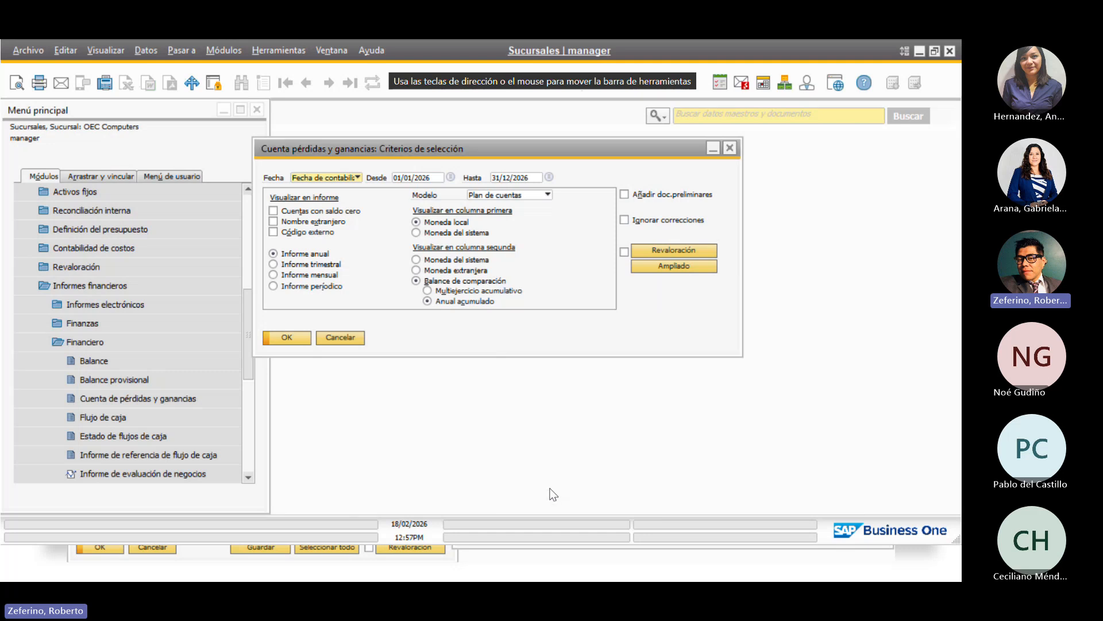
{"action": "left_click", "coordinate": [287, 337]}
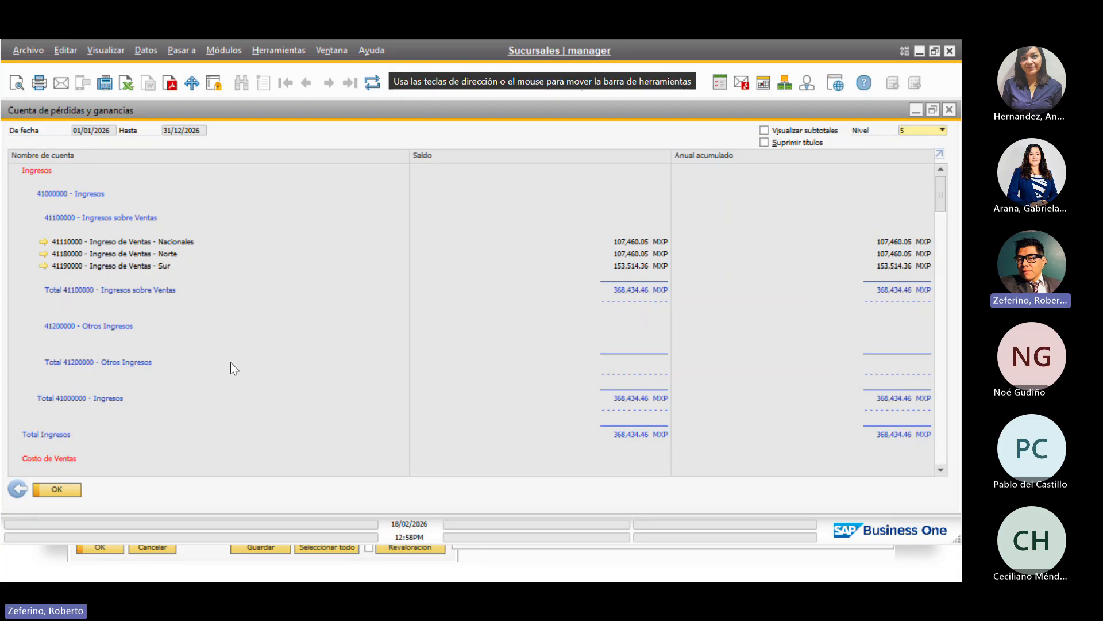
{"action": "scroll", "coordinate": [230, 362], "scroll_direction": "down", "scroll_amount": 3}
{"action": "scroll", "coordinate": [230, 362], "scroll_direction": "down", "scroll_amount": 3}
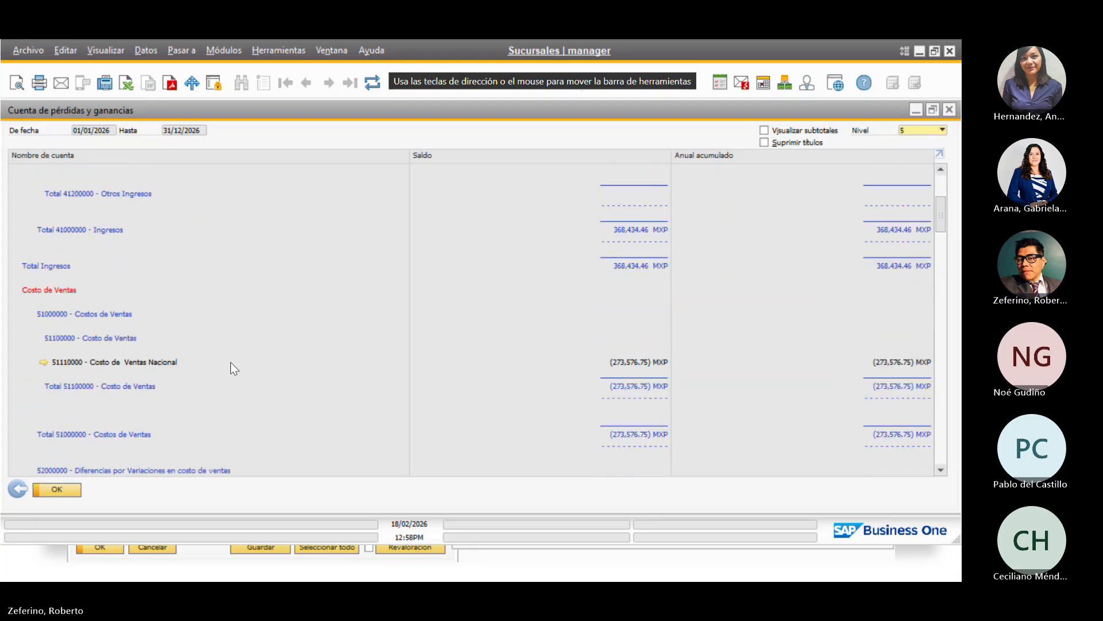
{"action": "scroll", "coordinate": [231, 362], "scroll_direction": "up", "scroll_amount": 2}
Uncheck Computers Norte and rerun the P&L for Computer Sur only, showing 153,514.36 MXP income
{"action": "left_click", "coordinate": [17, 489]}
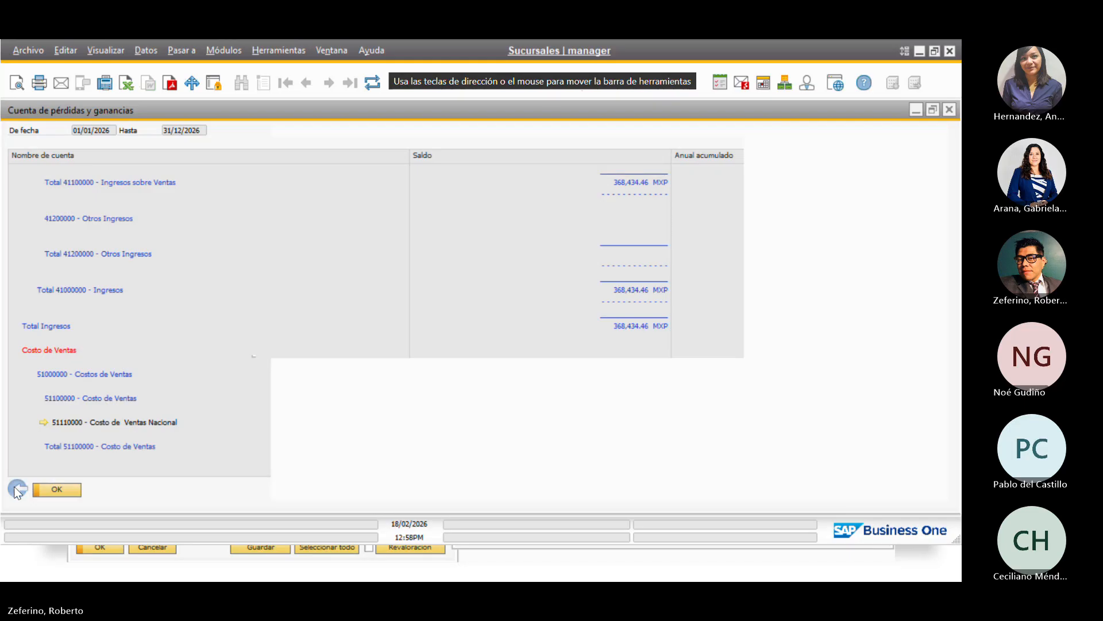
{"action": "left_click", "coordinate": [681, 267]}
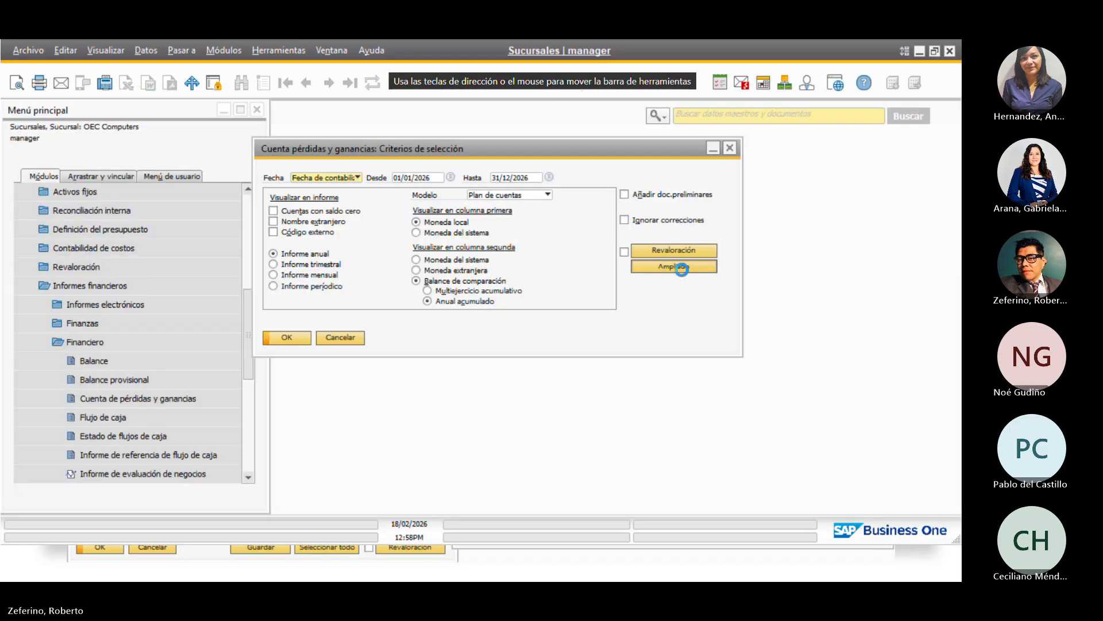
{"action": "left_click", "coordinate": [643, 456]}
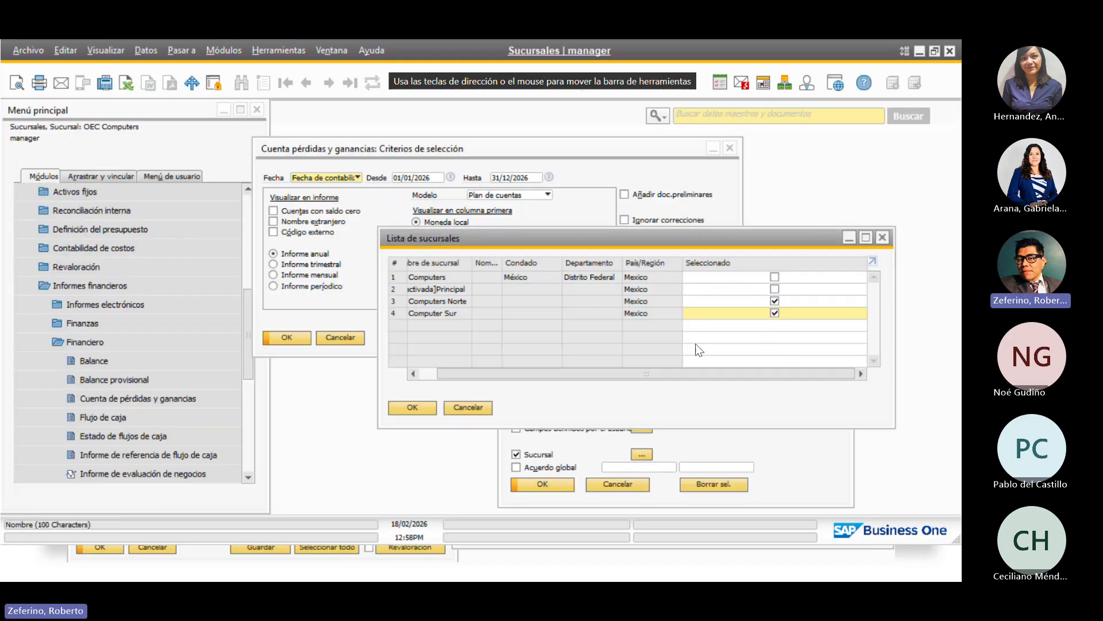
{"action": "left_click", "coordinate": [774, 301]}
{"action": "left_click", "coordinate": [410, 409]}
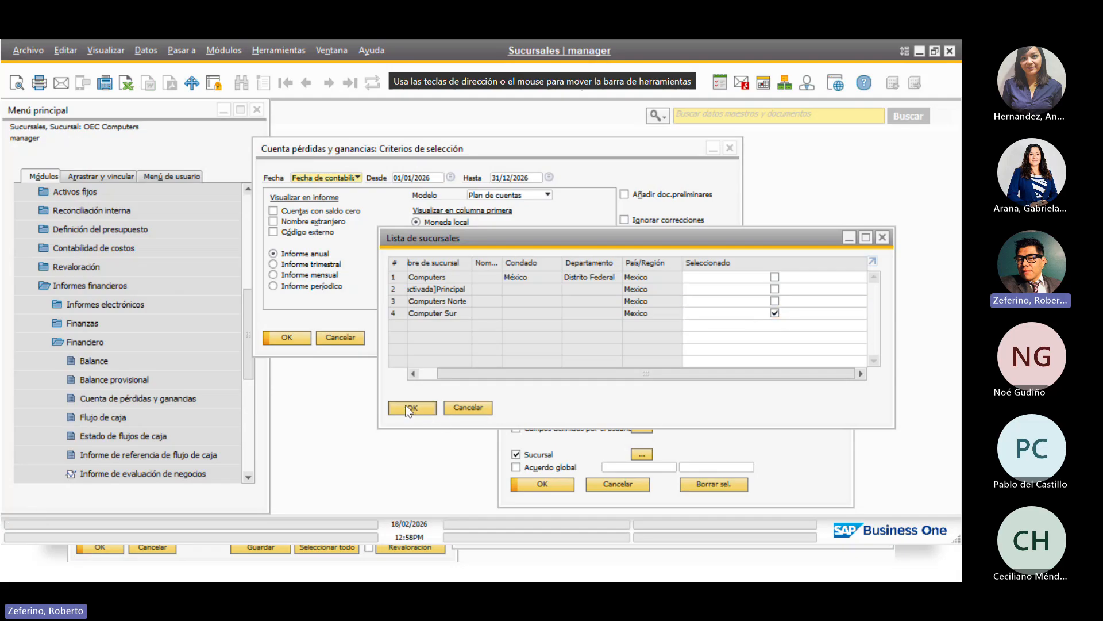
{"action": "left_click", "coordinate": [536, 485]}
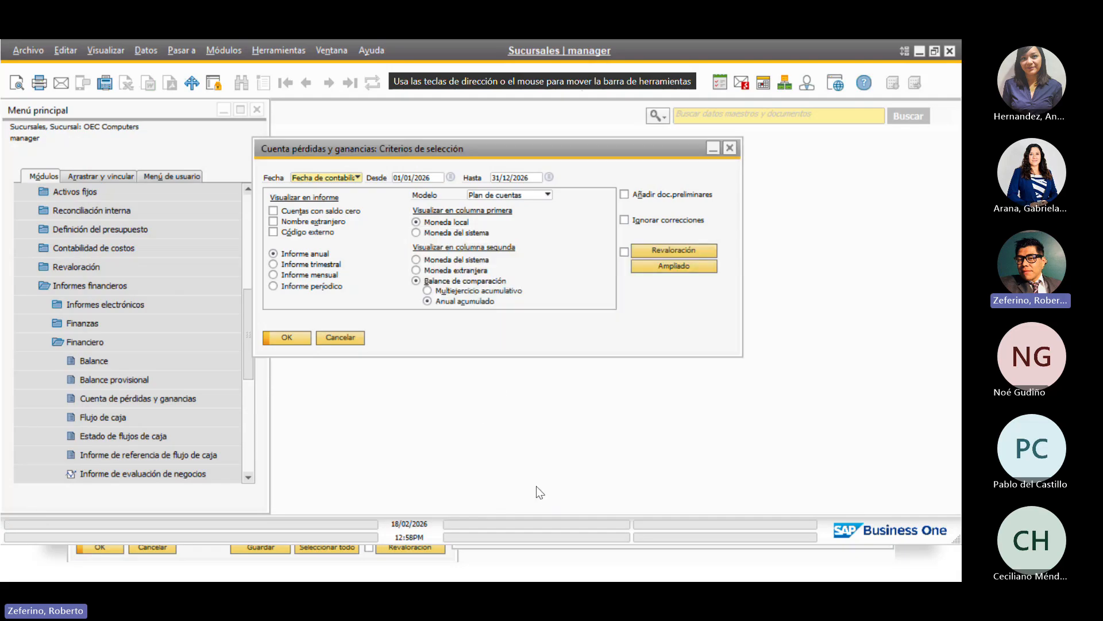
{"action": "left_click", "coordinate": [287, 338]}
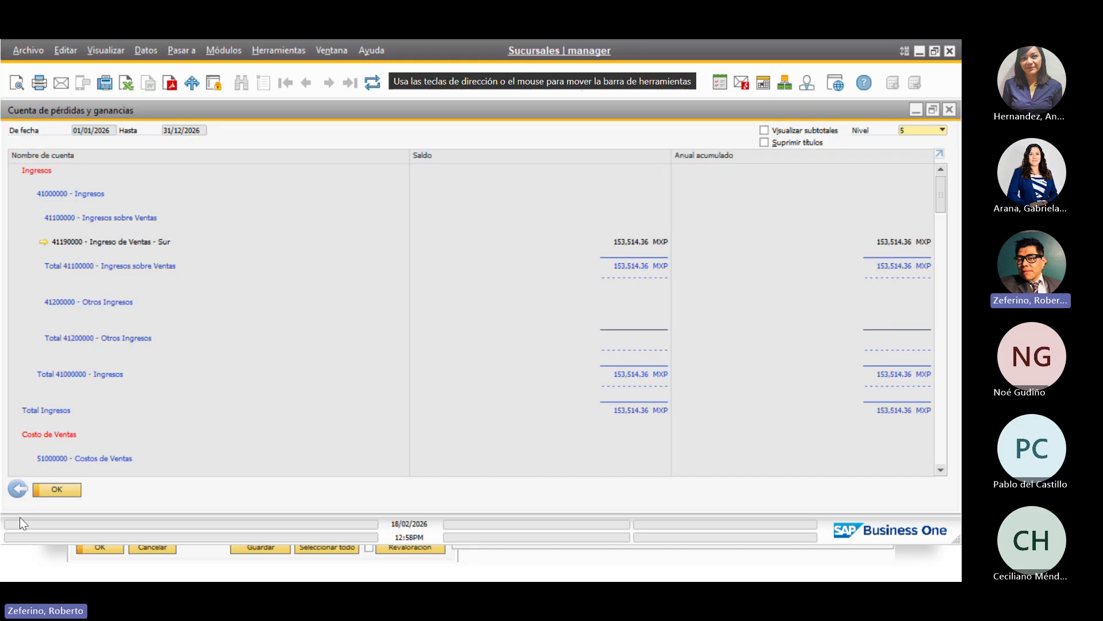
{"action": "left_click", "coordinate": [19, 490]}
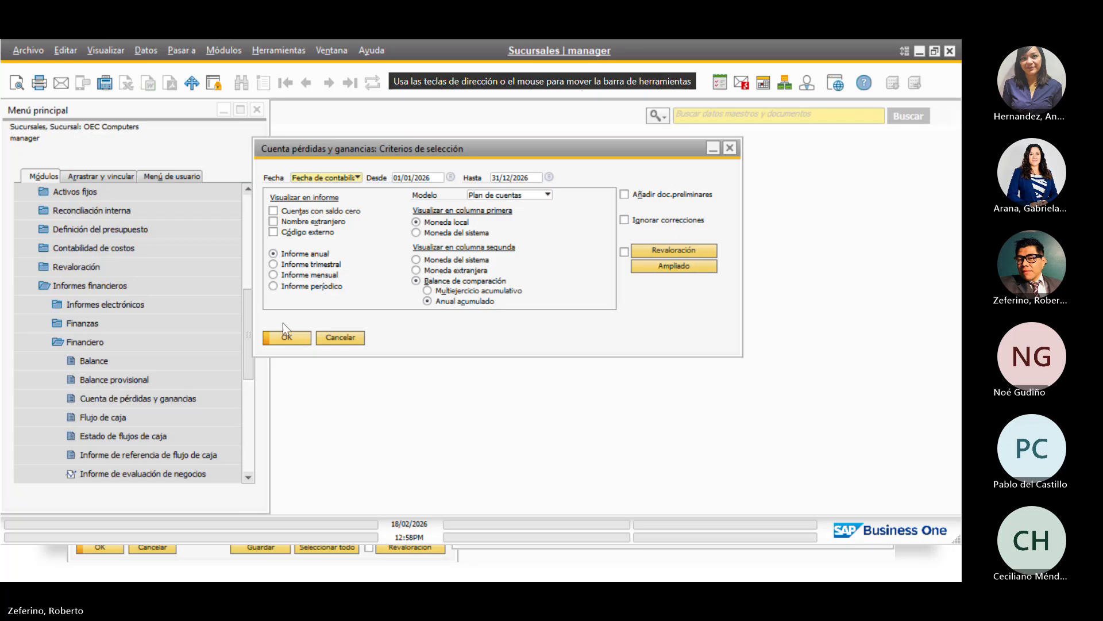
Cancel the P&L criteria and open Libro mayor from the Finanzas menu
{"action": "left_click", "coordinate": [342, 337]}
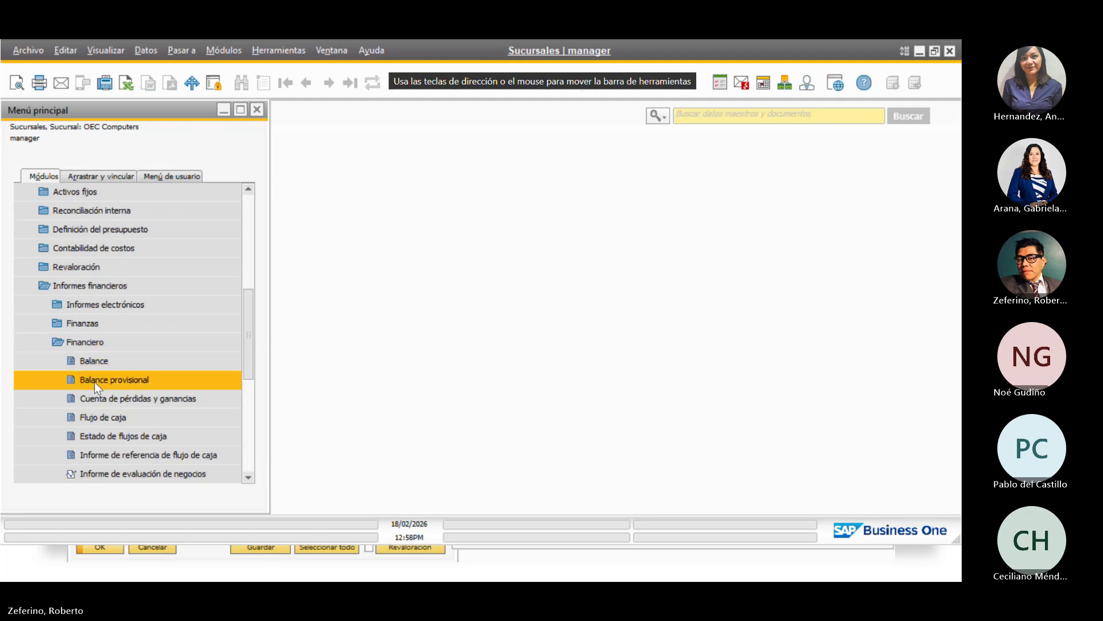
{"action": "left_click", "coordinate": [144, 325]}
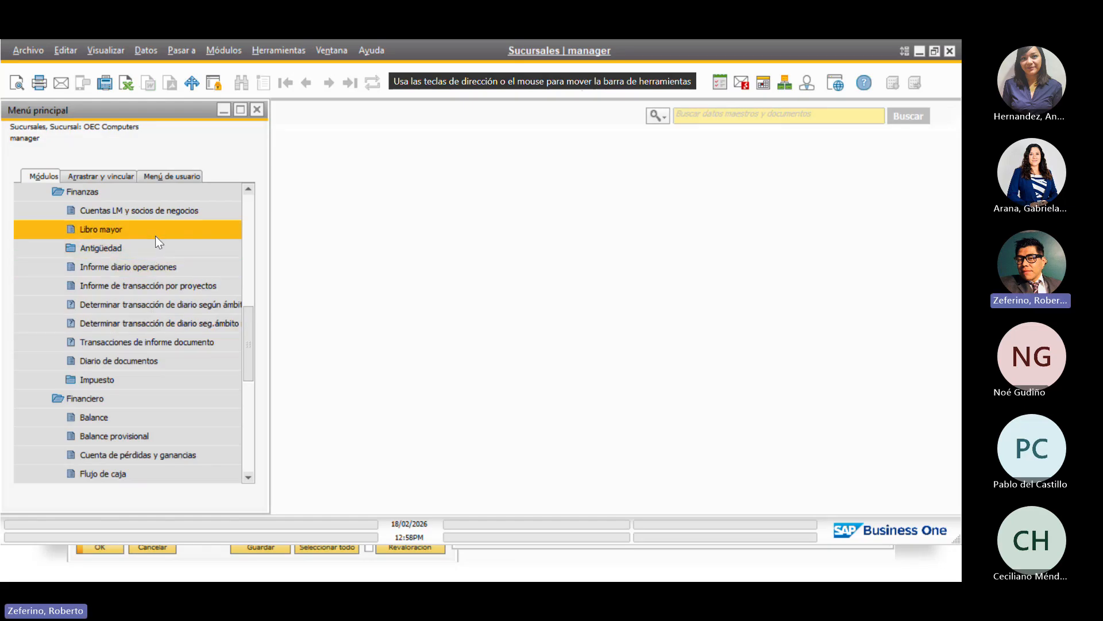
{"action": "left_click", "coordinate": [108, 226]}
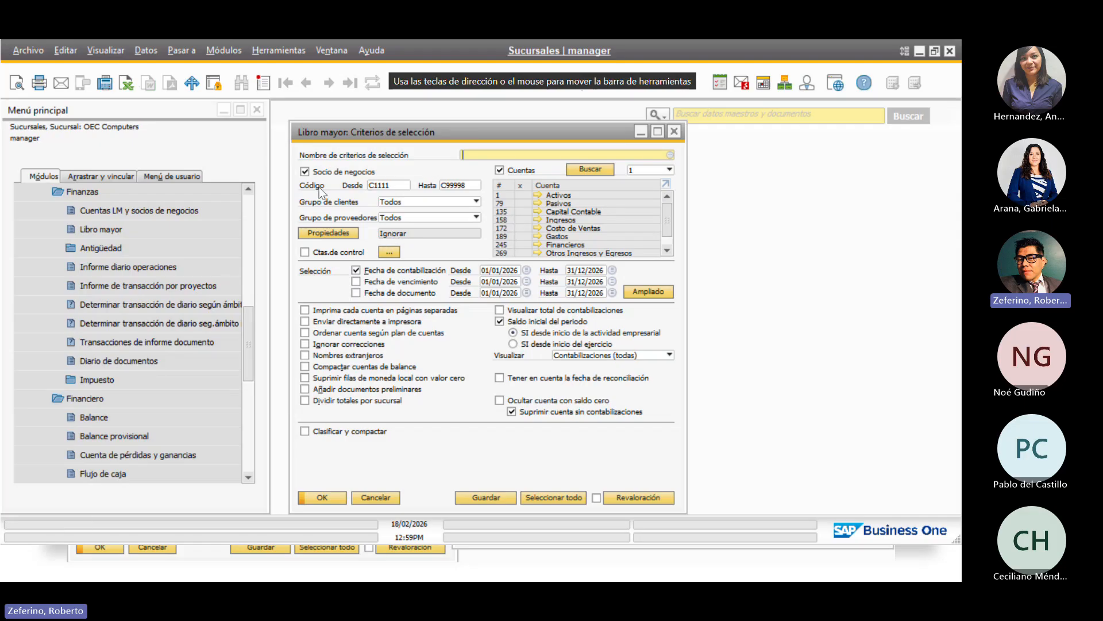
Drop the Socio de negocios filter and limit the Libro mayor branch filter to Computer Sur
{"action": "left_click", "coordinate": [305, 172]}
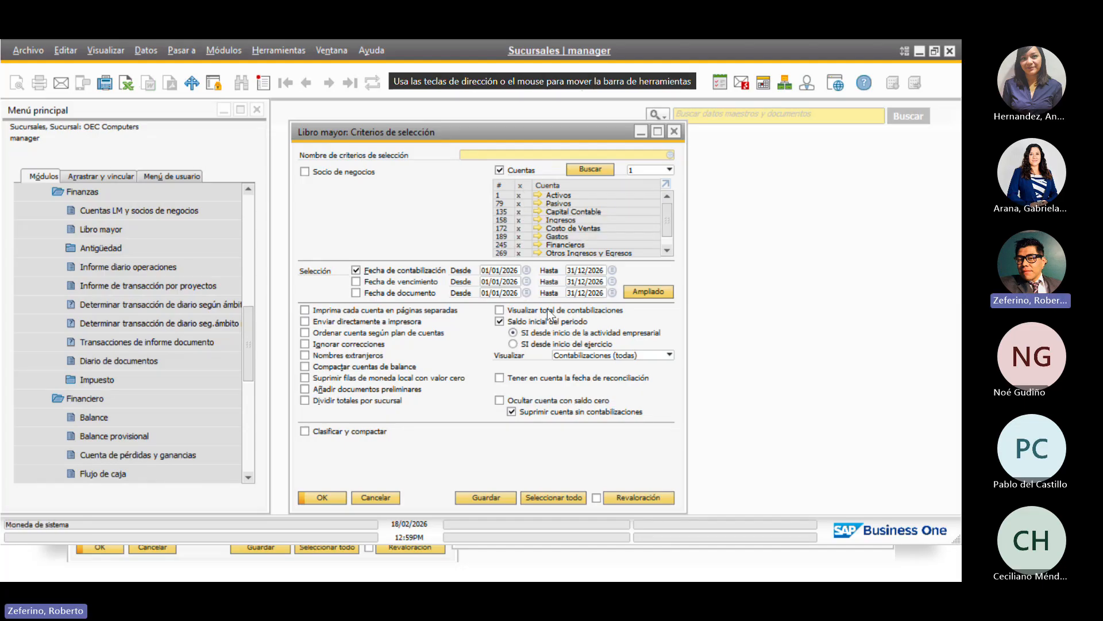
{"action": "left_click", "coordinate": [646, 293]}
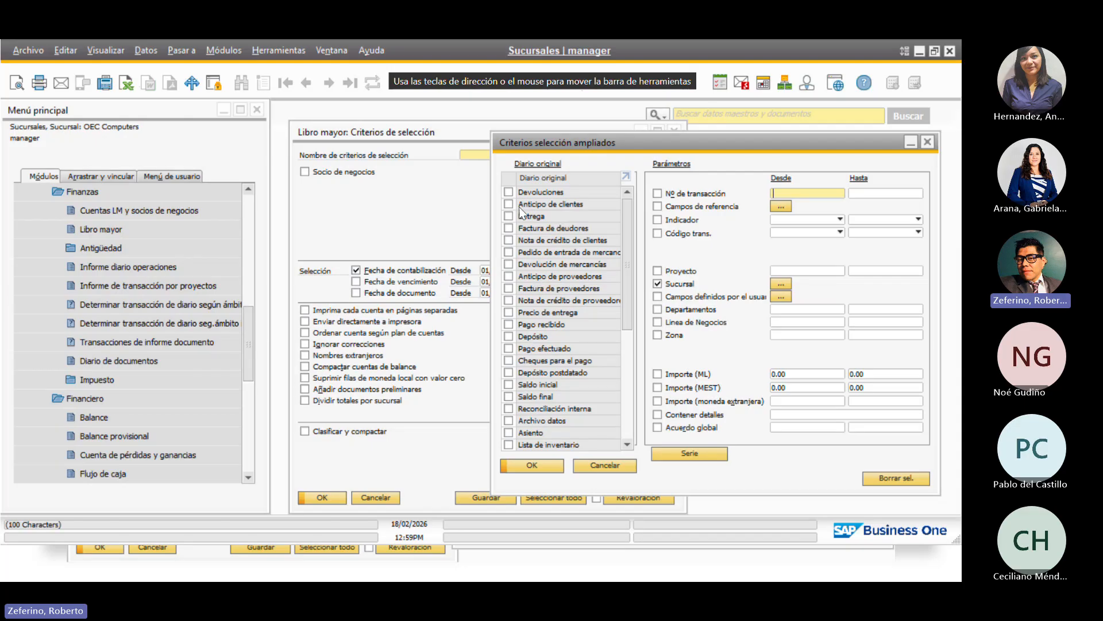
{"action": "left_click_drag", "start_coordinate": [612, 139], "coordinate": [478, 118]}
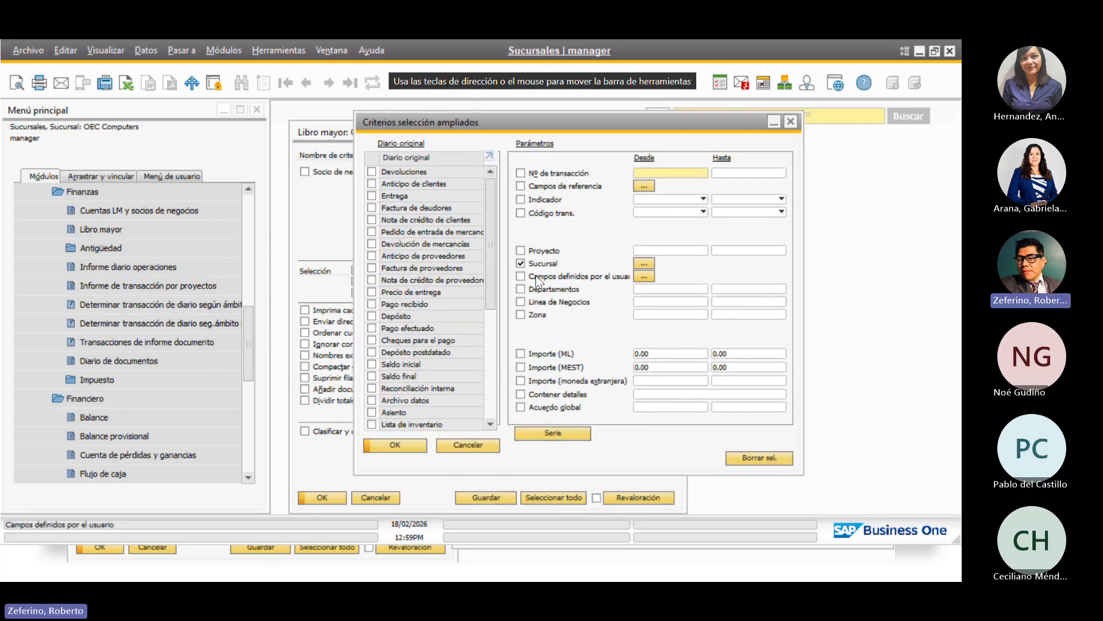
{"action": "left_click", "coordinate": [644, 264]}
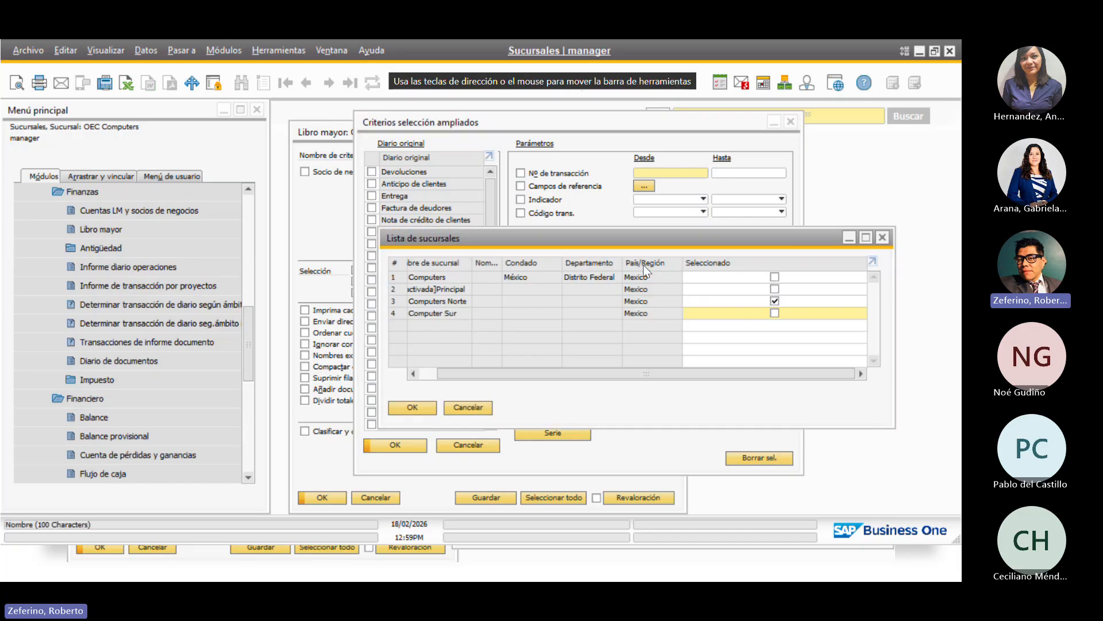
{"action": "left_click", "coordinate": [775, 301]}
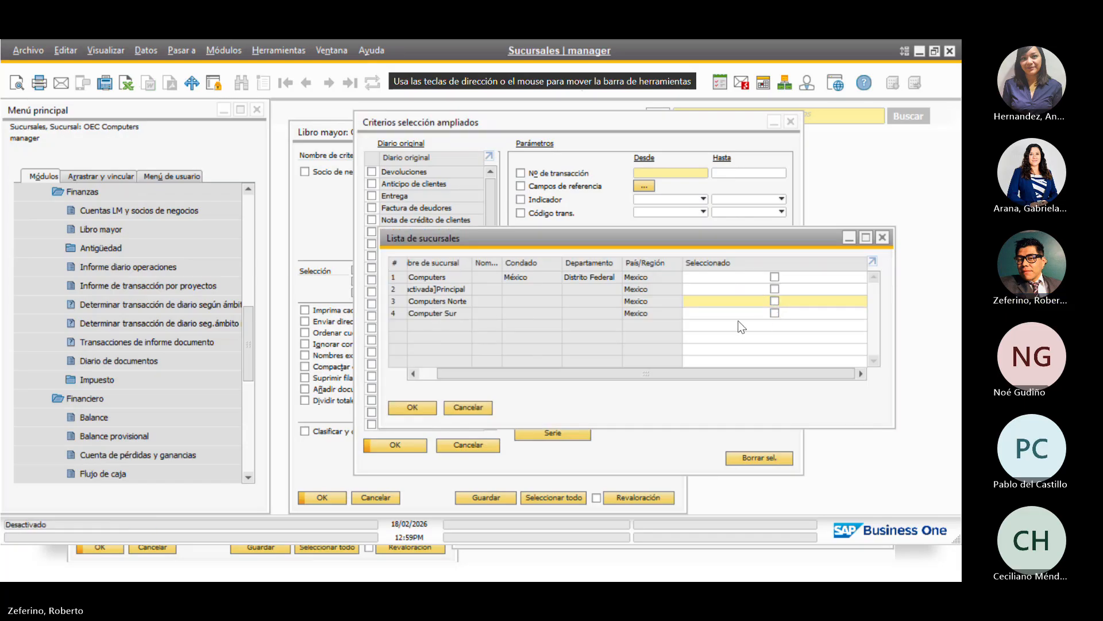
{"action": "left_click", "coordinate": [775, 313]}
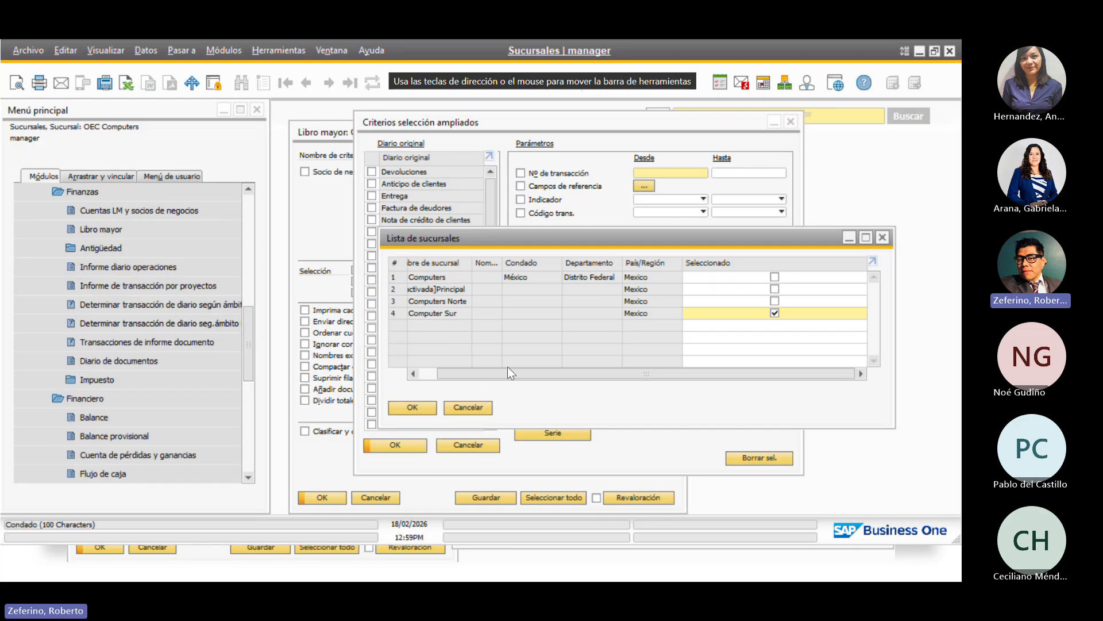
{"action": "left_click_drag", "start_coordinate": [516, 372], "coordinate": [437, 378]}
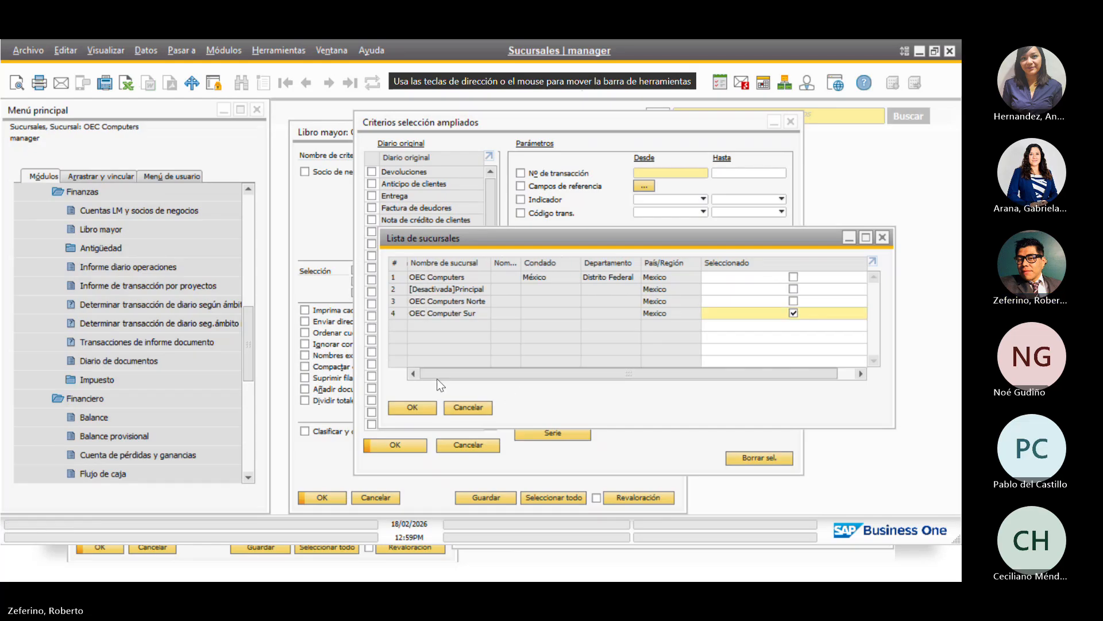
{"action": "left_click", "coordinate": [411, 408]}
{"action": "left_click", "coordinate": [397, 445]}
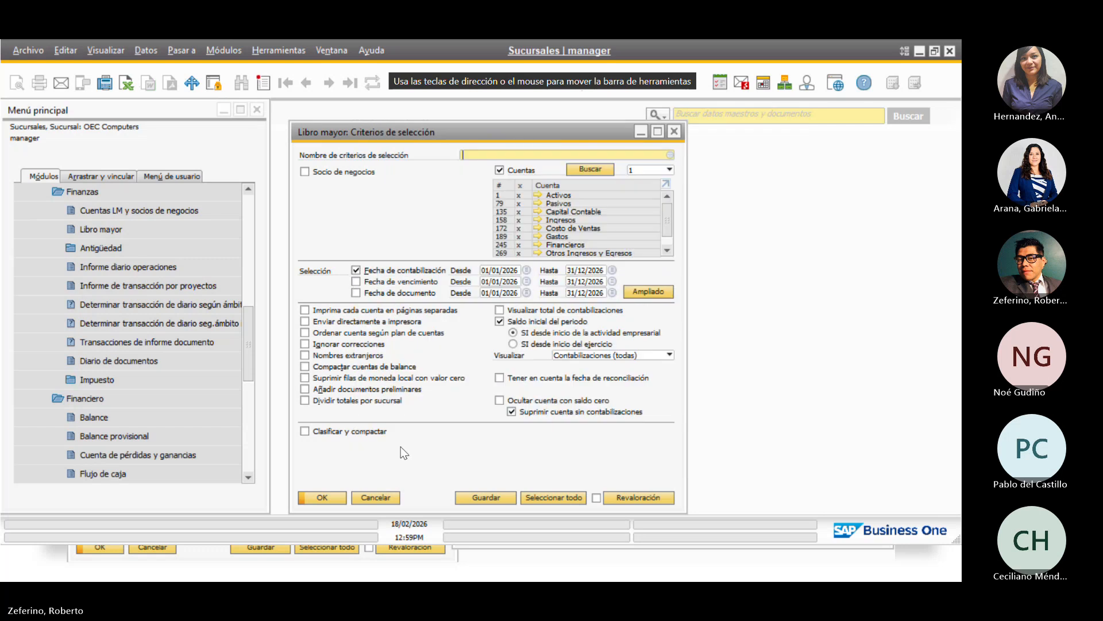
{"action": "left_click", "coordinate": [320, 497]}
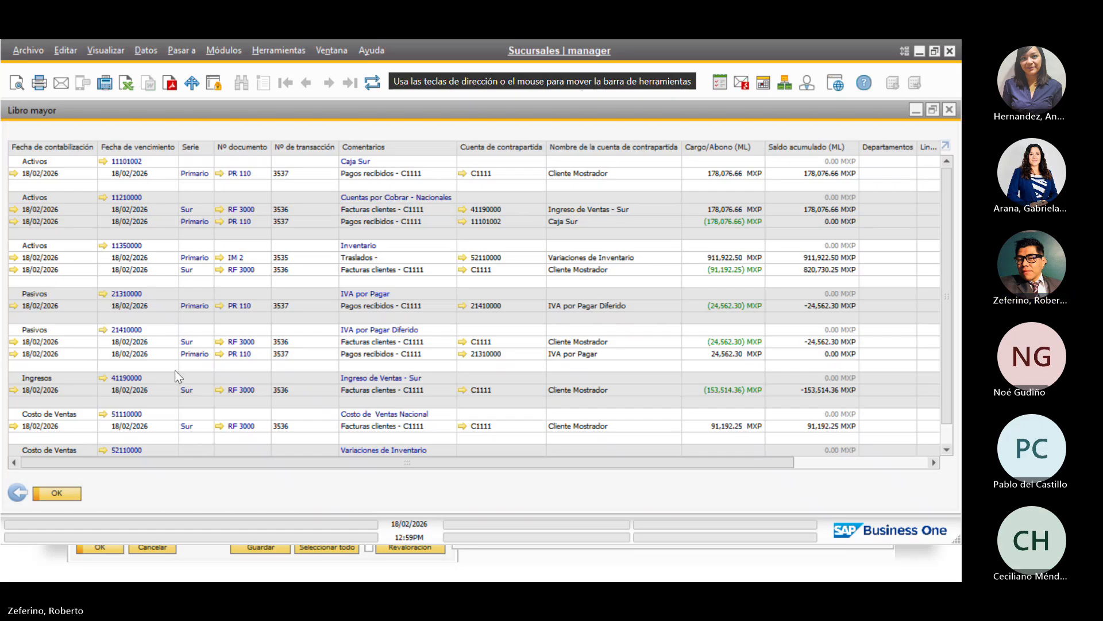
{"action": "scroll", "coordinate": [256, 369], "scroll_direction": "down", "scroll_amount": 2}
{"action": "scroll", "coordinate": [256, 369], "scroll_direction": "up", "scroll_amount": 2}
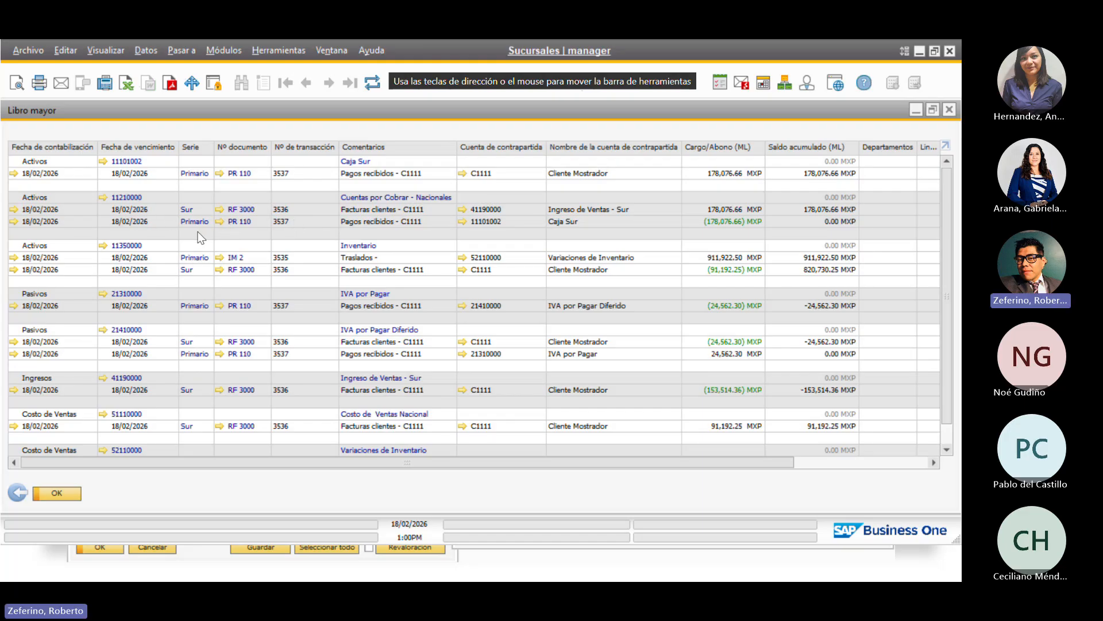
{"action": "scroll", "coordinate": [170, 278], "scroll_direction": "down", "scroll_amount": 2}
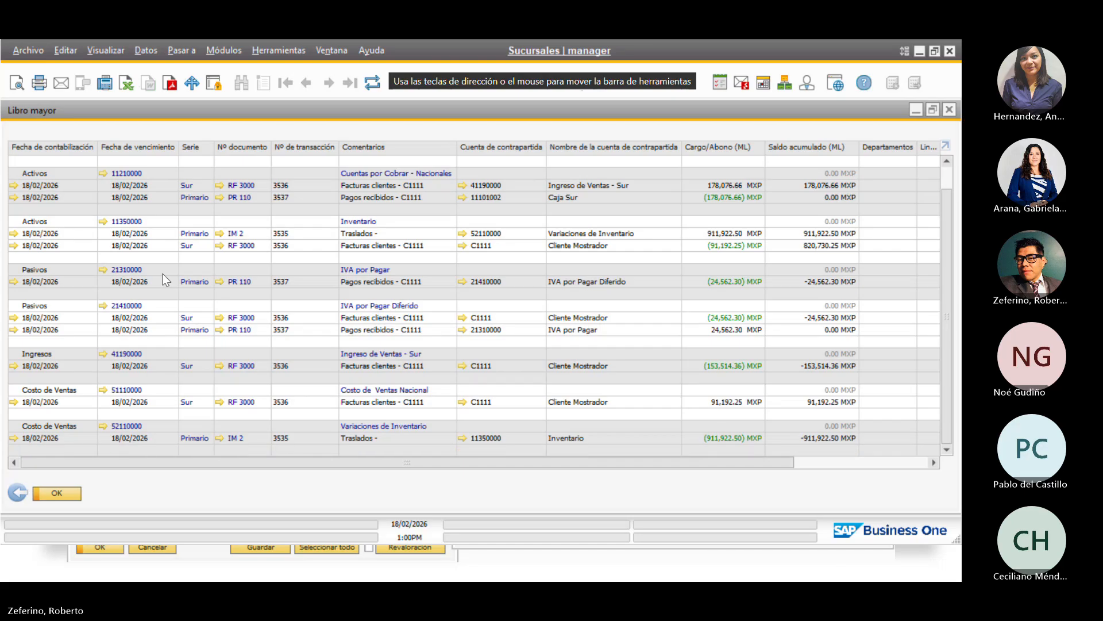
{"action": "scroll", "coordinate": [166, 280], "scroll_direction": "up", "scroll_amount": 2}
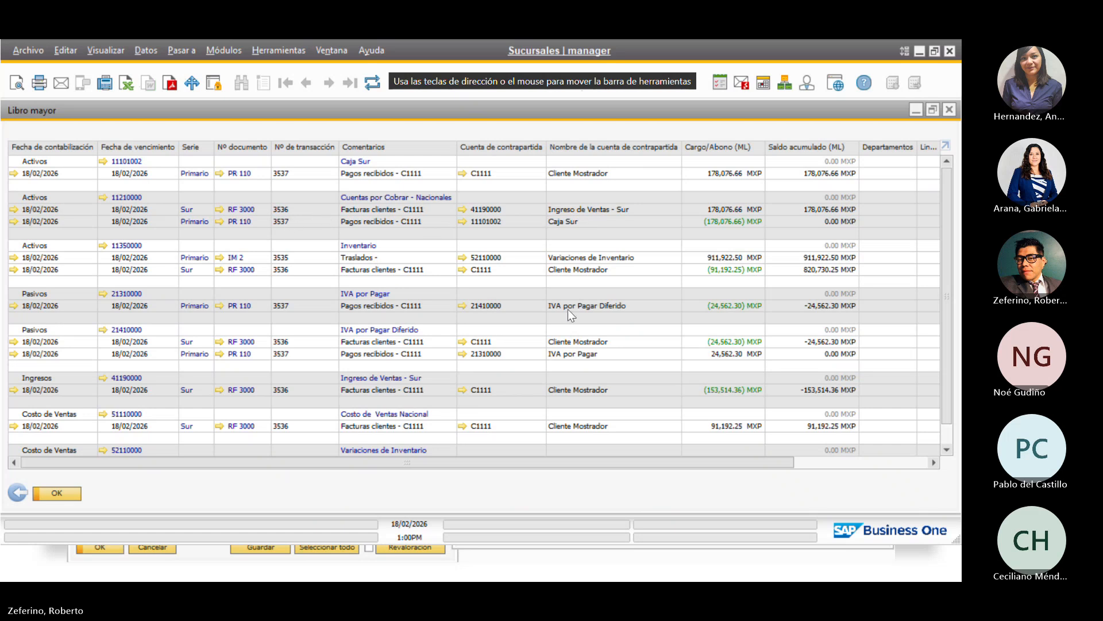
{"action": "scroll", "coordinate": [568, 313], "scroll_direction": "down", "scroll_amount": 1}
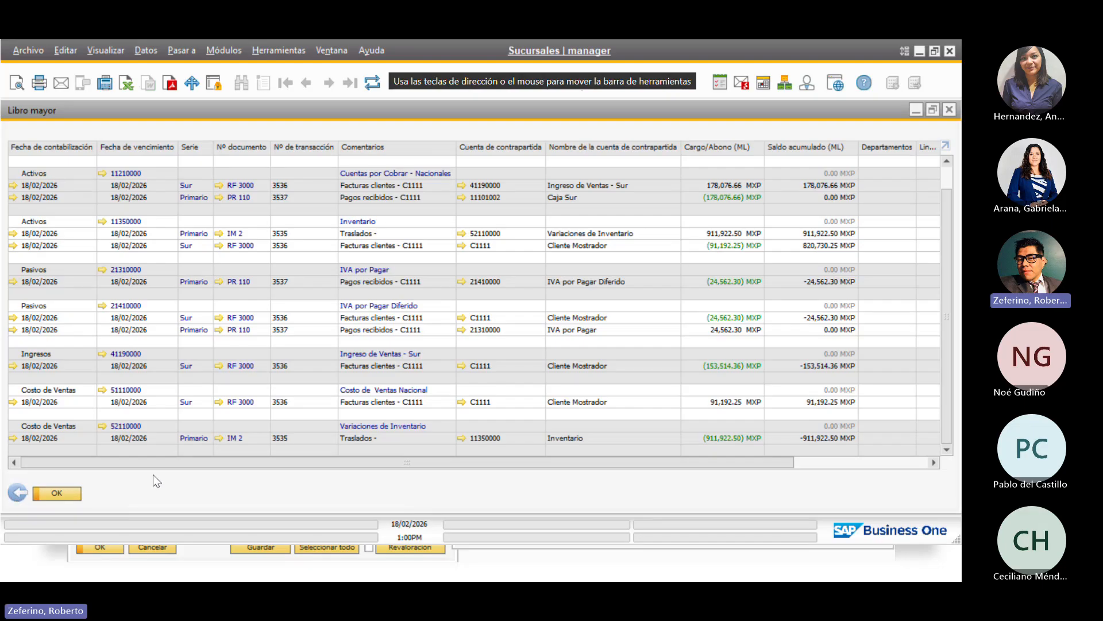
{"action": "left_click_drag", "start_coordinate": [126, 461], "coordinate": [80, 465]}
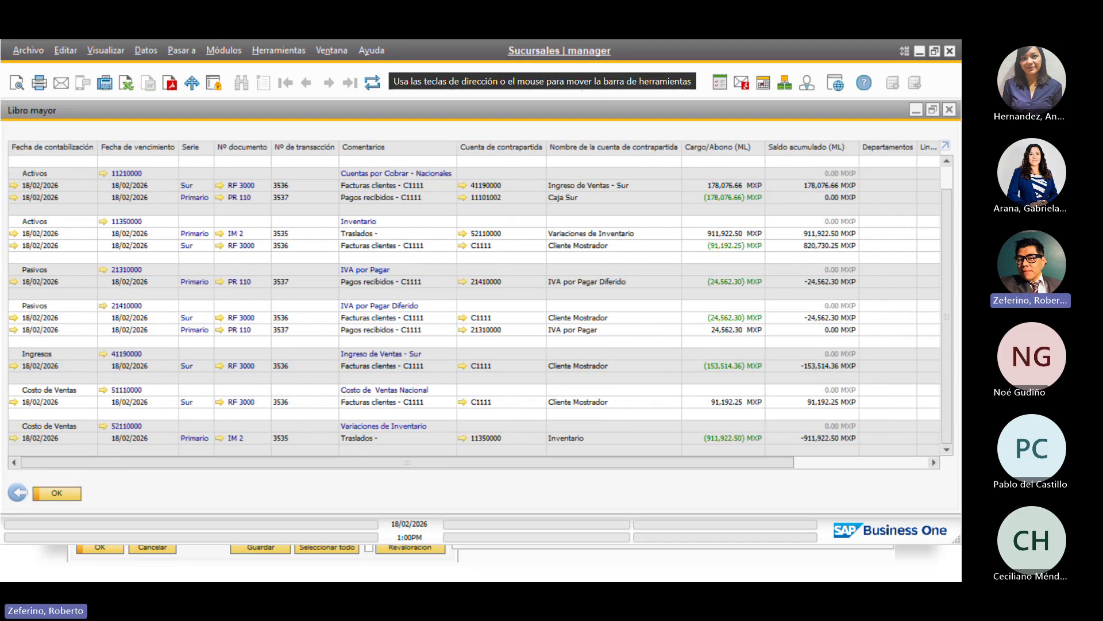
{"action": "left_click", "coordinate": [18, 493]}
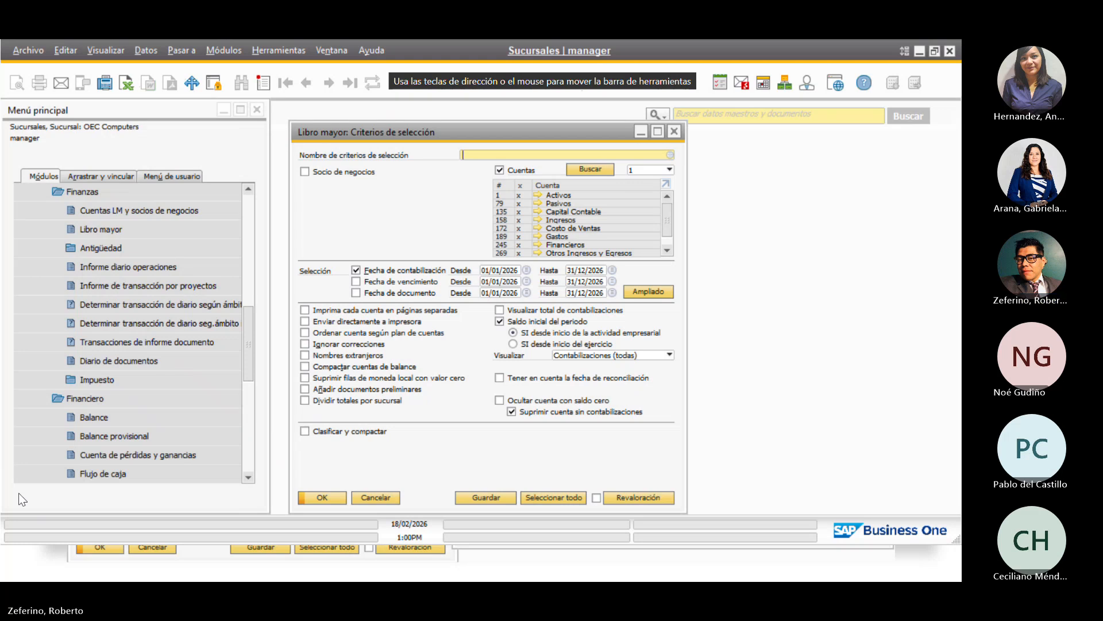